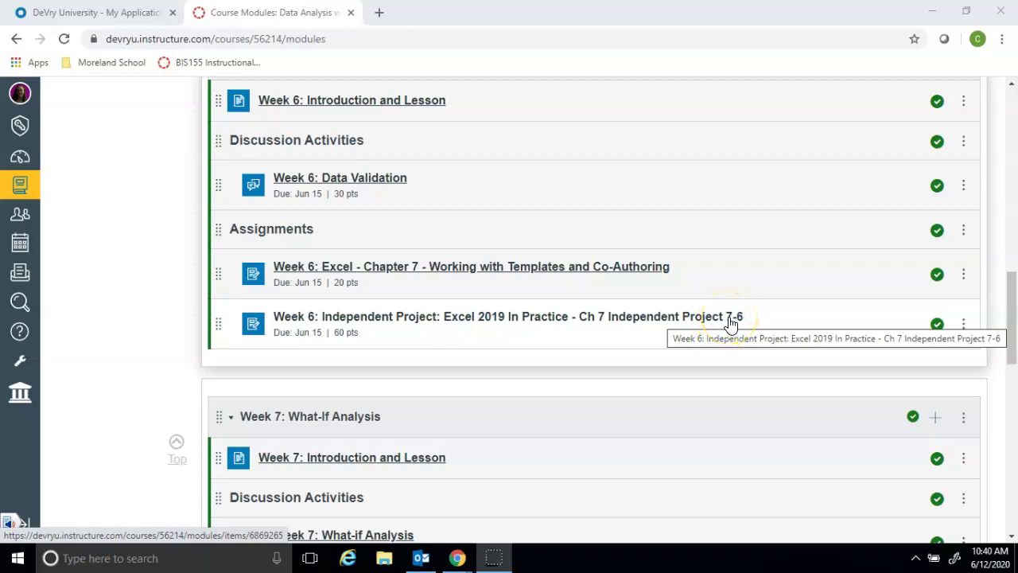
Step: Switch to the SIMnet Week 6 Independent Project 7-6 window and download the project's Start File
mouse_move(457, 555)
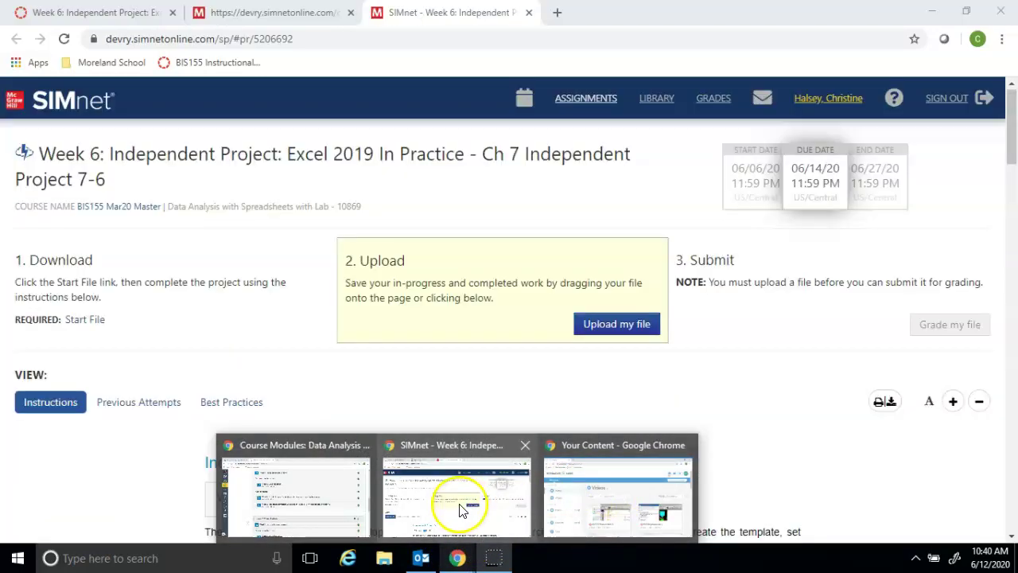
click(461, 504)
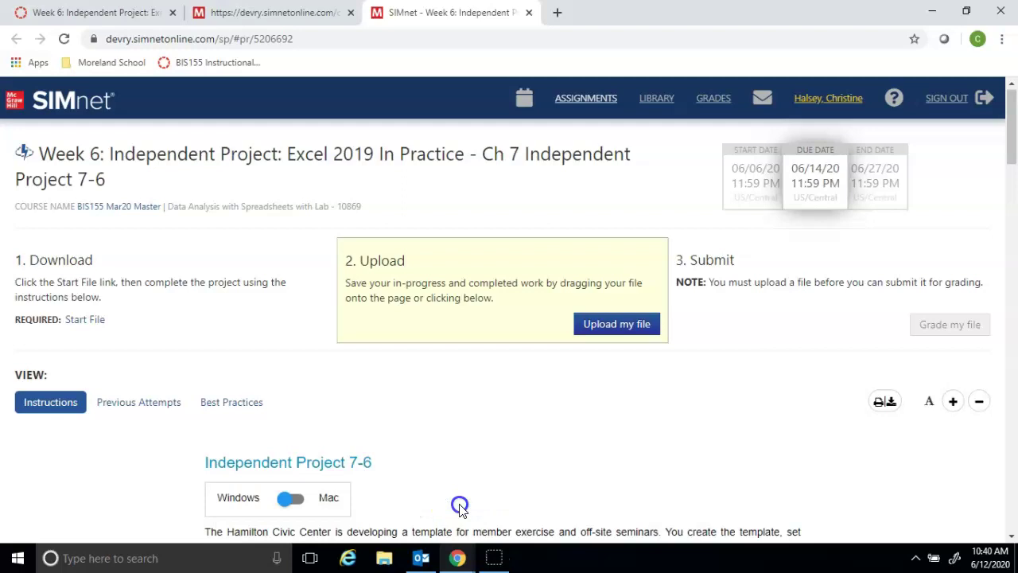
click(87, 320)
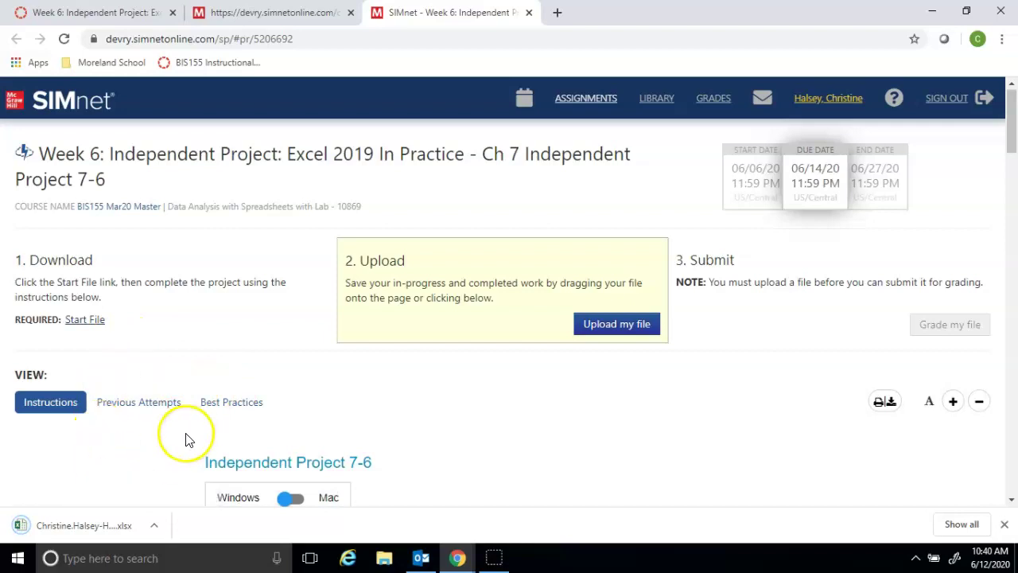
Step: Open lab.devry.edu in a new browser window and log on with the prefilled credentials
click(468, 563)
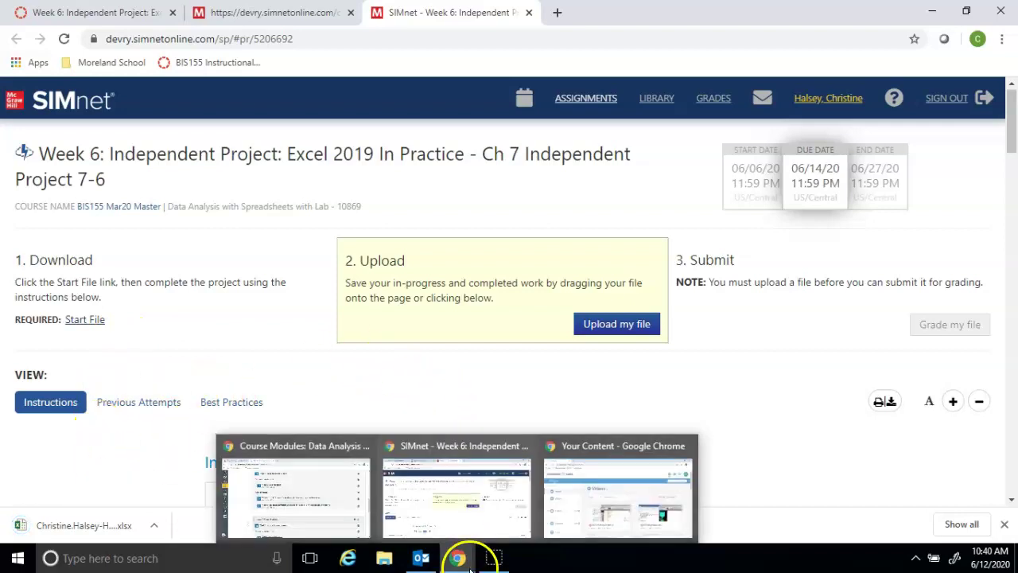
right_click(470, 568)
click(457, 471)
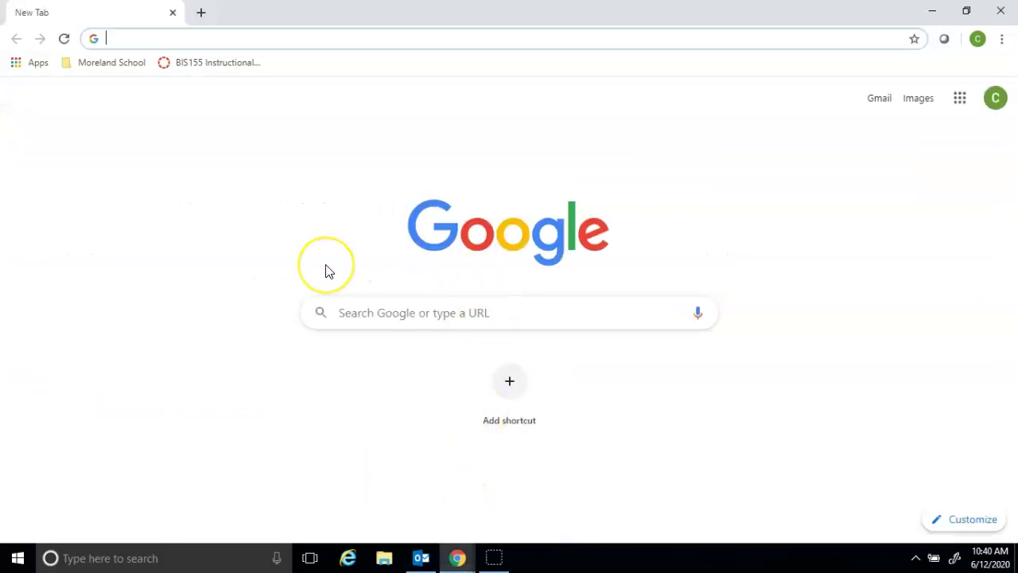
text(lab.dev)
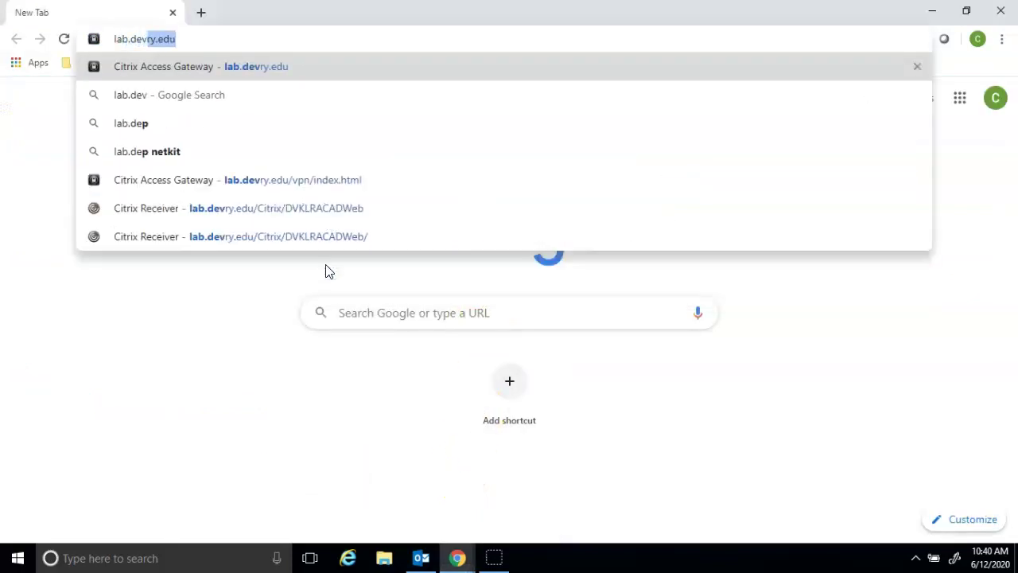
text(ry.edu)
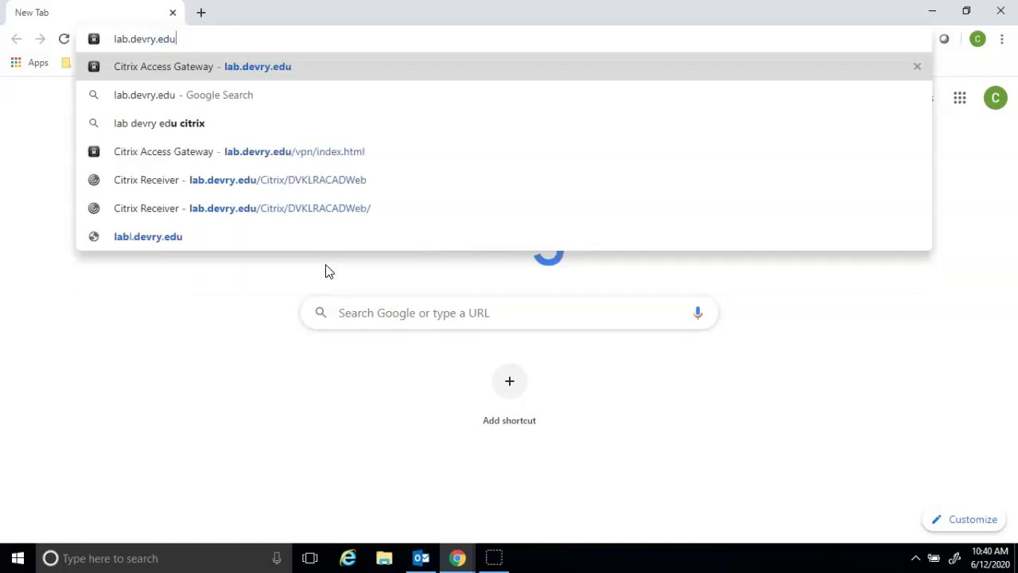
key(Return)
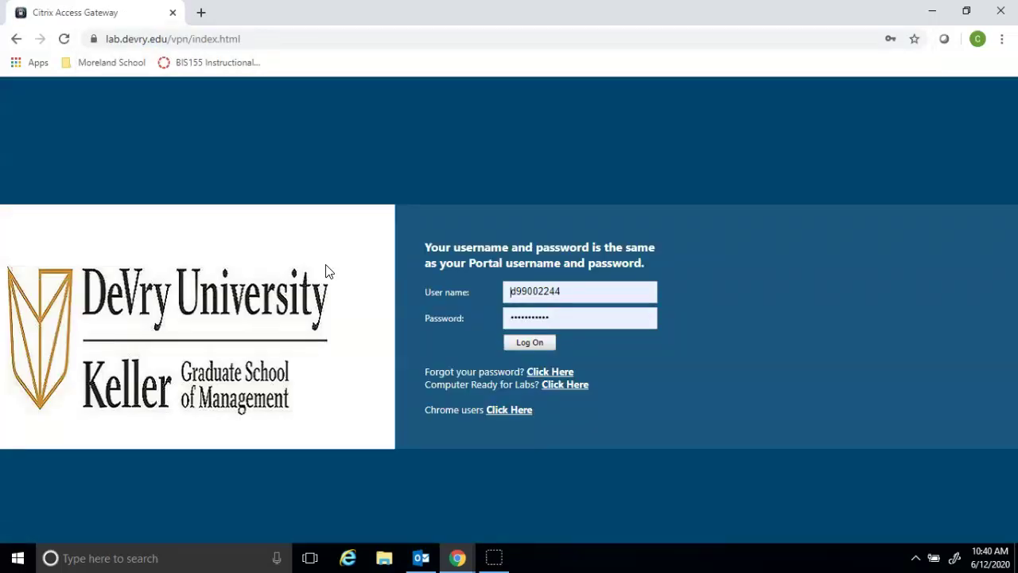
key(Return)
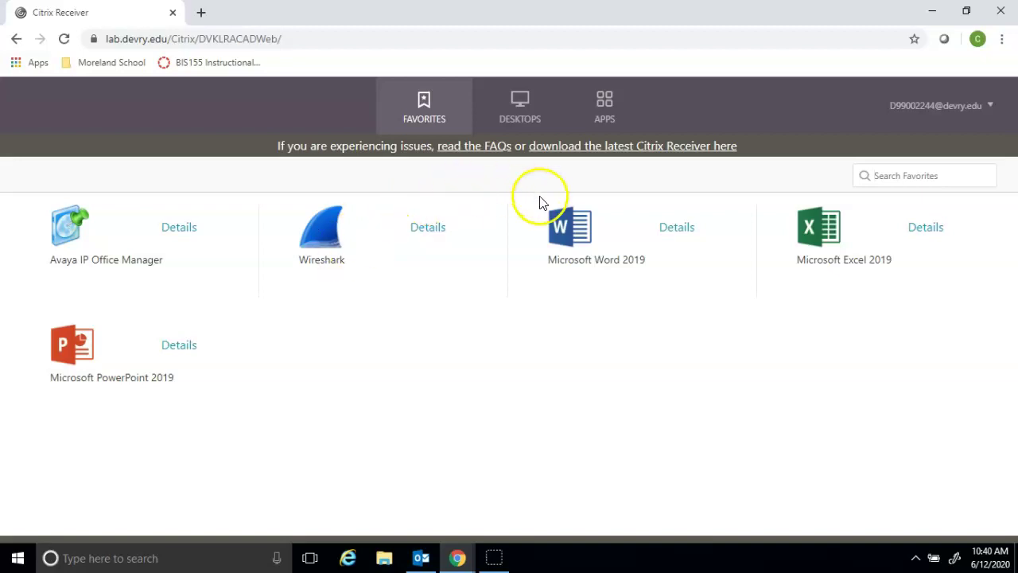
Step: Look up the details of Microsoft Excel 2019 in the Microsoft Office 2019 app group, and return to the favorites
click(608, 118)
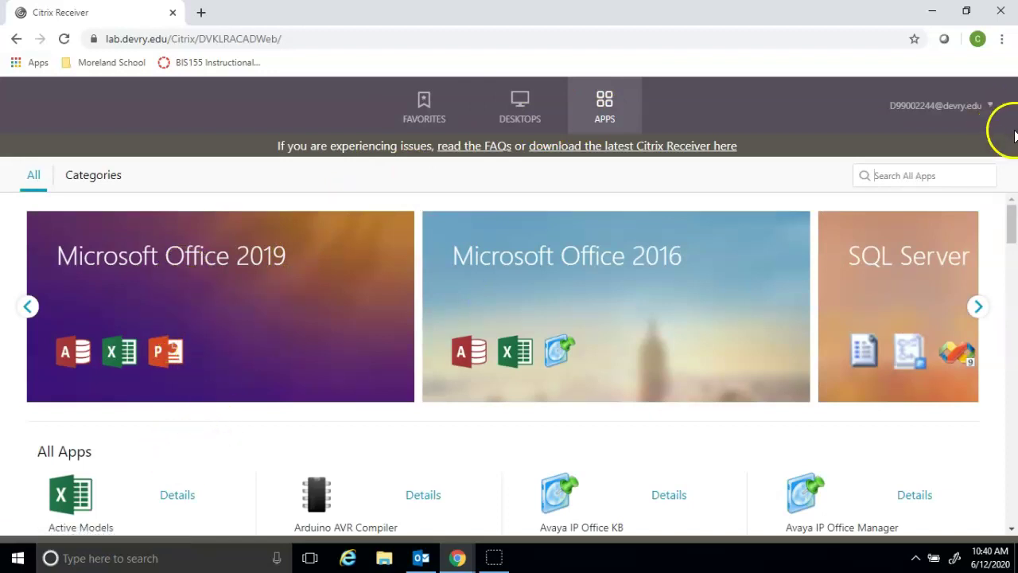
mouse_move(1011, 222)
mouse_down()
mouse_move(1012, 247)
mouse_move(1012, 231)
mouse_up()
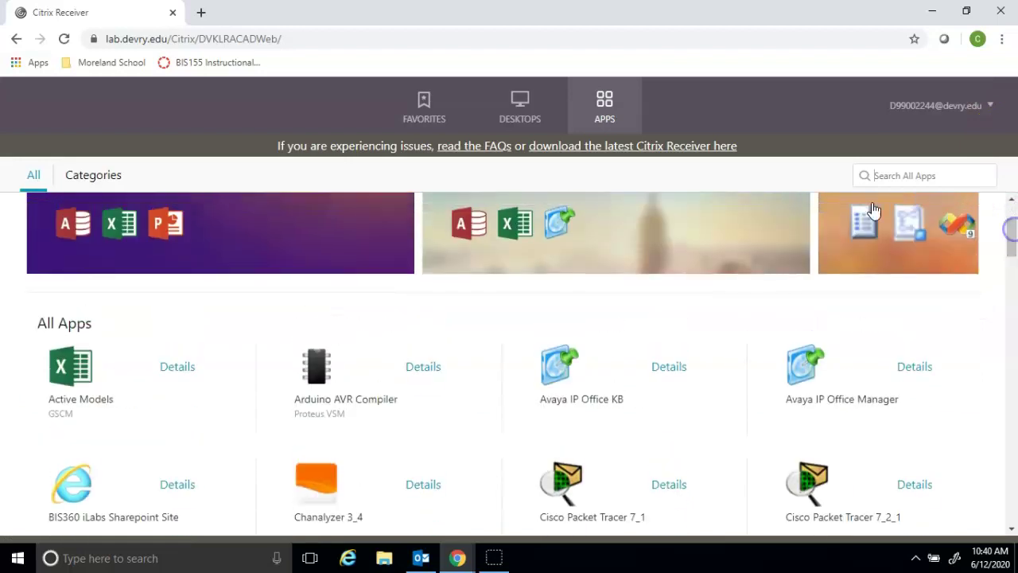
click(270, 219)
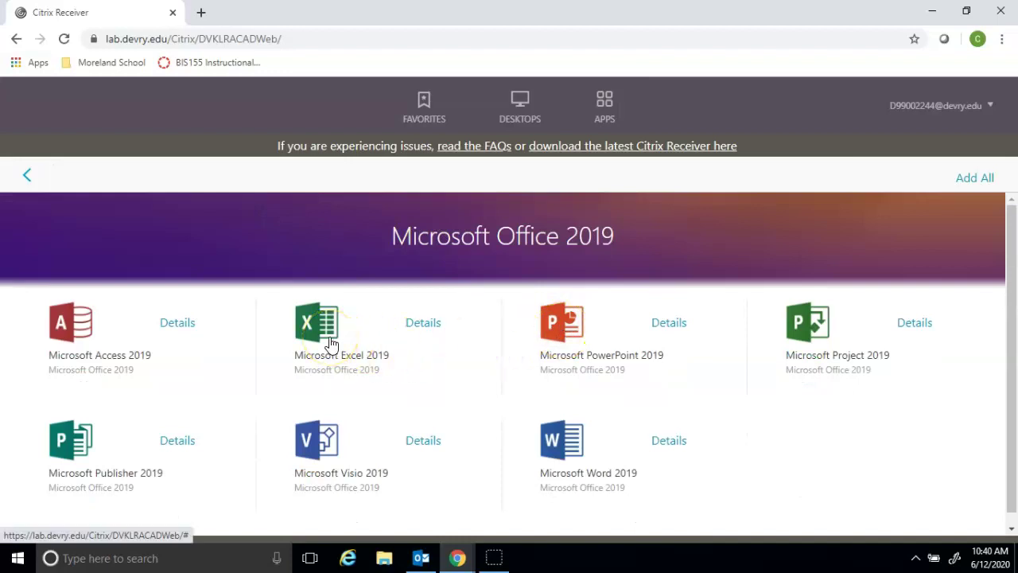
click(428, 328)
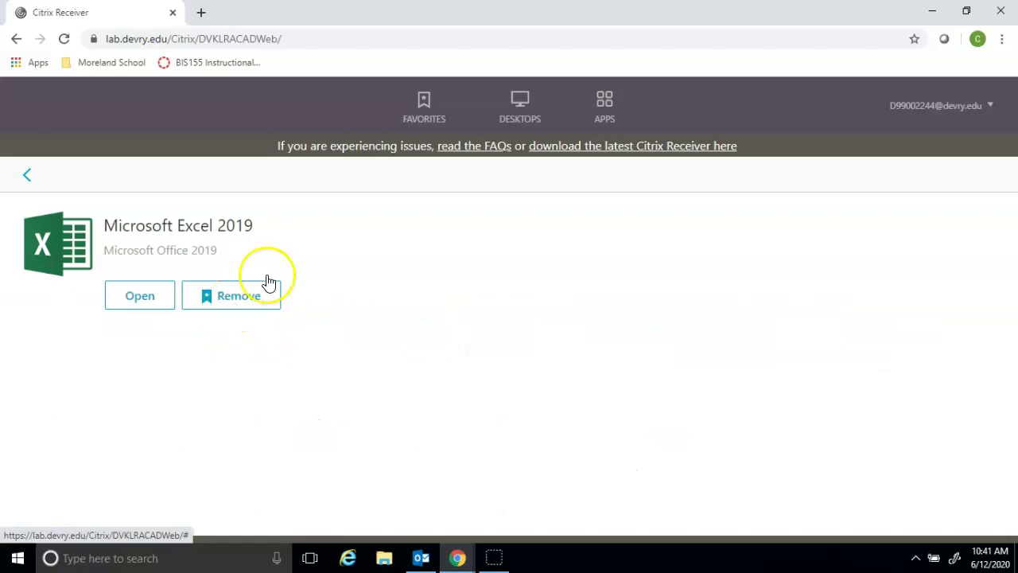
click(422, 107)
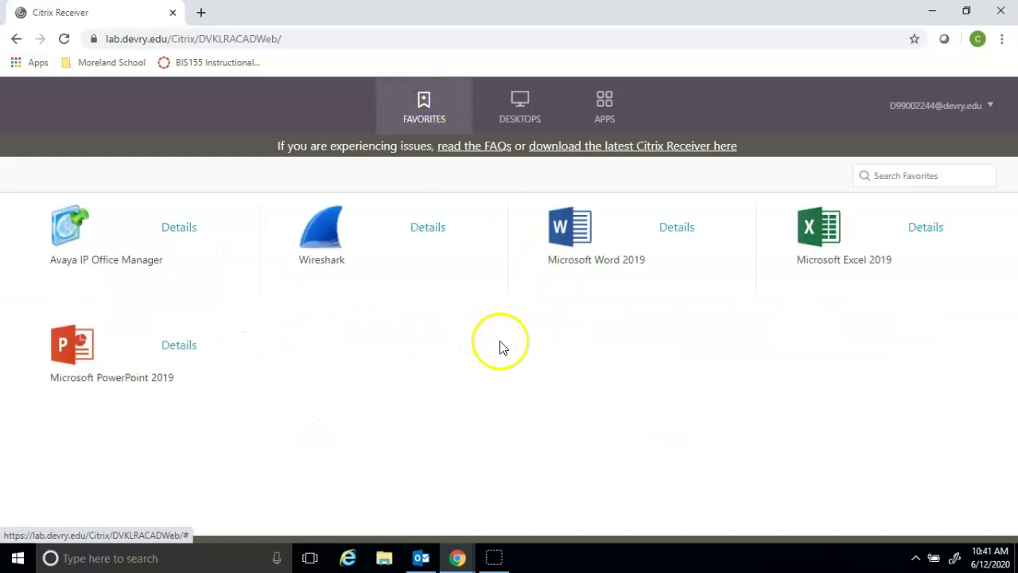
Step: Launch Microsoft Excel 2019 from the favorites, allowing Citrix Receiver Launcher to open it
click(822, 241)
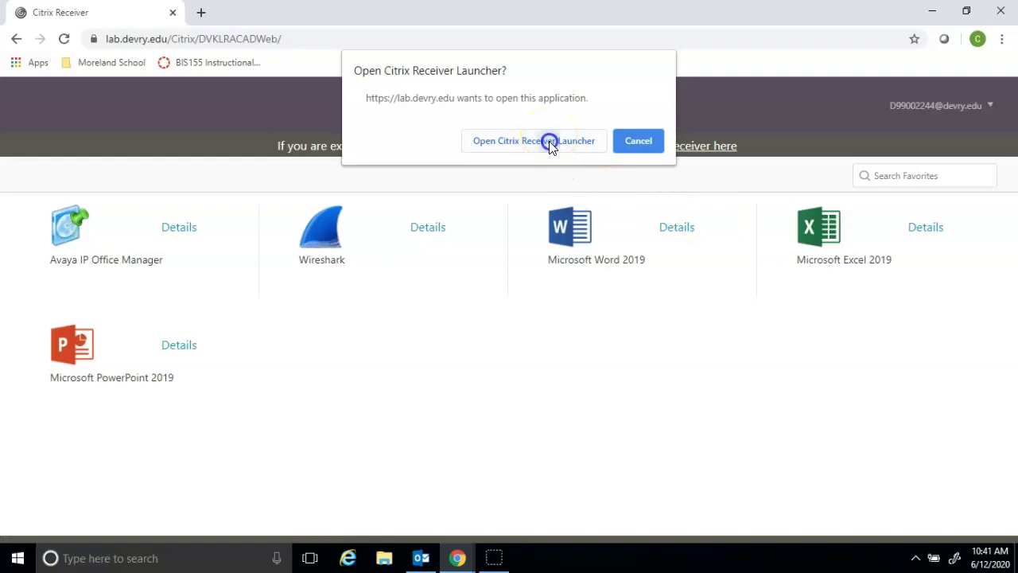
click(549, 141)
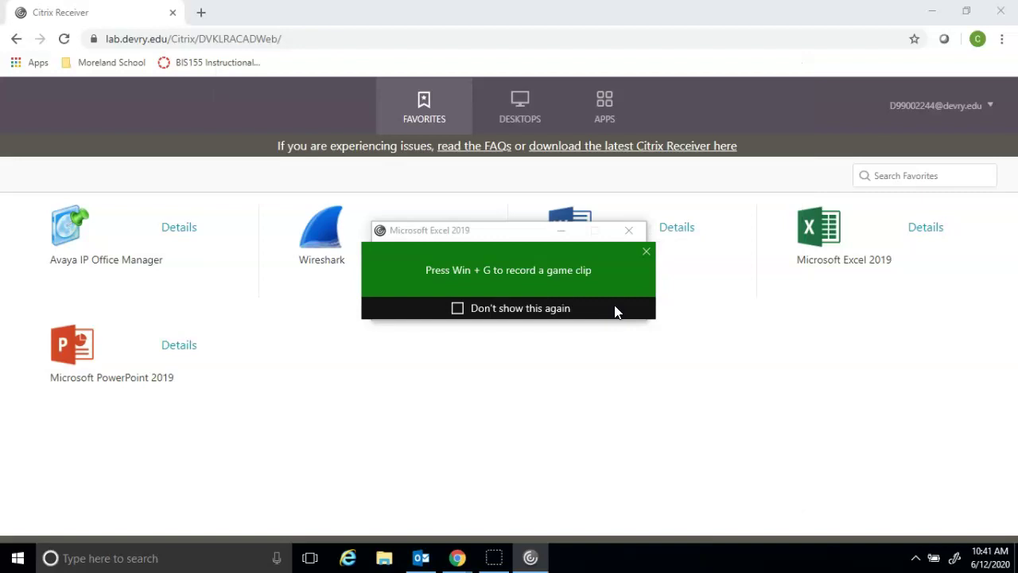
click(509, 288)
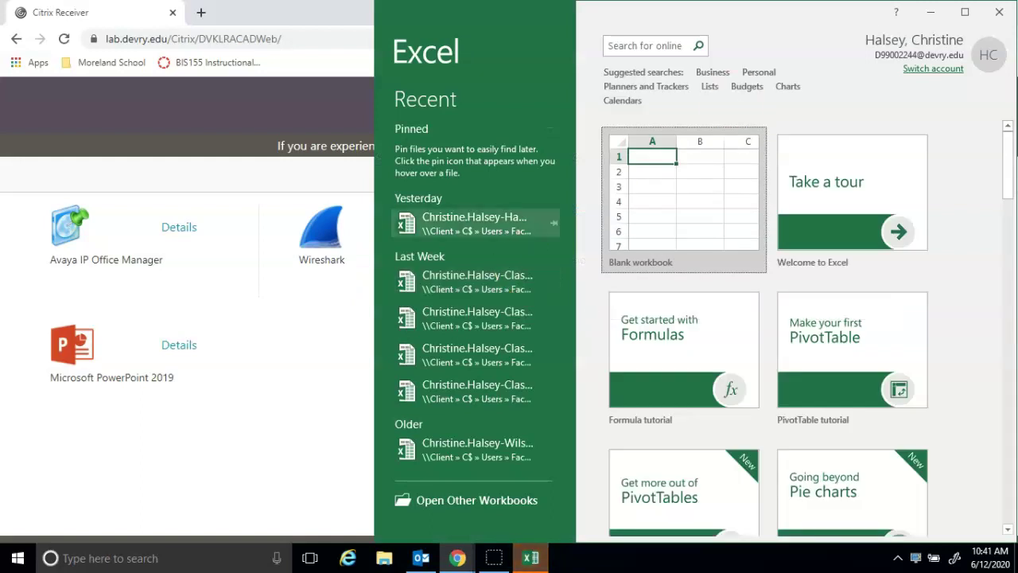
Step: Browse for another workbook to open and go to the Users > Faculty folder on the local C: disk
click(495, 435)
click(482, 502)
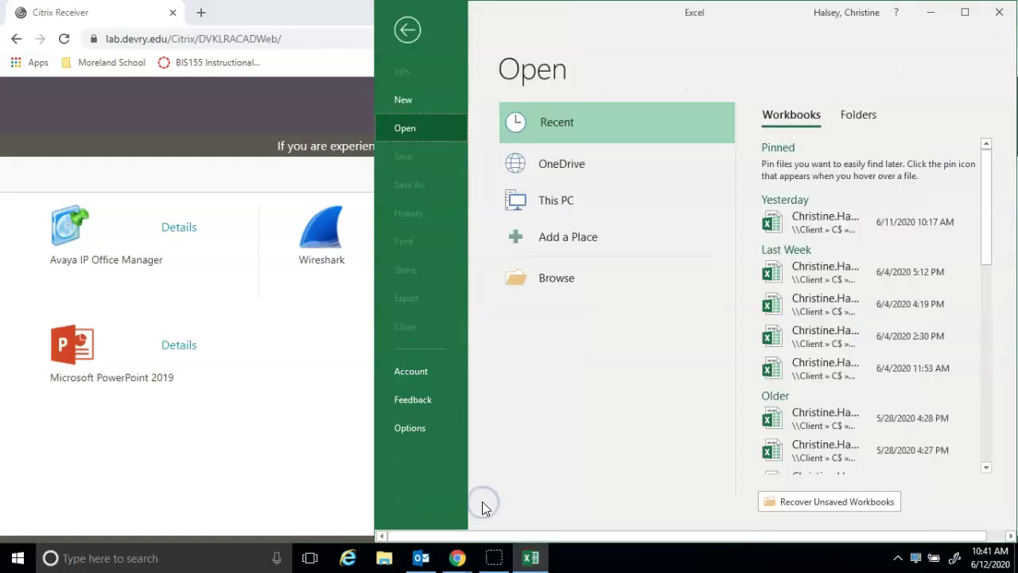
click(566, 283)
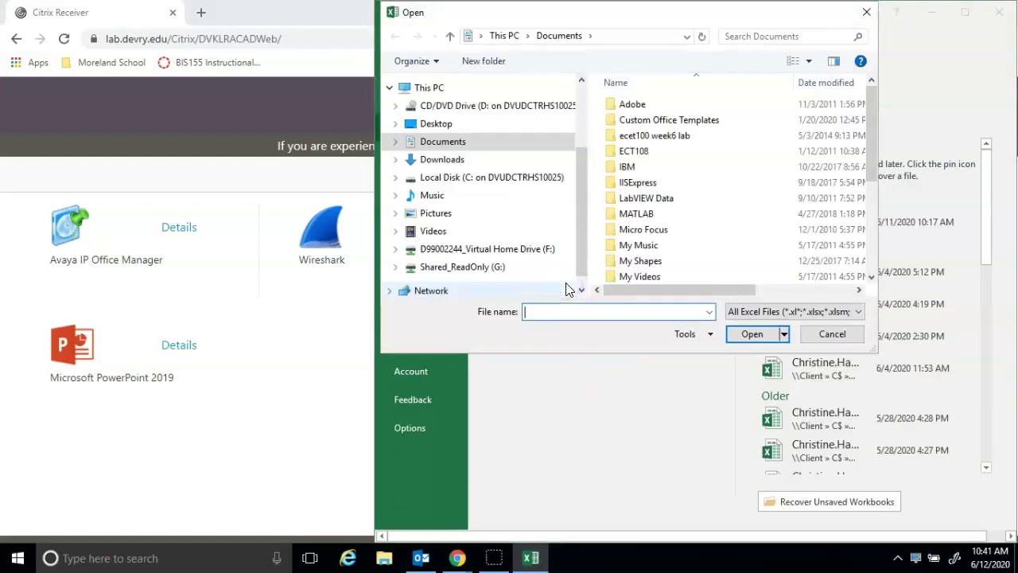
click(481, 181)
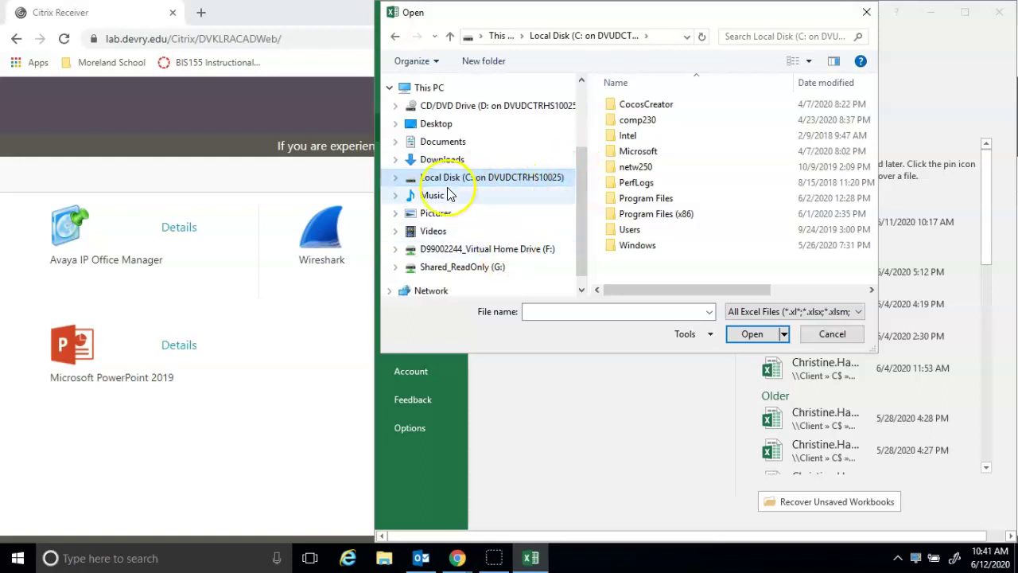
click(626, 232)
double_click(627, 232)
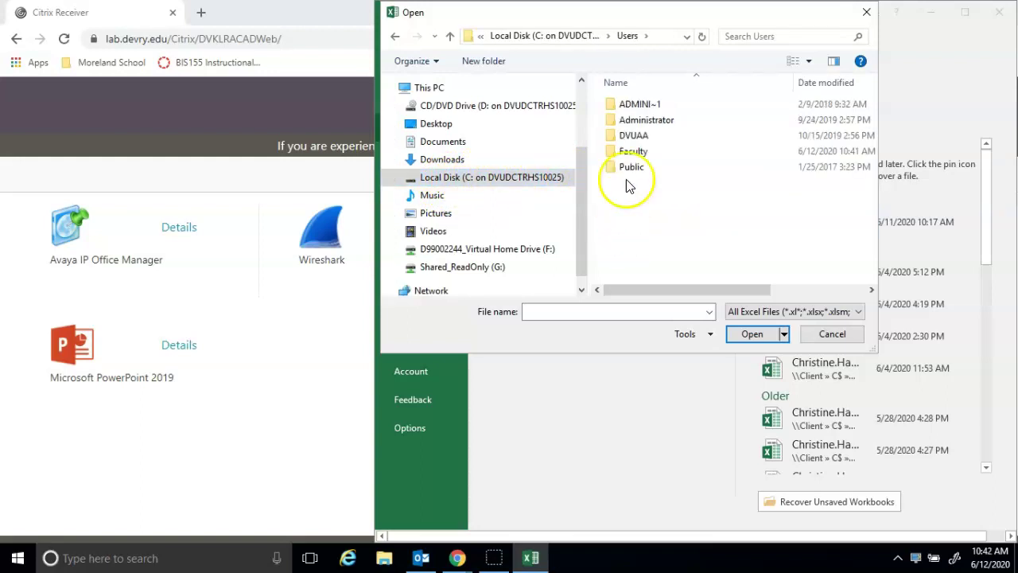
click(633, 153)
double_click(633, 152)
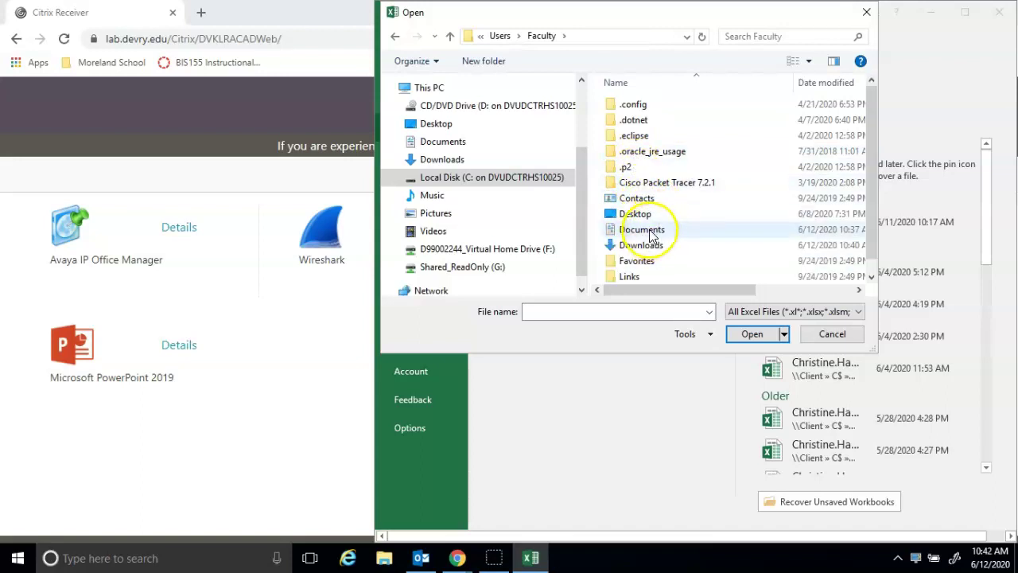
Step: Browse through Documents > BIS155 to the Week 6 folder, and go back up to the Faculty folder
click(651, 233)
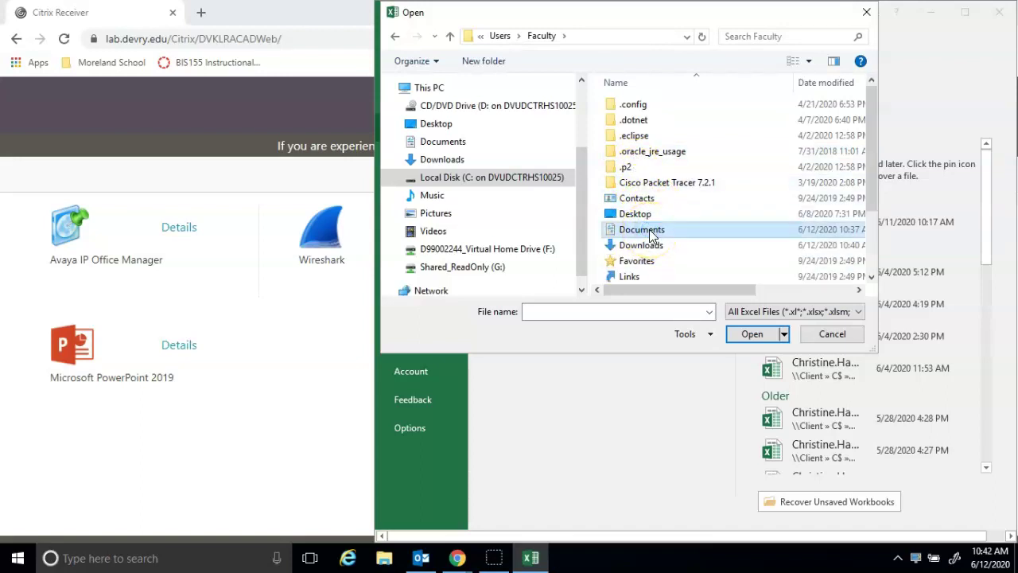
double_click(650, 230)
double_click(650, 230)
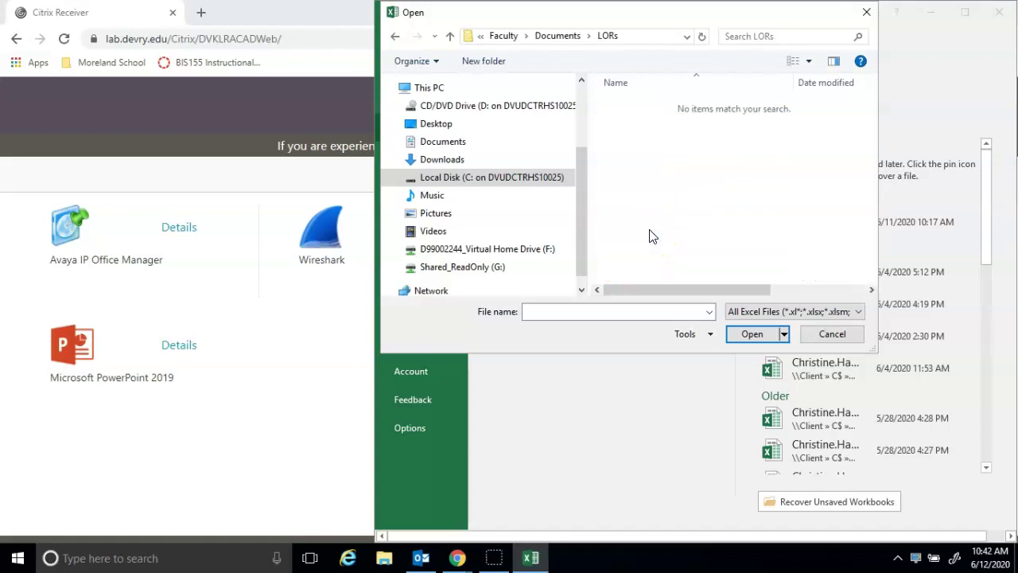
click(557, 36)
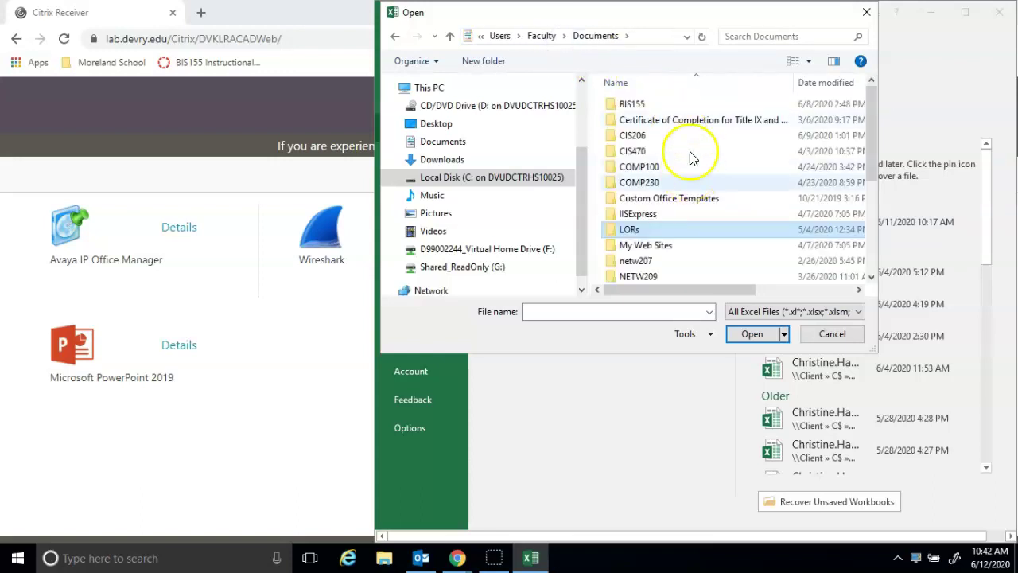
double_click(686, 104)
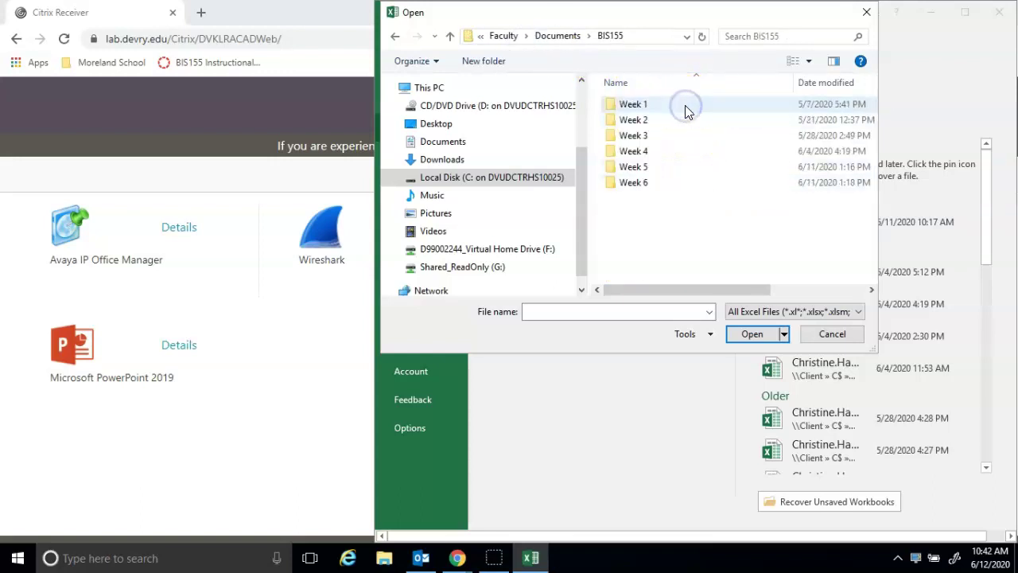
double_click(639, 183)
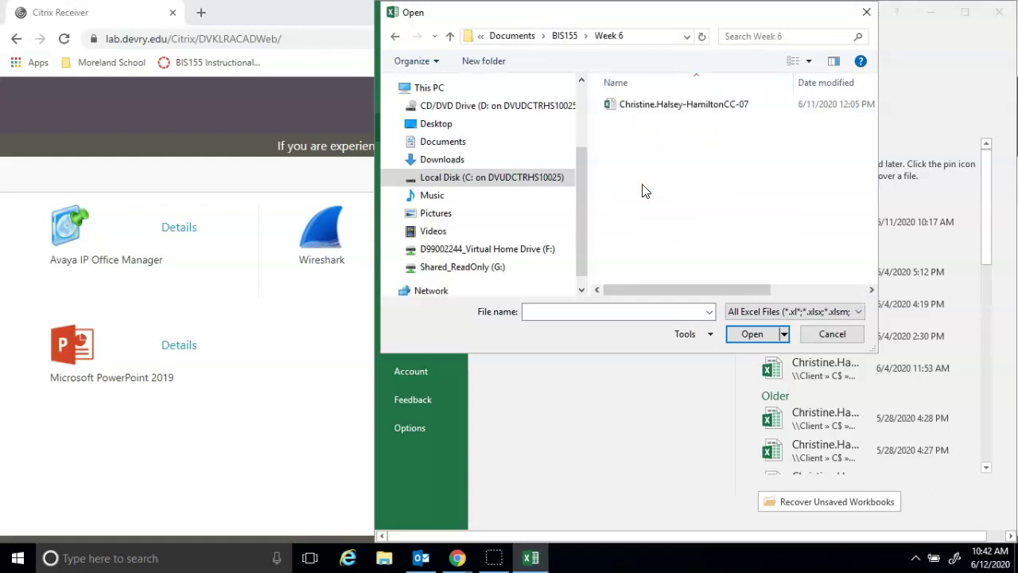
click(521, 38)
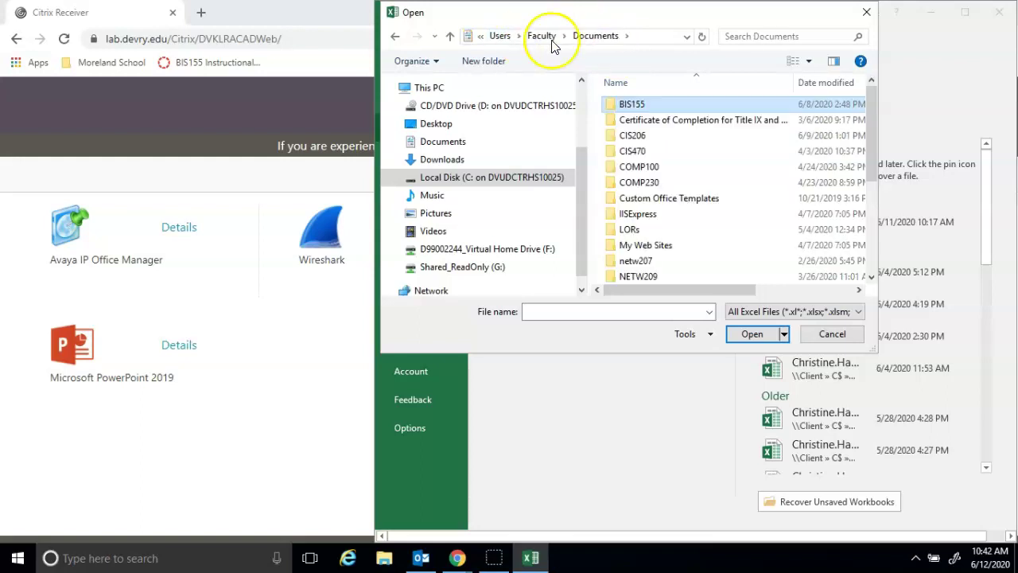
click(550, 38)
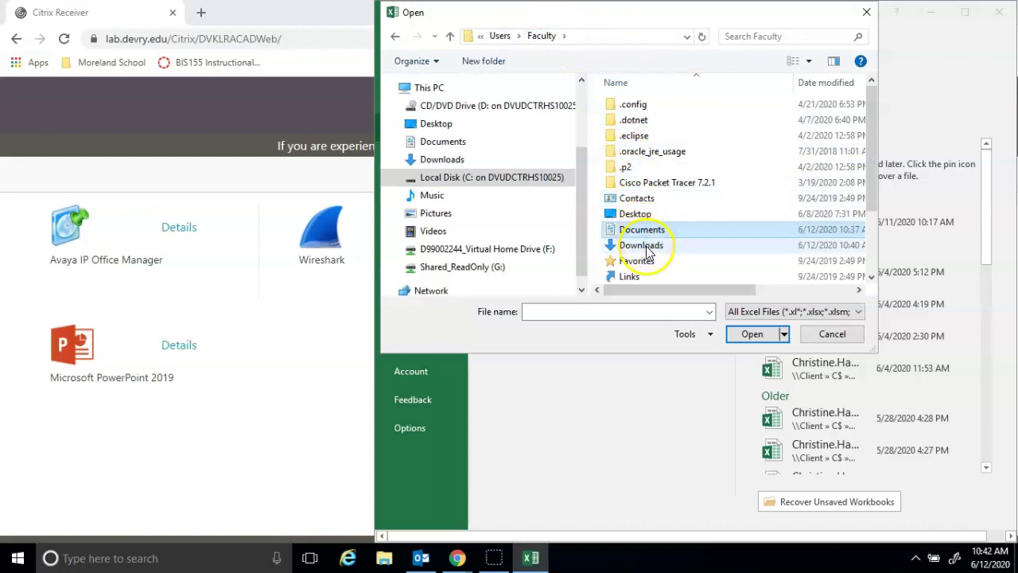
Step: Sort the Downloads folder by date modified and open the HamiltonCC-07 (1) workbook
click(646, 246)
double_click(646, 248)
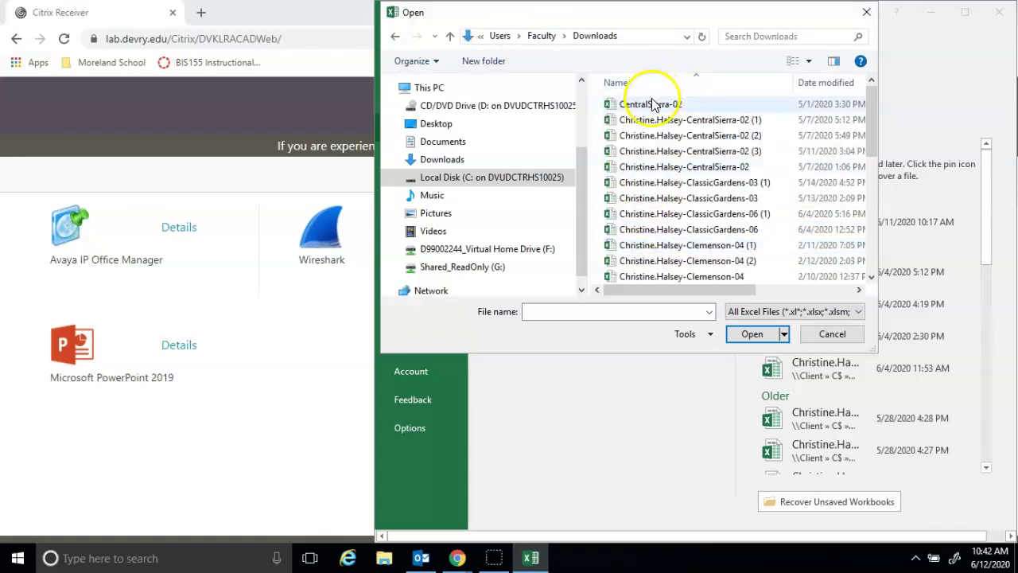
click(807, 87)
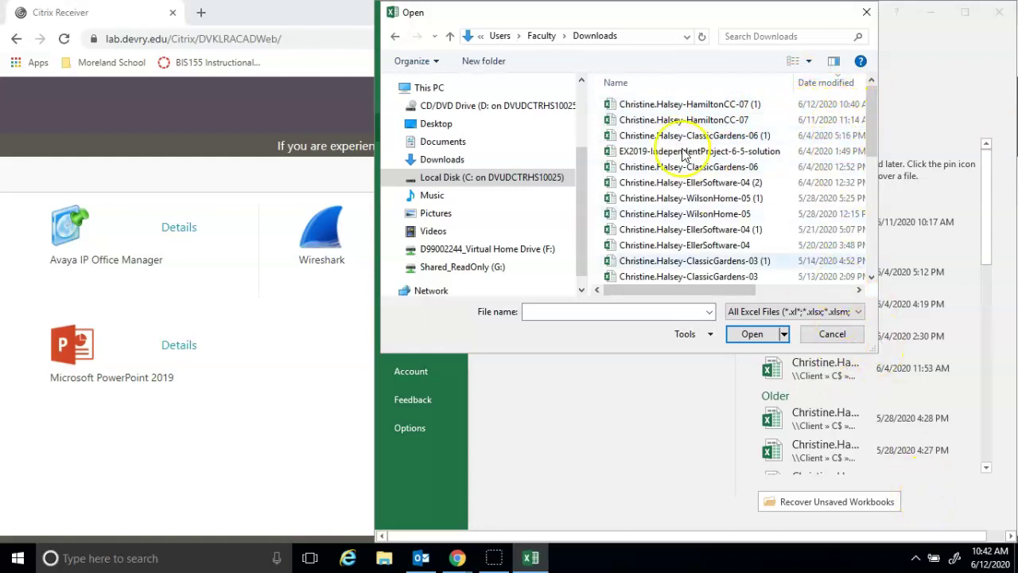
click(675, 110)
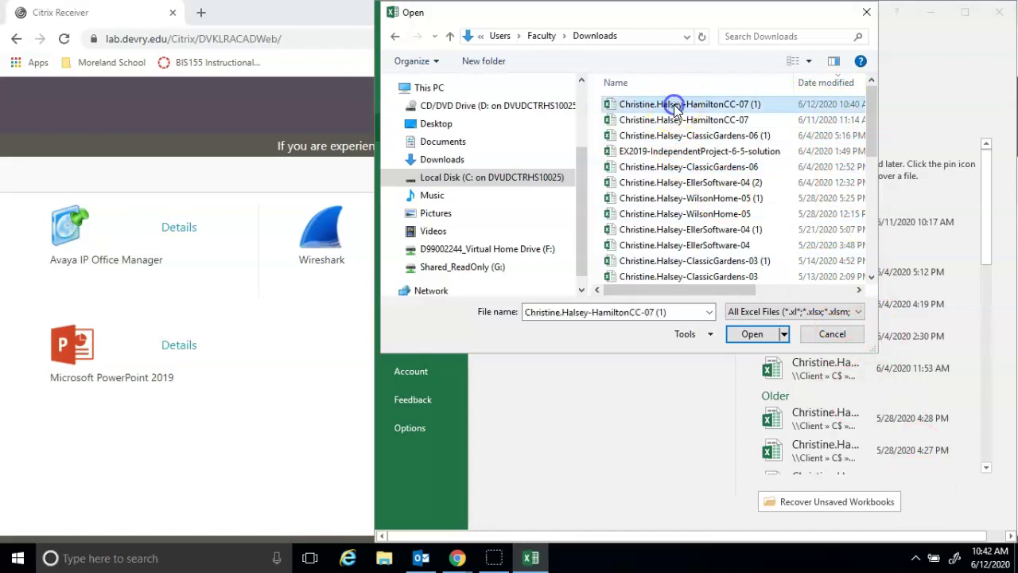
click(752, 334)
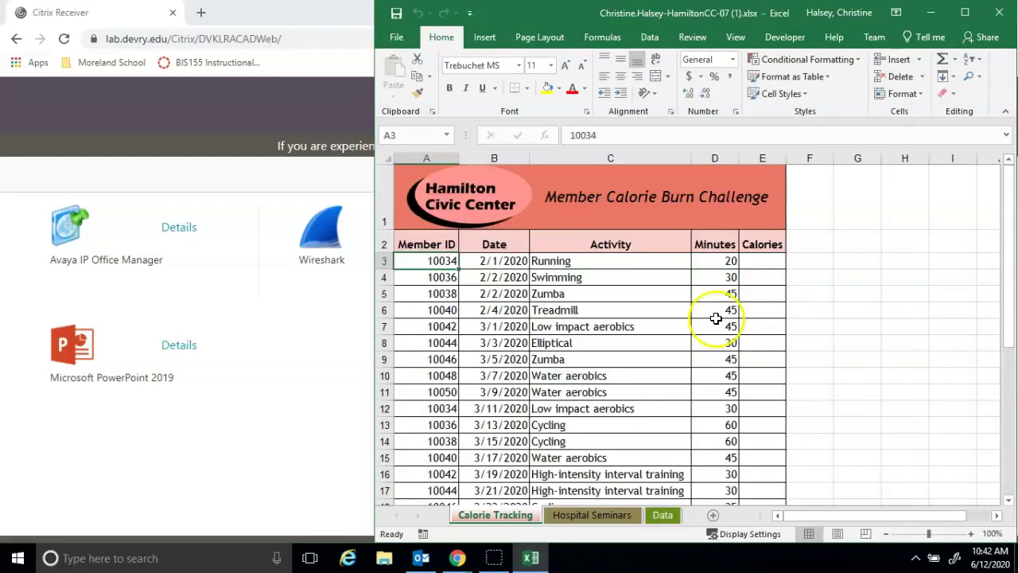
Step: Save a copy of the HamiltonCC-07 (1) workbook in the Faculty Documents > BIS155 > Week 6 folder
click(400, 37)
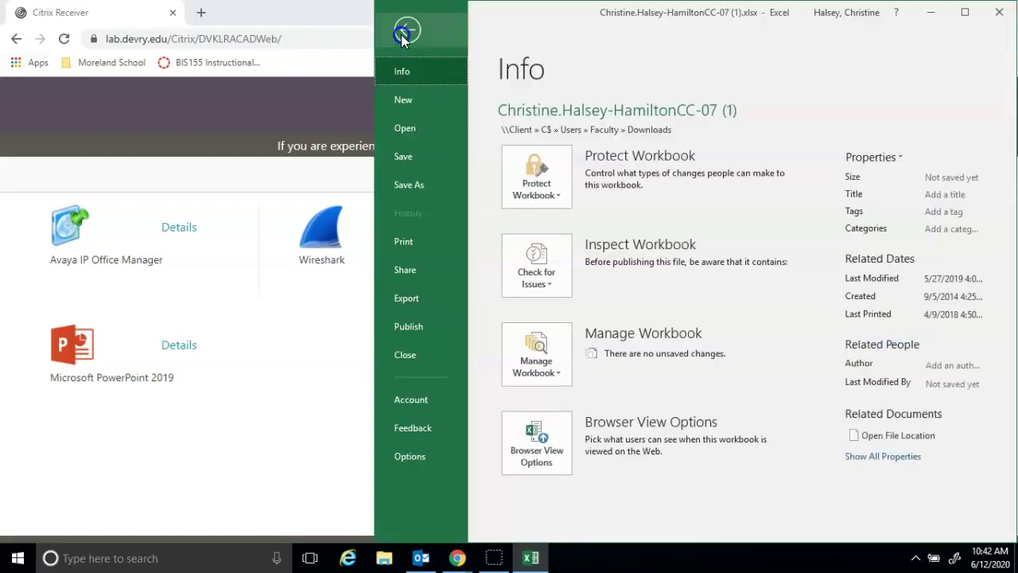
click(427, 182)
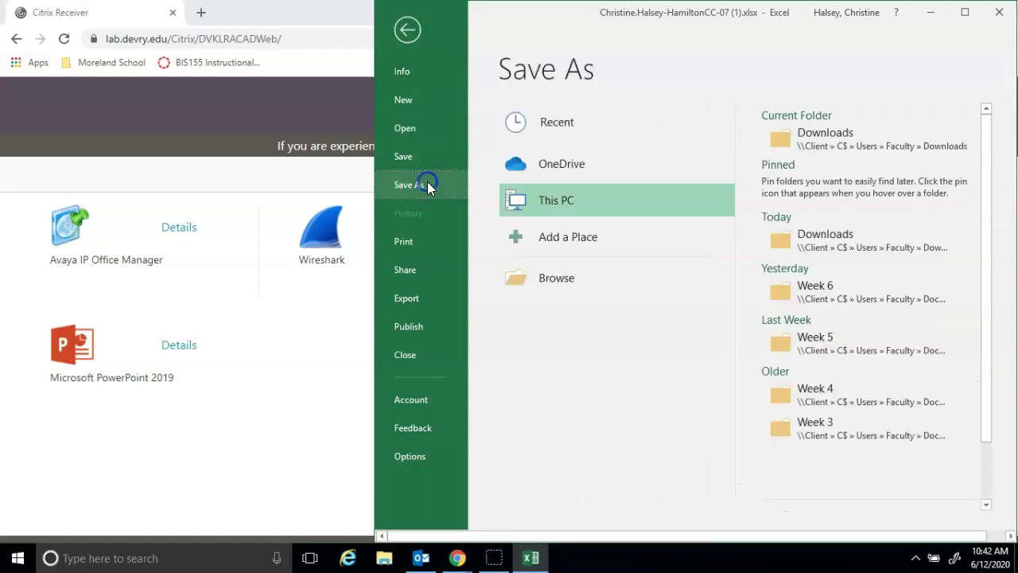
click(572, 283)
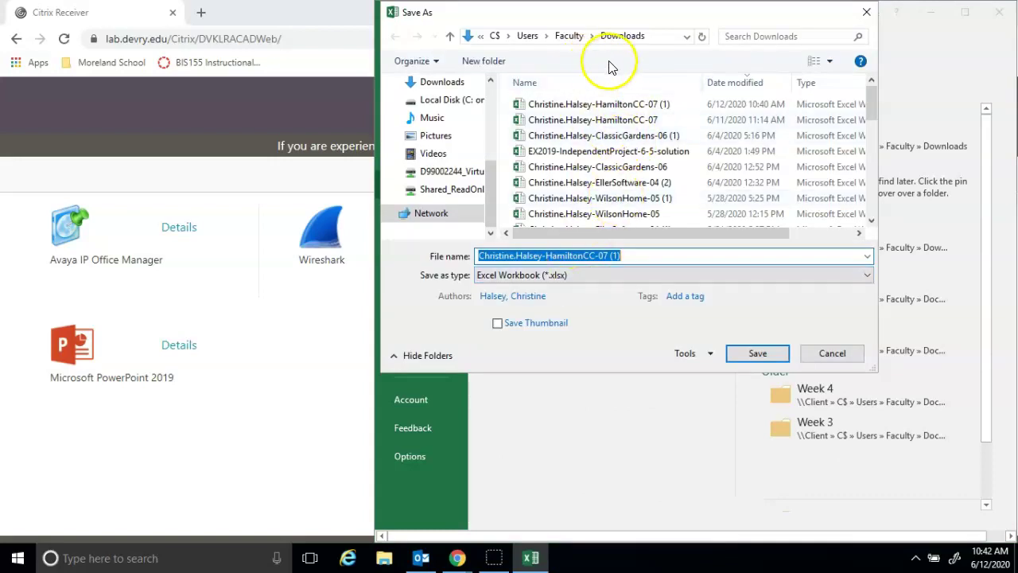
click(569, 36)
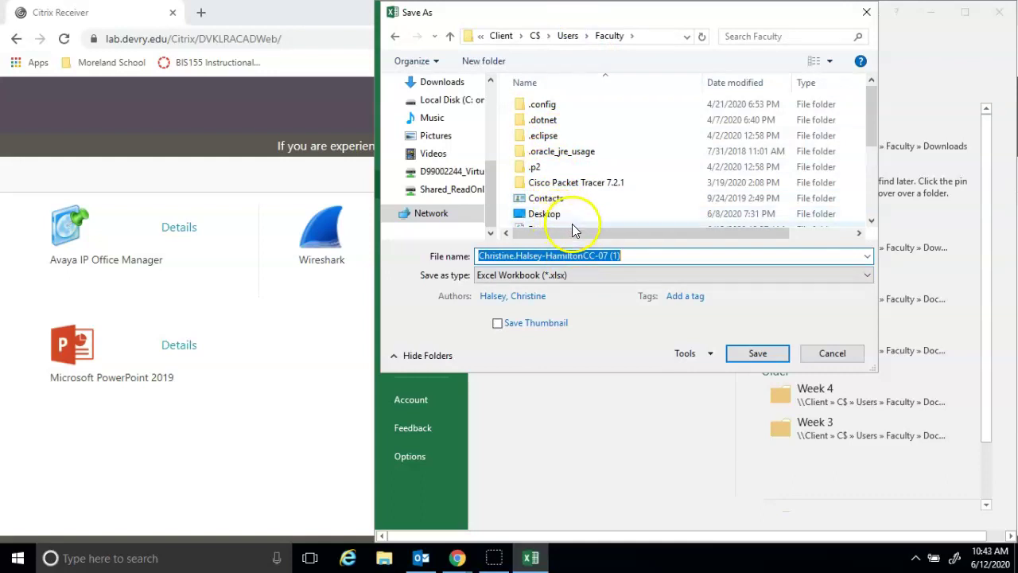
drag(872, 137, 870, 159)
click(667, 165)
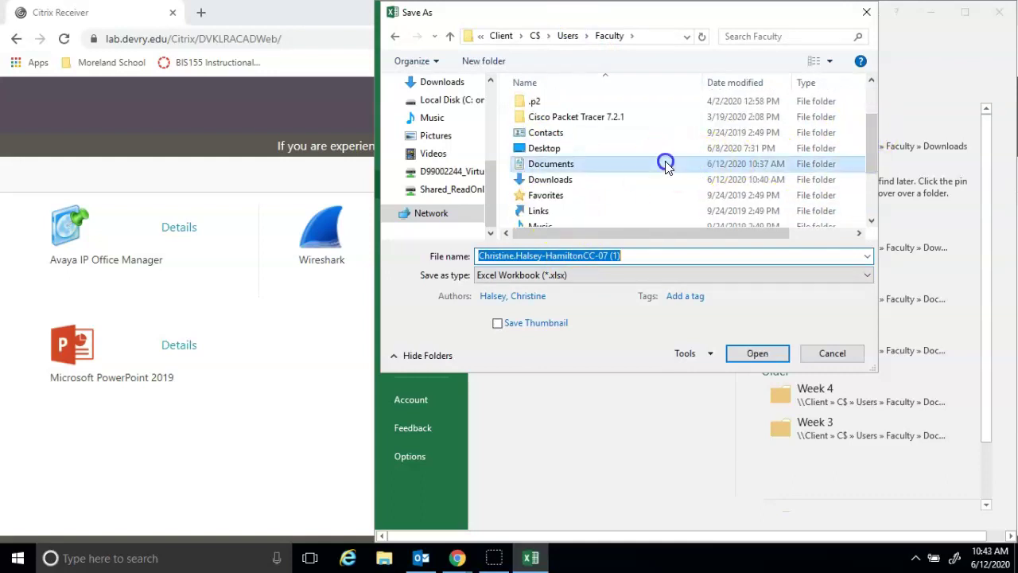
double_click(666, 166)
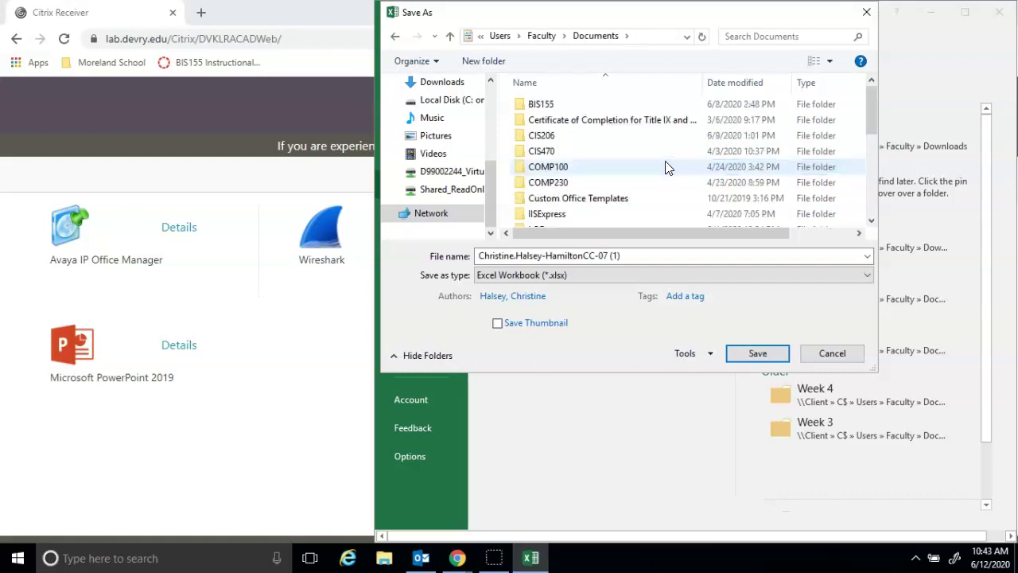
double_click(547, 104)
click(547, 183)
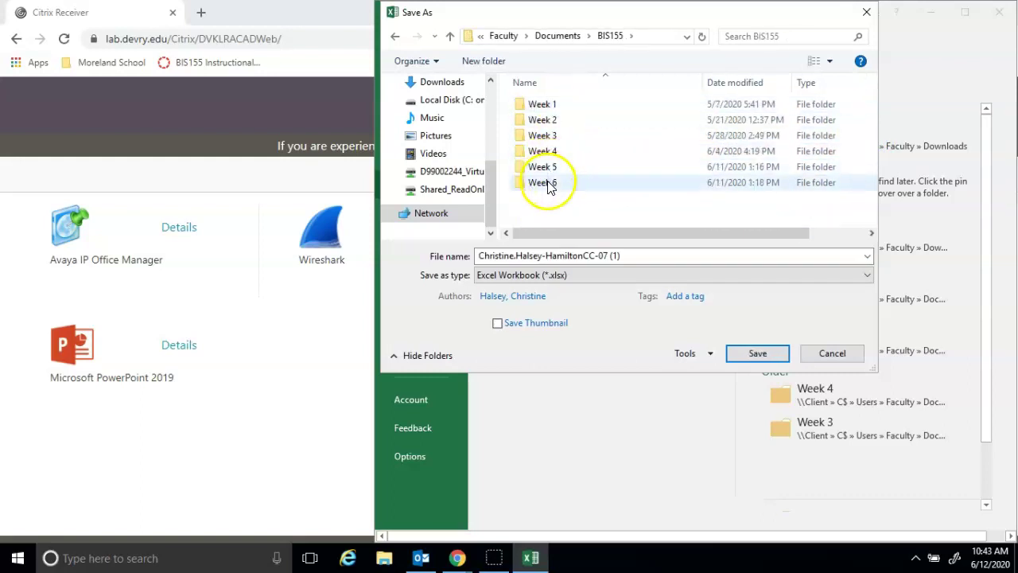
double_click(547, 184)
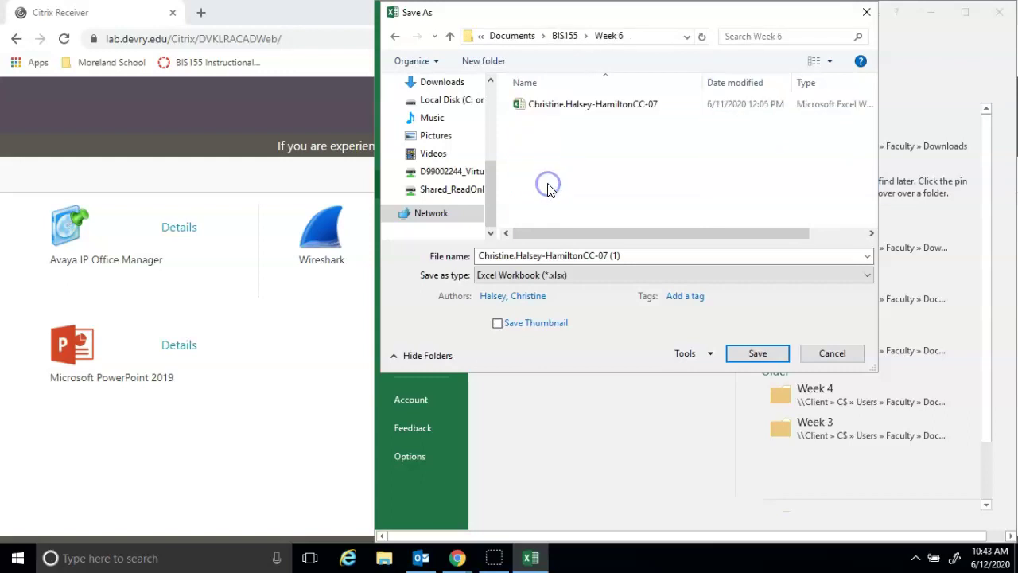
click(741, 357)
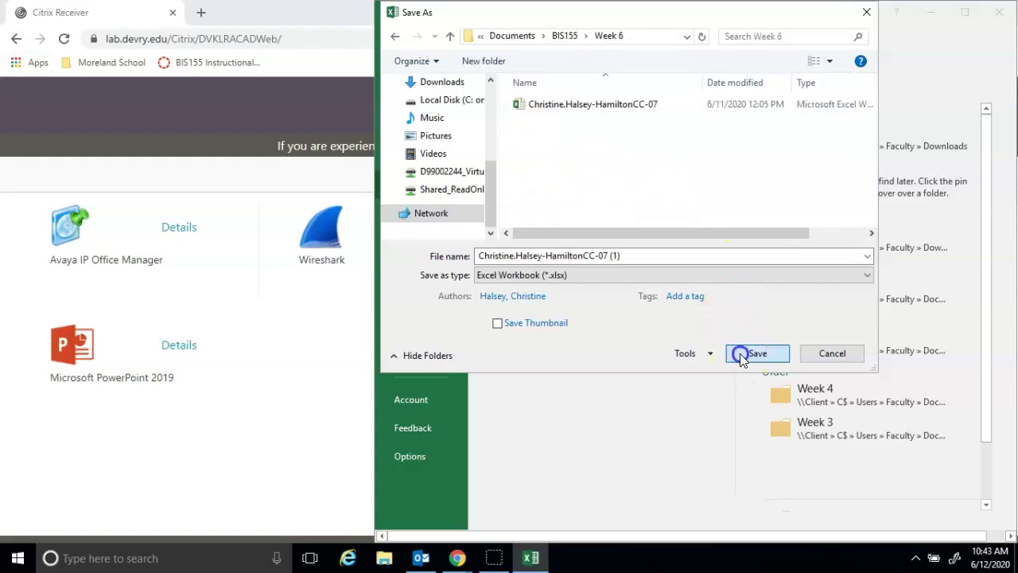
click(741, 358)
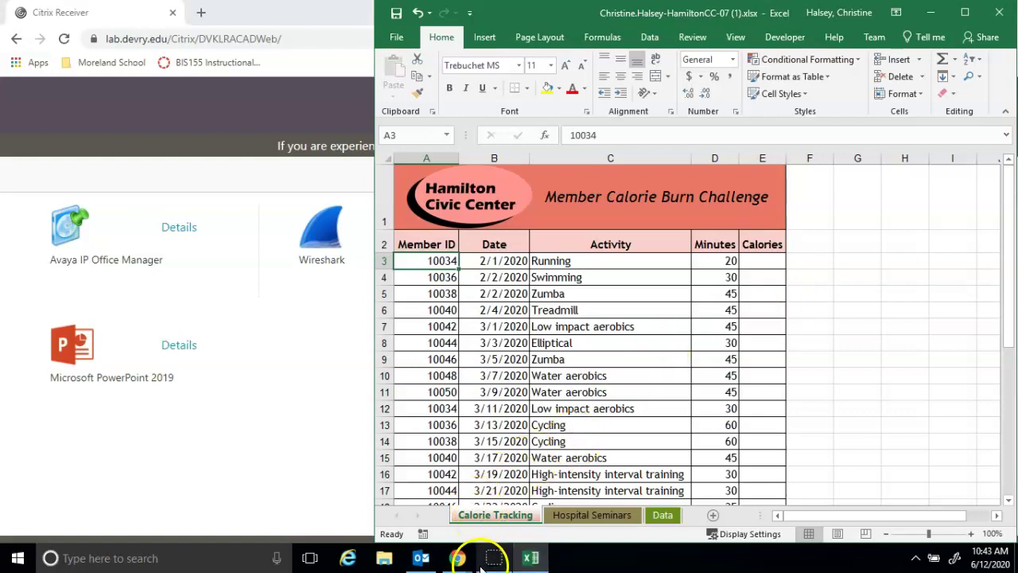
Step: Switch to the SIMnet Week 6 Independent Project page in Chrome and detach its tab into a separate window
mouse_move(459, 557)
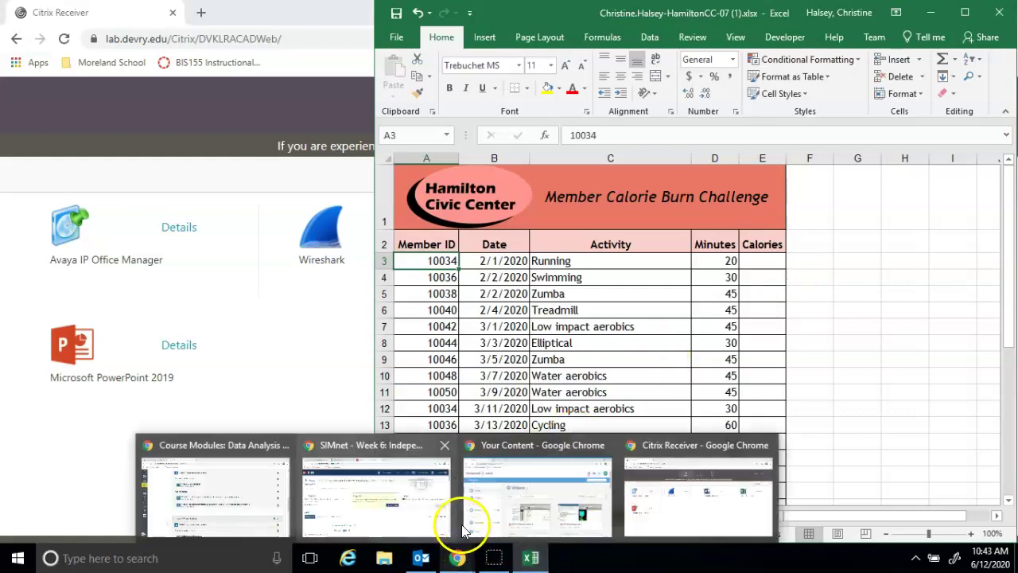
click(425, 517)
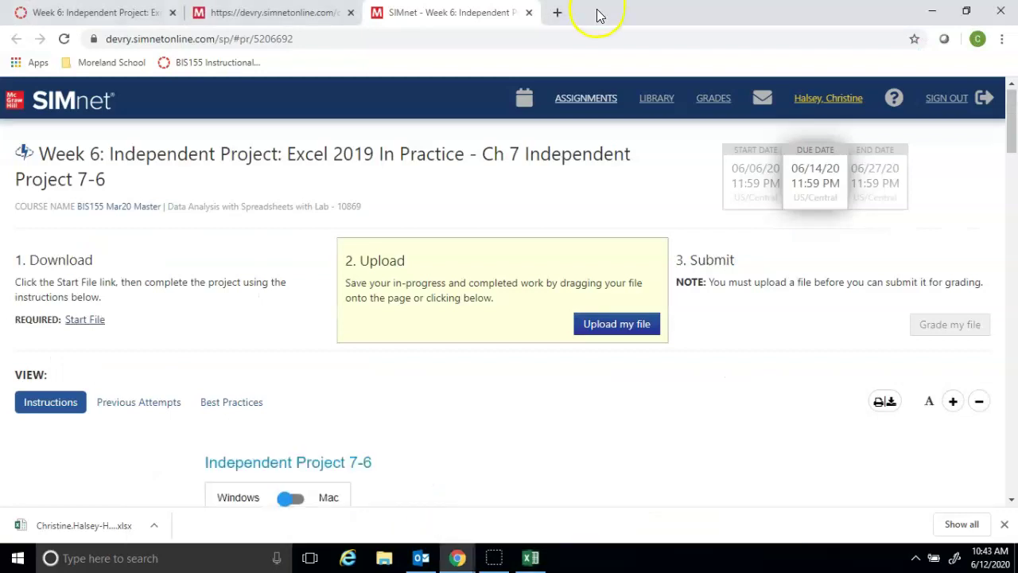
drag(484, 13, 95, 12)
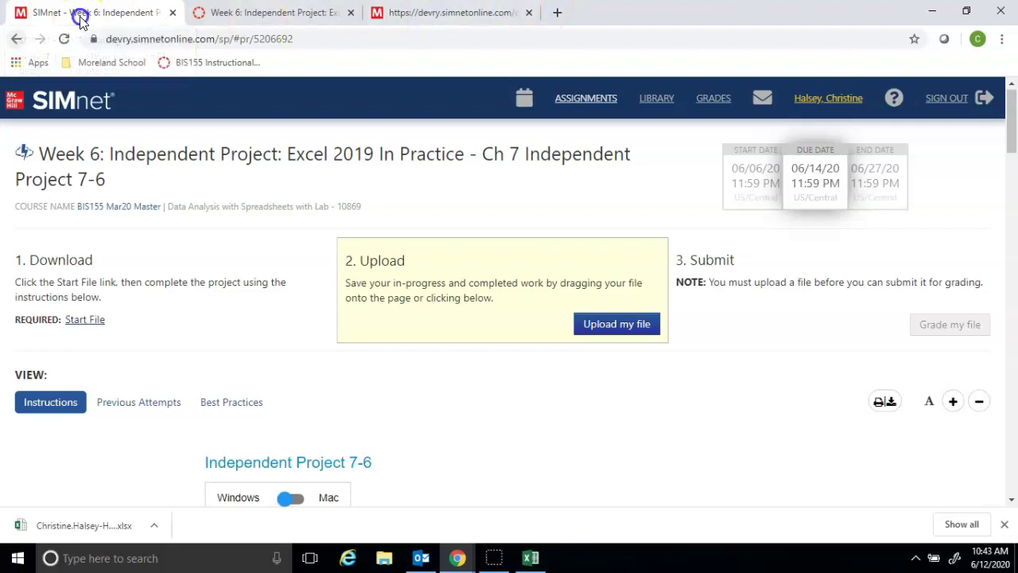
drag(141, 13, 32, 102)
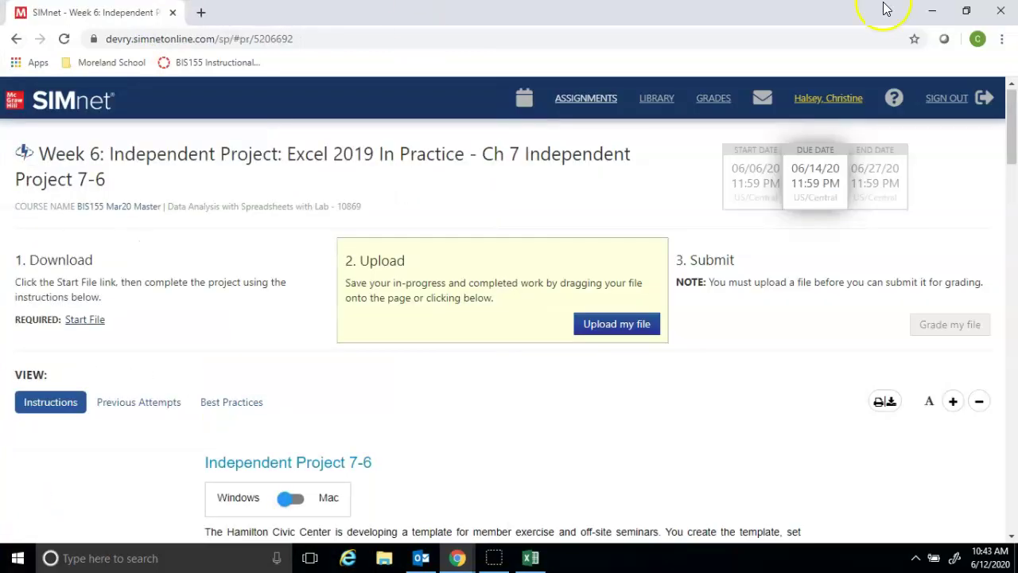
Step: Snap the SIMnet window beside the Excel workbook and narrow it so that the two windows do not overlap
drag(849, 9, 1, 159)
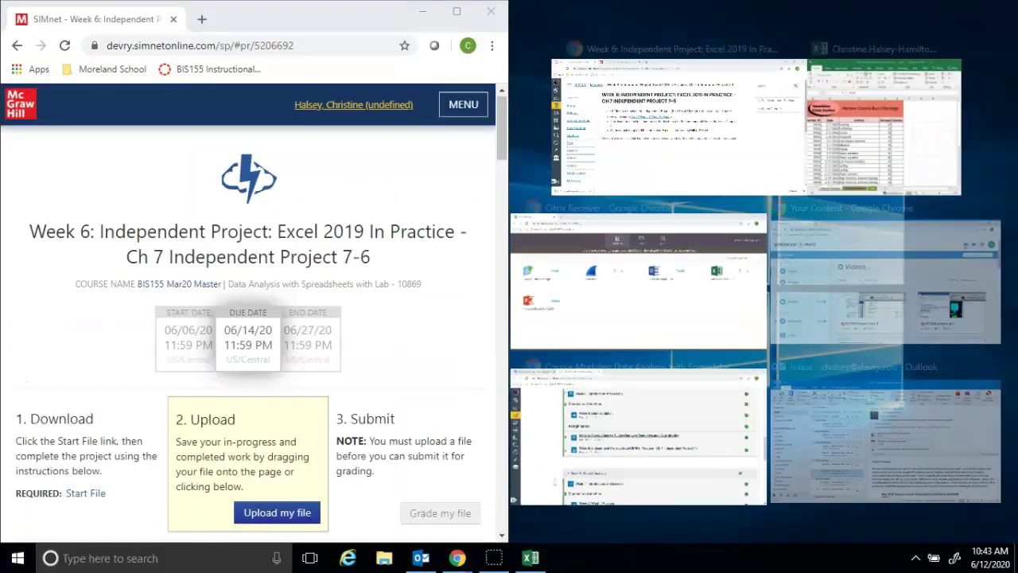
click(835, 131)
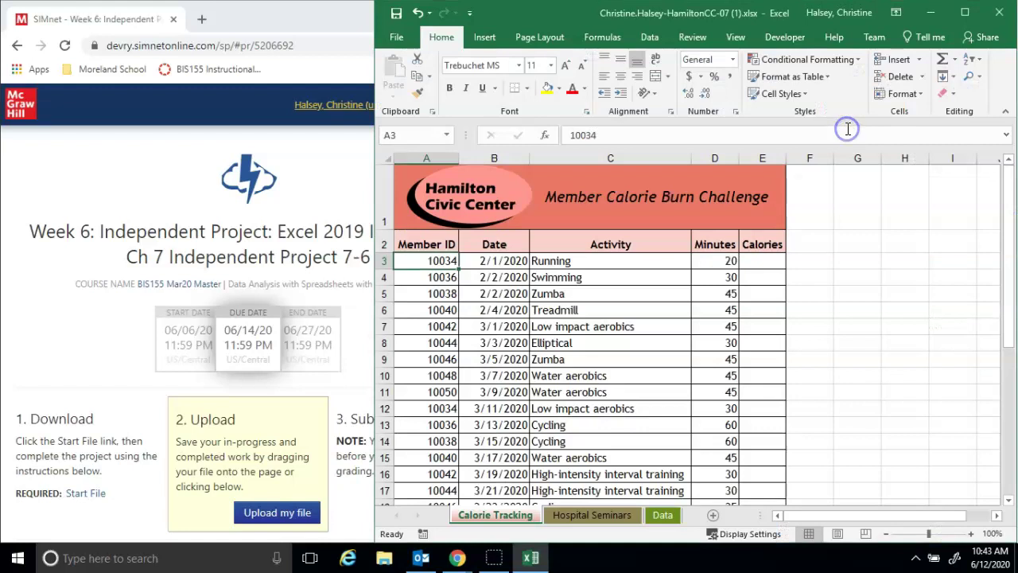
click(353, 318)
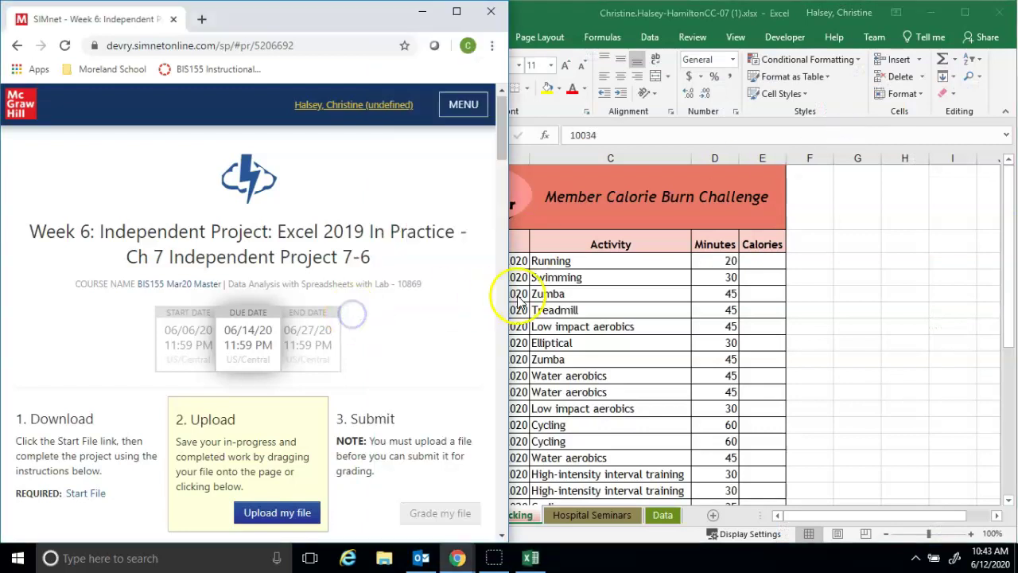
drag(509, 302, 323, 300)
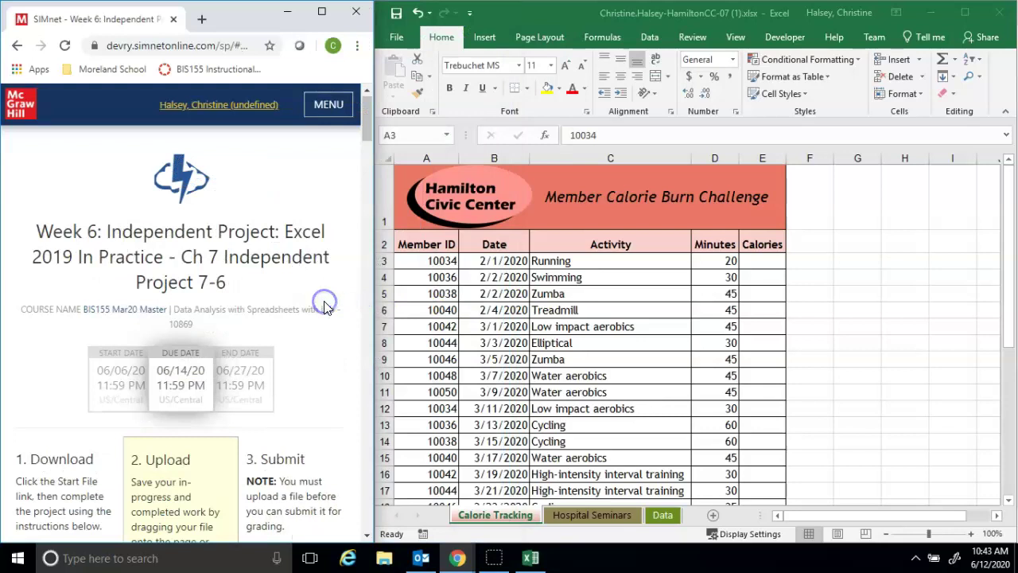
click(404, 314)
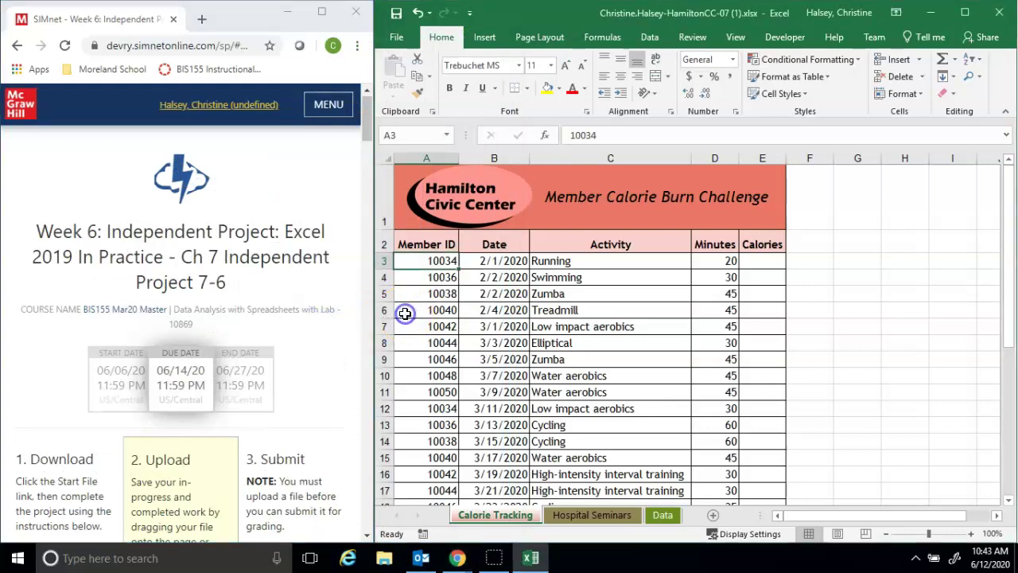
click(347, 285)
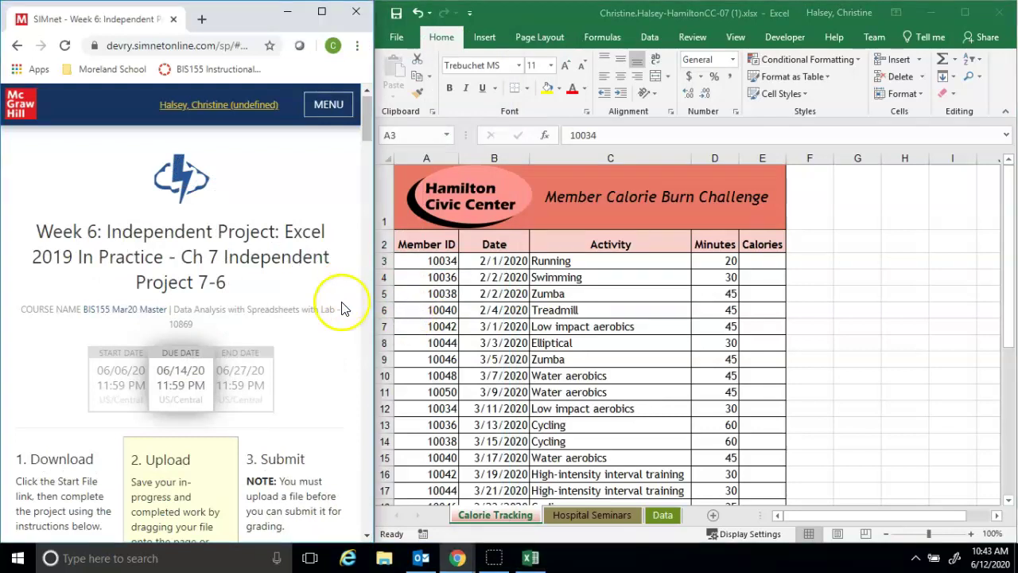
Step: Find instruction 1 of Independent Project 7-6 on the SIMnet page and mark it as completed
click(367, 401)
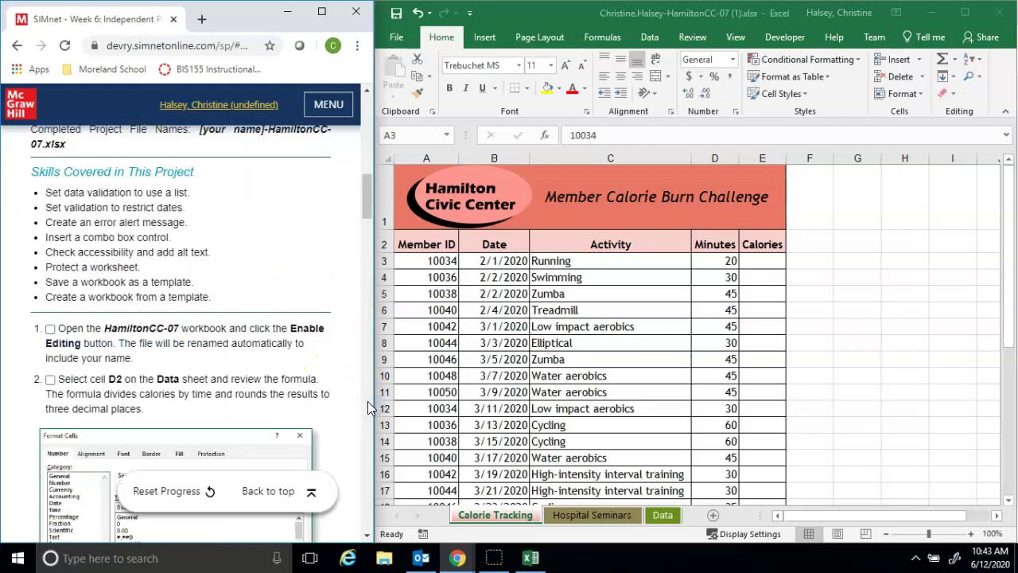
click(367, 401)
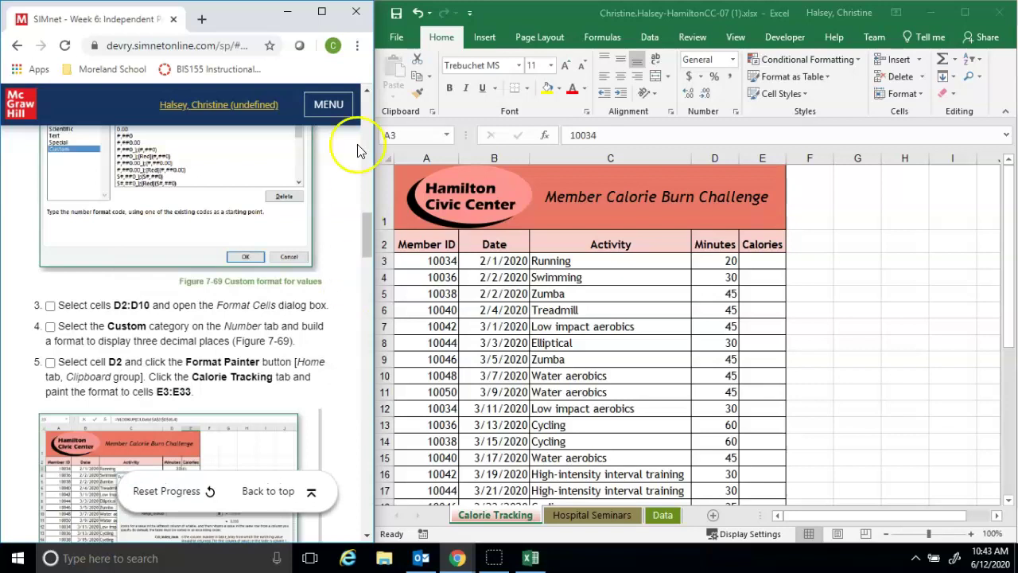
click(373, 129)
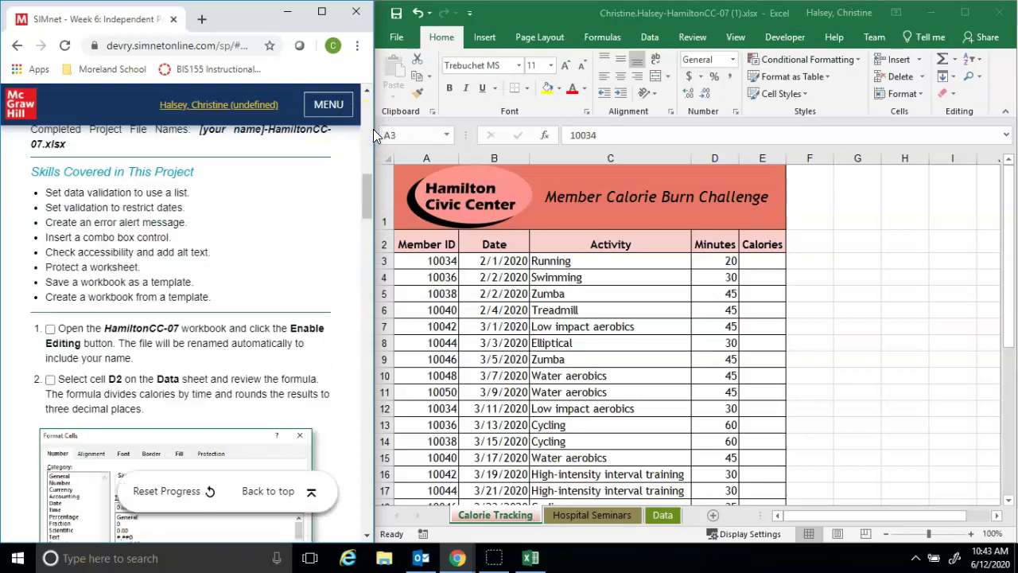
click(50, 329)
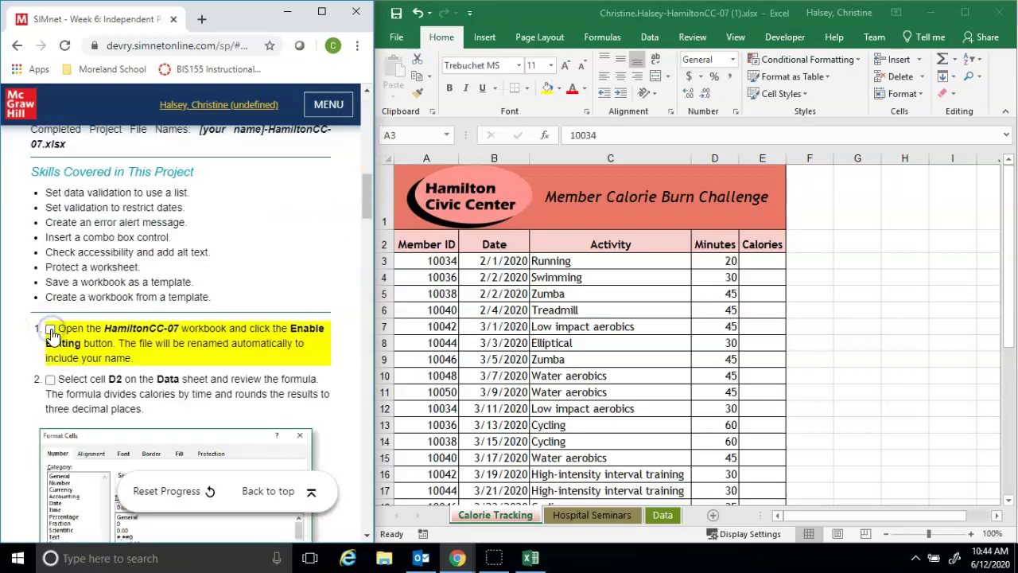
Step: Select cell D2 on the Data sheet to review its formula, and mark instruction 2 as completed in SIMnet
click(365, 536)
click(365, 537)
click(365, 536)
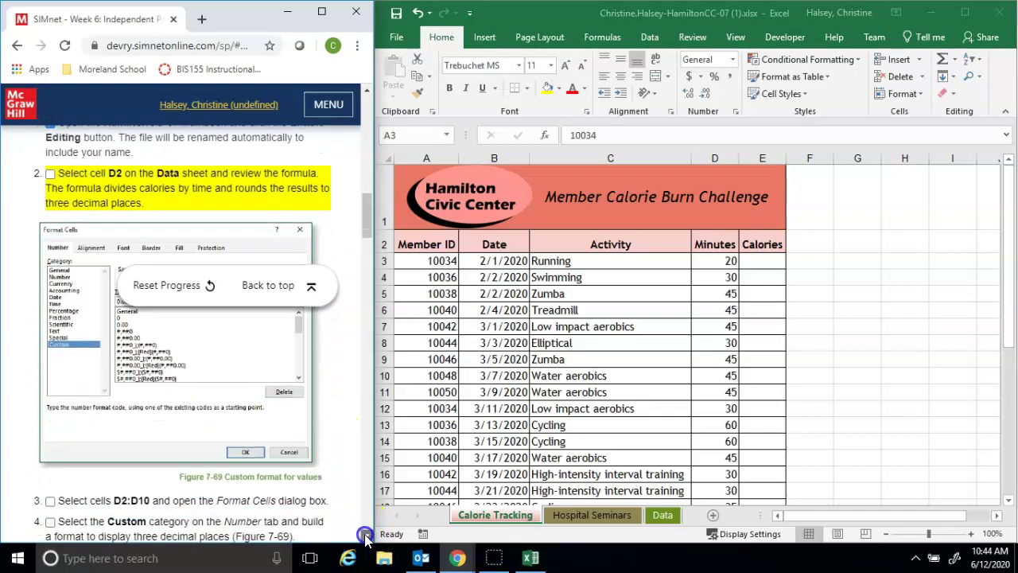
click(365, 537)
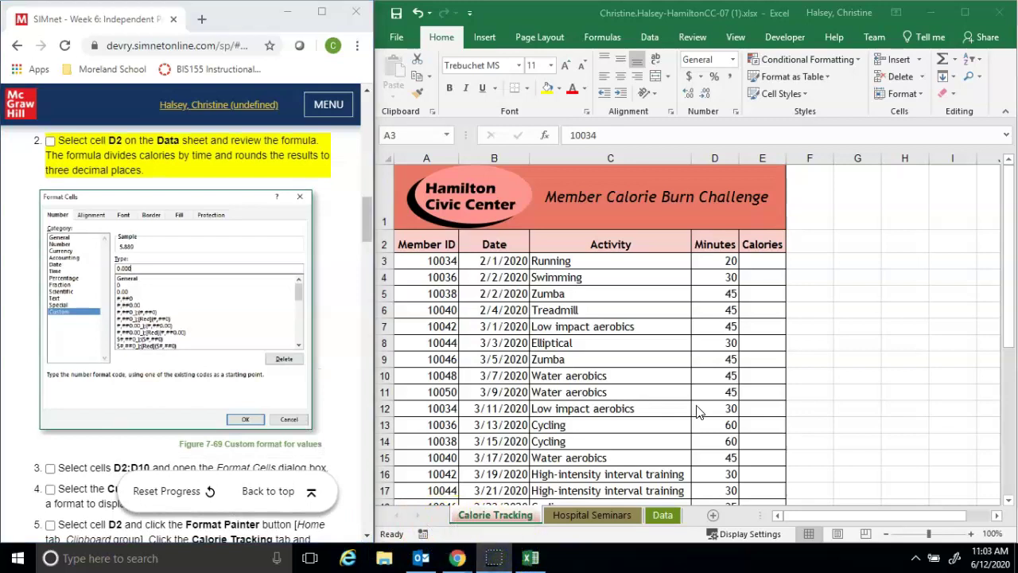
click(693, 425)
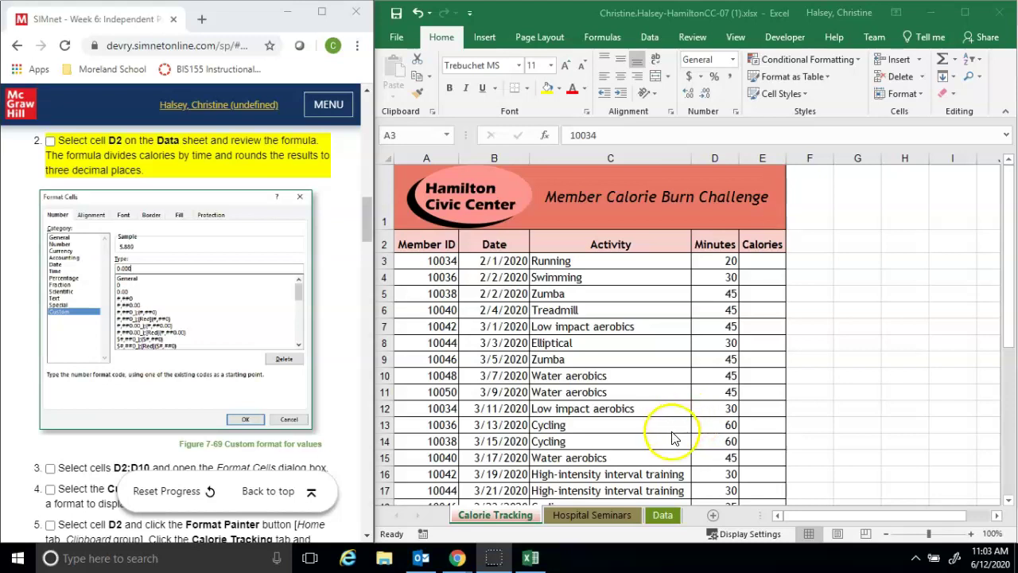
click(661, 515)
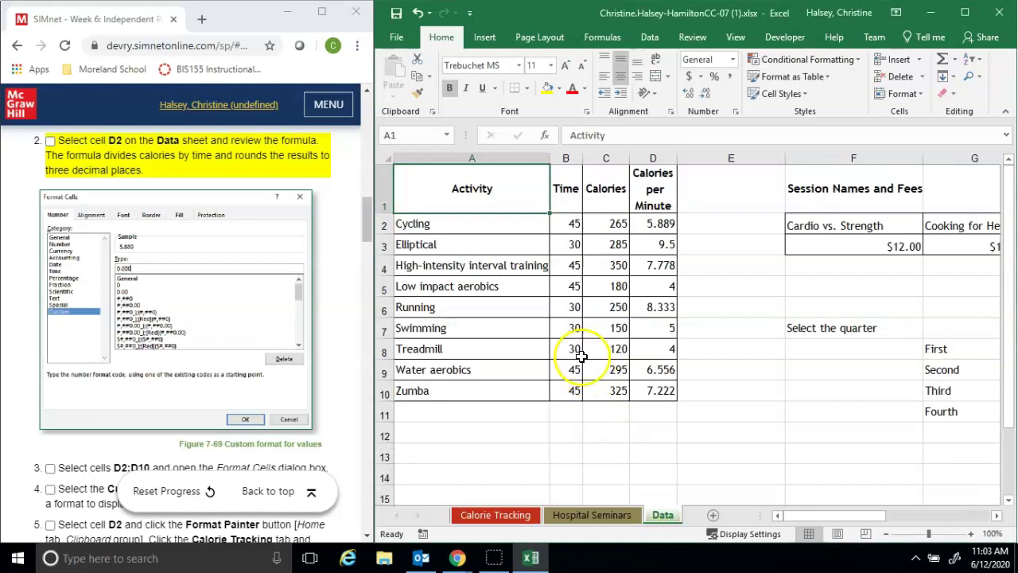
click(652, 223)
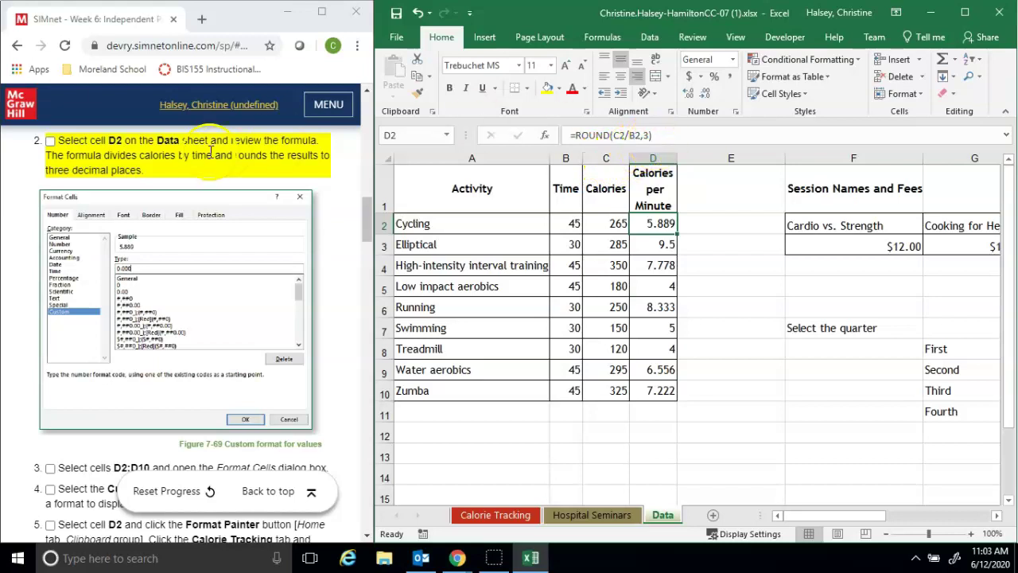
click(51, 143)
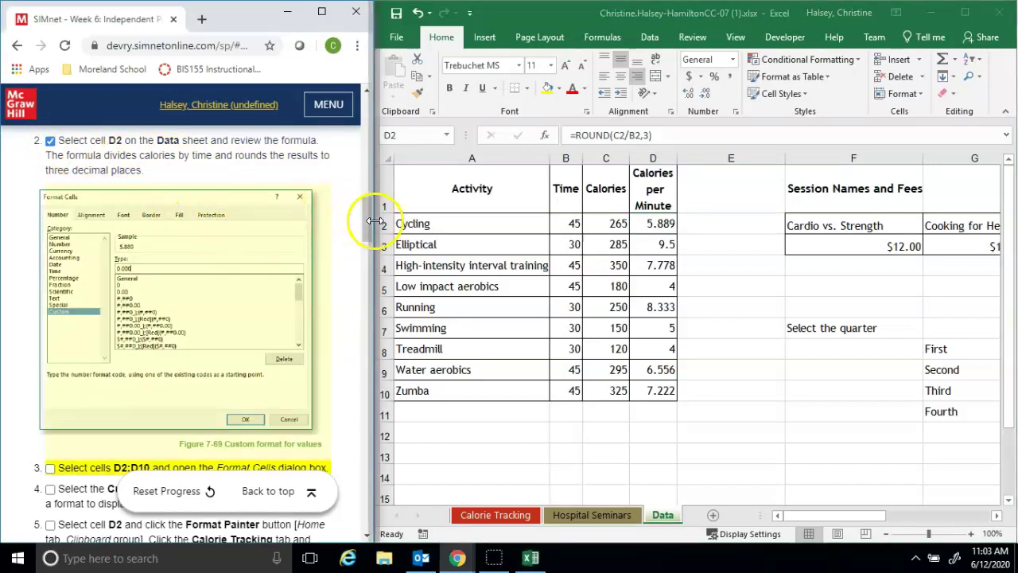
Step: Open the Format Cells dialog for the Calories per Minute values on the Data sheet, and mark instruction 3 as completed in SIMnet
drag(368, 229, 371, 241)
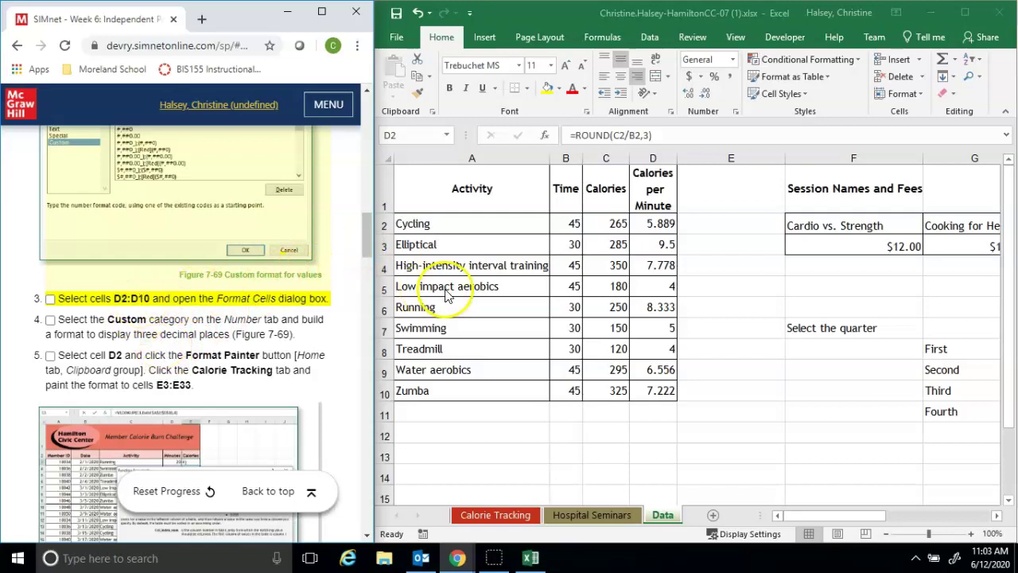
click(660, 225)
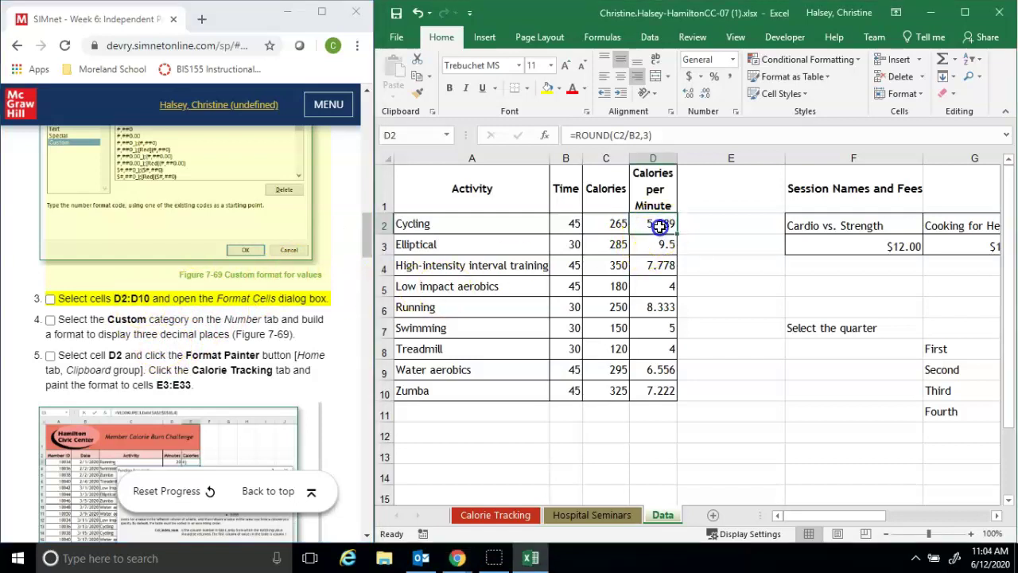
drag(659, 224, 659, 391)
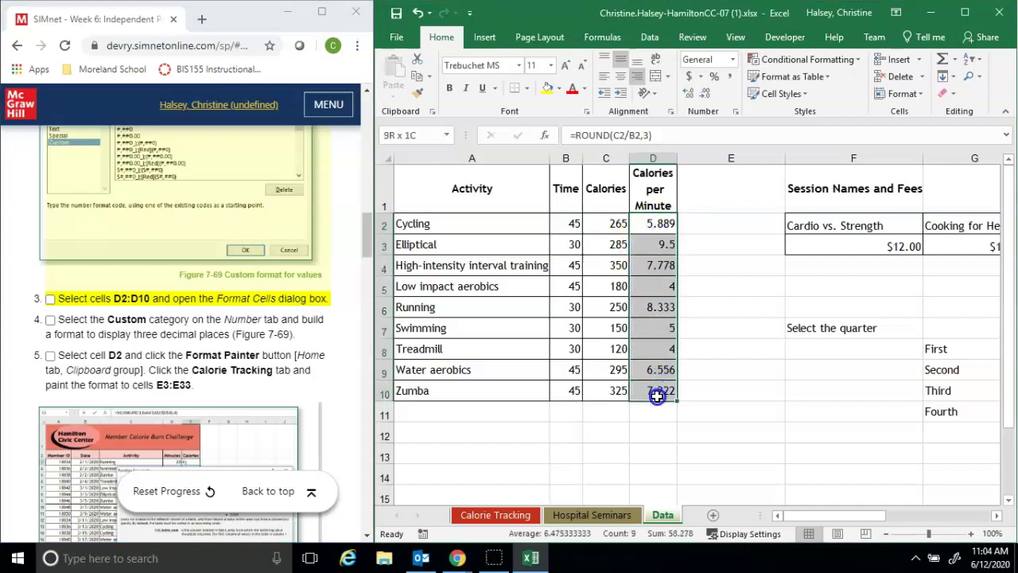
click(657, 395)
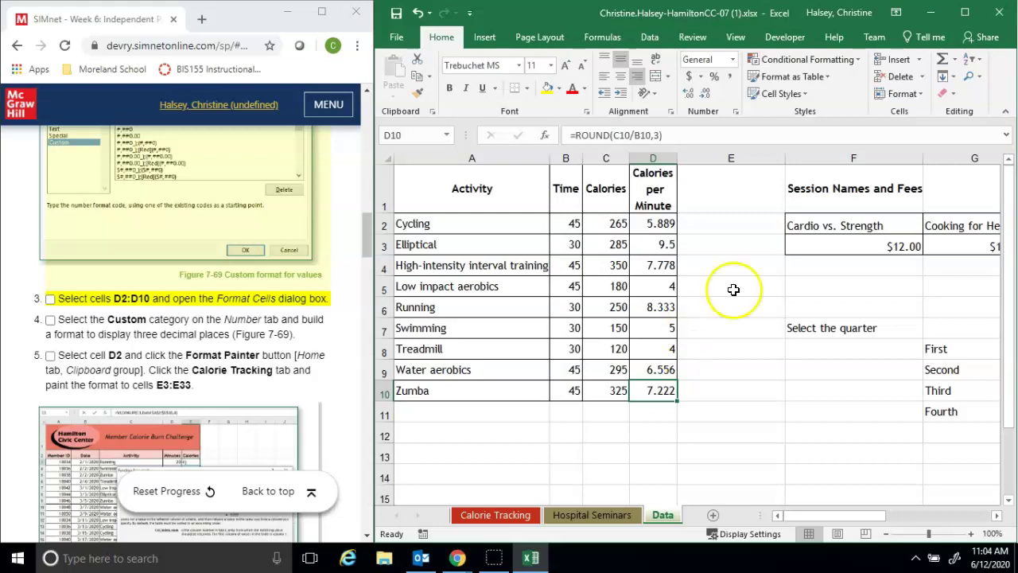
click(913, 94)
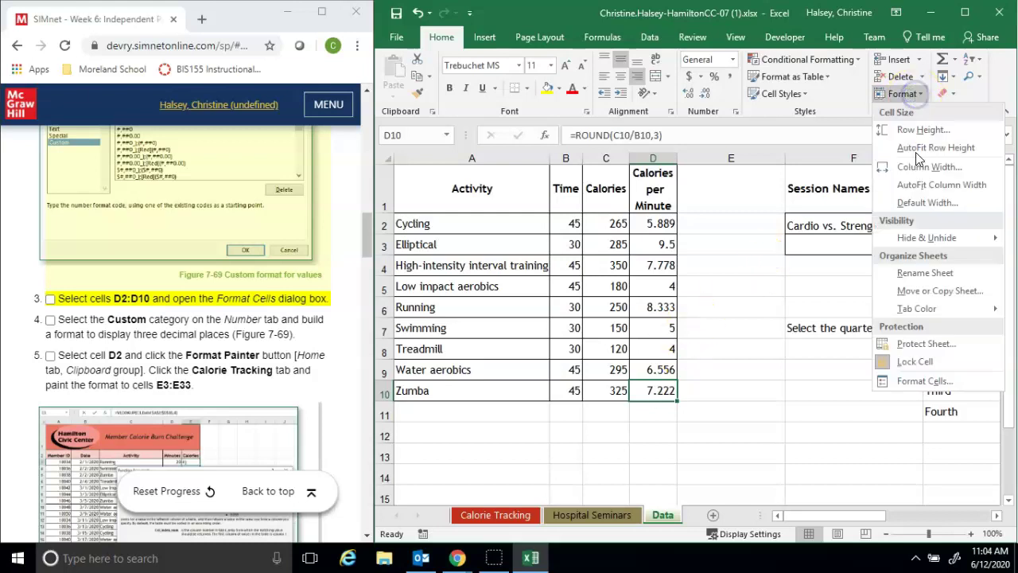
click(930, 384)
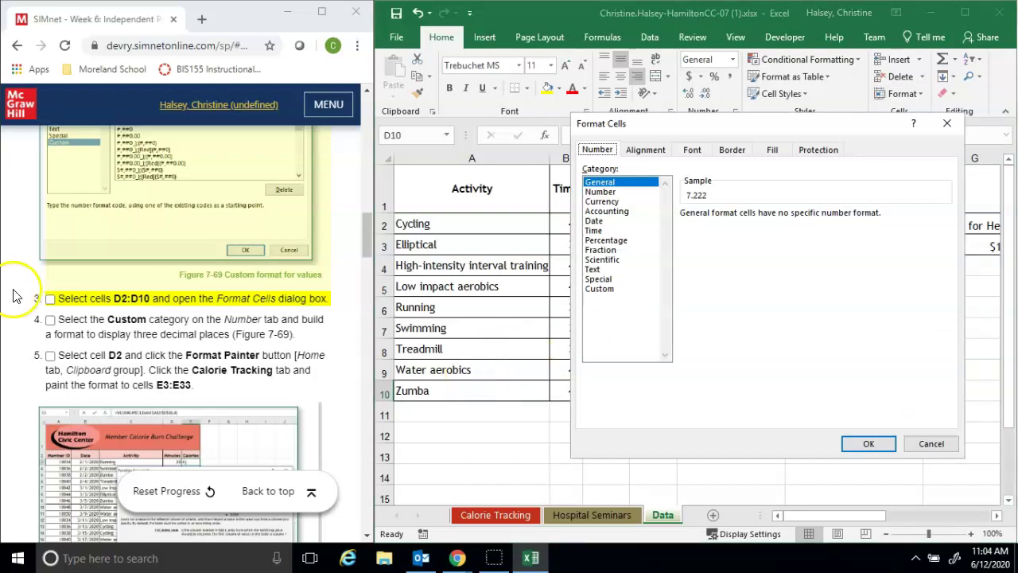
click(50, 300)
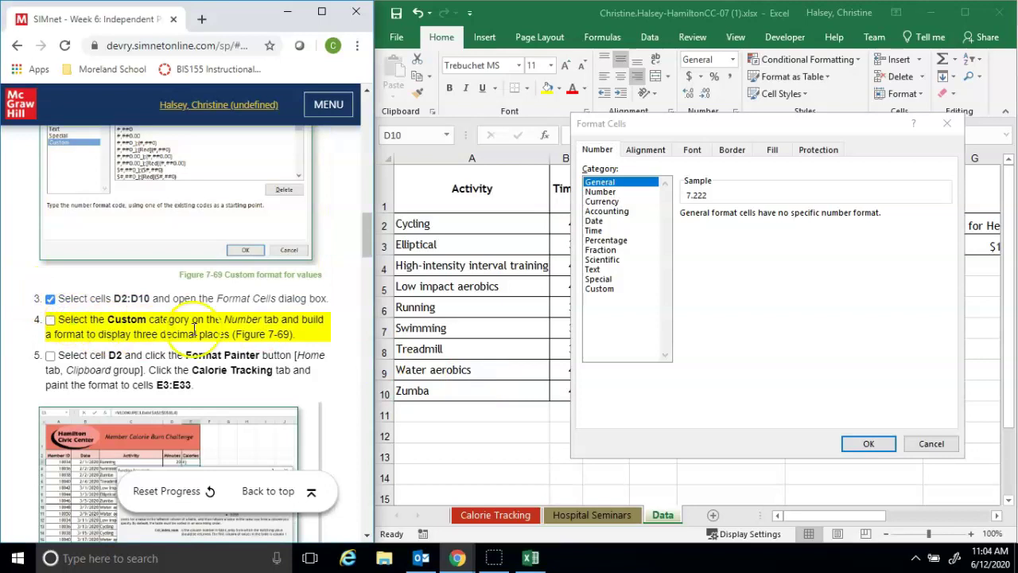
Step: Confirm the General code in the Custom number category, select cell D2, and mark instruction 4 as completed in SIMnet
click(601, 288)
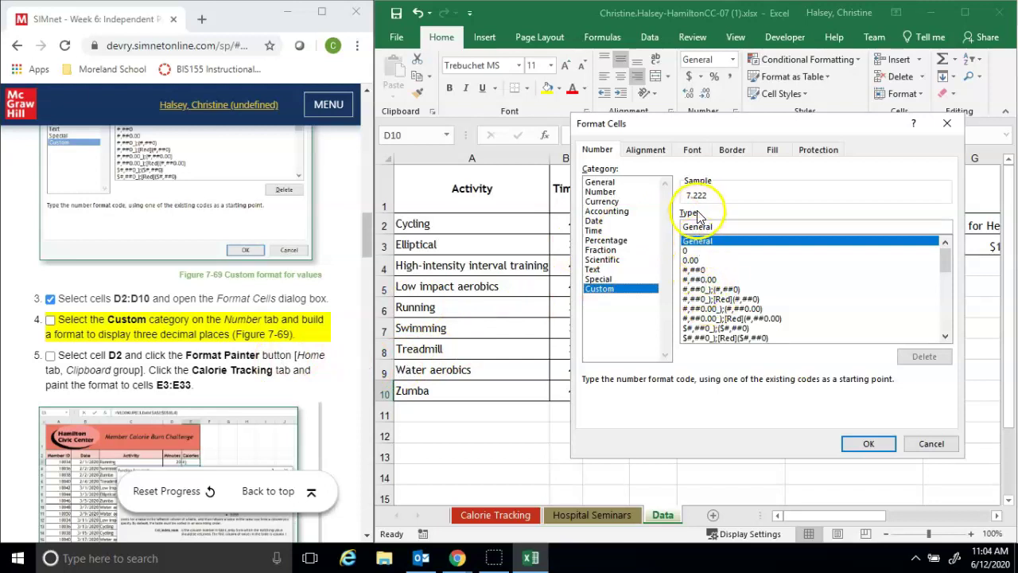
click(860, 443)
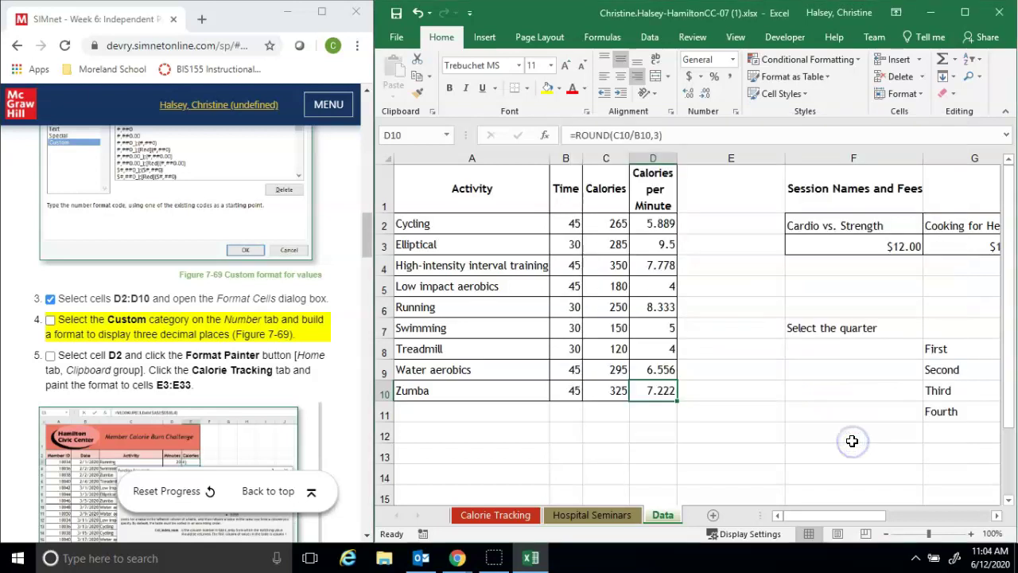
click(668, 225)
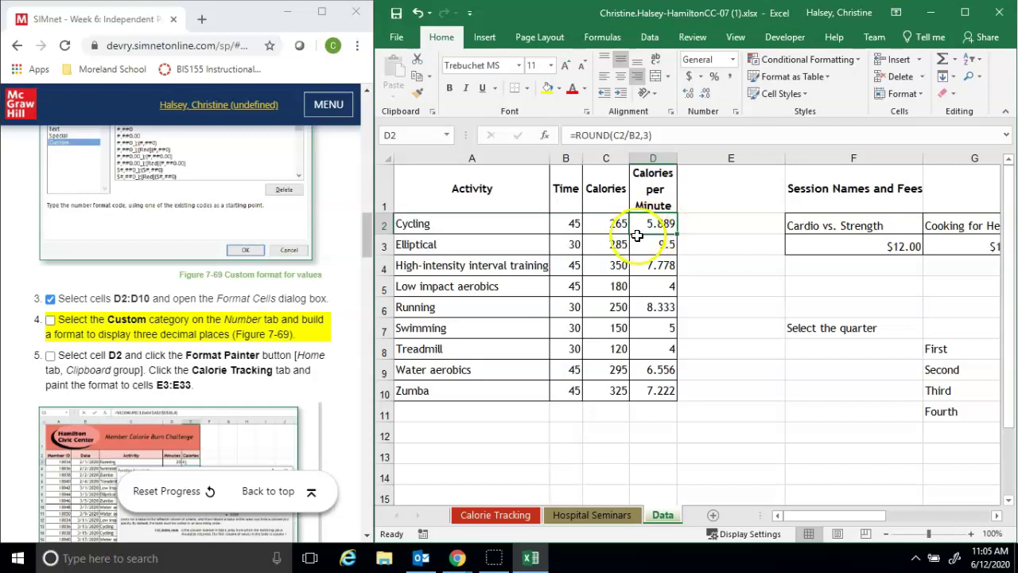
click(50, 322)
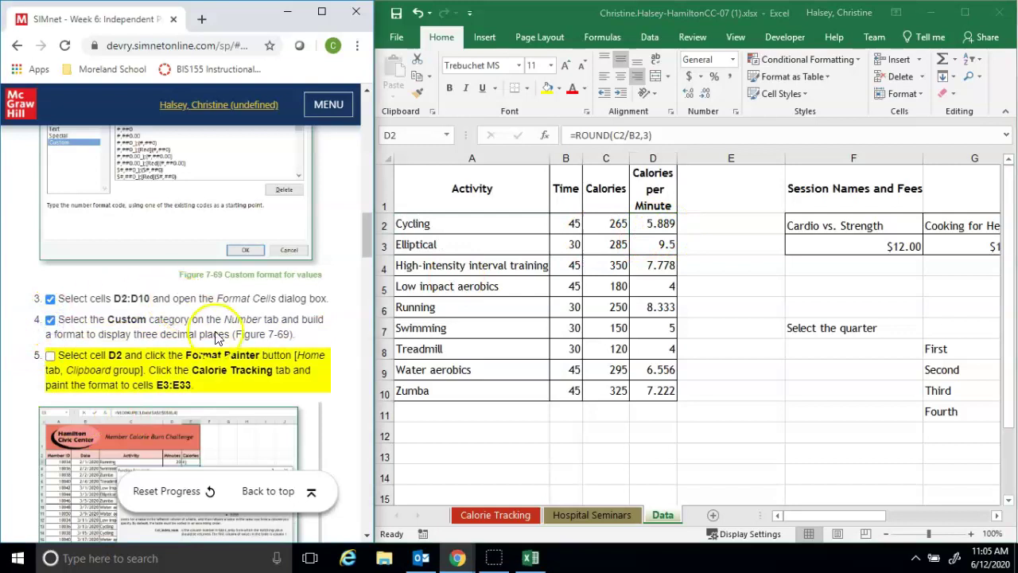
Step: Copy the format of cell D2 on the Data sheet to cells E3:E33 on the Calorie Tracking sheet with Format Painter
click(418, 96)
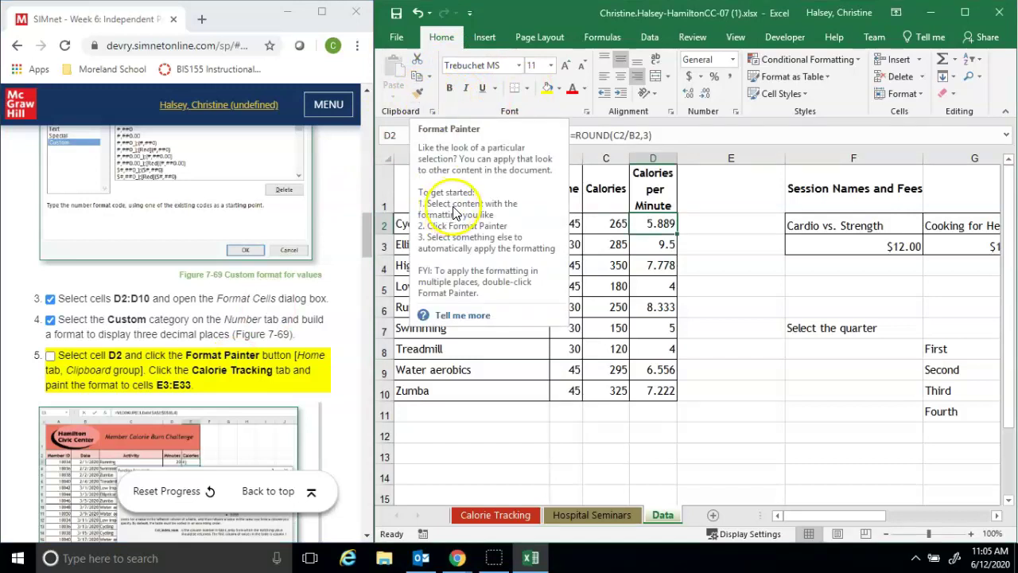
click(418, 97)
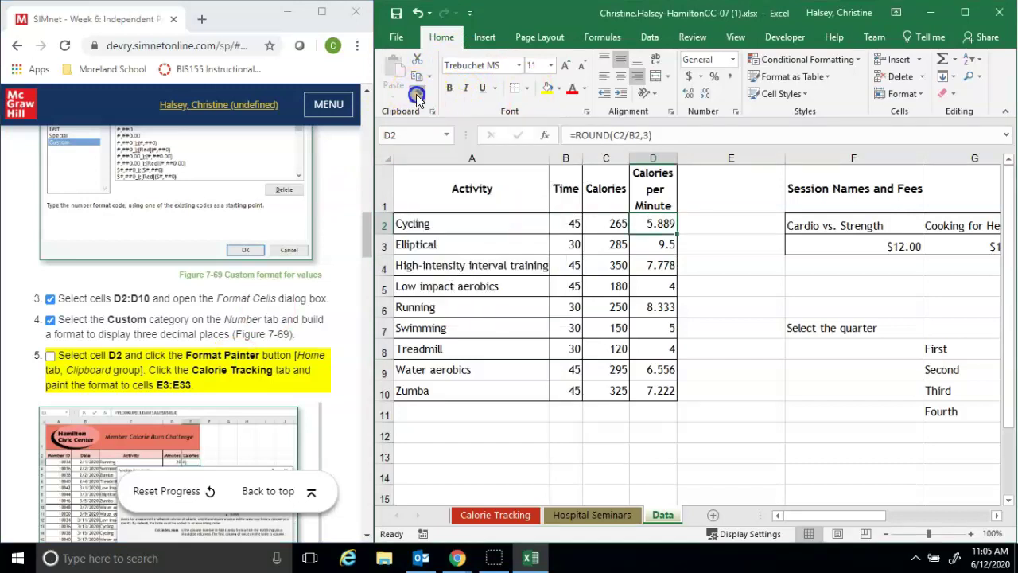
click(517, 179)
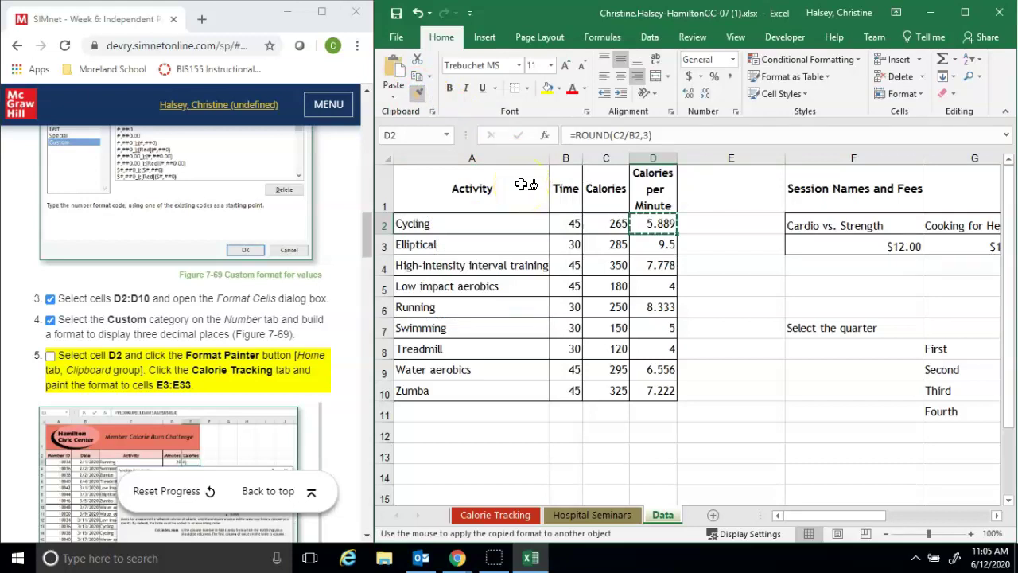
click(498, 515)
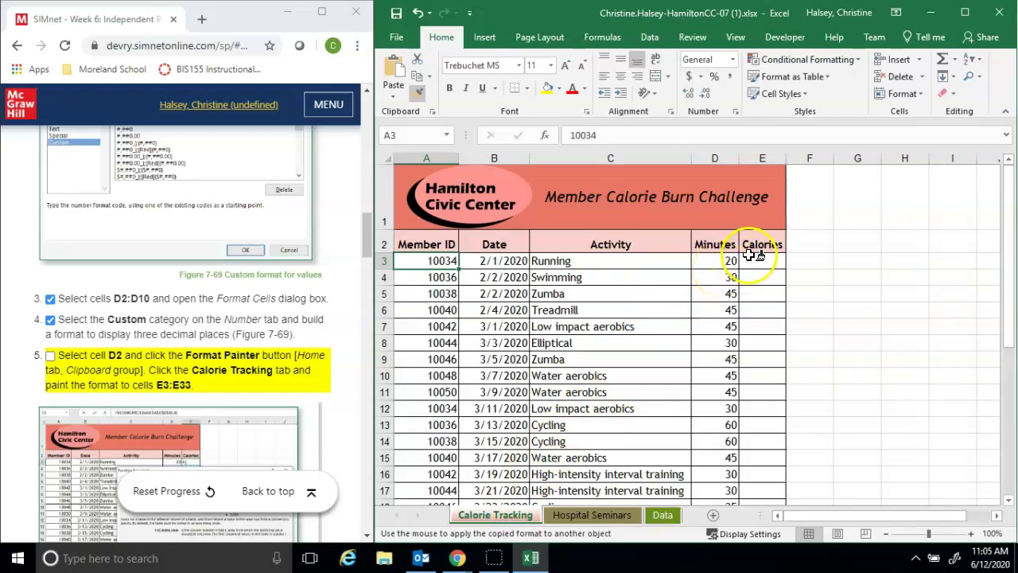
mouse_move(765, 262)
mouse_down()
mouse_move(772, 529)
mouse_move(769, 422)
mouse_up()
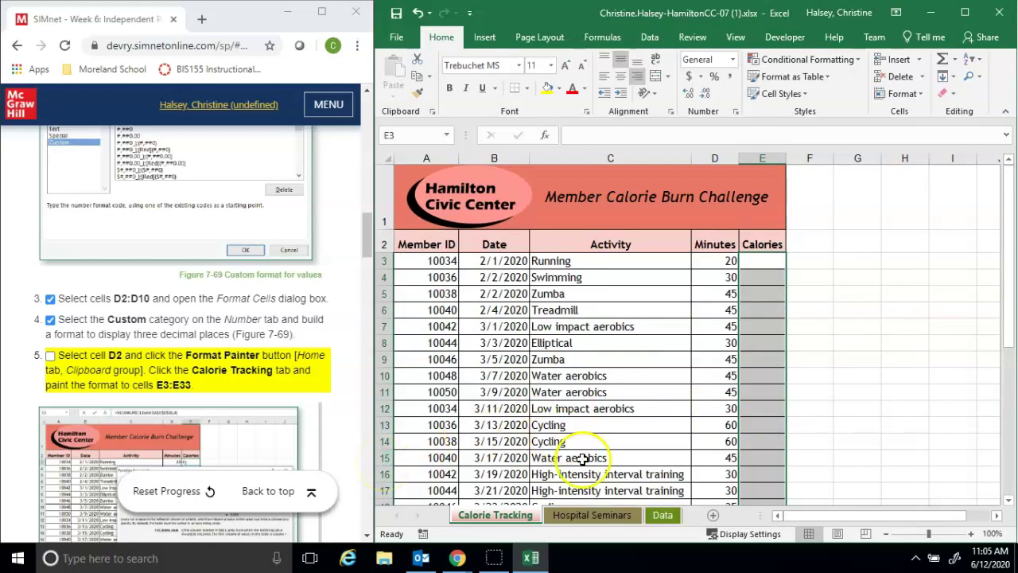
Step: Return to the Data sheet and paint the format of cell D2 onto cells D3:D10
click(668, 517)
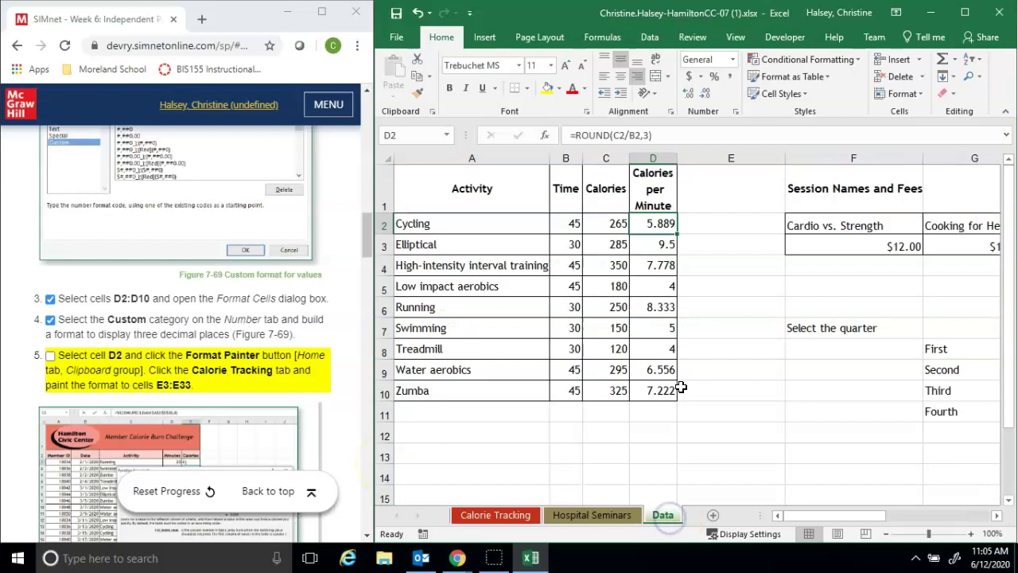
click(652, 226)
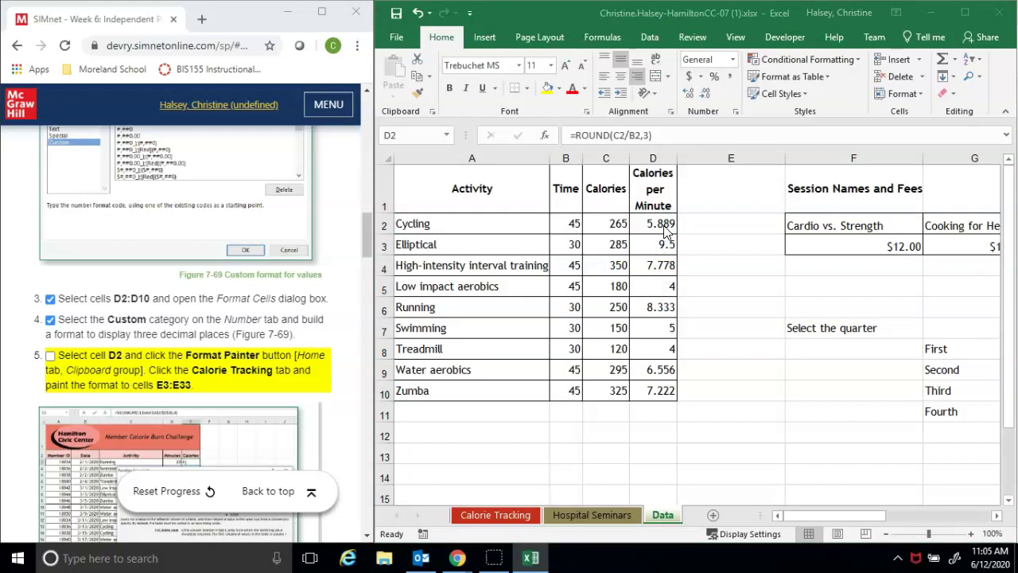
click(663, 227)
click(664, 224)
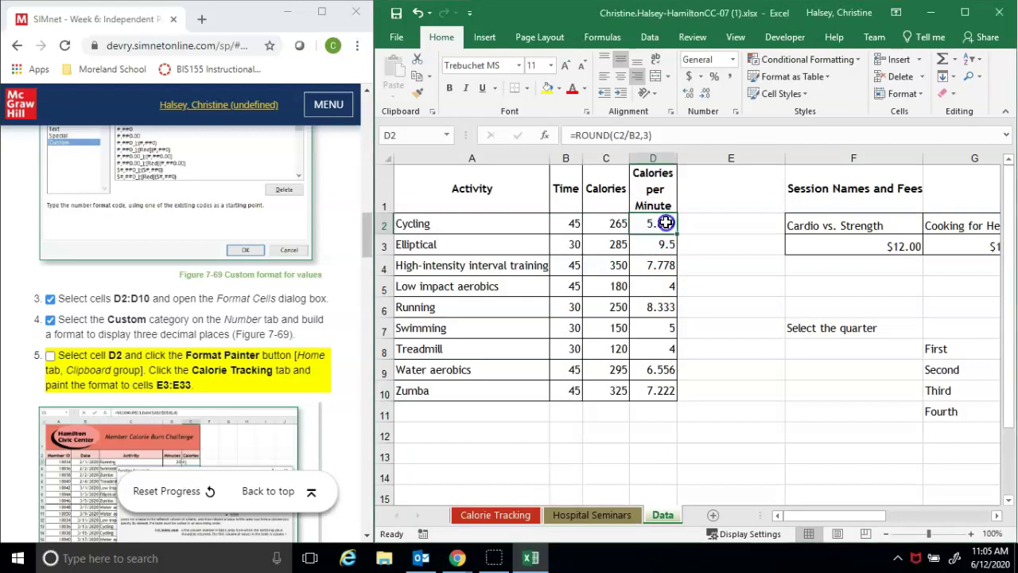
mouse_move(677, 233)
mouse_down()
mouse_move(678, 400)
mouse_move(673, 223)
mouse_up()
click(418, 92)
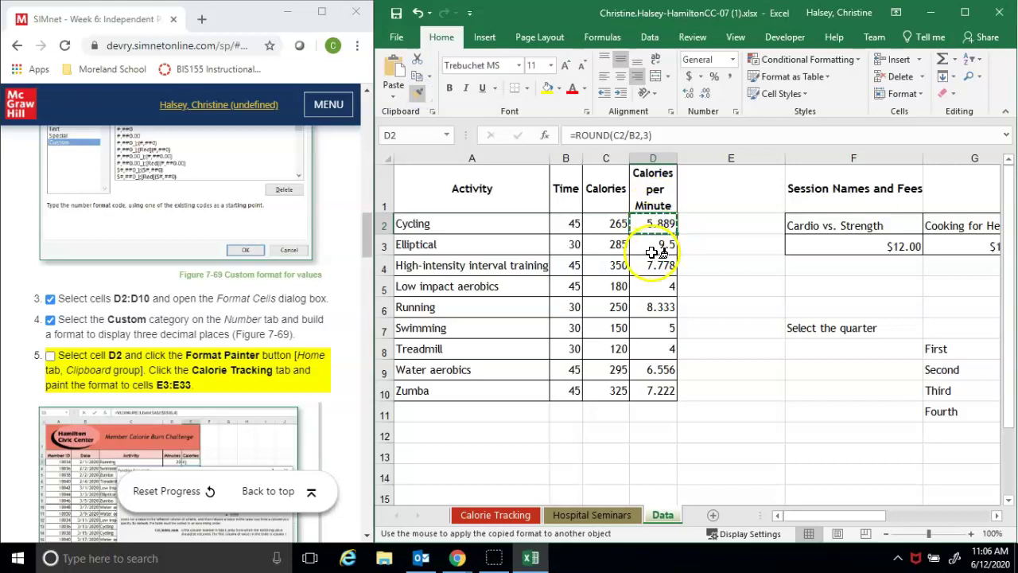
drag(654, 244, 657, 385)
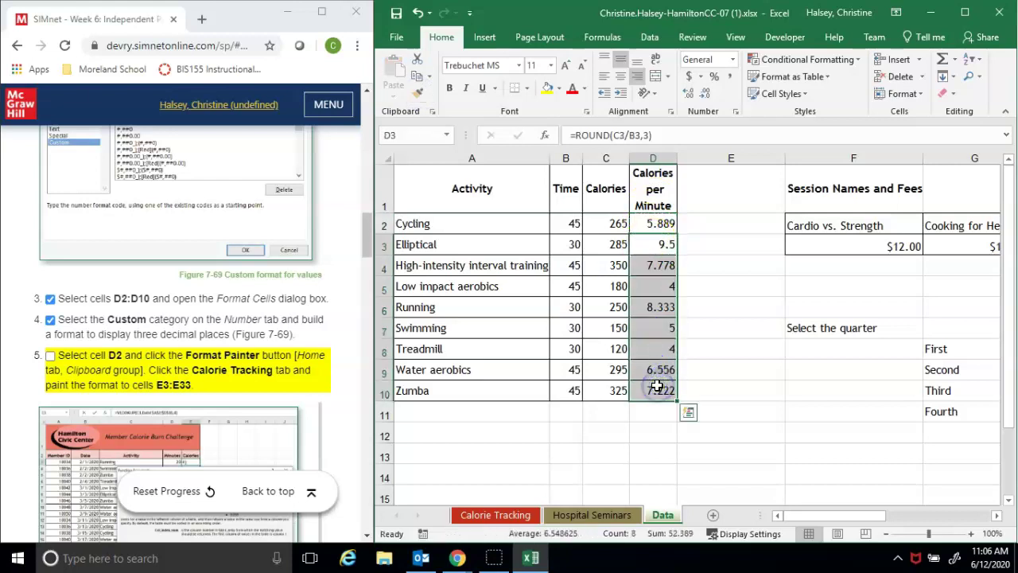
Step: Apply the Number format to cell D2 on the Data sheet and change its custom format code to 0.000
click(668, 226)
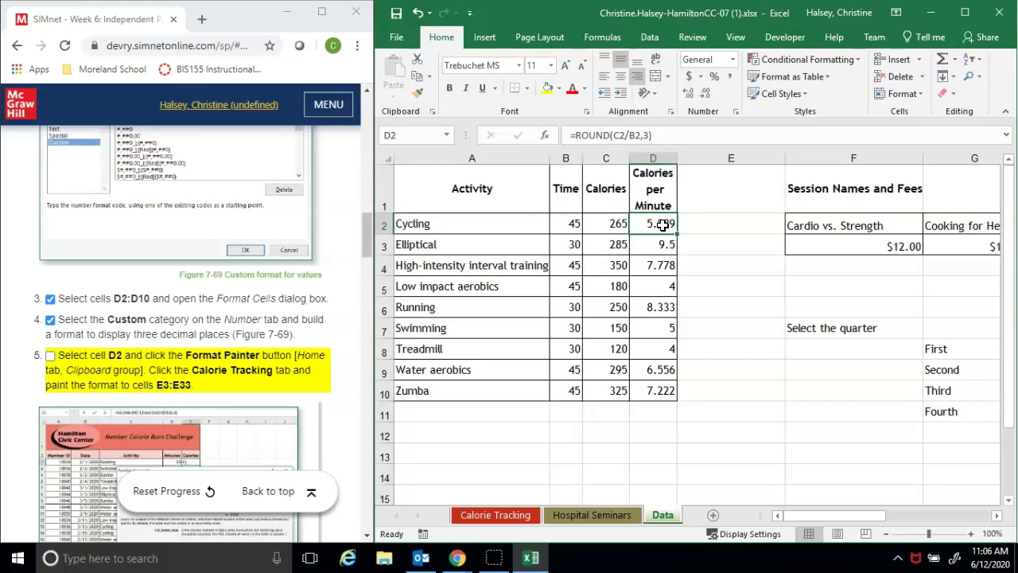
click(733, 61)
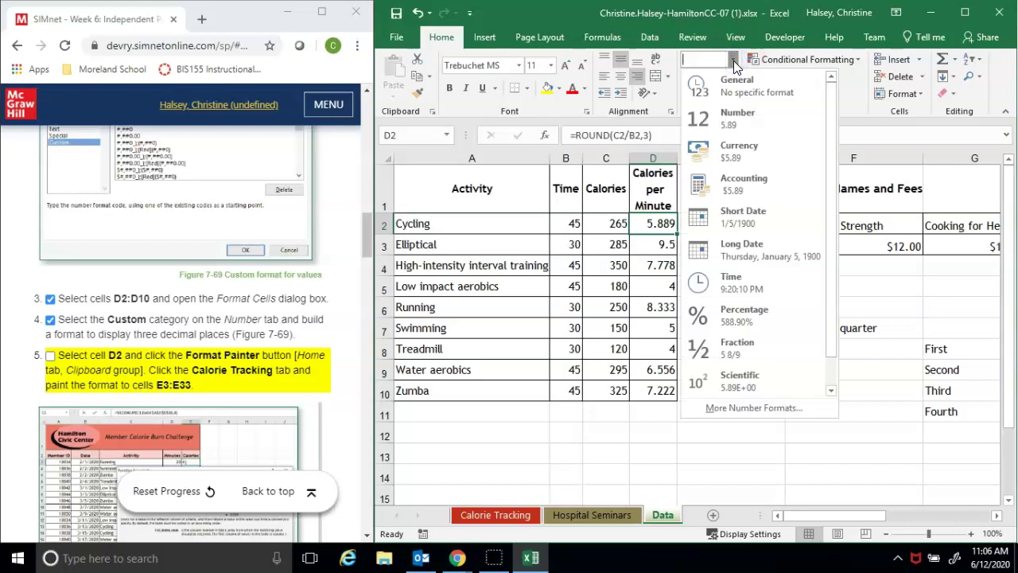
click(796, 118)
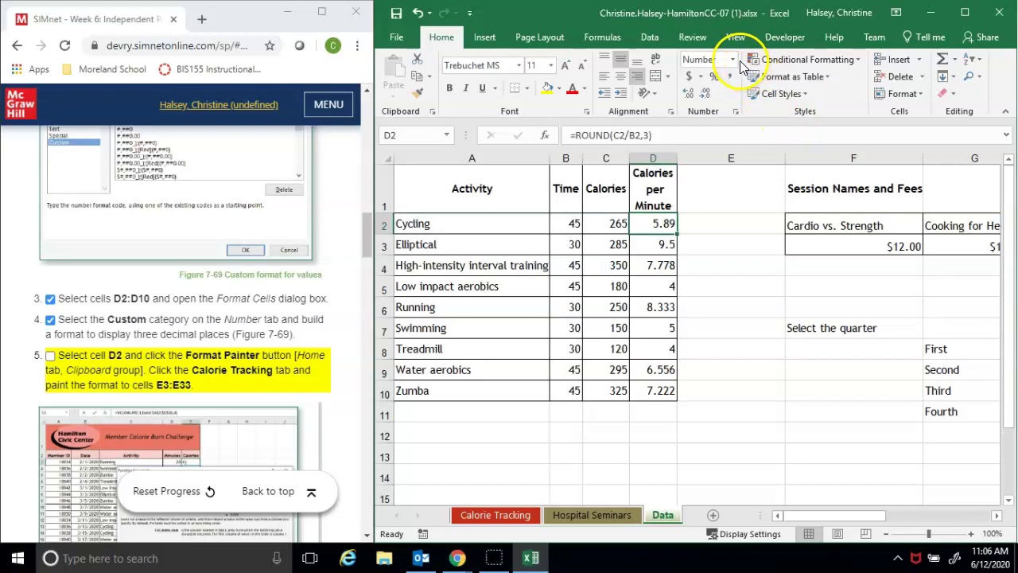
click(914, 94)
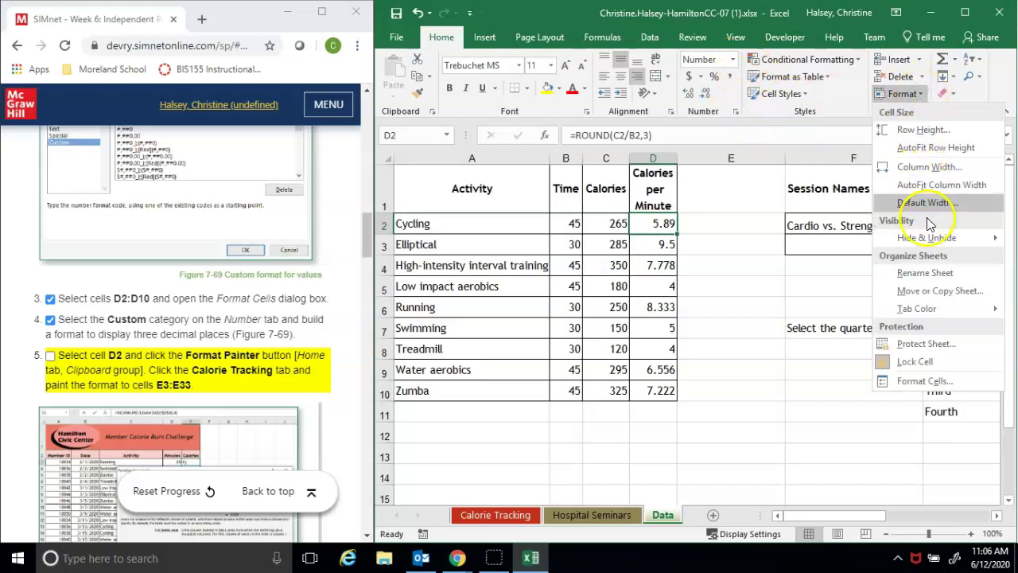
click(925, 383)
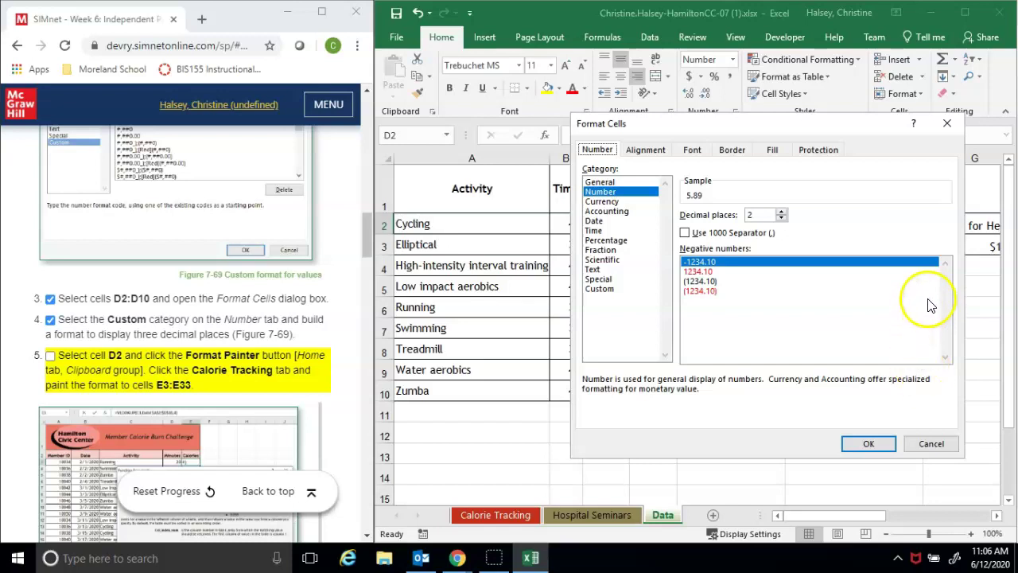
click(598, 290)
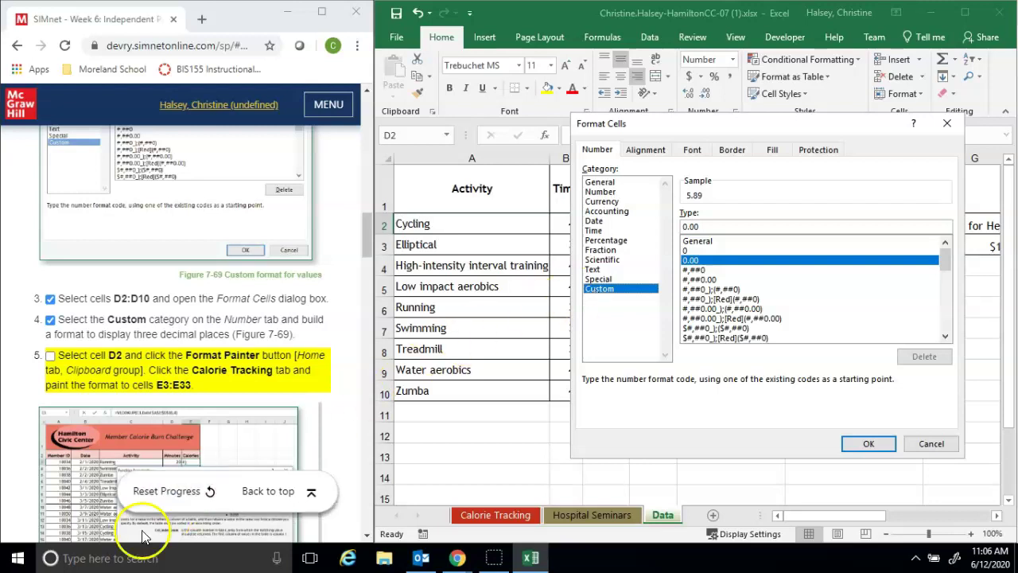
click(31, 544)
scroll(31, 541, down, 1)
click(729, 227)
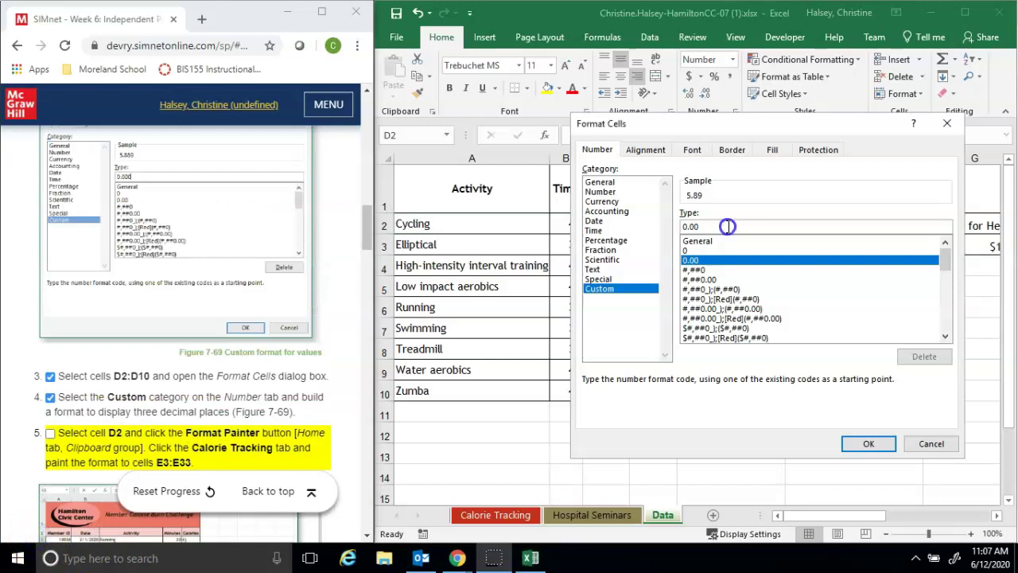
text(0)
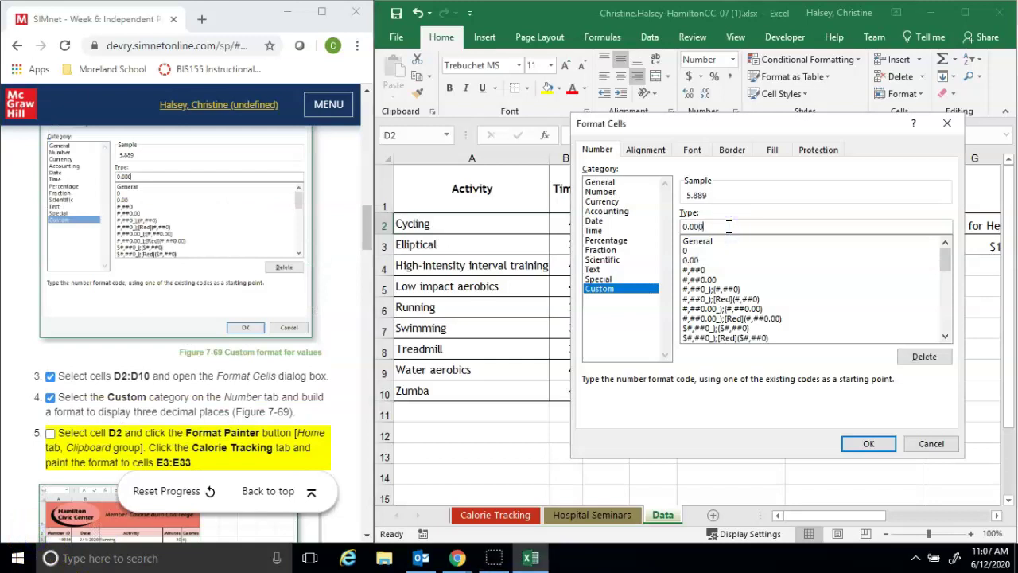
click(867, 440)
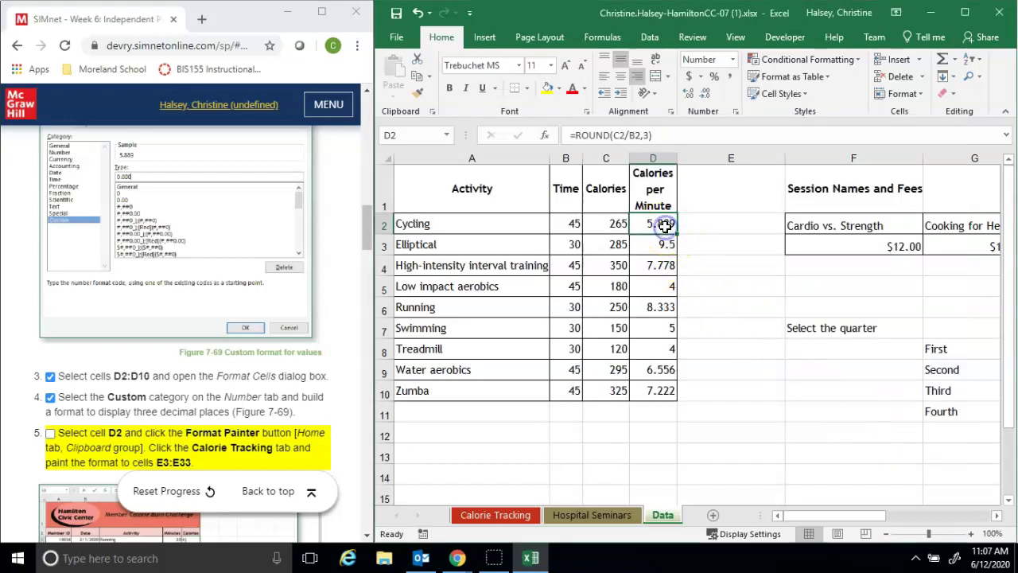
Step: Paint the format of cell D2 onto cells D3:D10, and copy it from there to cells E3:E33 on the Calorie Tracking sheet
click(417, 94)
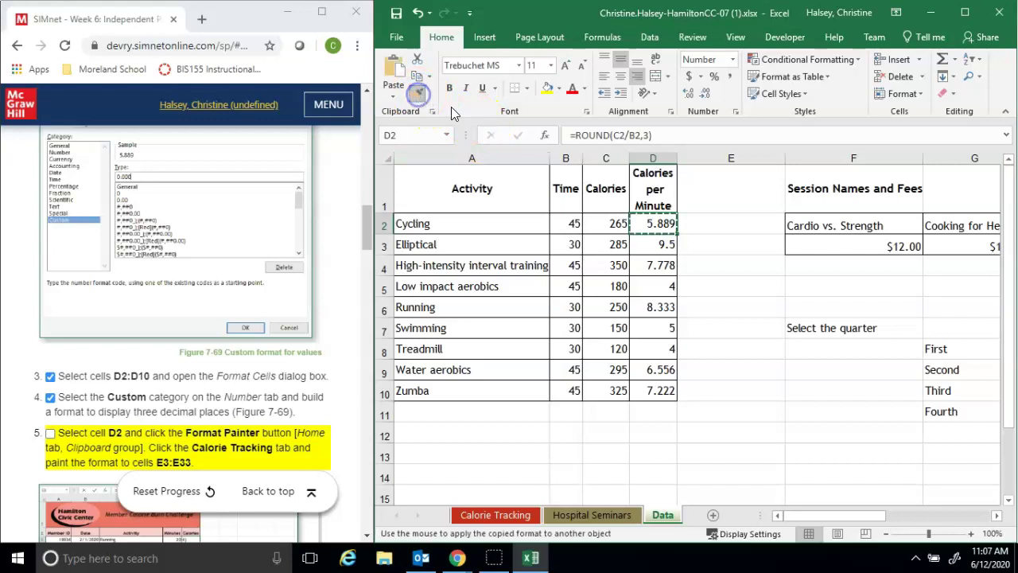
drag(660, 244, 652, 388)
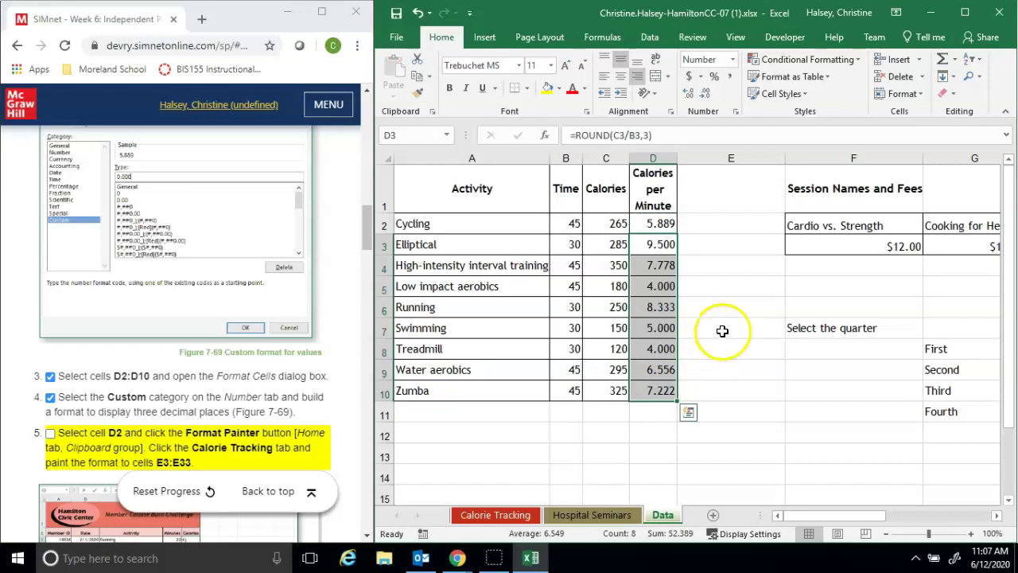
click(415, 94)
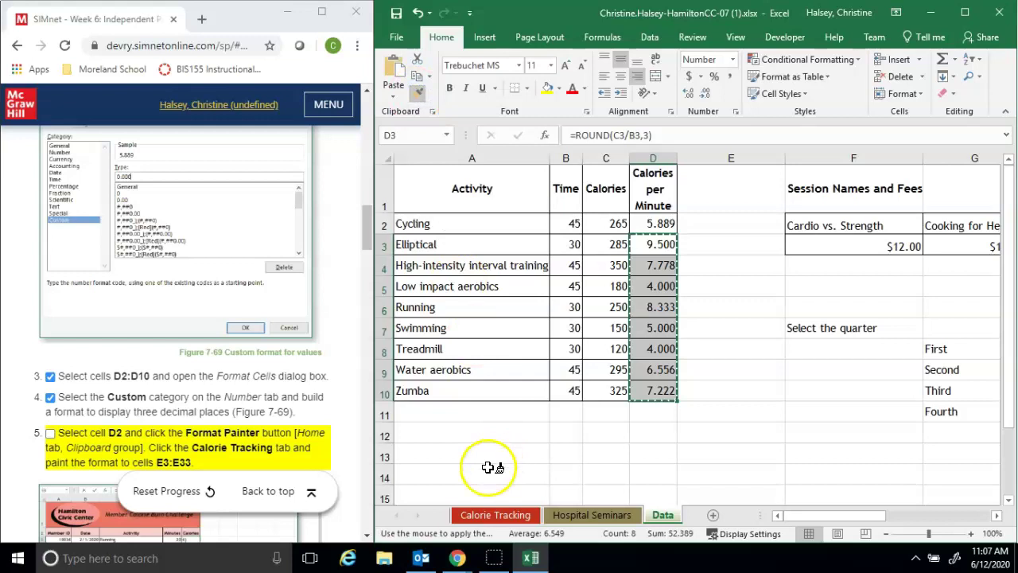
click(477, 518)
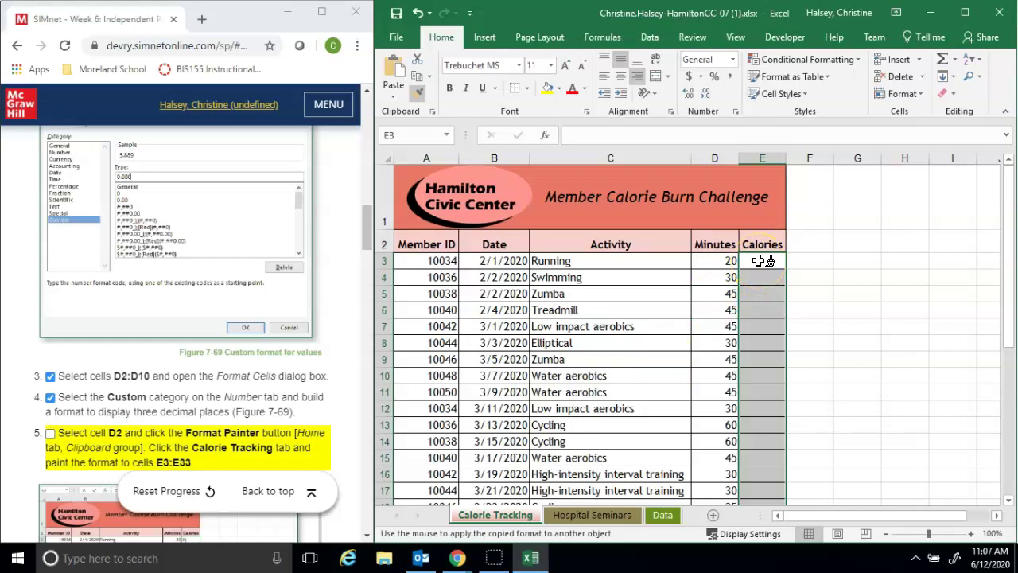
mouse_move(759, 261)
mouse_down()
mouse_move(757, 517)
mouse_move(759, 422)
mouse_up()
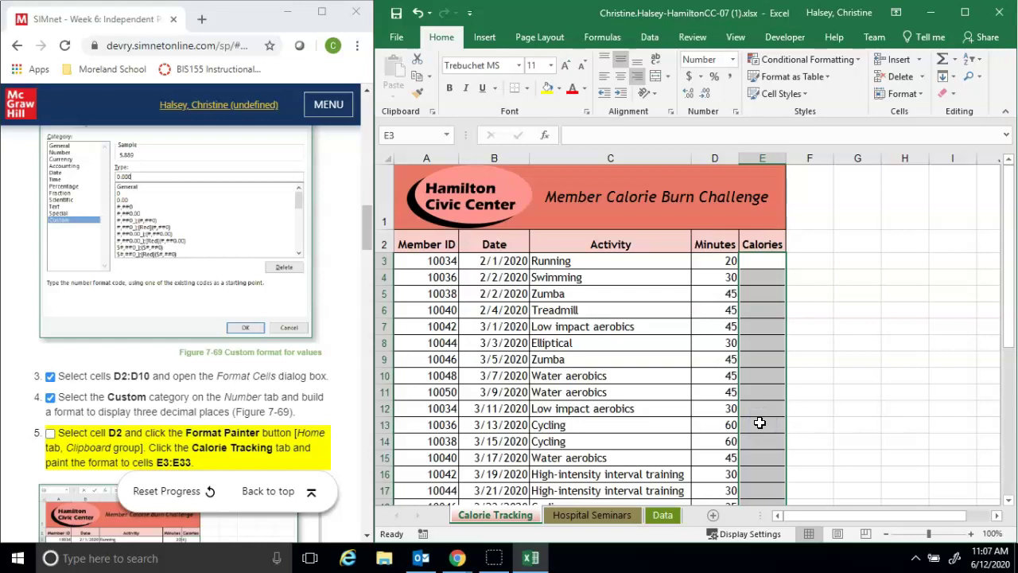
Step: Check off instruction 5 and start a VLOOKUP function in cell E3 on the Calorie Tracking sheet
click(49, 434)
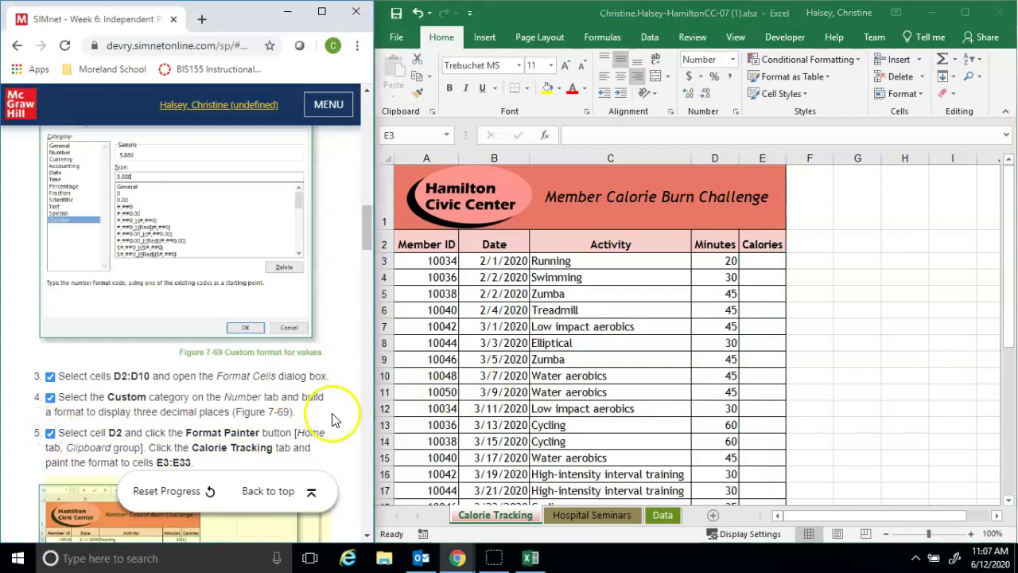
drag(369, 237, 375, 285)
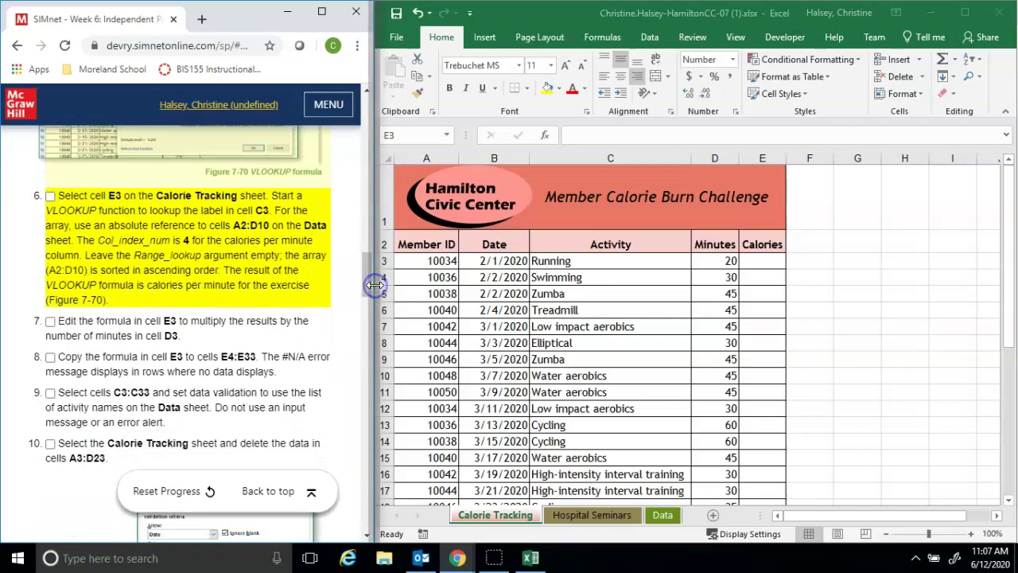
click(521, 514)
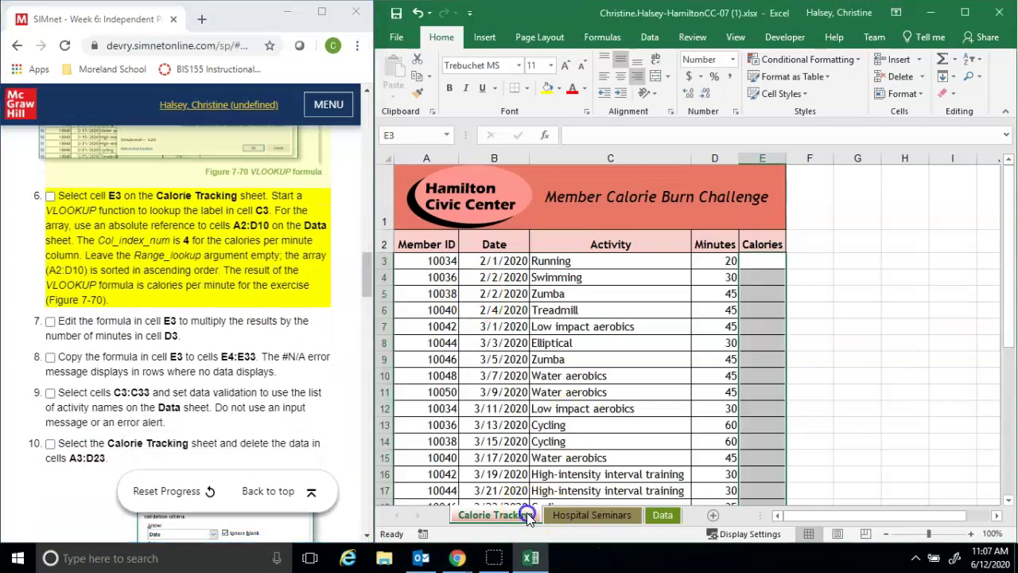
click(771, 263)
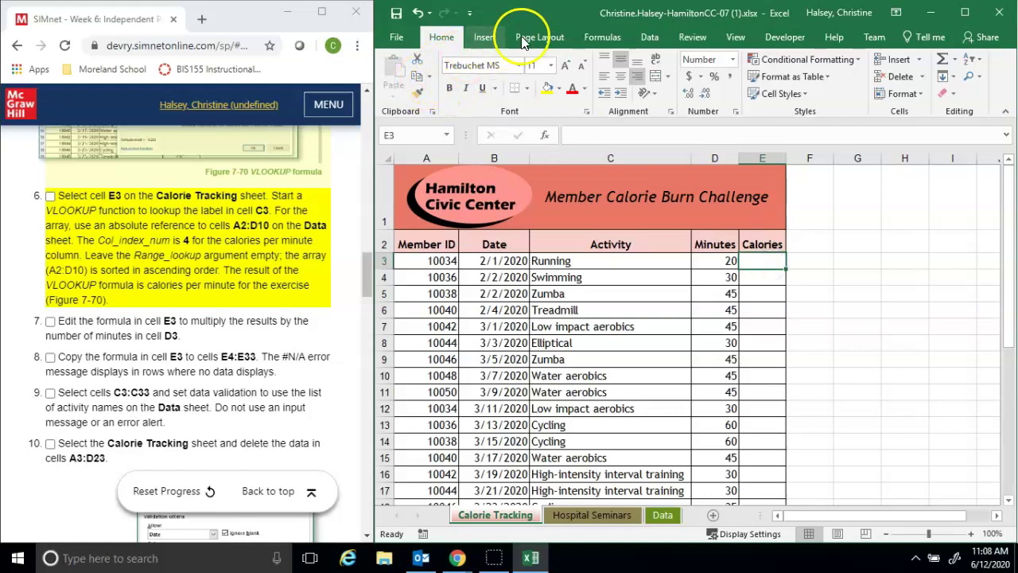
click(600, 37)
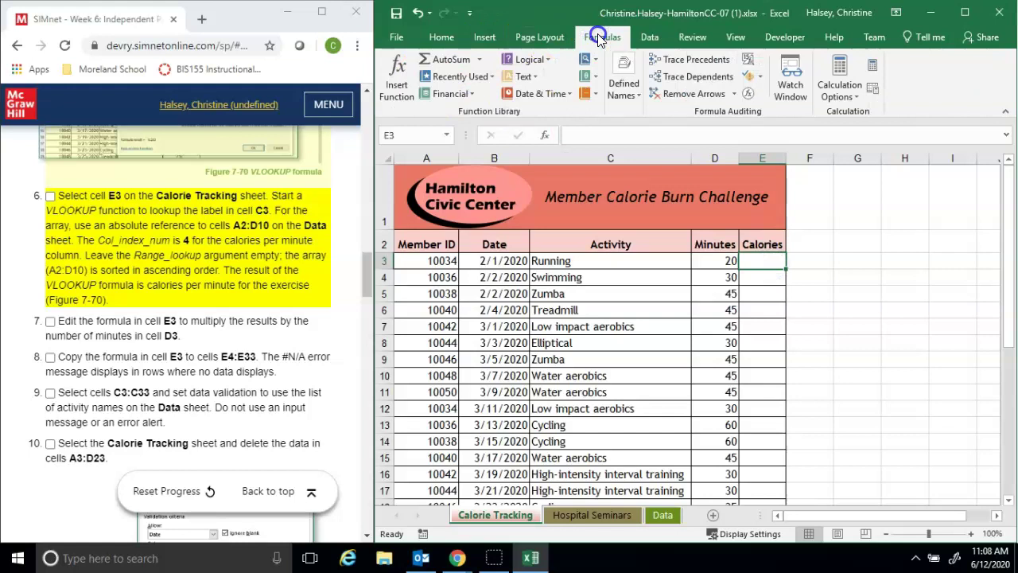
click(396, 85)
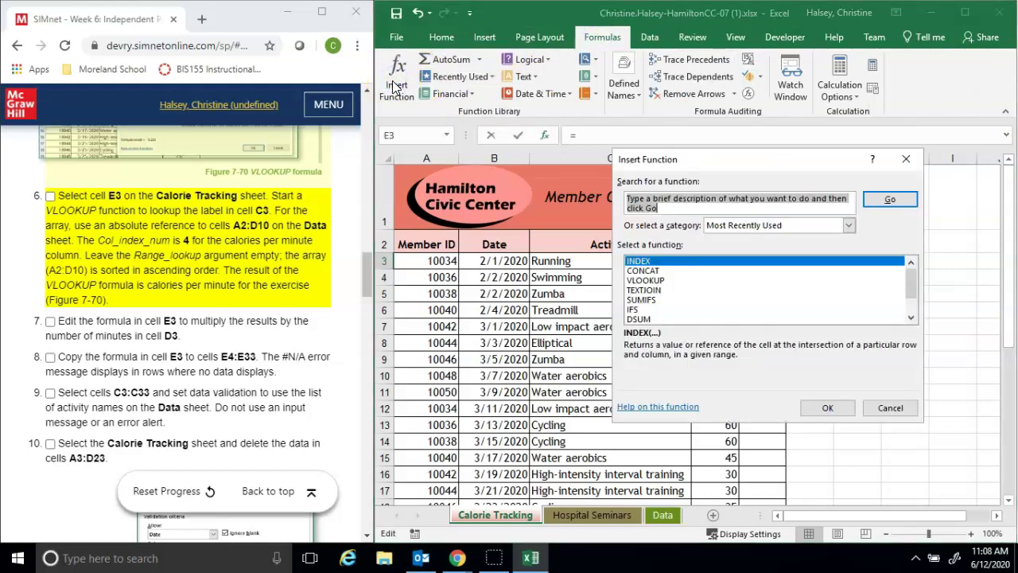
text(vlookup)
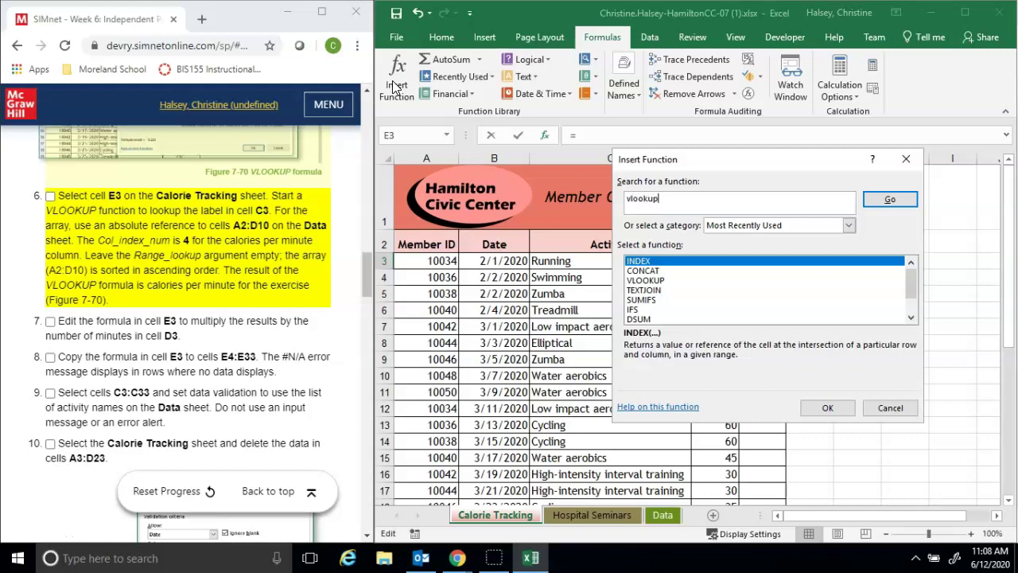
key(Return)
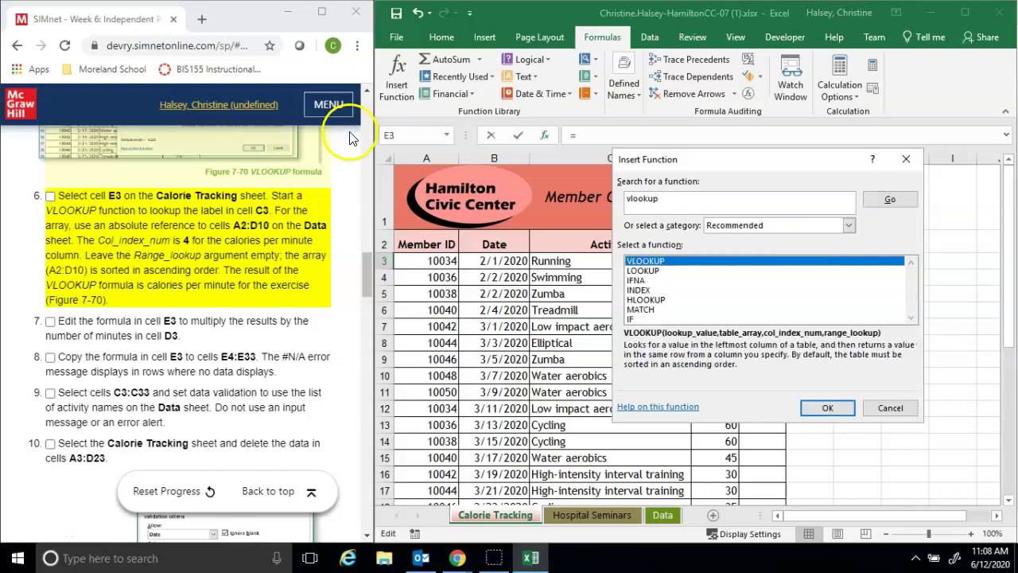
click(841, 412)
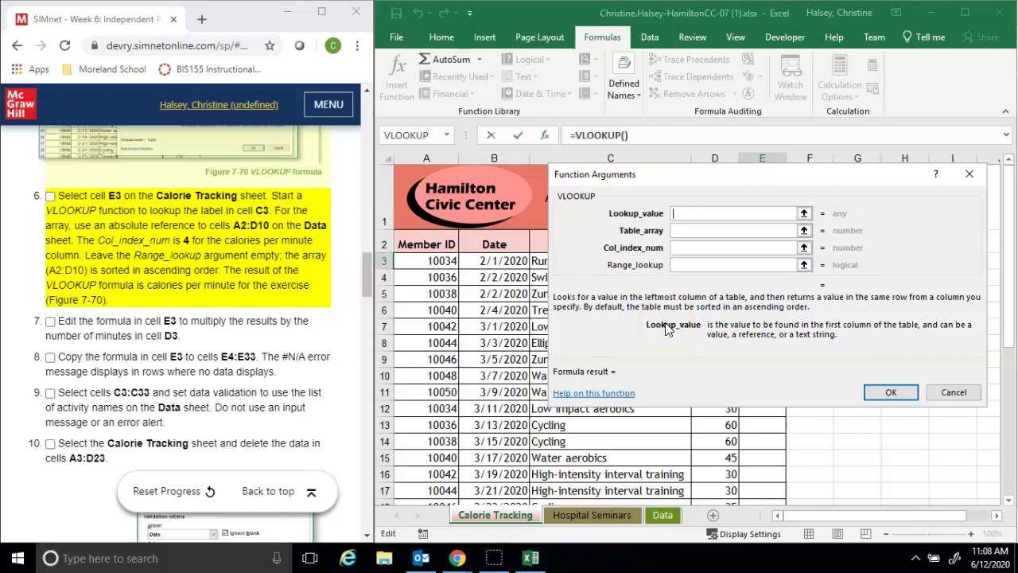
Step: Complete the VLOOKUP with lookup value C3, table array Data!A2:D10 and column index 4, and check off instruction 6
click(692, 213)
text(C3)
click(692, 228)
click(692, 231)
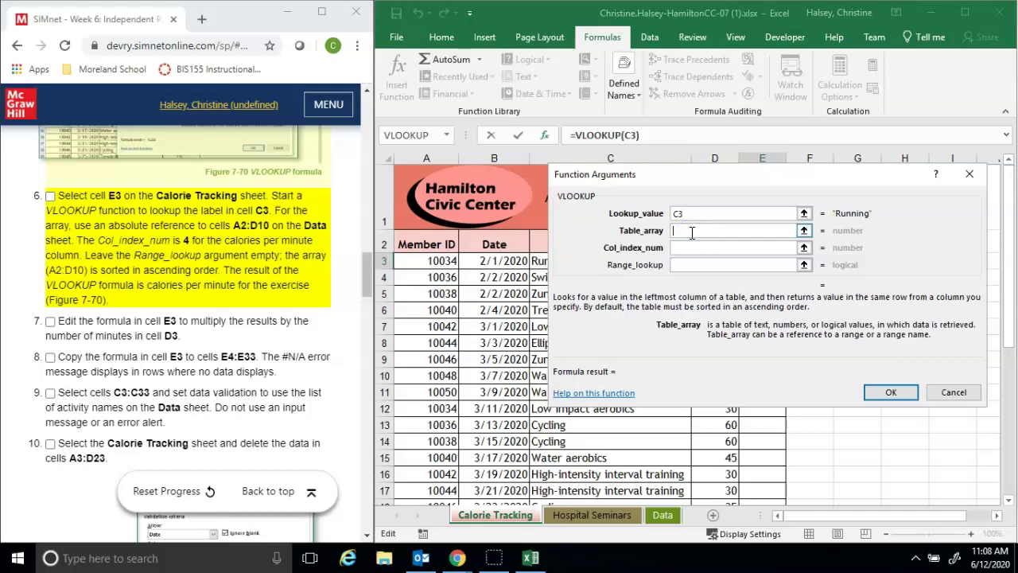
click(670, 517)
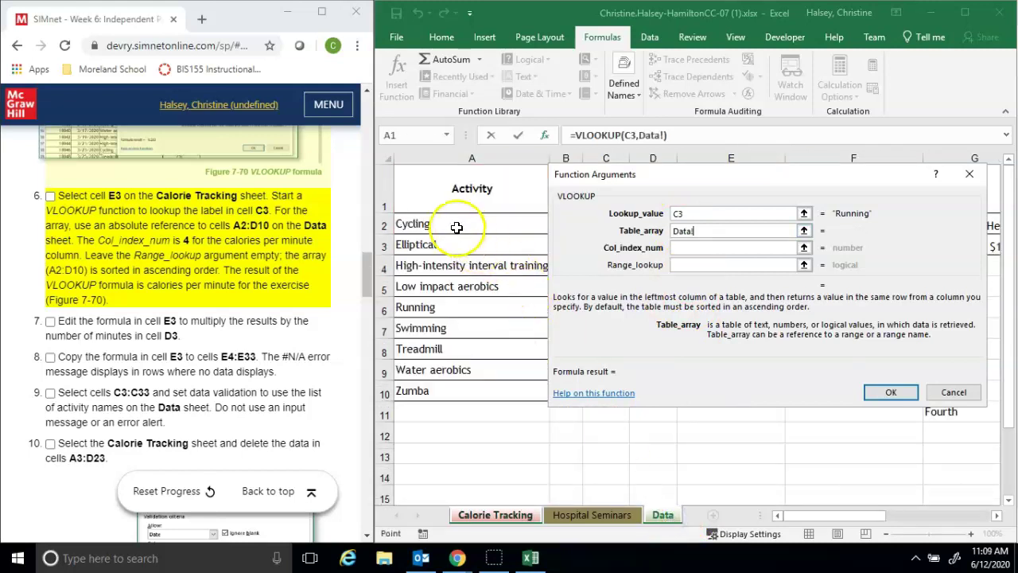
drag(445, 220, 654, 391)
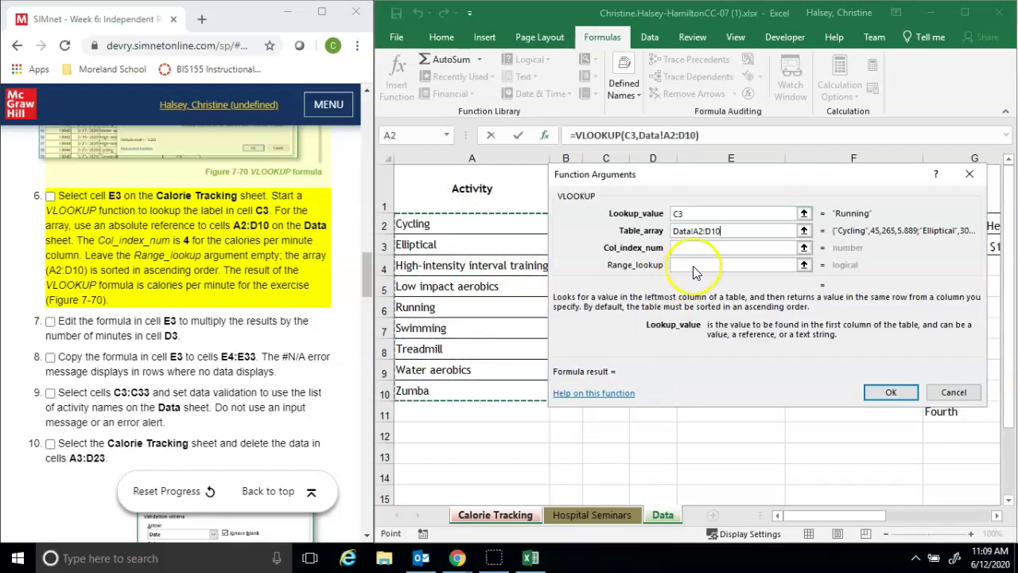
click(764, 248)
click(706, 253)
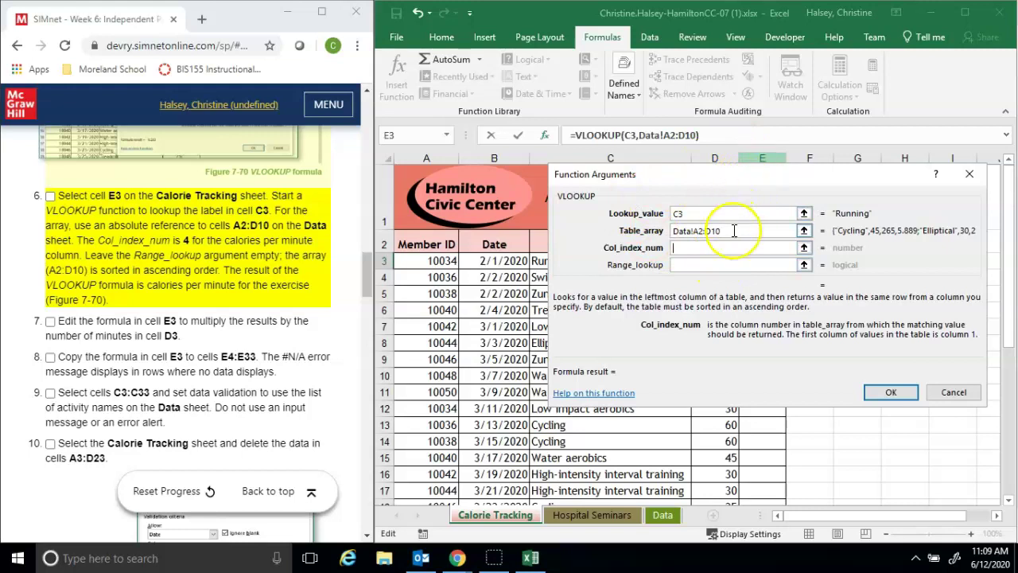
text(4)
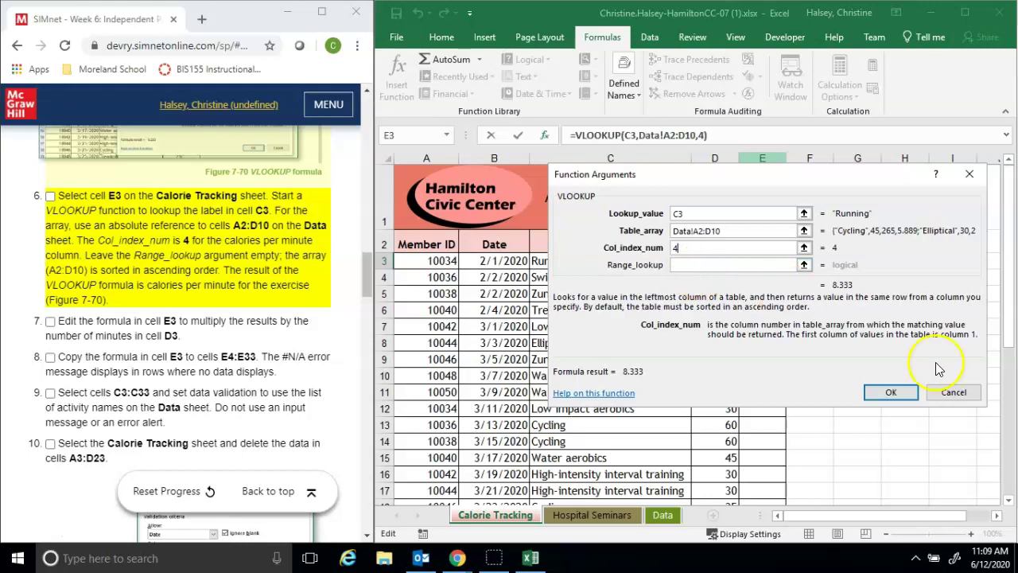
click(890, 391)
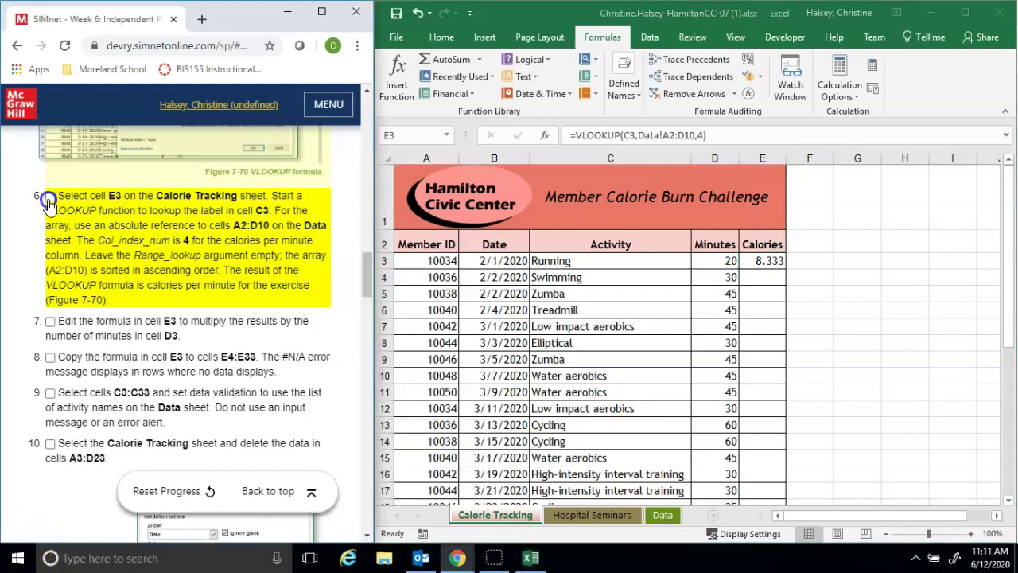
click(50, 197)
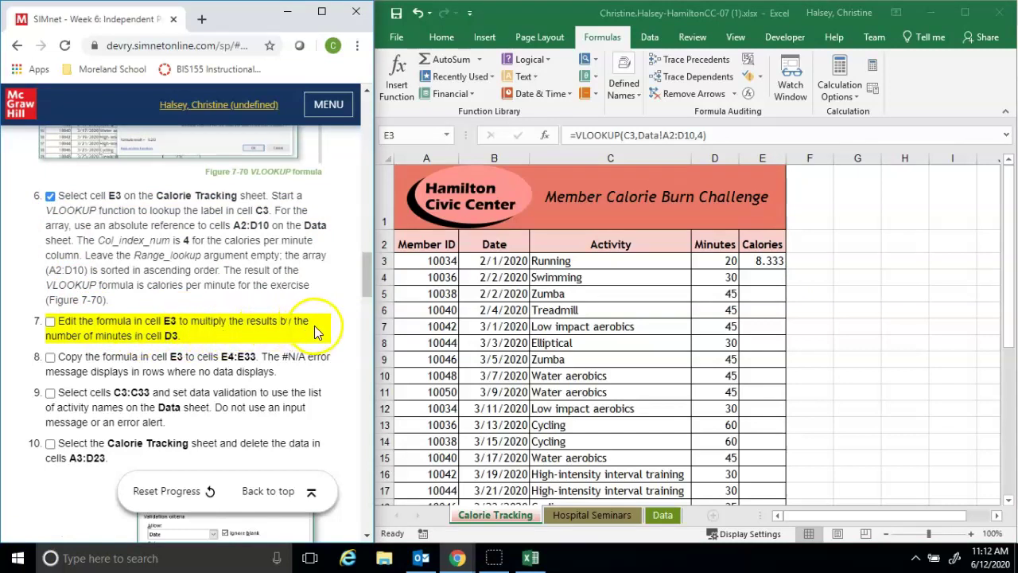
Step: Edit the formula in cell E3 to multiply the VLOOKUP by D3, and check off instruction 7
click(724, 135)
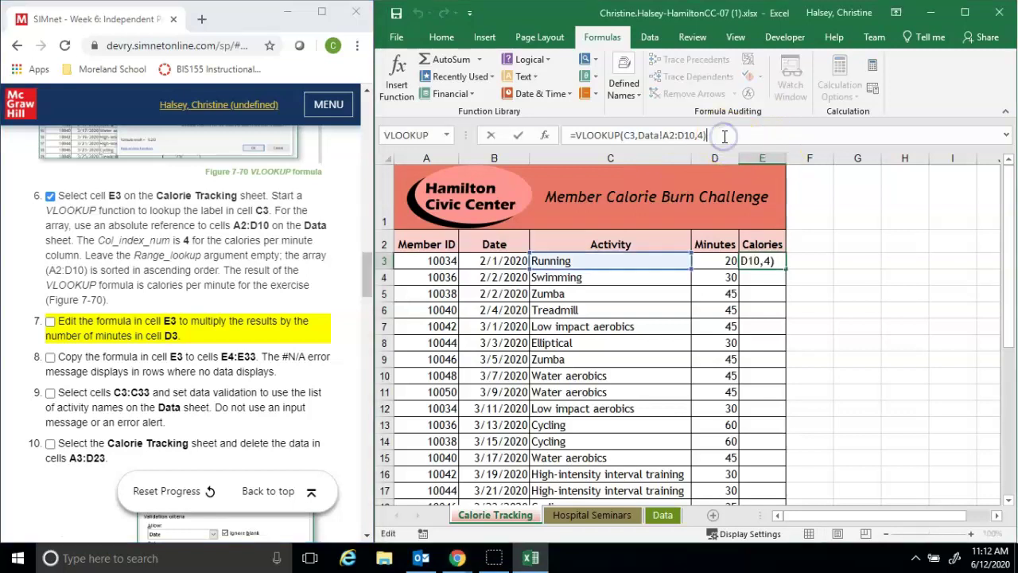
text(*D3)
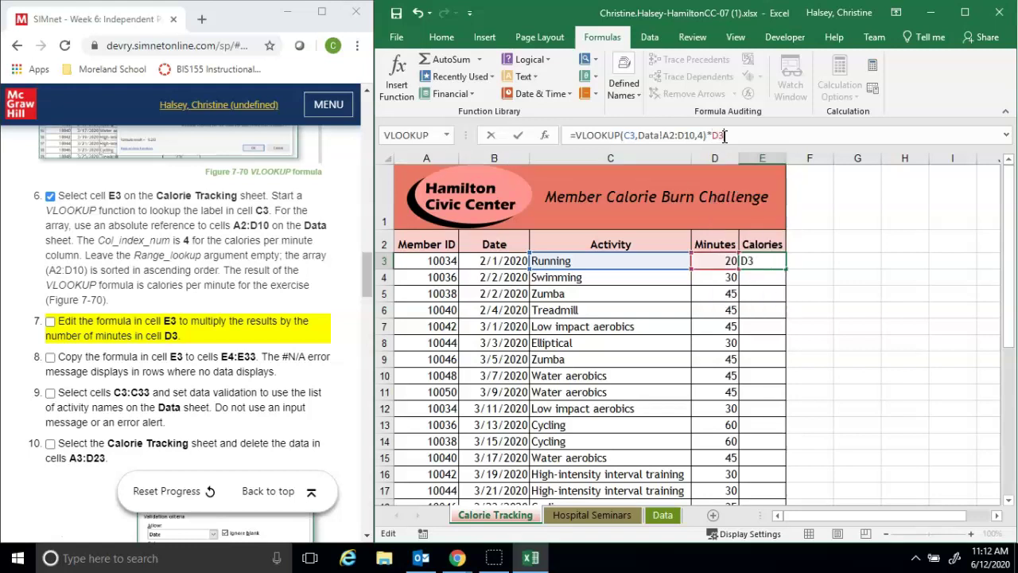
key(Return)
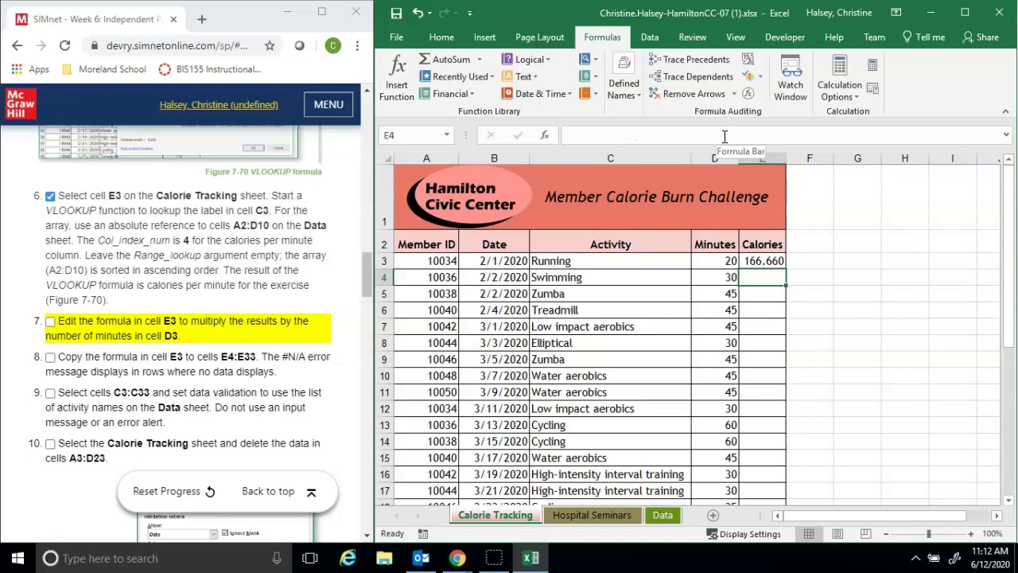
click(50, 321)
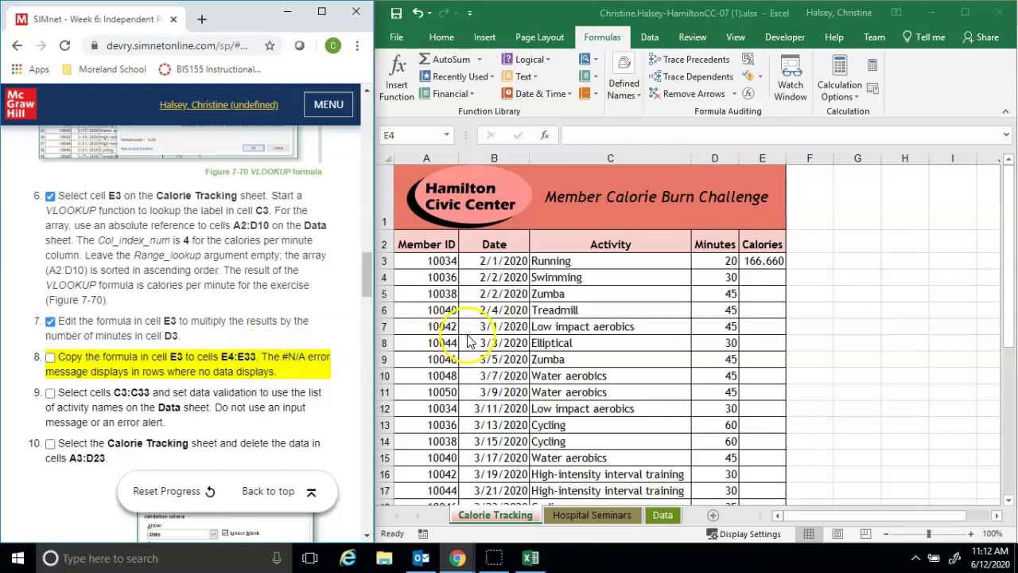
Step: Copy the formula in cell E3 down to cells E4:E33
click(770, 261)
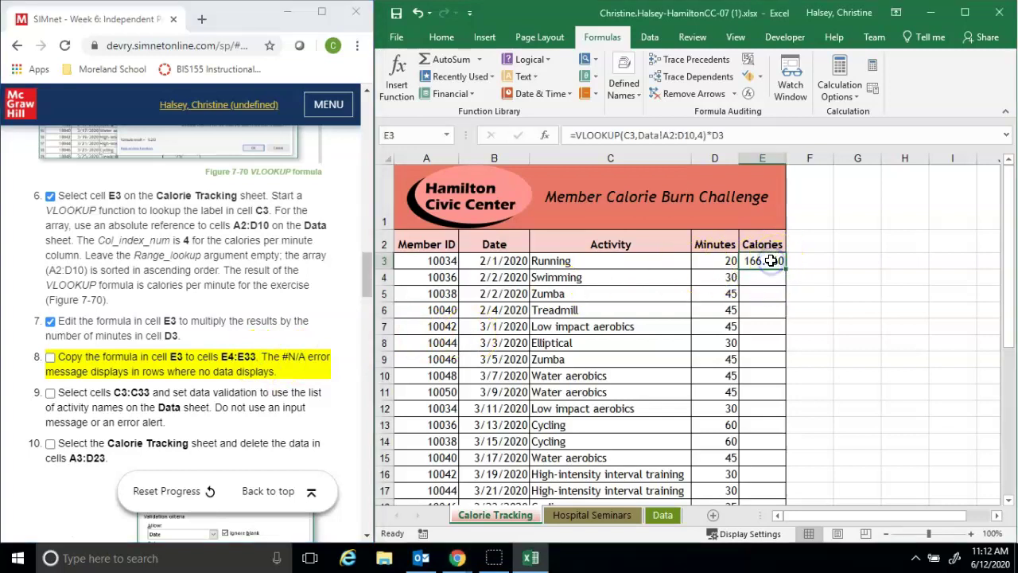
drag(785, 268, 775, 420)
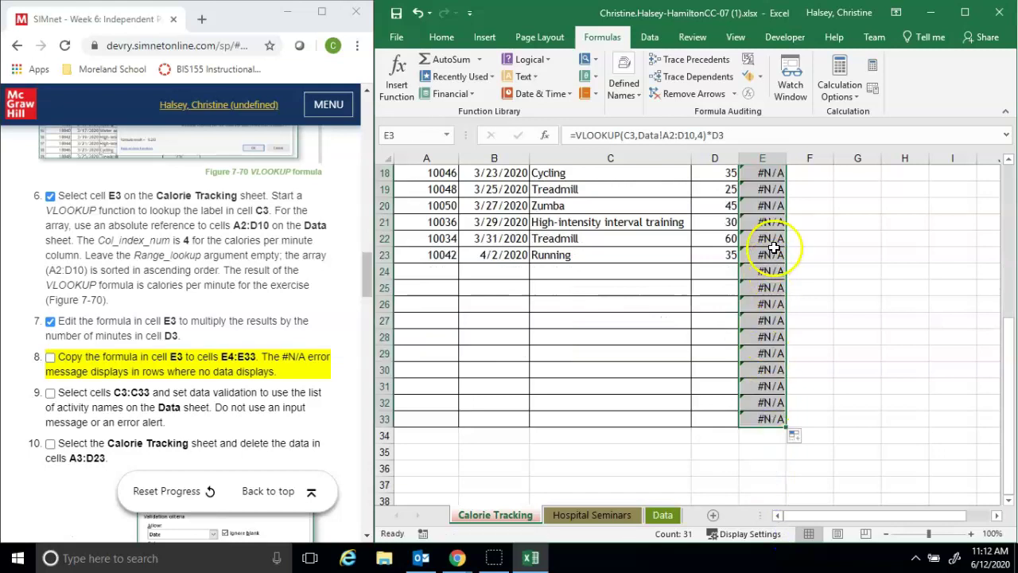
click(1006, 203)
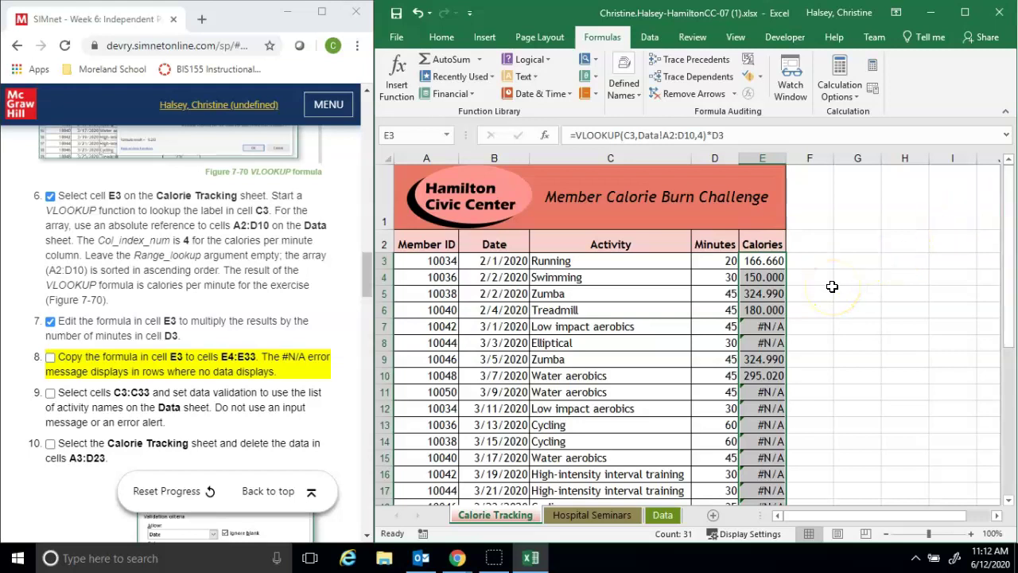
click(780, 261)
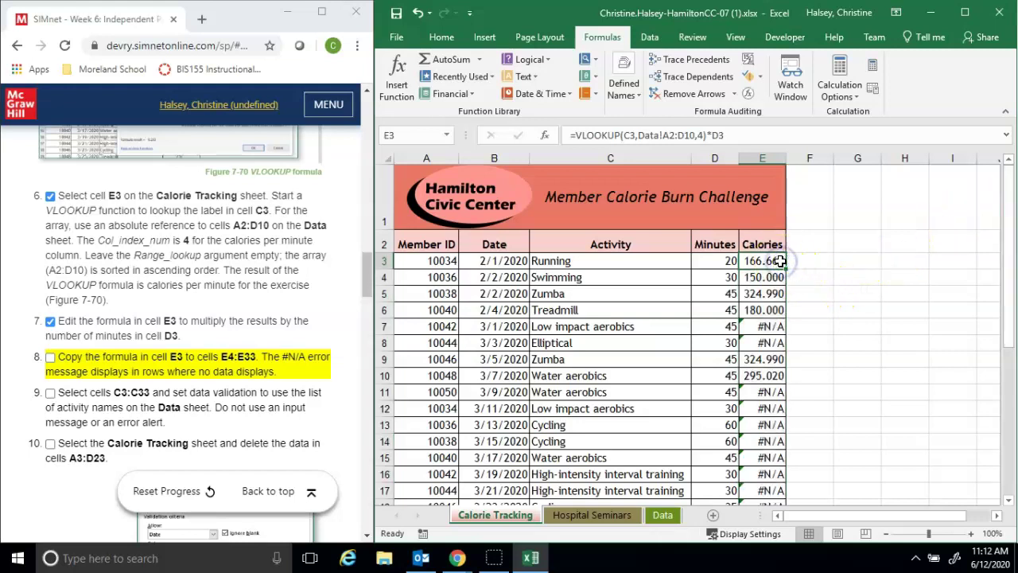
click(694, 136)
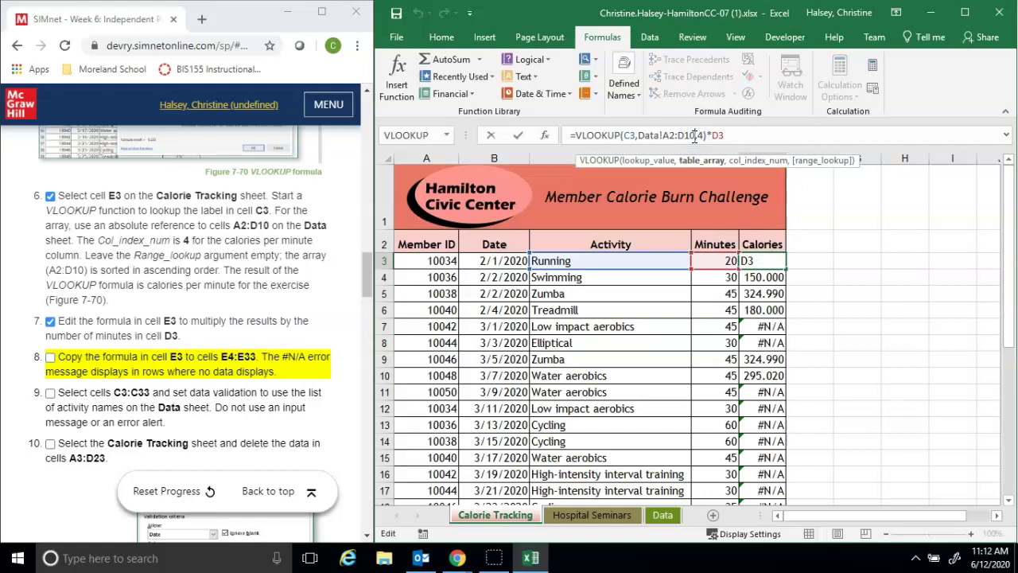
key(F5)
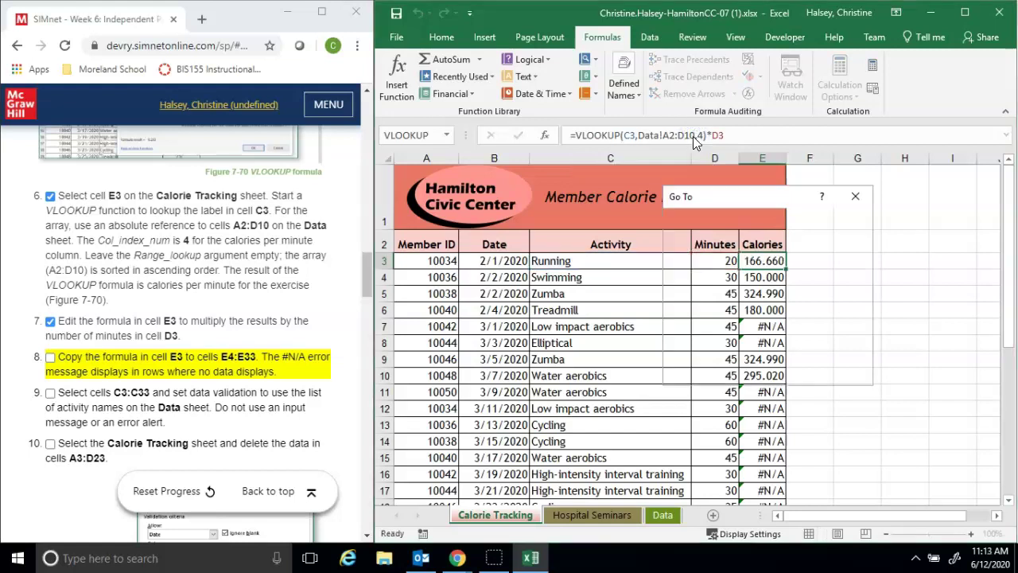
click(837, 370)
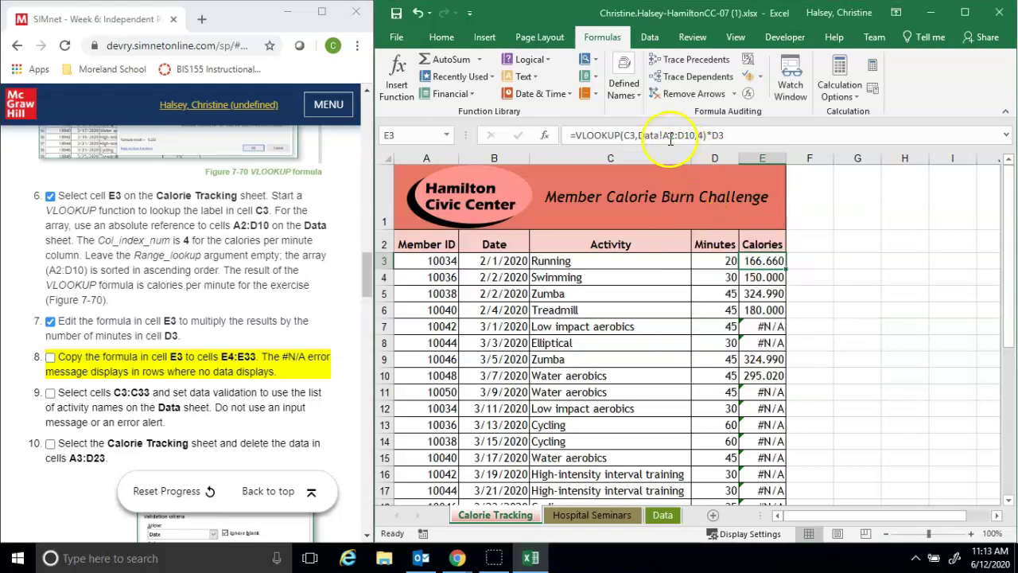
Step: Make the table array in cell E3's VLOOKUP formula absolute as Data!$A$2:$D$10
click(678, 135)
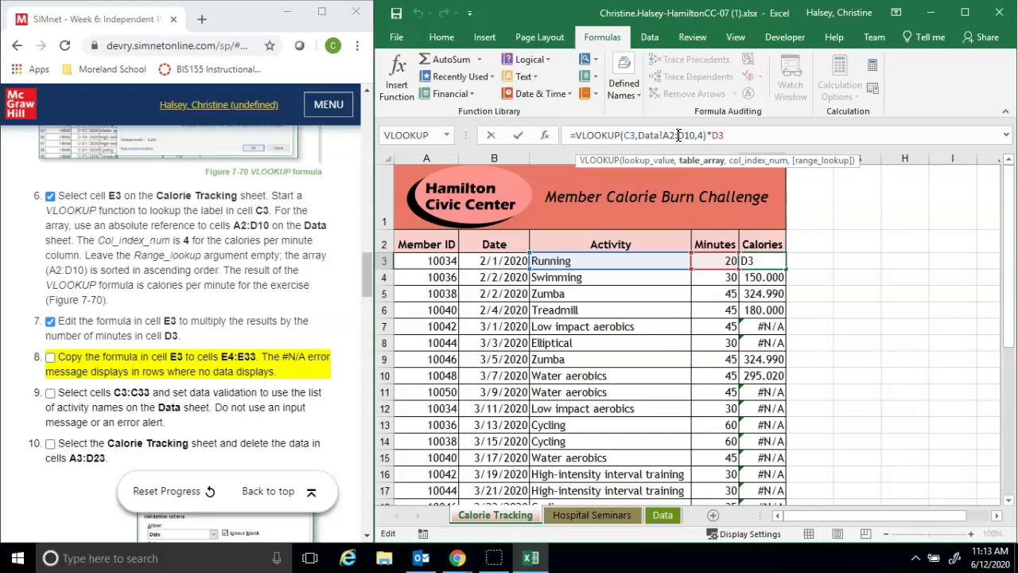
key(F4)
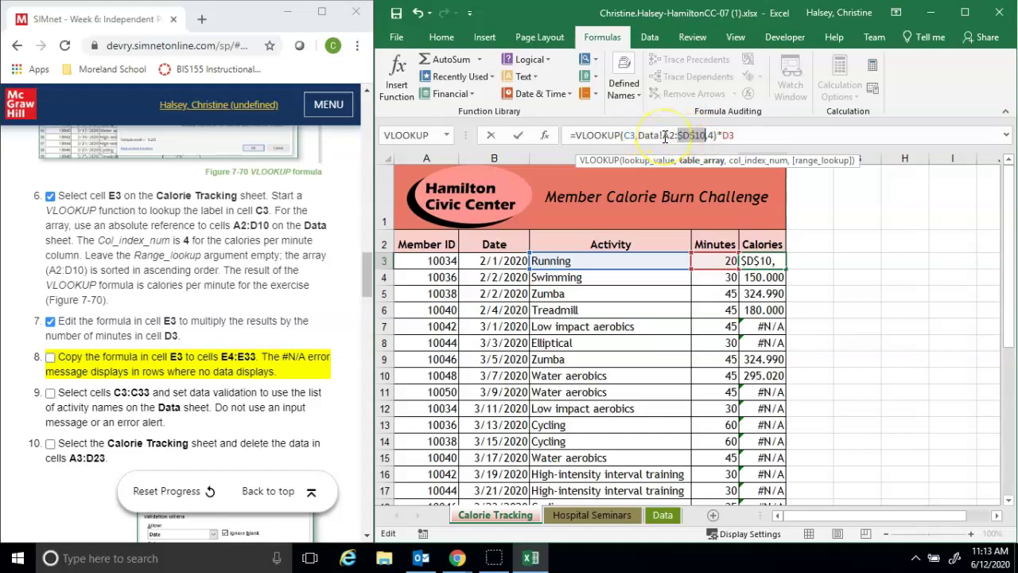
double_click(665, 137)
key(F4)
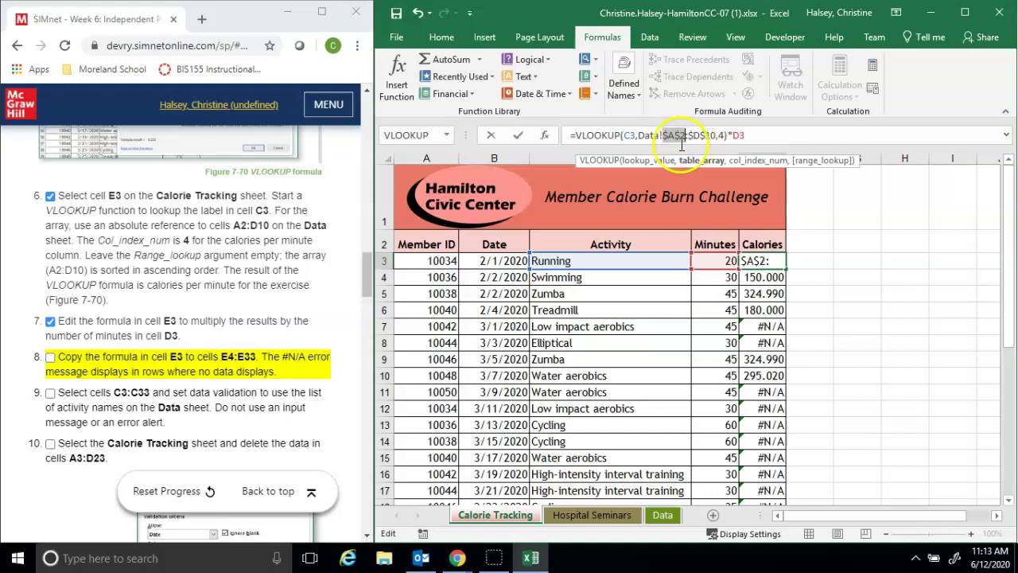
click(723, 136)
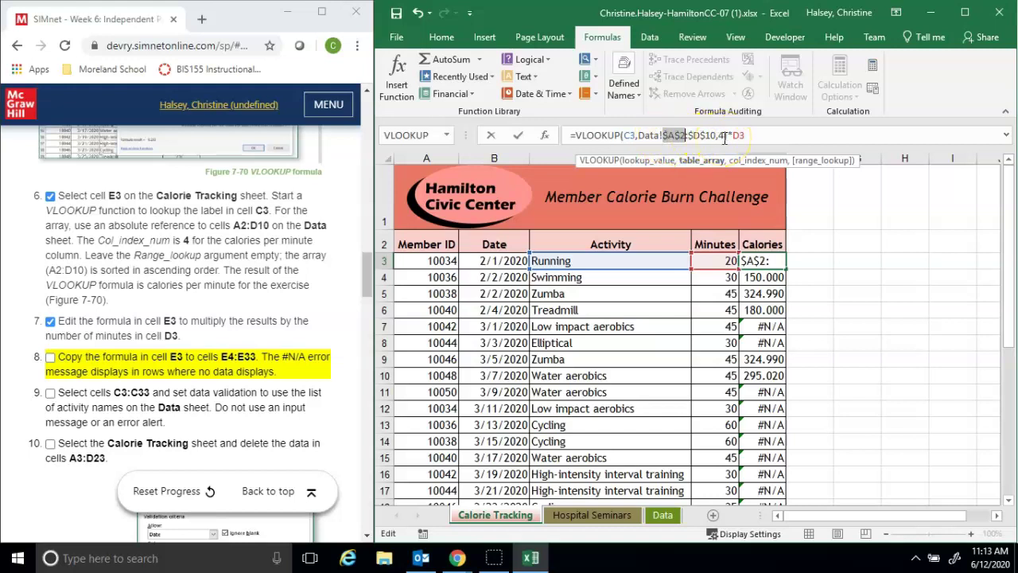
text())
key(Return)
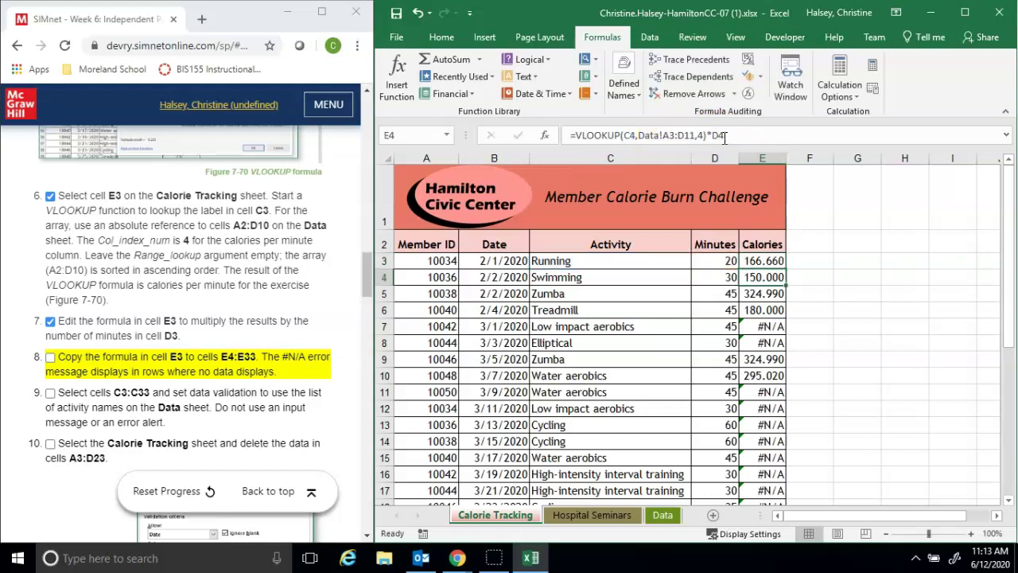
Step: Copy the formula with the absolute table array from cell E3 to cells E4:E33
click(779, 263)
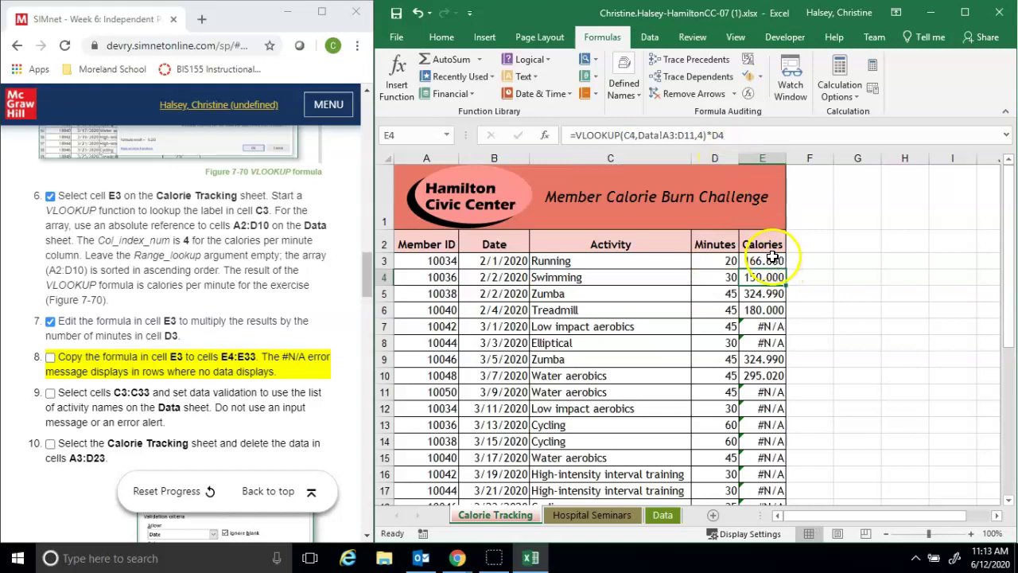
drag(784, 269, 773, 469)
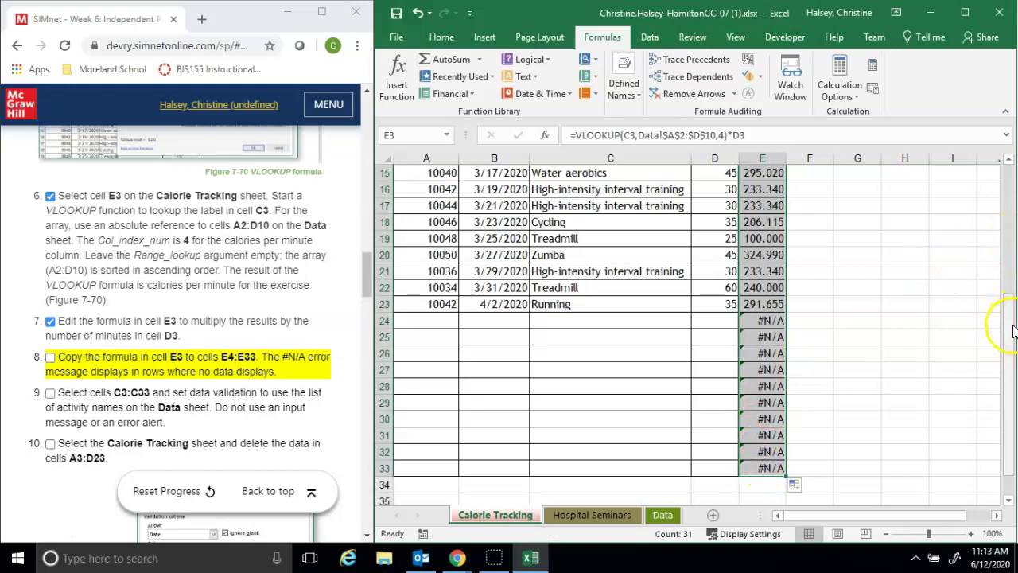
drag(1013, 330, 1012, 187)
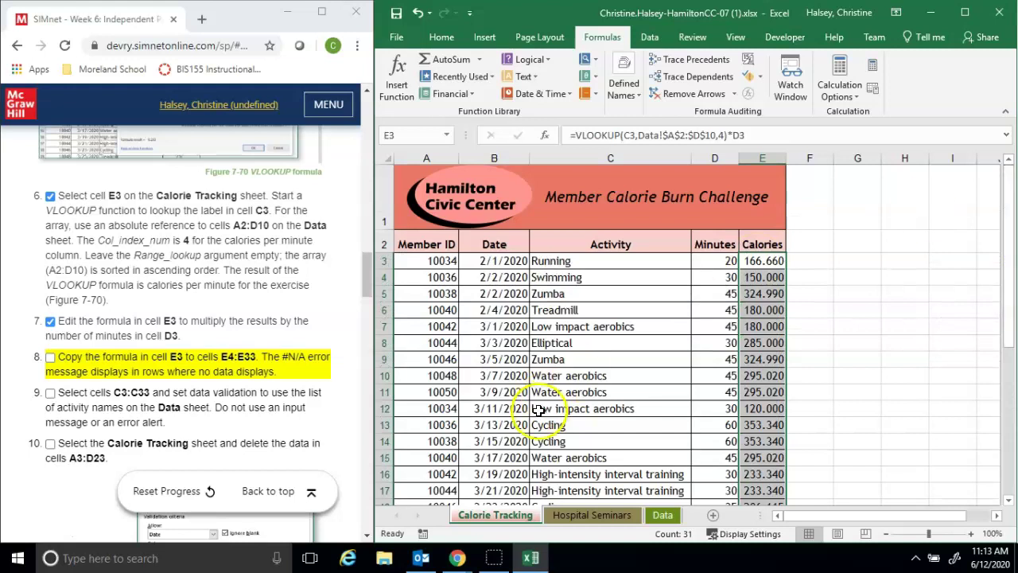
Step: Check off instruction 8 and open the data validation settings for cells C3:C33 on the Calorie Tracking sheet
click(50, 359)
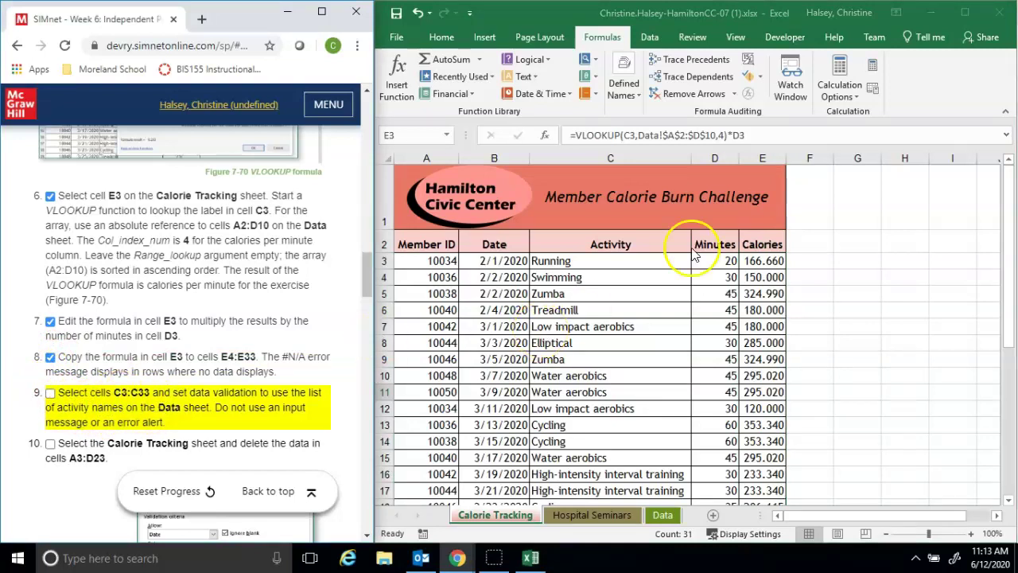
click(634, 261)
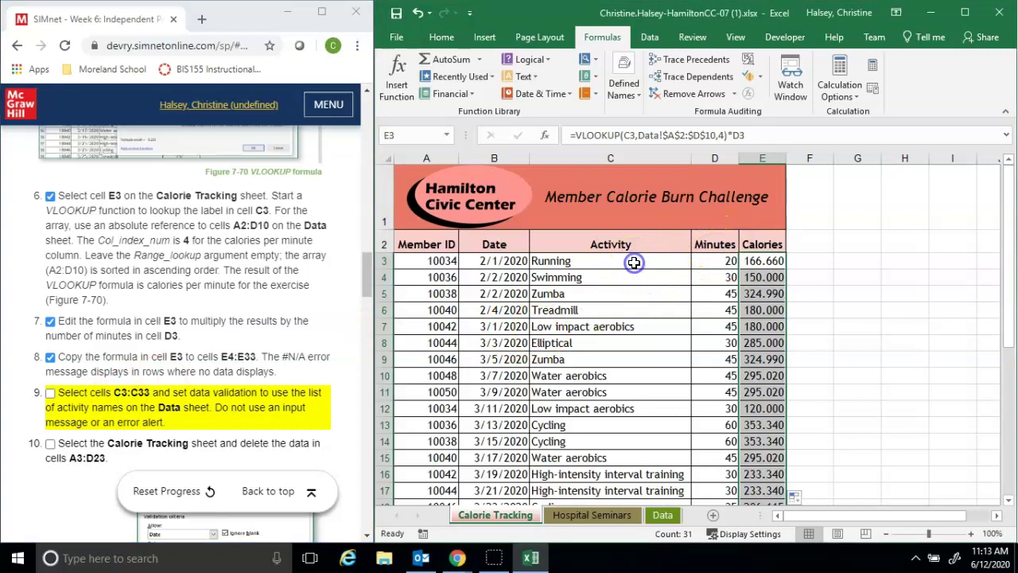
drag(634, 261, 635, 432)
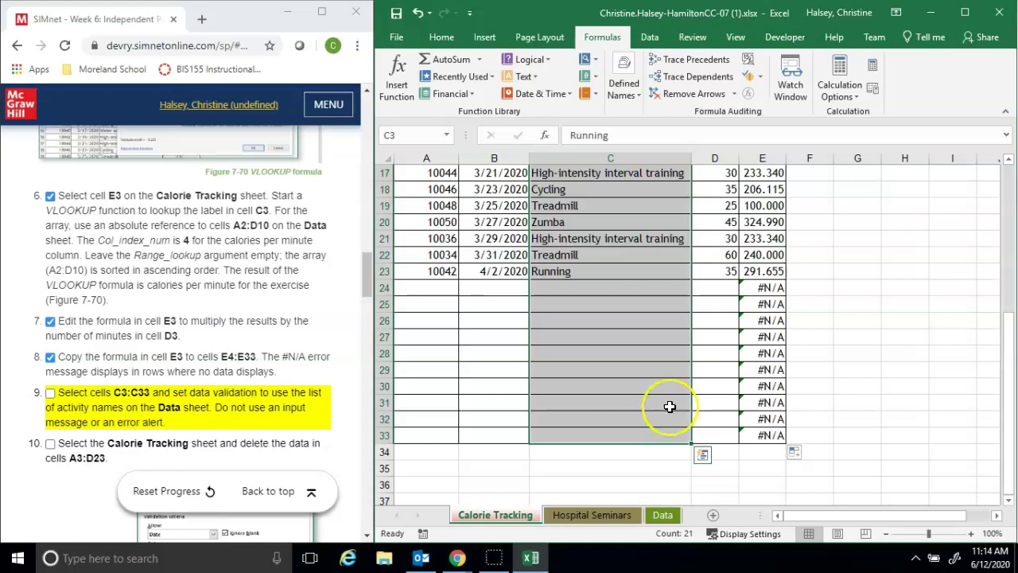
click(655, 40)
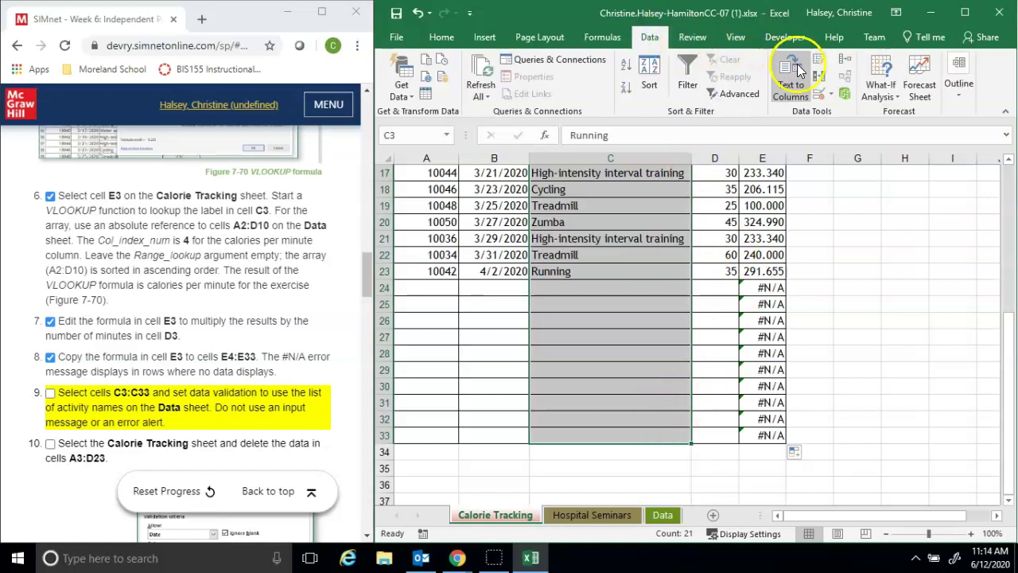
click(833, 97)
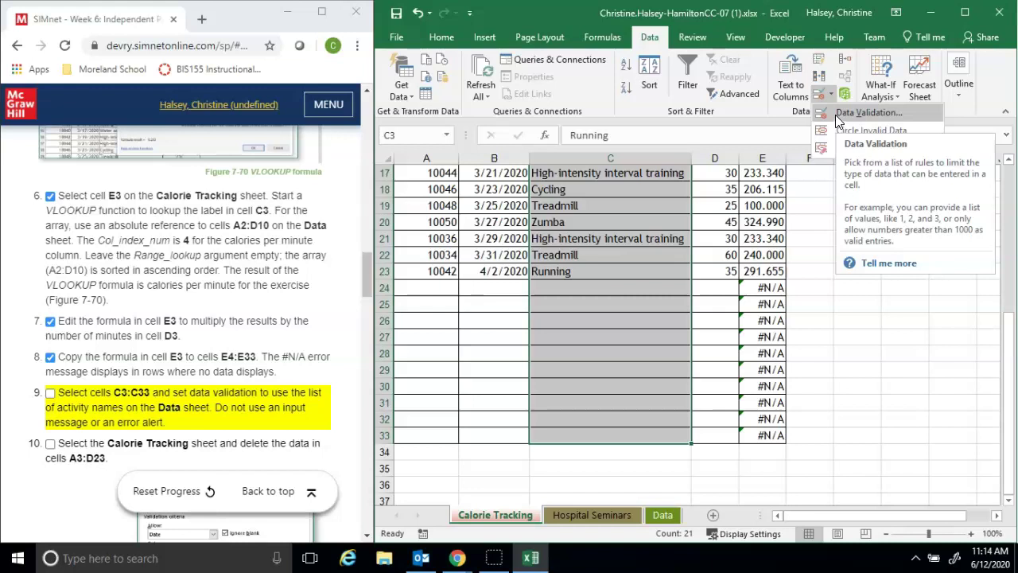
click(835, 113)
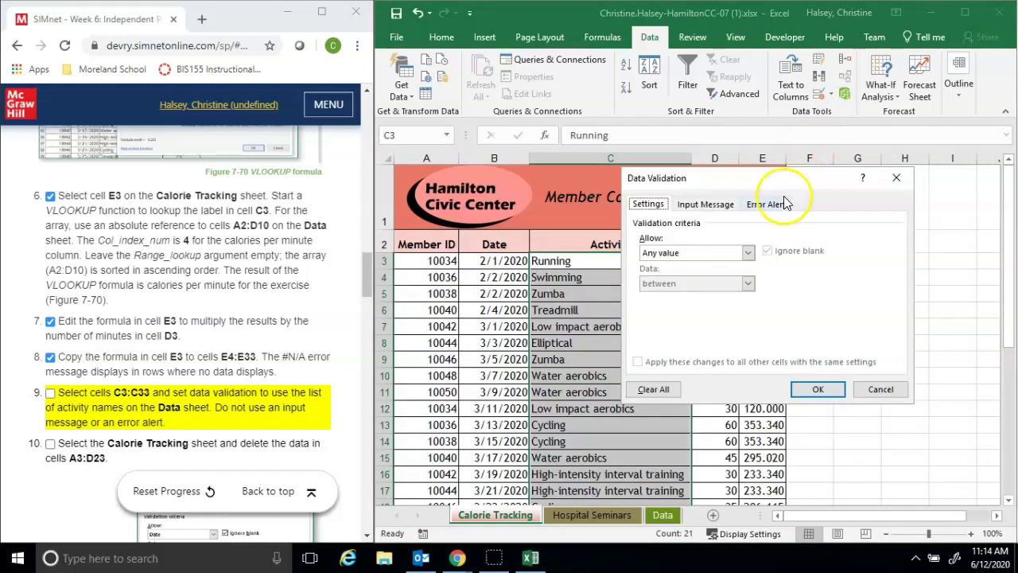
Step: Restrict cells C3:C33 to a list sourced from =Data!$A$2:$A$10, and check off instruction 9
click(748, 253)
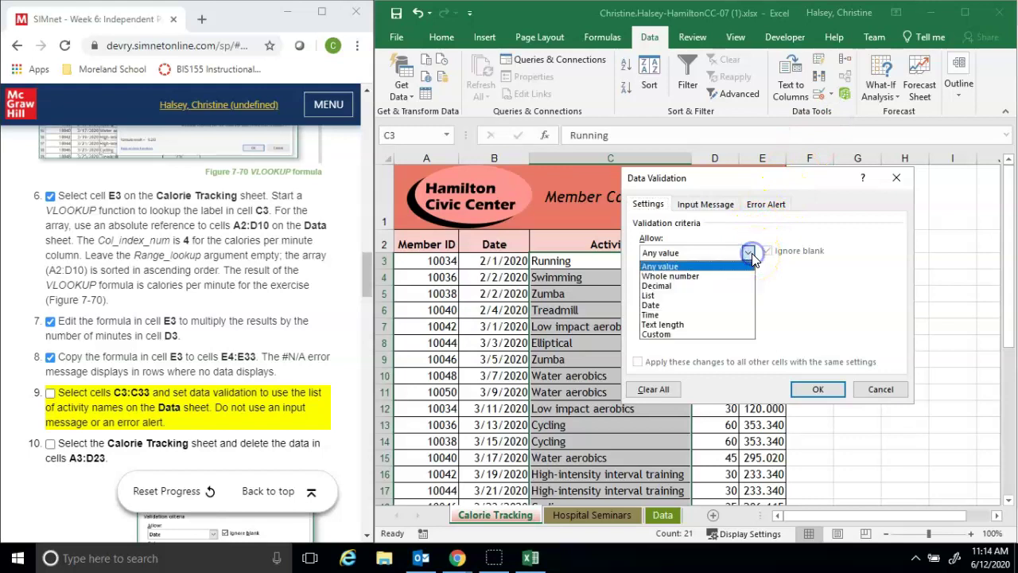
click(708, 297)
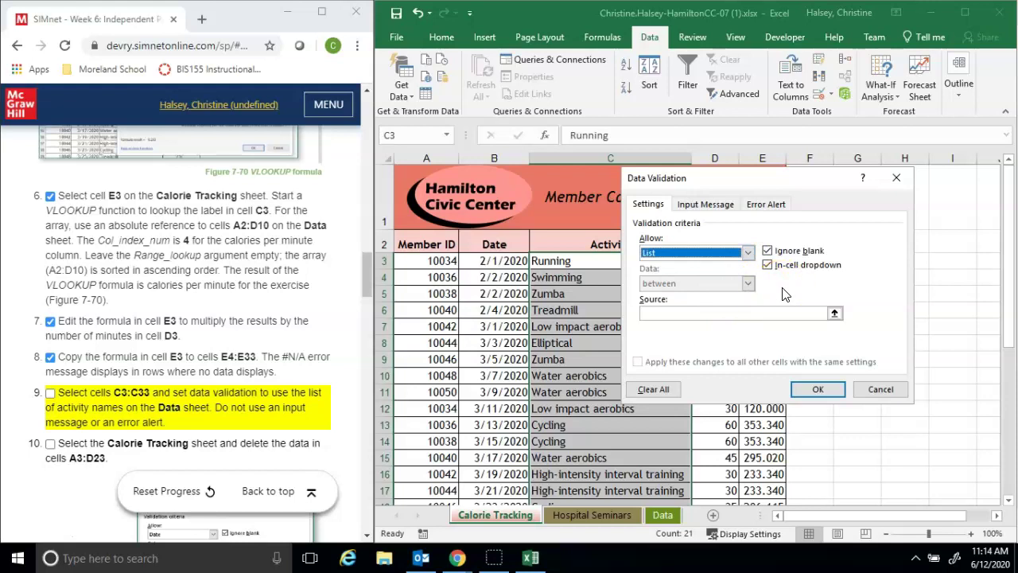
click(761, 313)
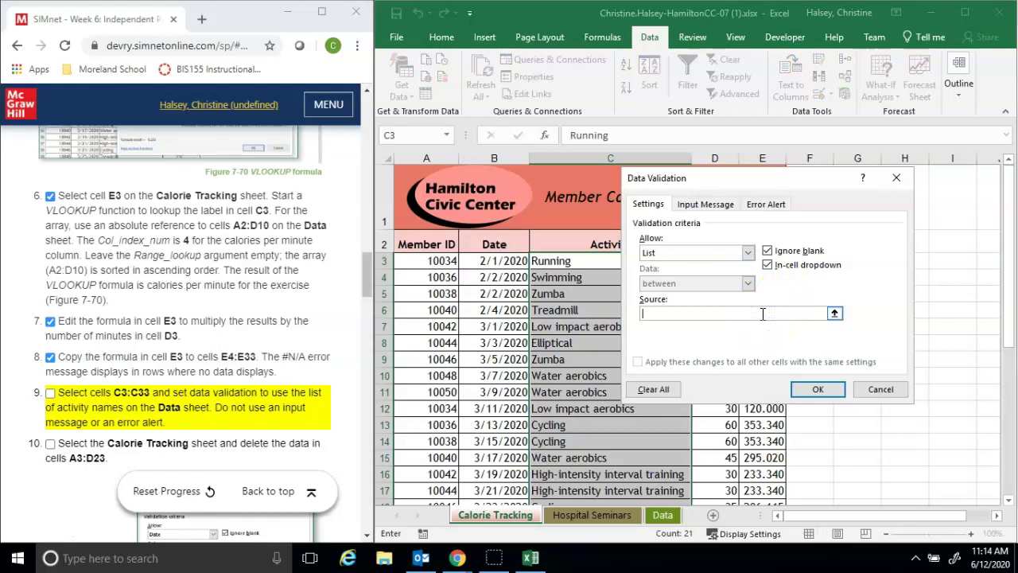
click(666, 516)
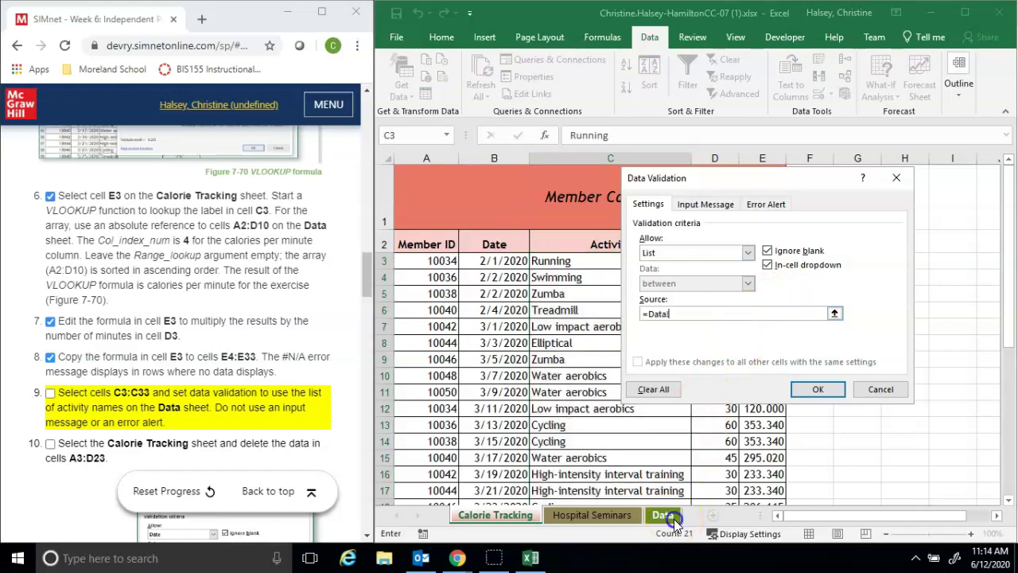
drag(489, 221, 486, 388)
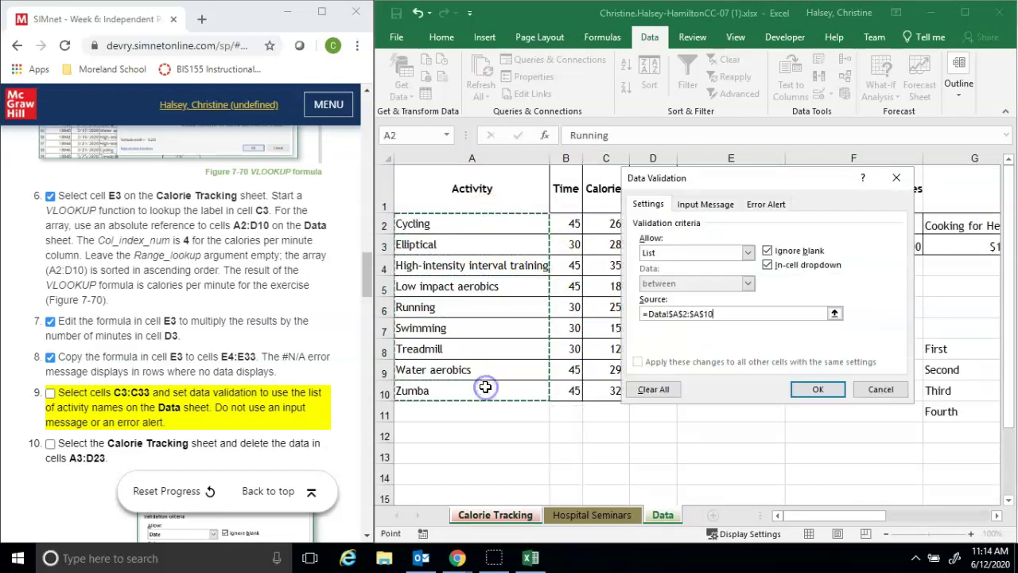
click(807, 394)
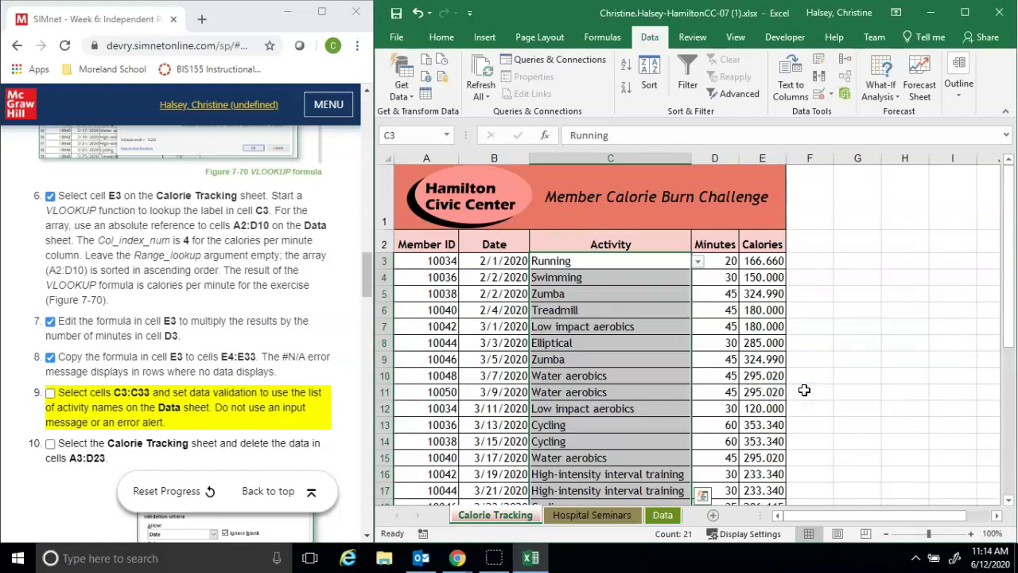
click(50, 396)
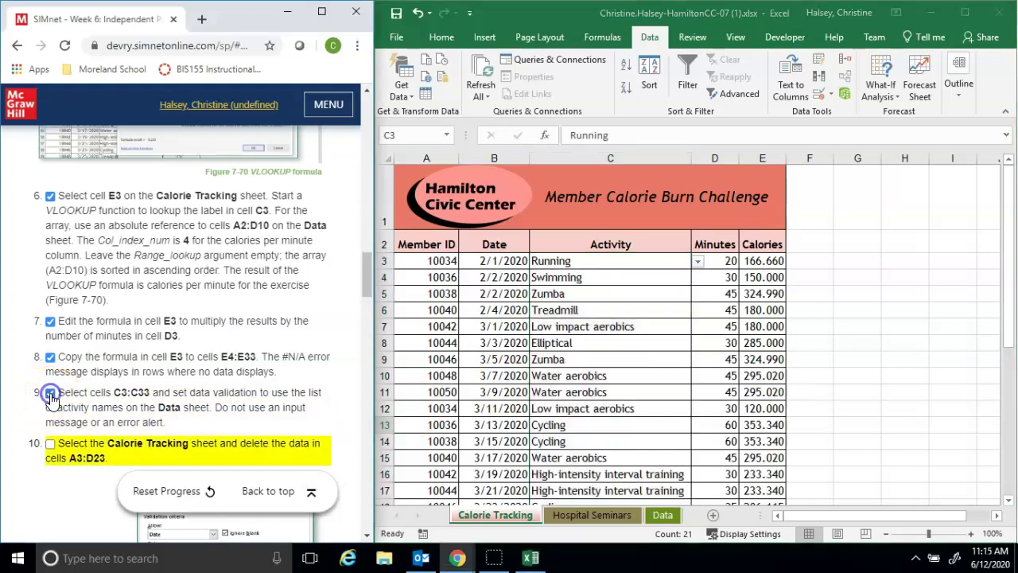
Step: Delete the contents of cells A3:D33 on the Calorie Tracking sheet, and check off instruction 10
drag(372, 278, 371, 310)
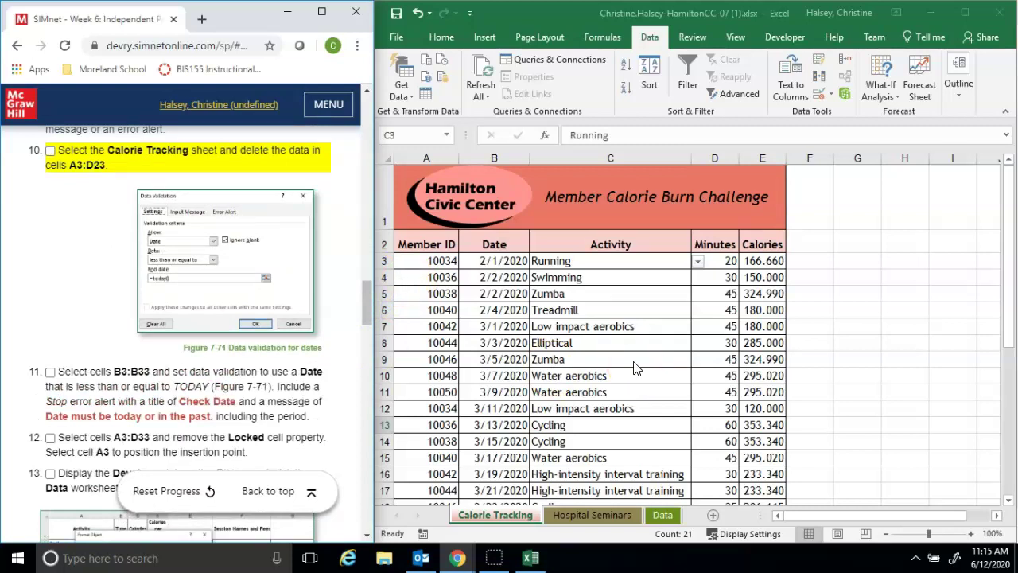
click(503, 513)
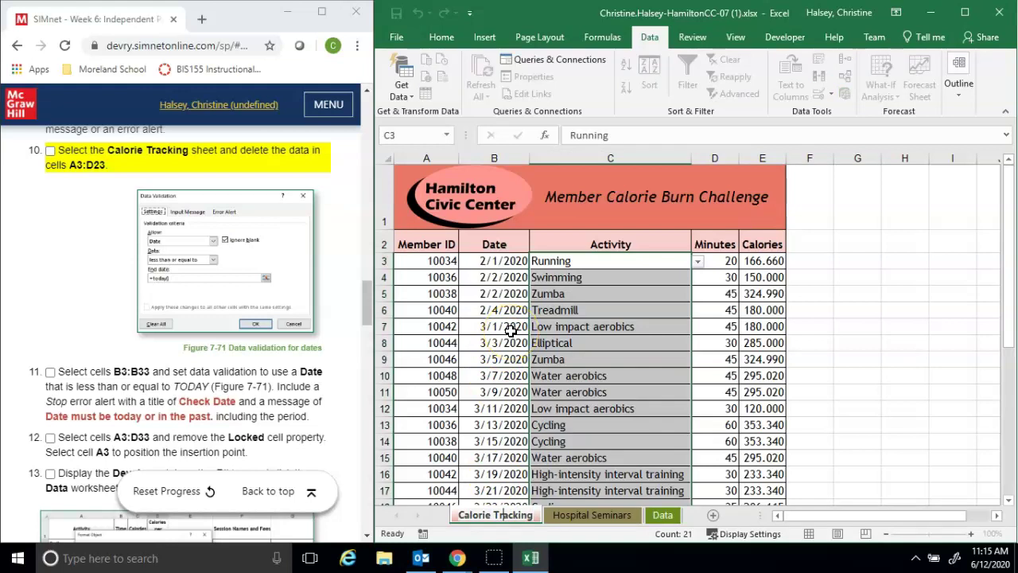
click(431, 260)
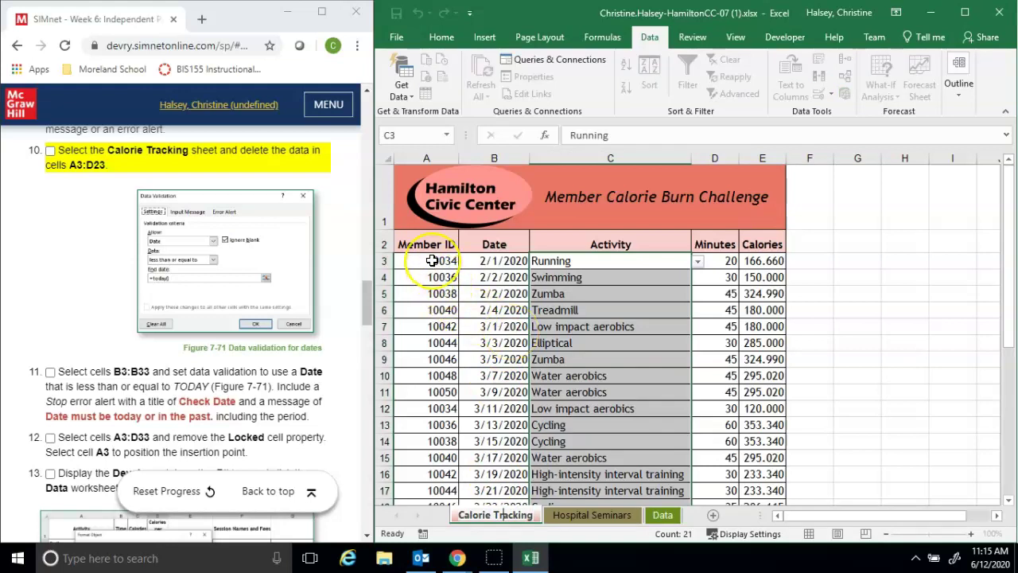
drag(431, 261, 722, 454)
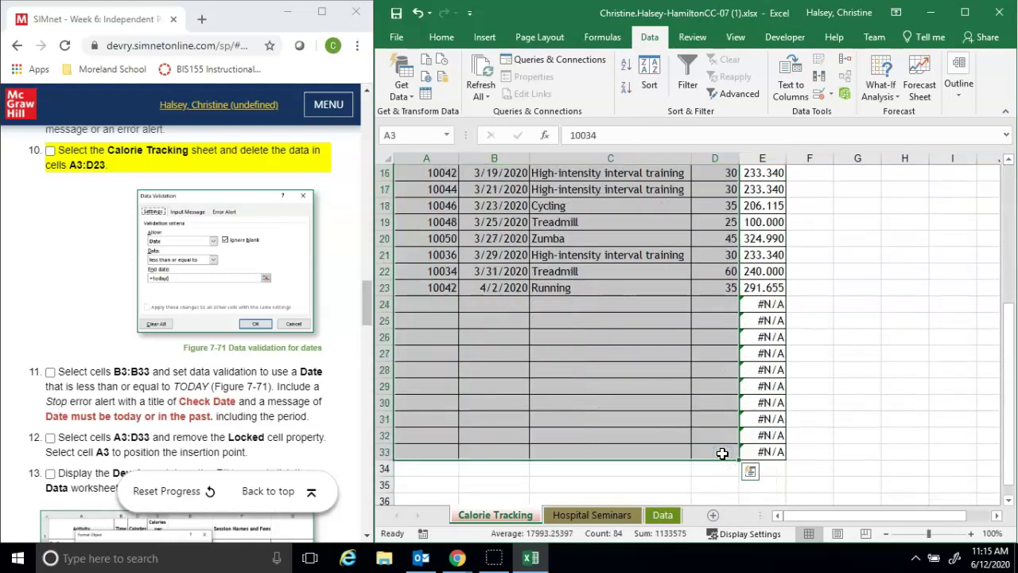
key(Delete)
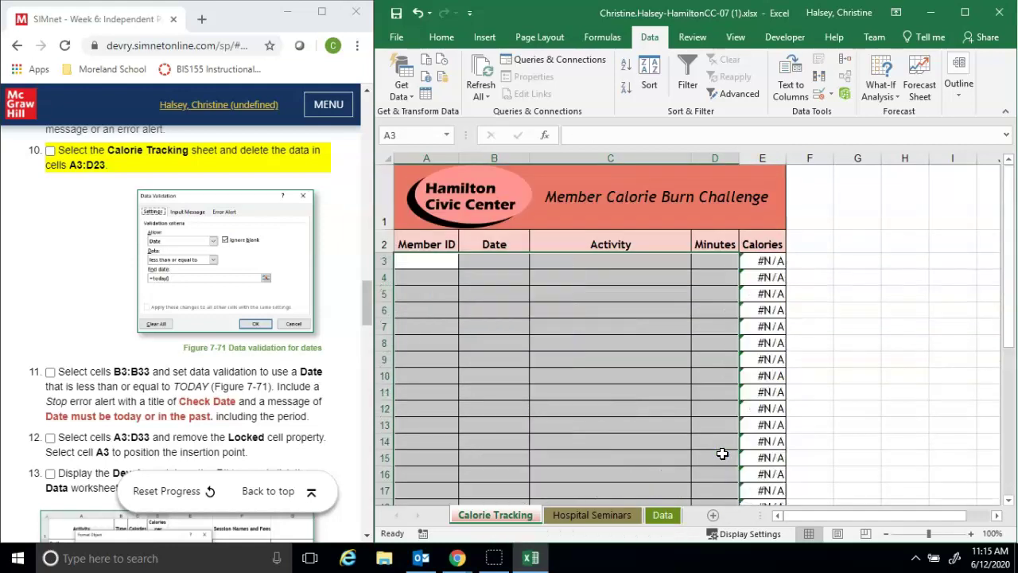
click(51, 152)
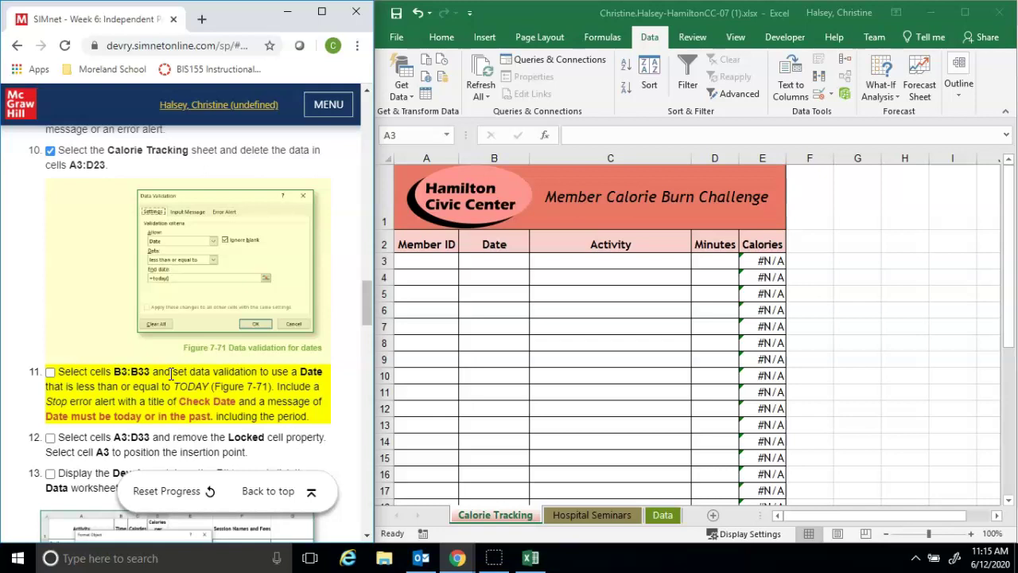
Step: Set the data validation criteria for cells B3:B33 to Date with the less than or equal to condition
click(488, 262)
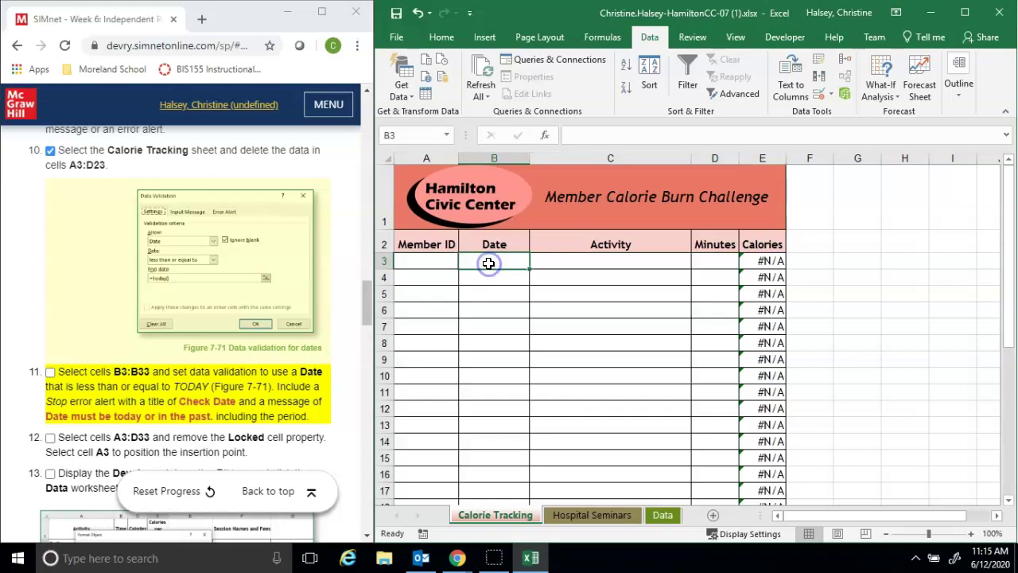
drag(488, 263, 505, 469)
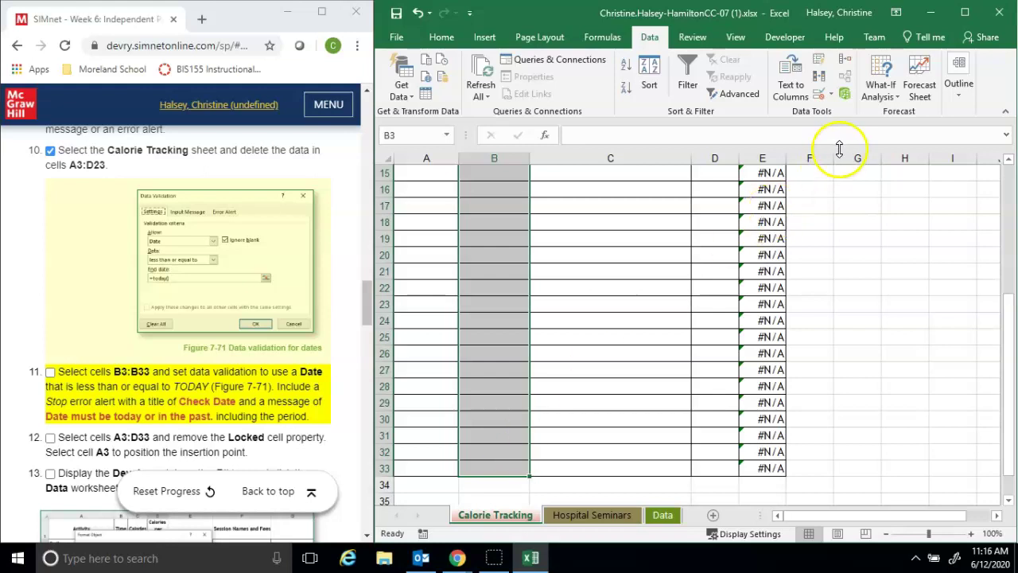
click(832, 97)
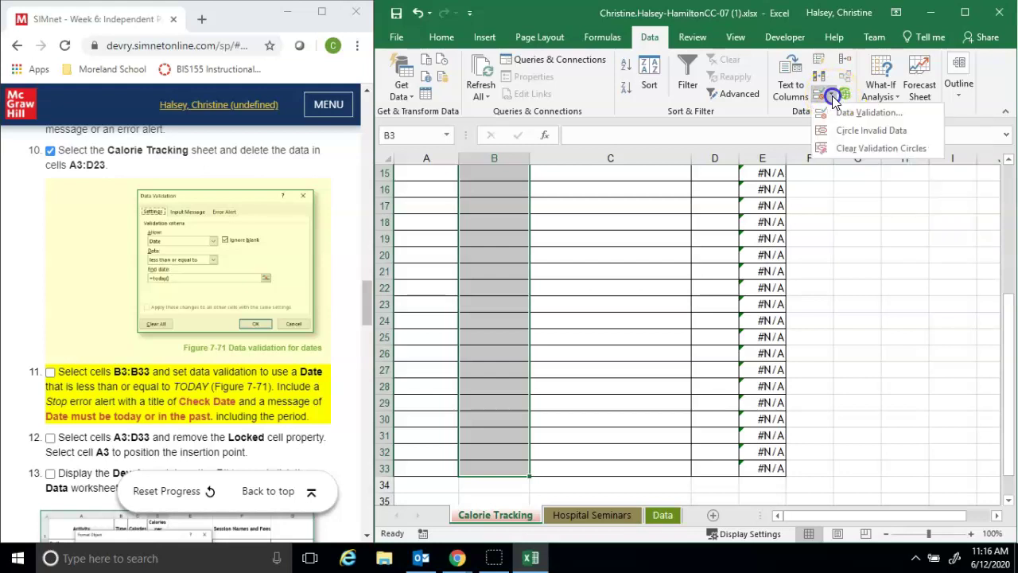
click(868, 112)
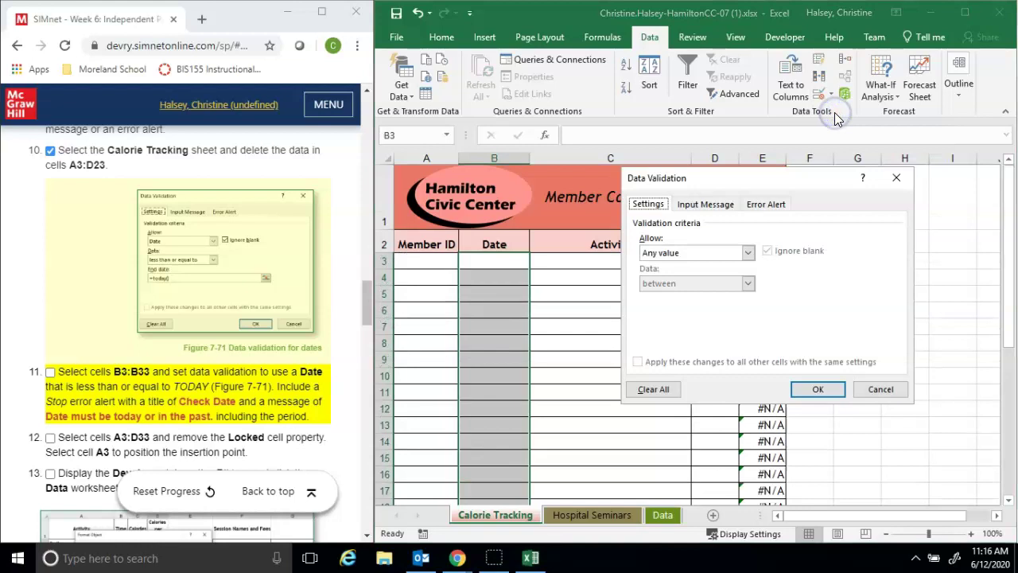
click(748, 252)
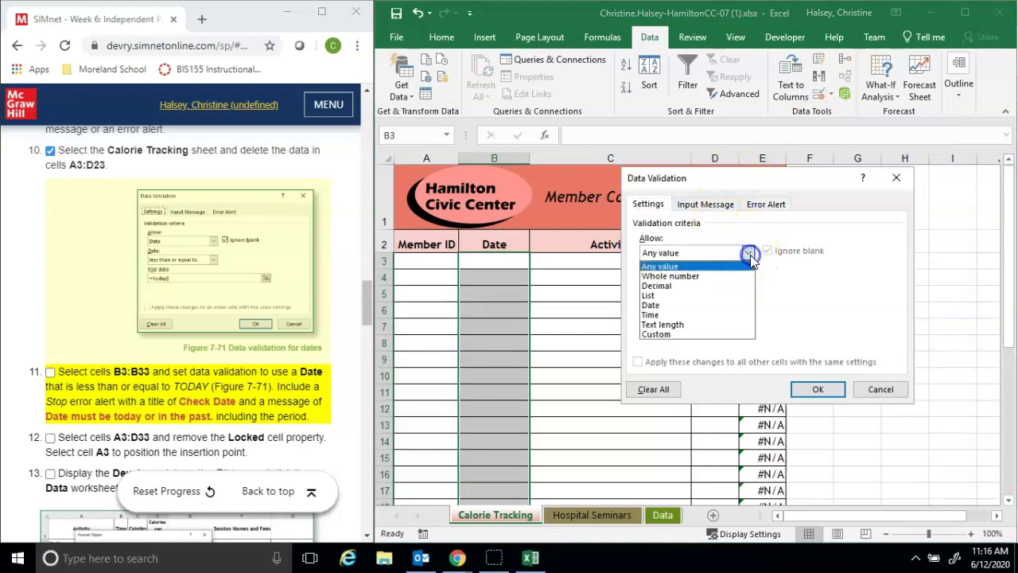
click(718, 312)
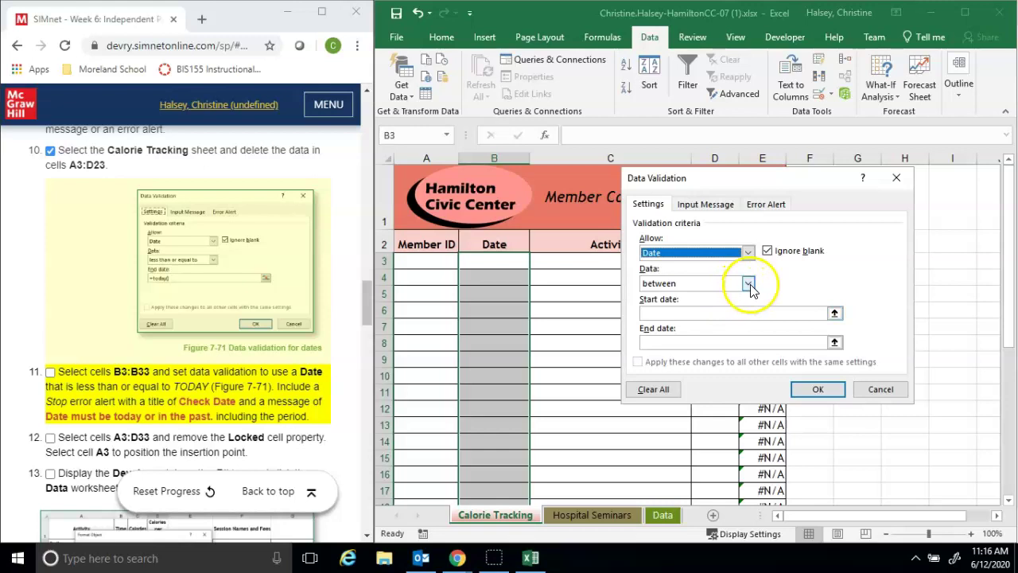
click(748, 284)
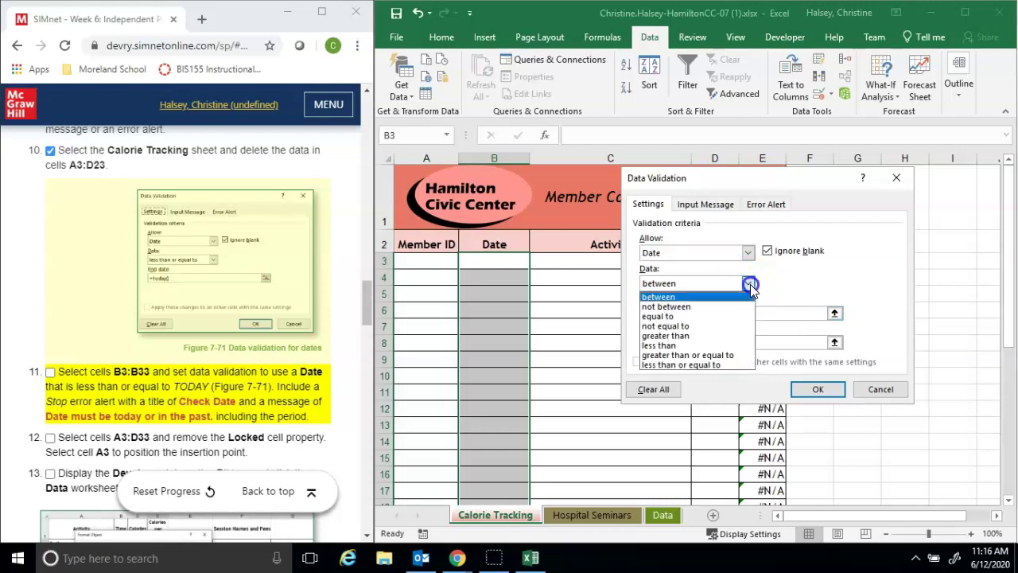
click(725, 371)
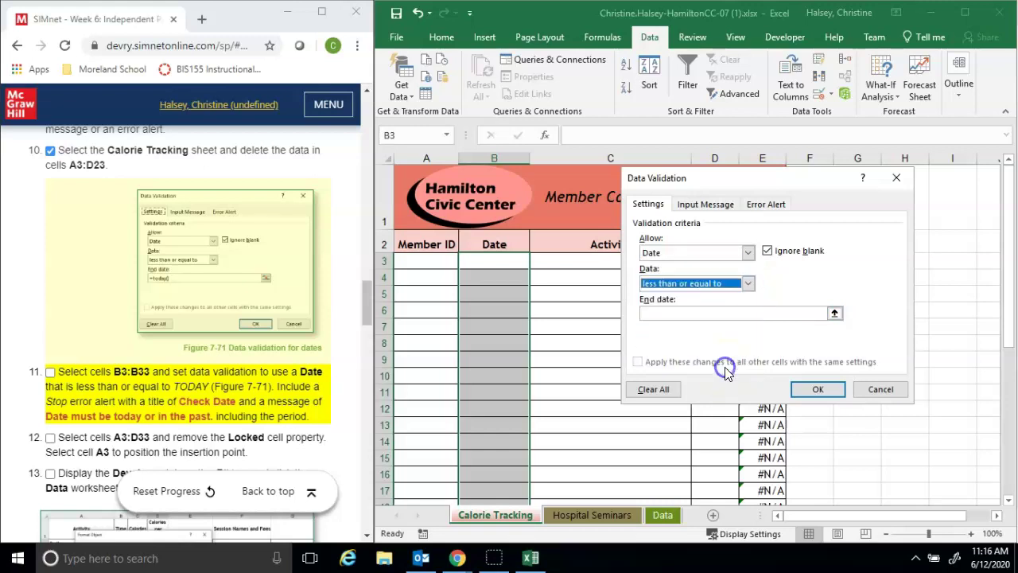
Step: Enter =today() as the end date of the date validation rule and apply it to cells B3:B33
click(704, 313)
text(t)
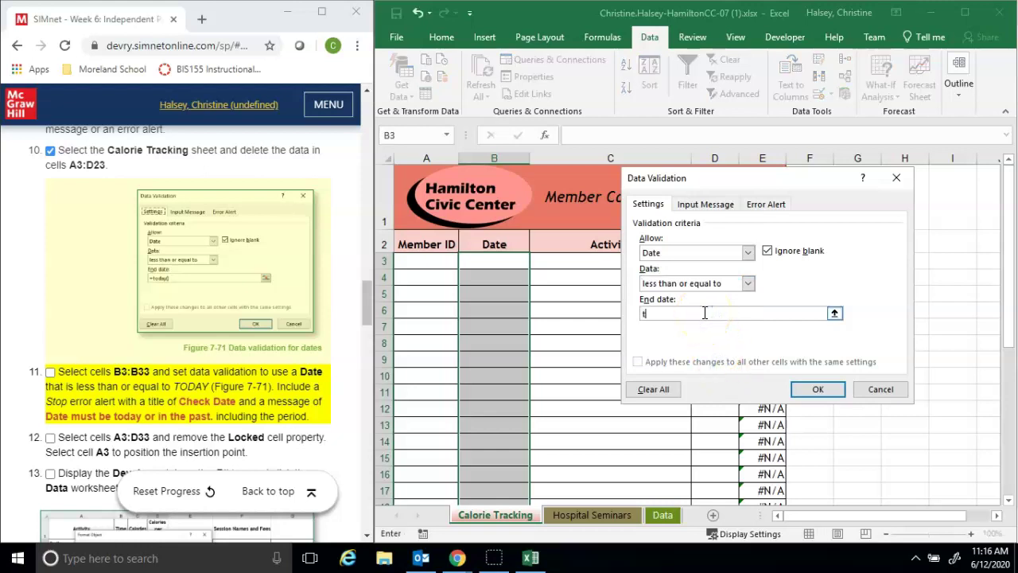
text(oday()
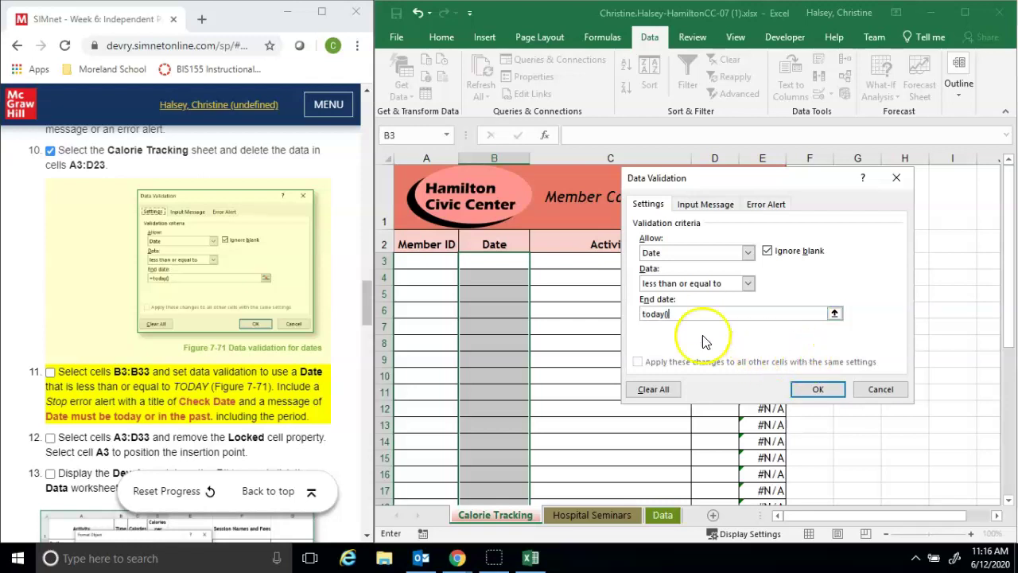
click(643, 313)
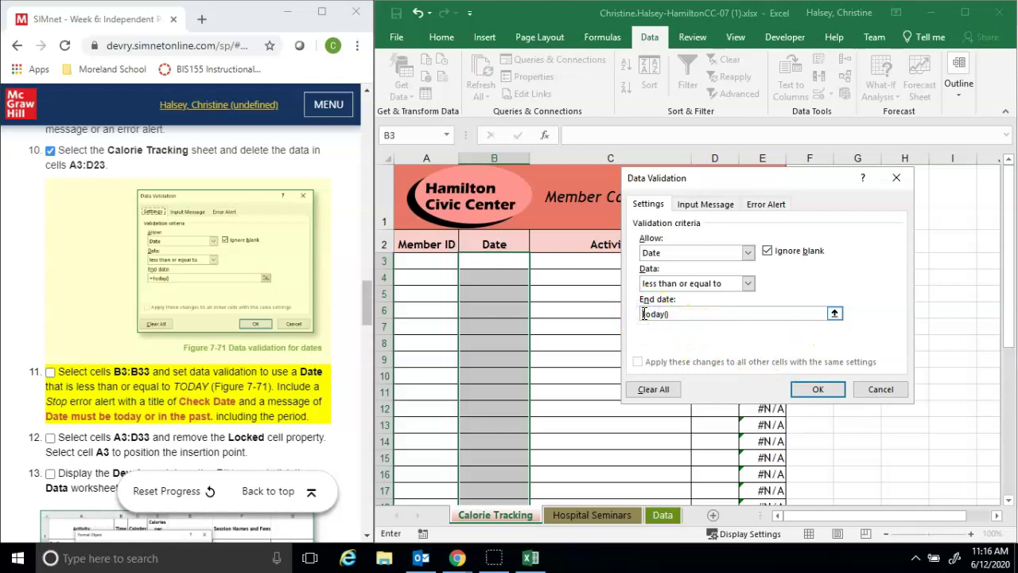
text(=)
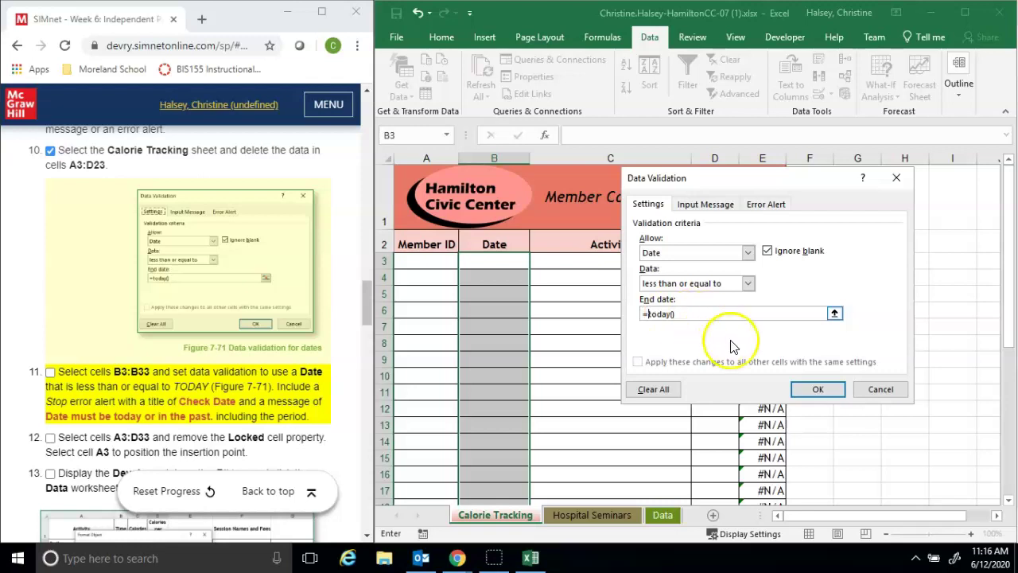
click(821, 392)
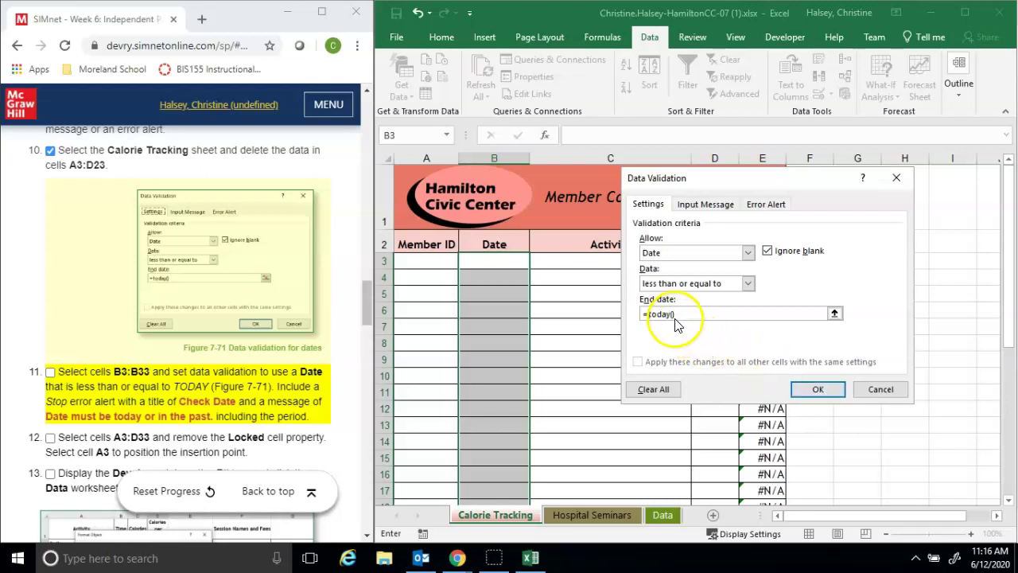
click(815, 392)
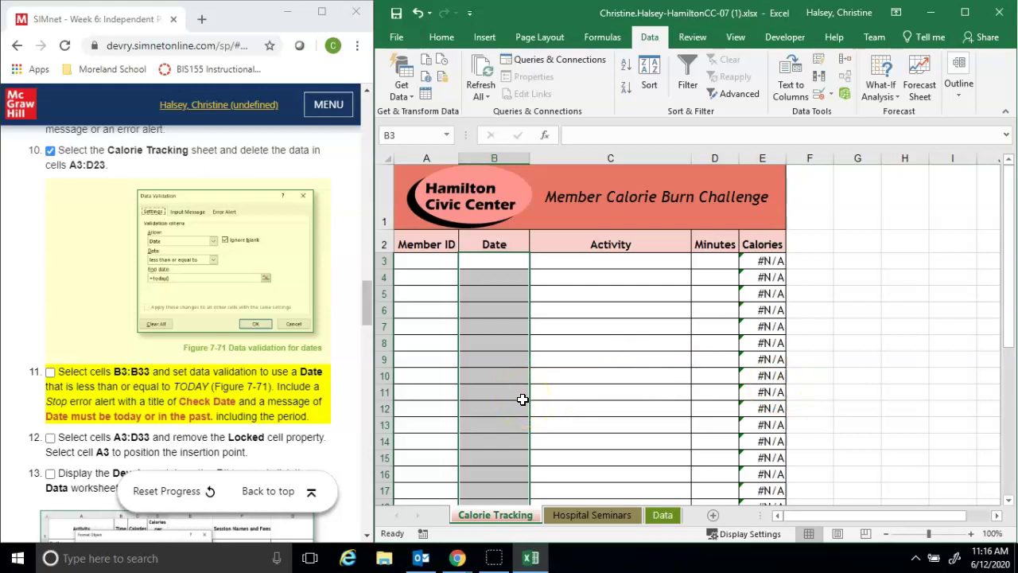
Step: Add a Stop error alert titled Check Date with the message "Date must be today or in the past." to cells B3:B33, and check off instruction 11
click(829, 94)
click(831, 109)
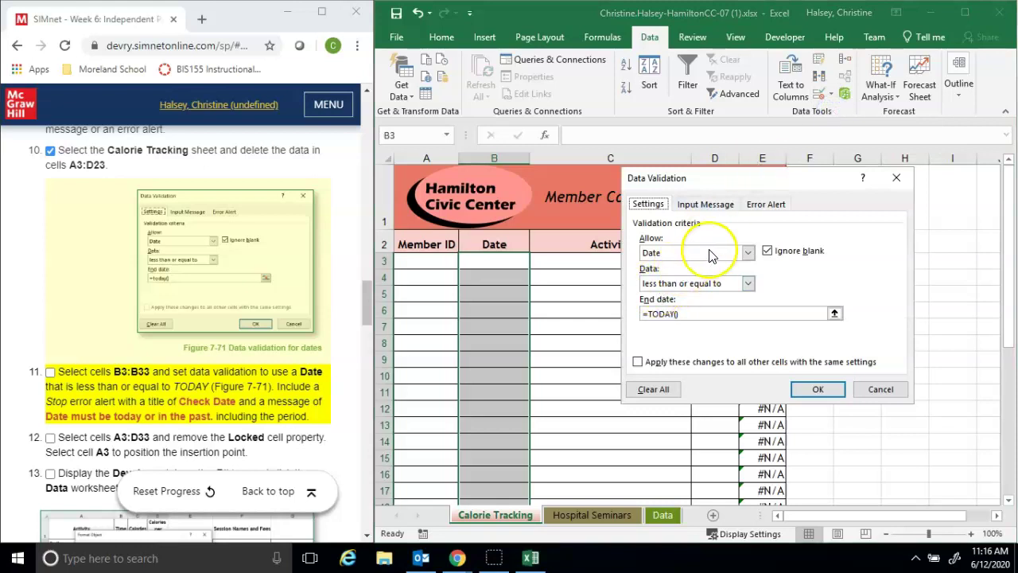
click(766, 205)
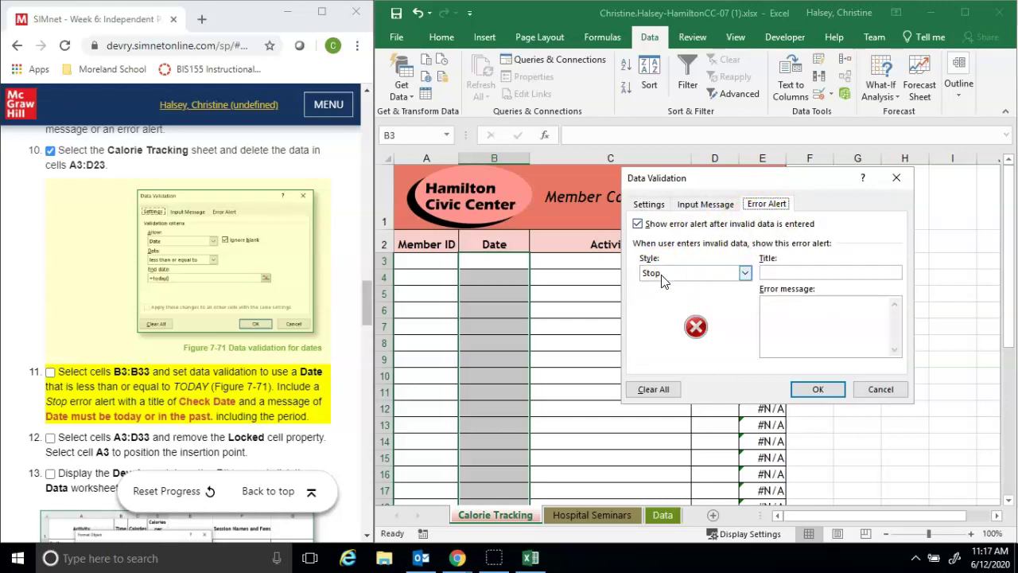
click(791, 271)
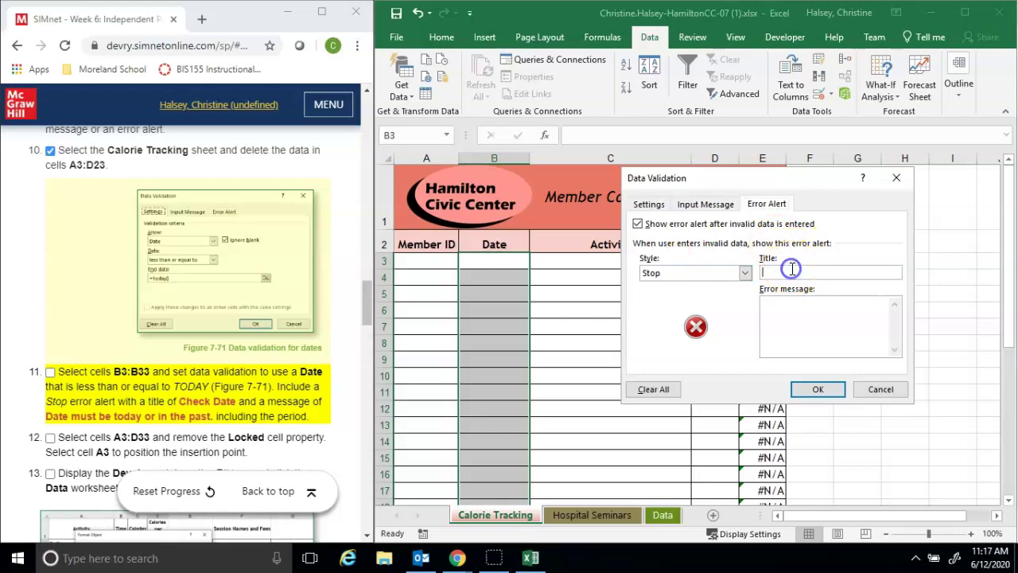
text(Check Date)
click(800, 319)
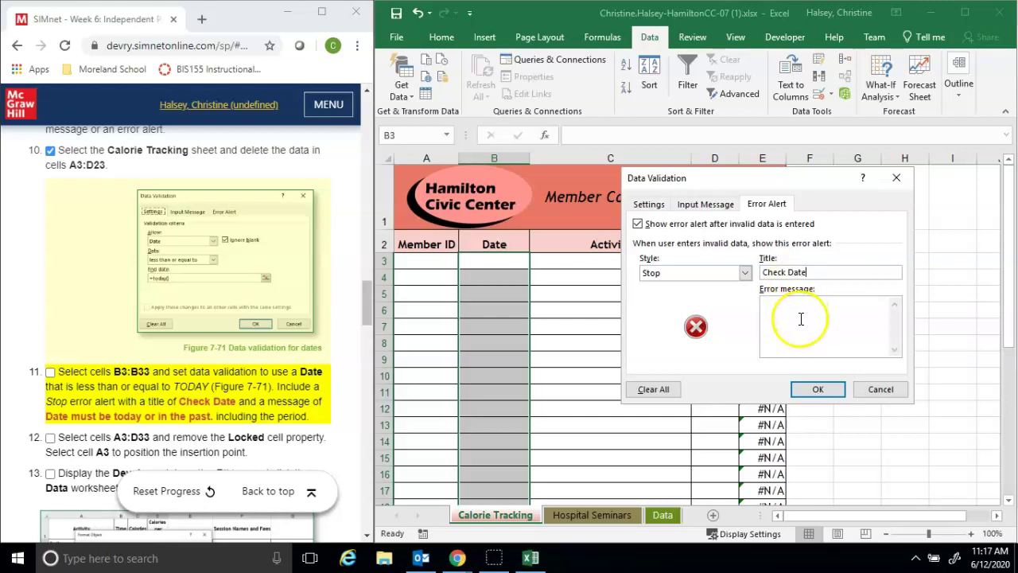
click(801, 319)
text(Date must be today or in the past.)
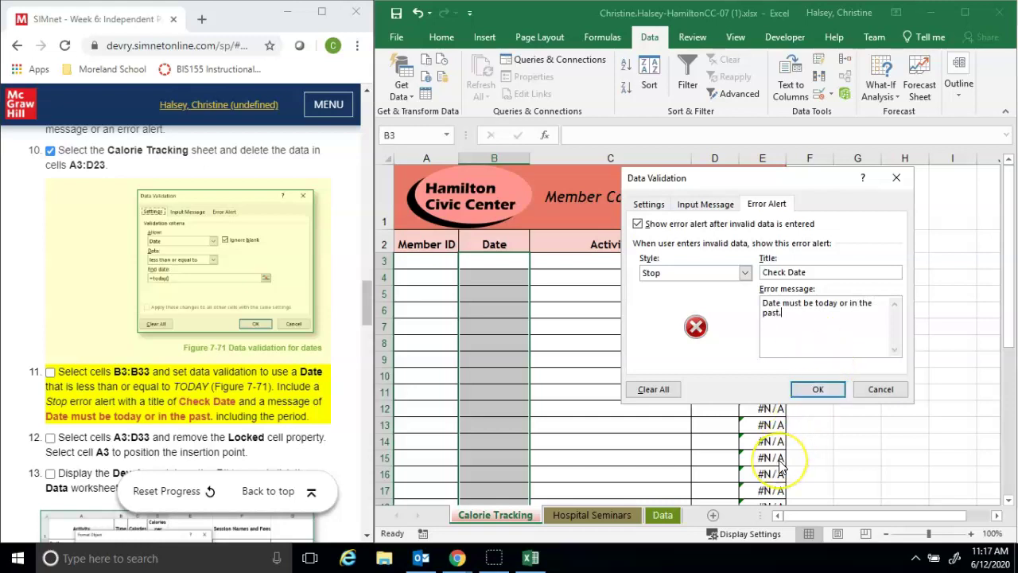
click(810, 388)
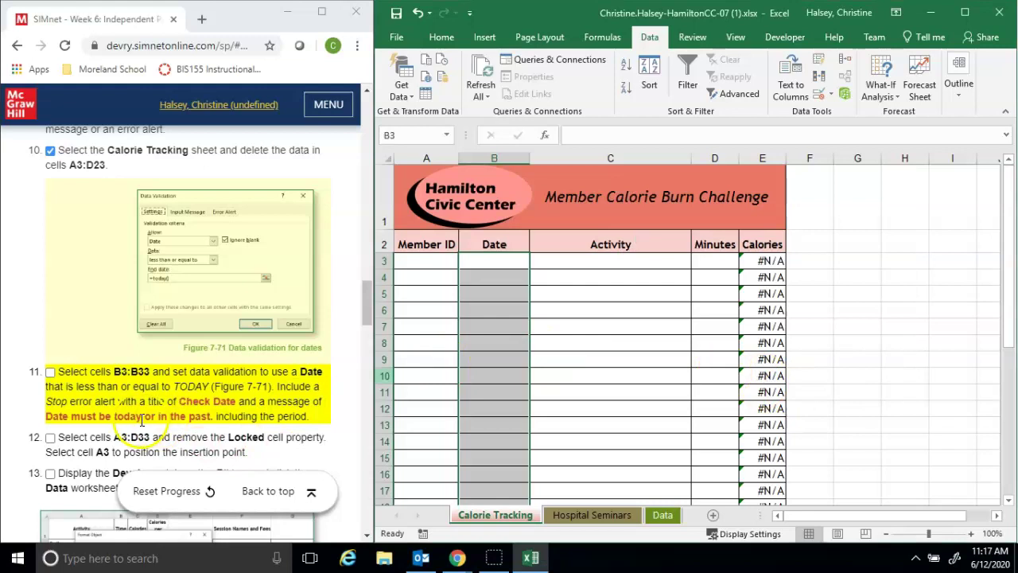
click(50, 373)
click(51, 373)
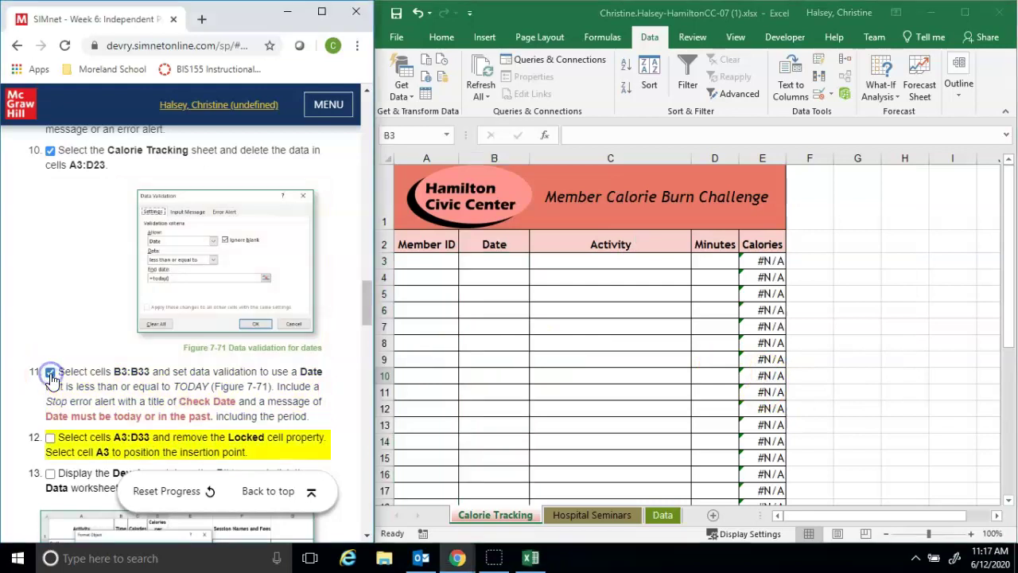
Step: Remove the Locked property from cells A3:D33 on the Calorie Tracking sheet, reselect cell A3, and check off instruction 12
drag(365, 310, 367, 350)
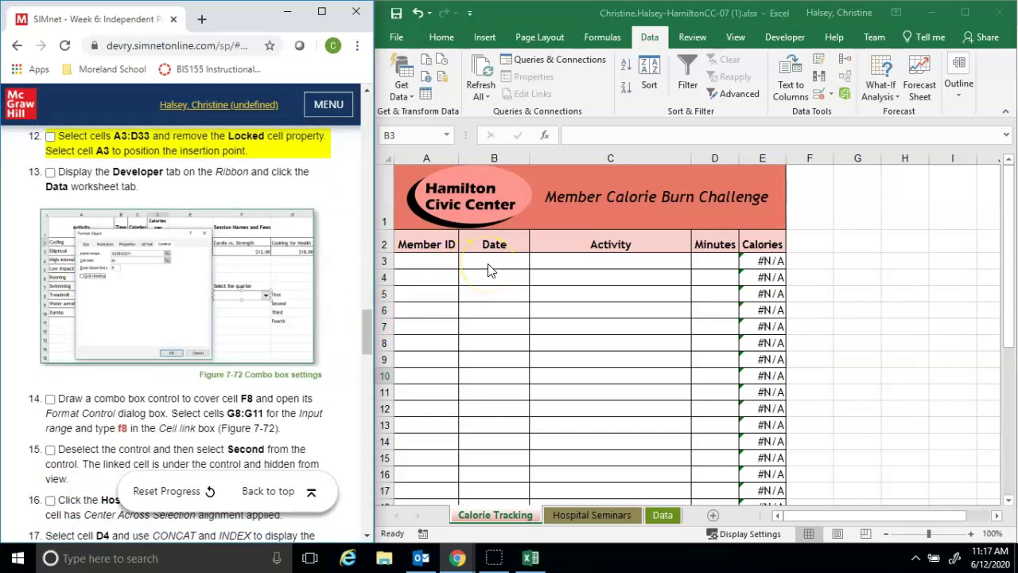
click(430, 257)
drag(430, 257, 721, 454)
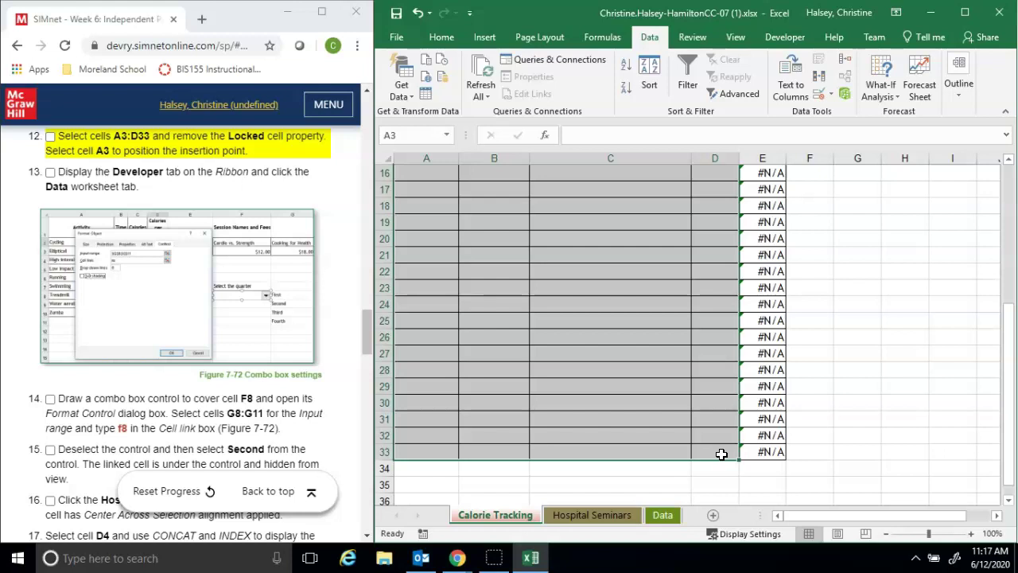
click(442, 38)
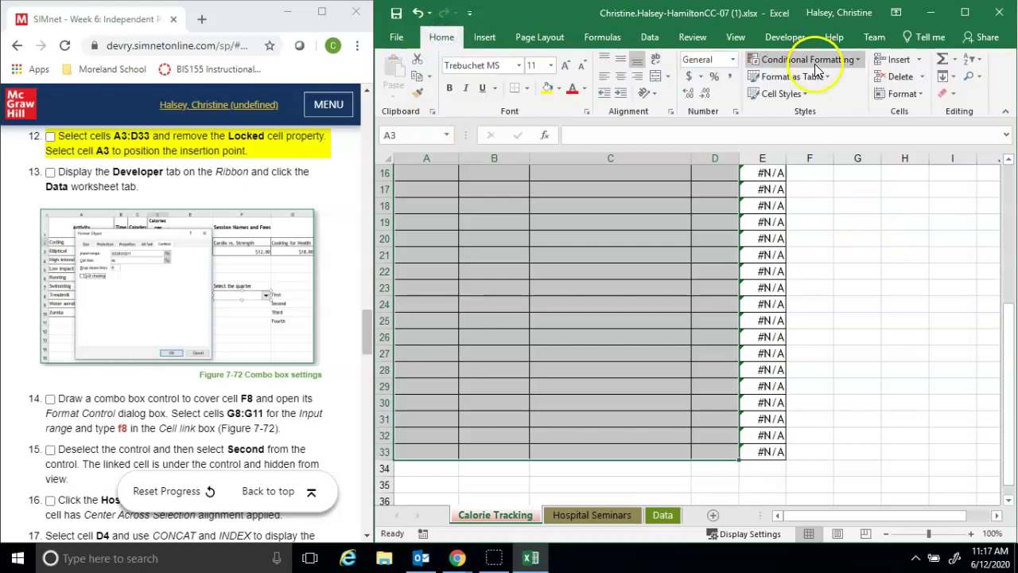
click(919, 94)
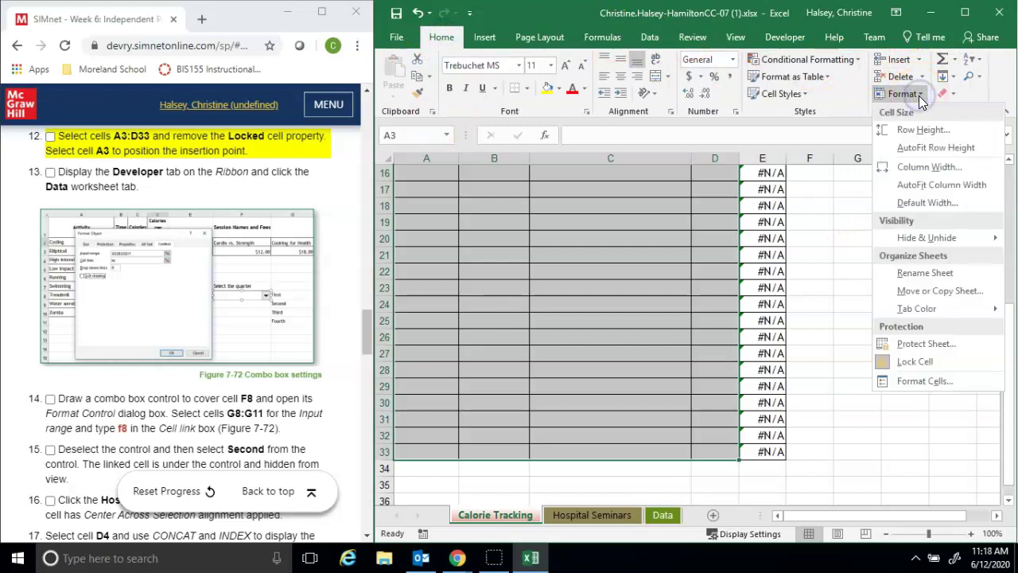
click(917, 362)
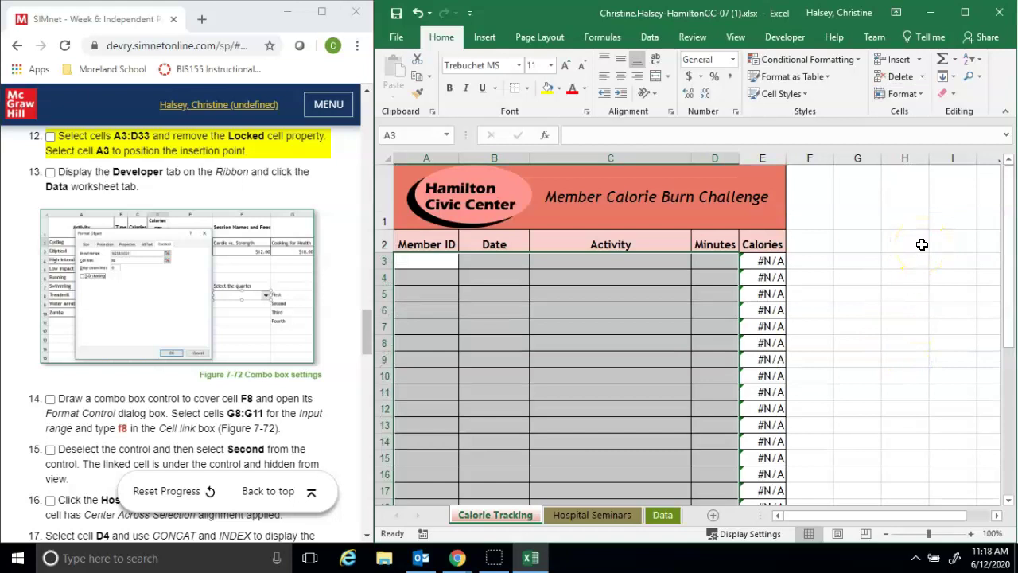
click(444, 261)
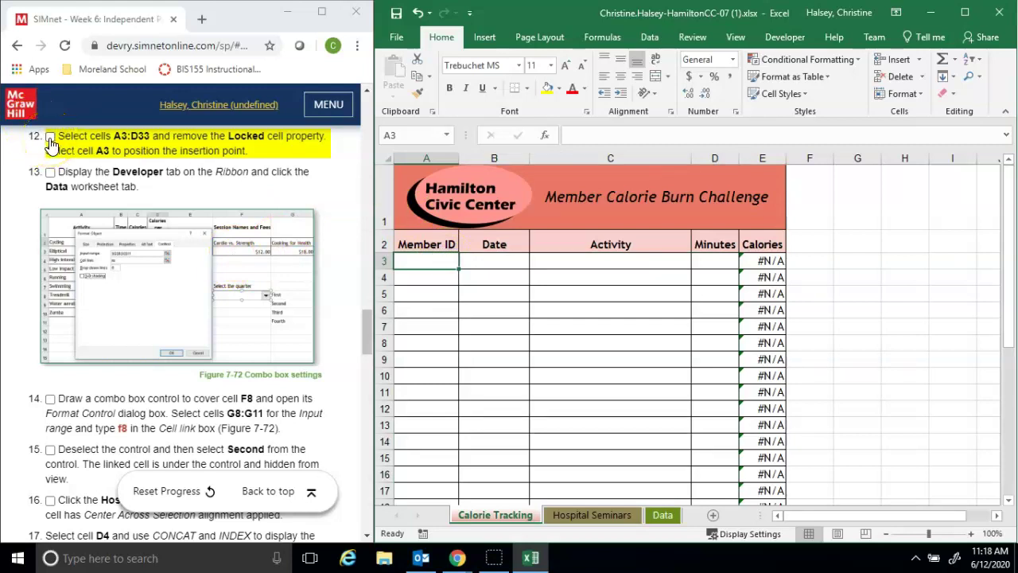
click(50, 138)
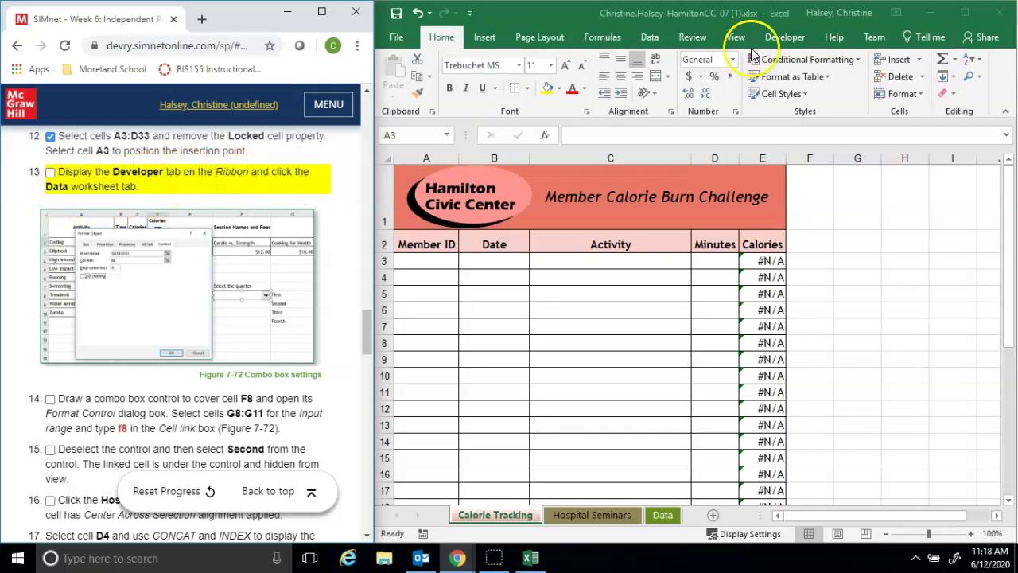
Step: Check the ribbon customization options to see whether the Developer tab is enabled
click(996, 75)
right_click(996, 75)
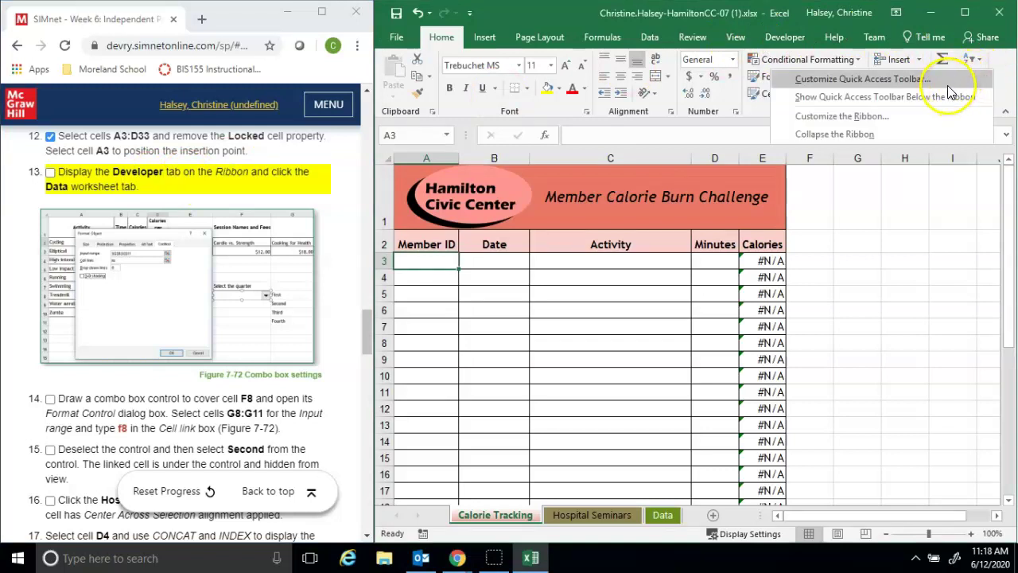
click(912, 116)
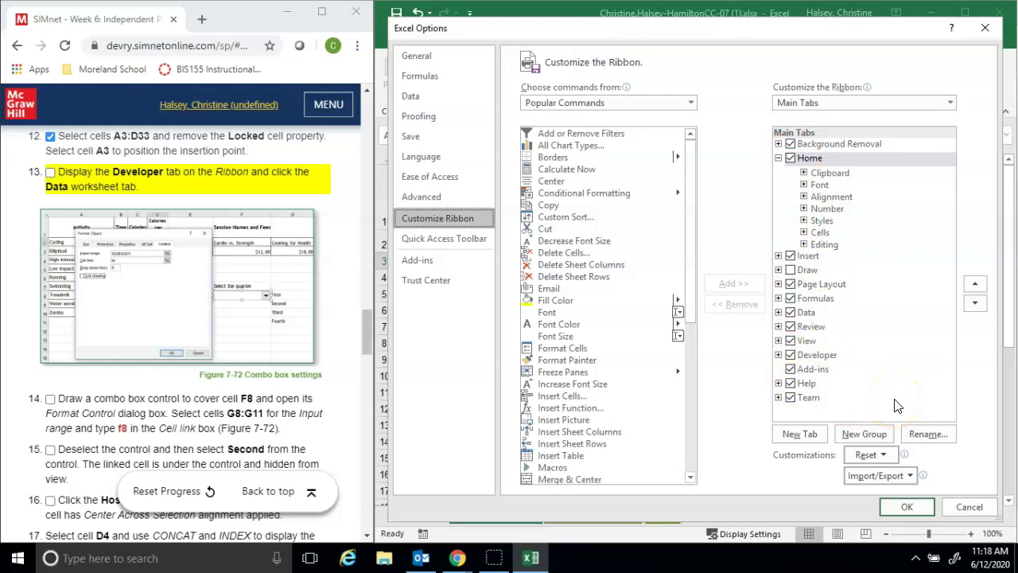
click(923, 507)
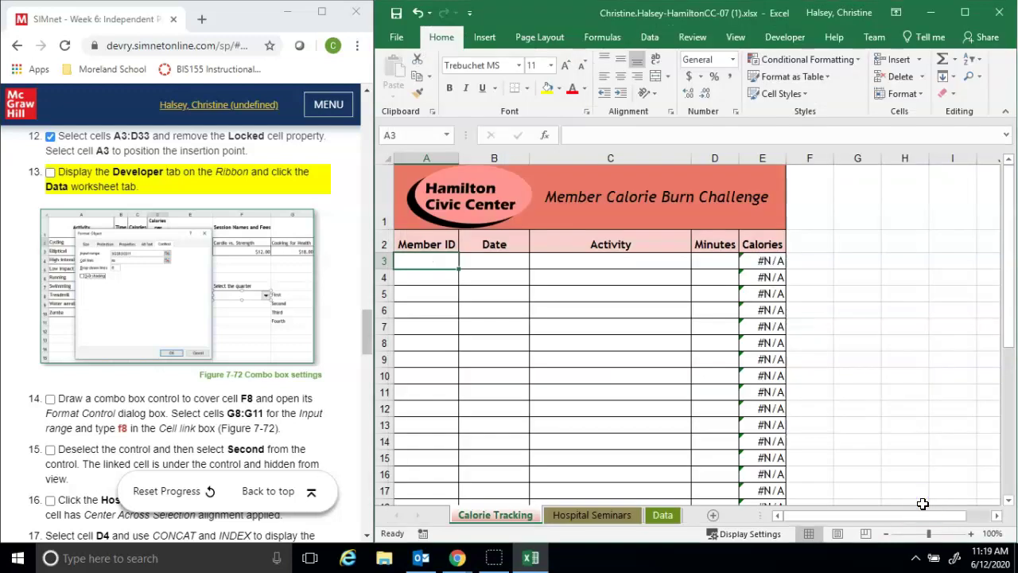
Step: Switch to the Data worksheet and check off instruction 13
click(663, 516)
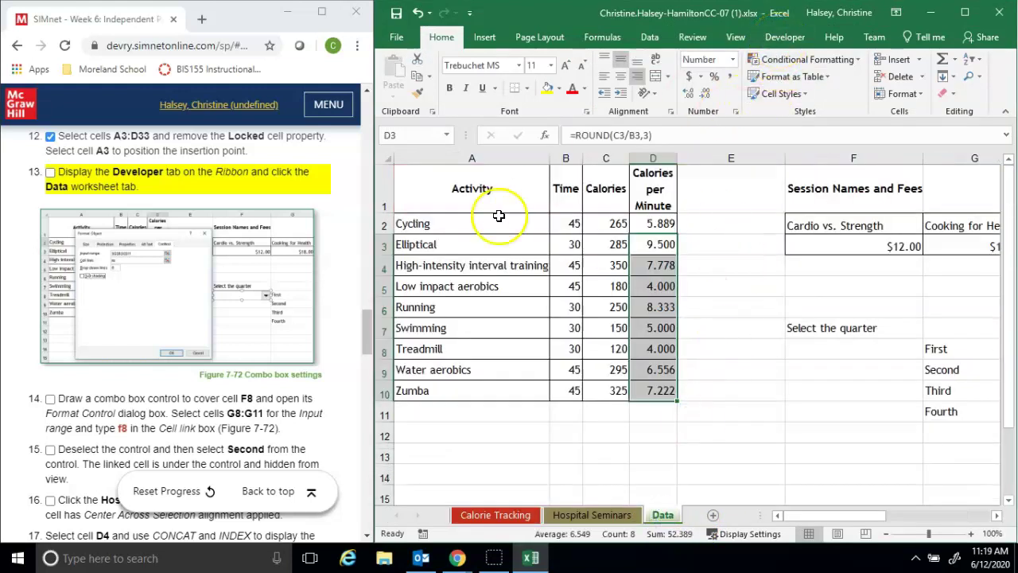
click(51, 171)
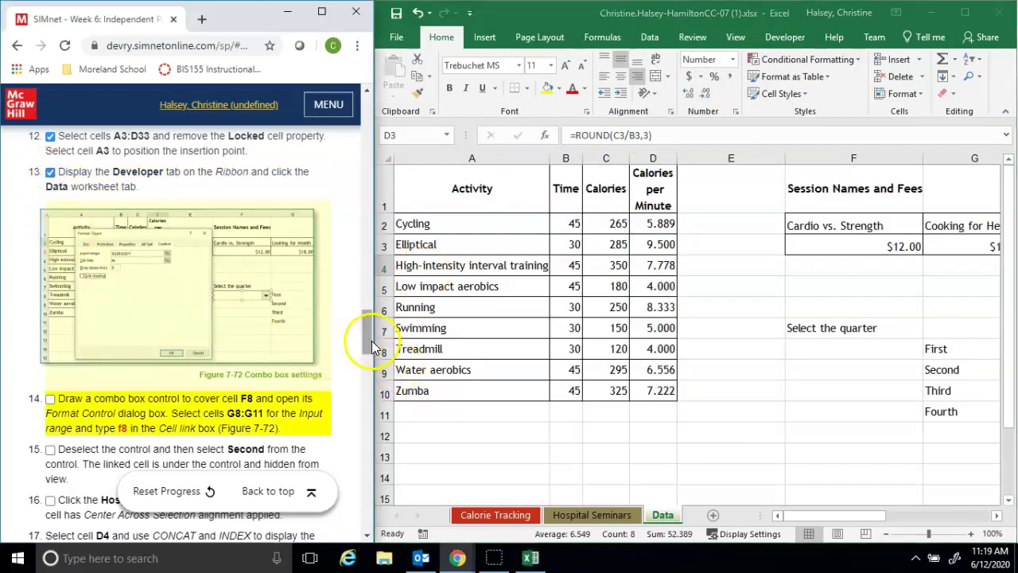
drag(371, 340, 373, 354)
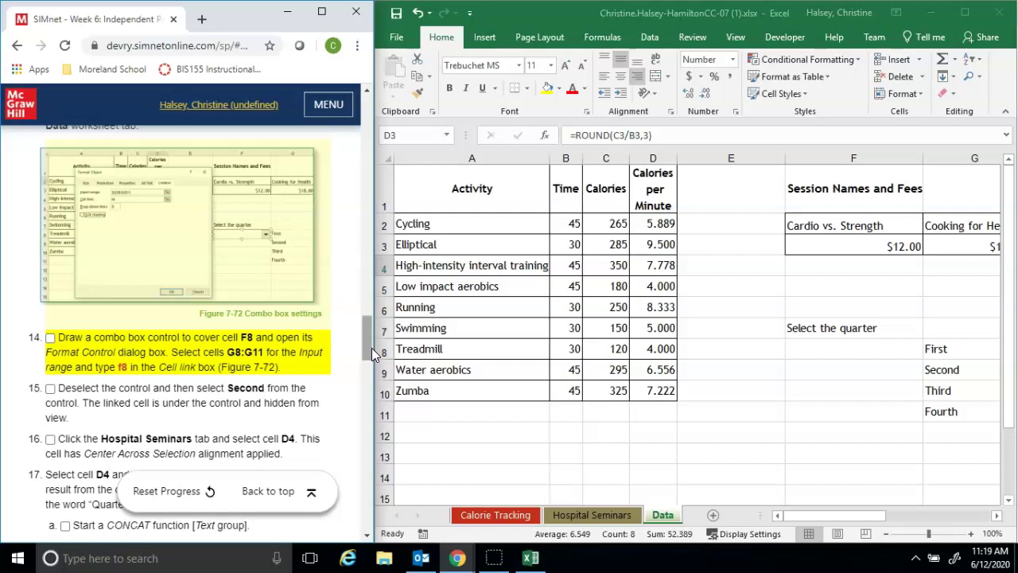
click(51, 339)
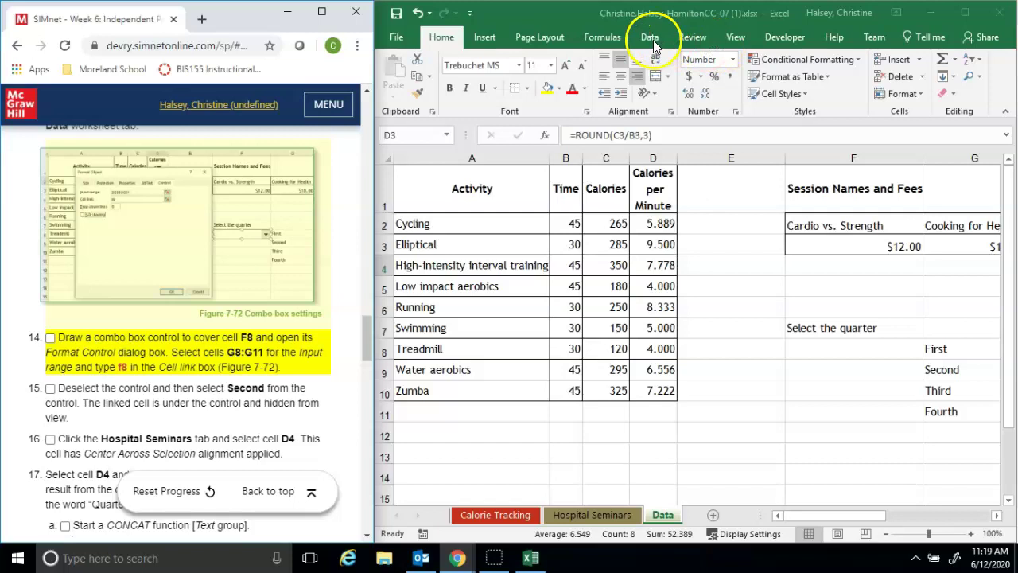
Step: Draw a combo box form control that covers cell F8 on the Data sheet
click(784, 37)
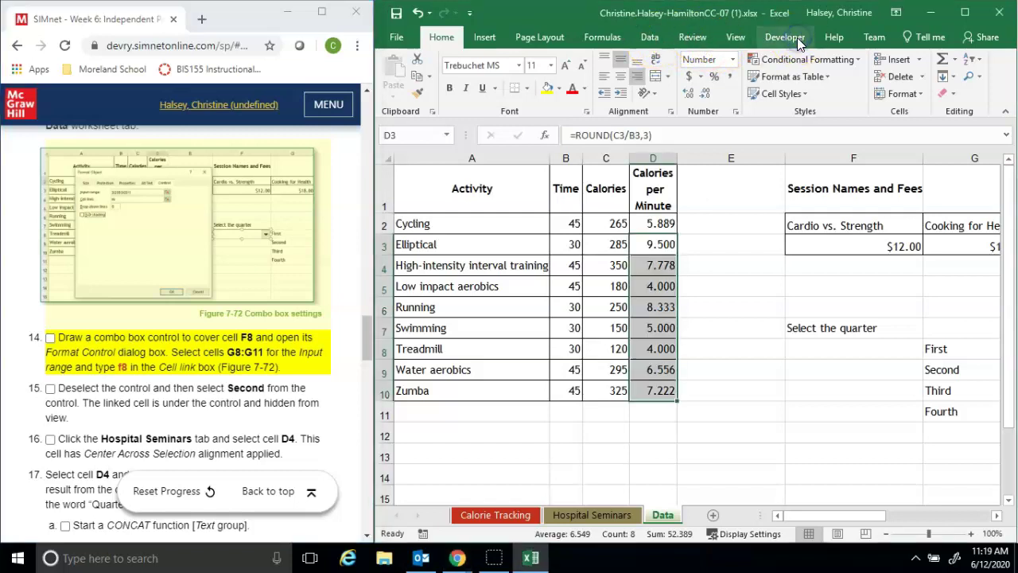
click(785, 38)
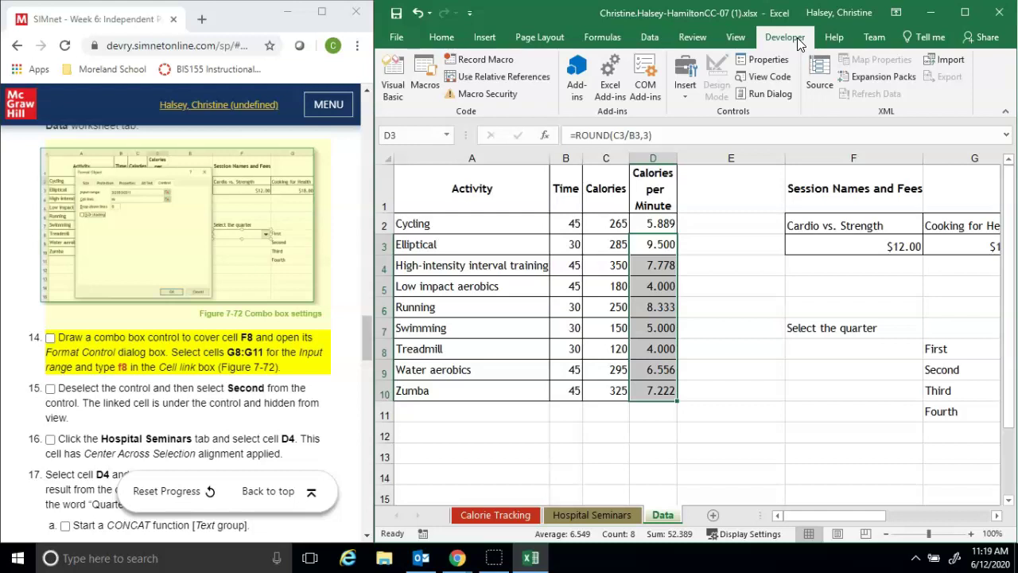
click(680, 99)
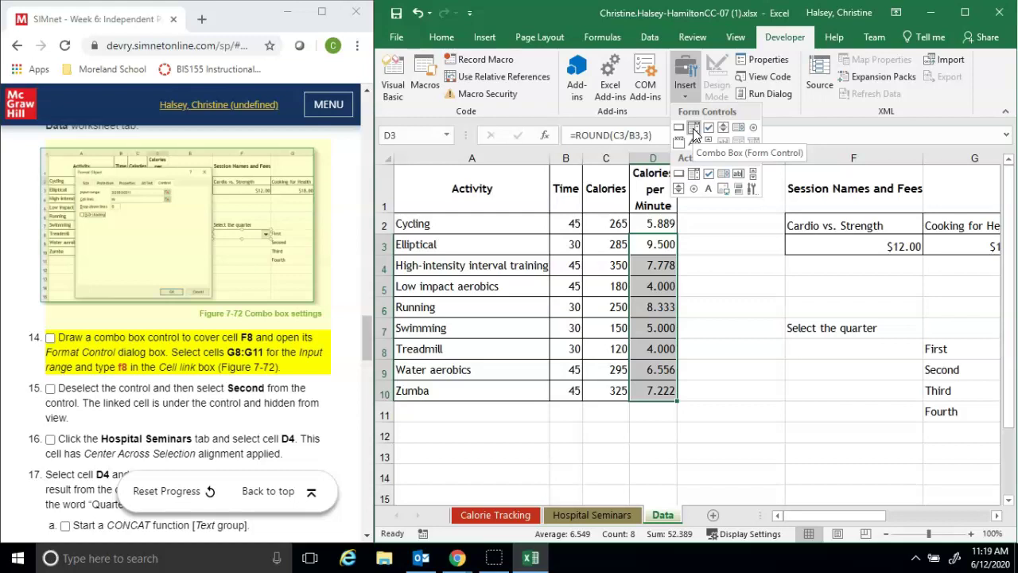
click(693, 130)
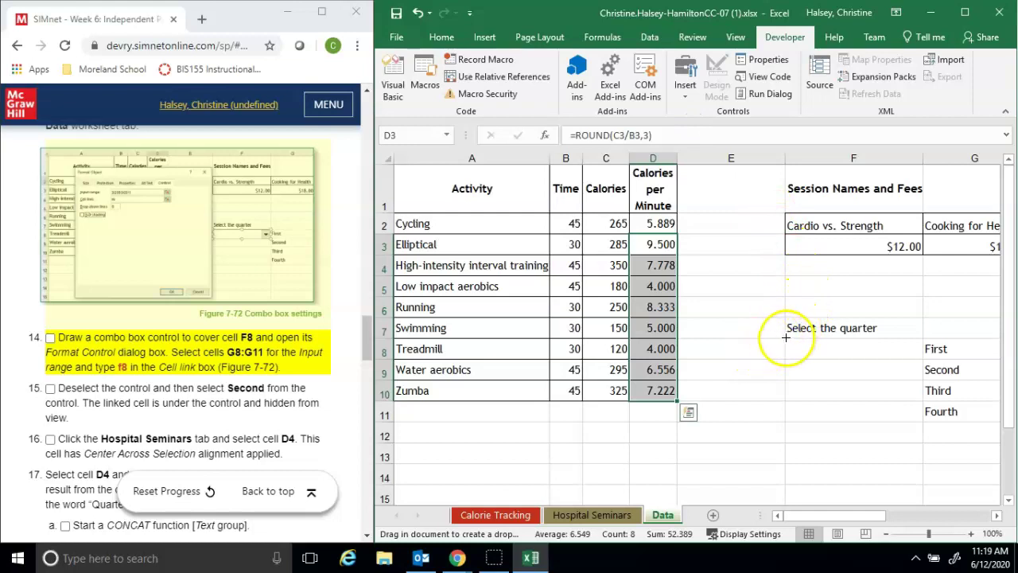
drag(786, 337, 920, 361)
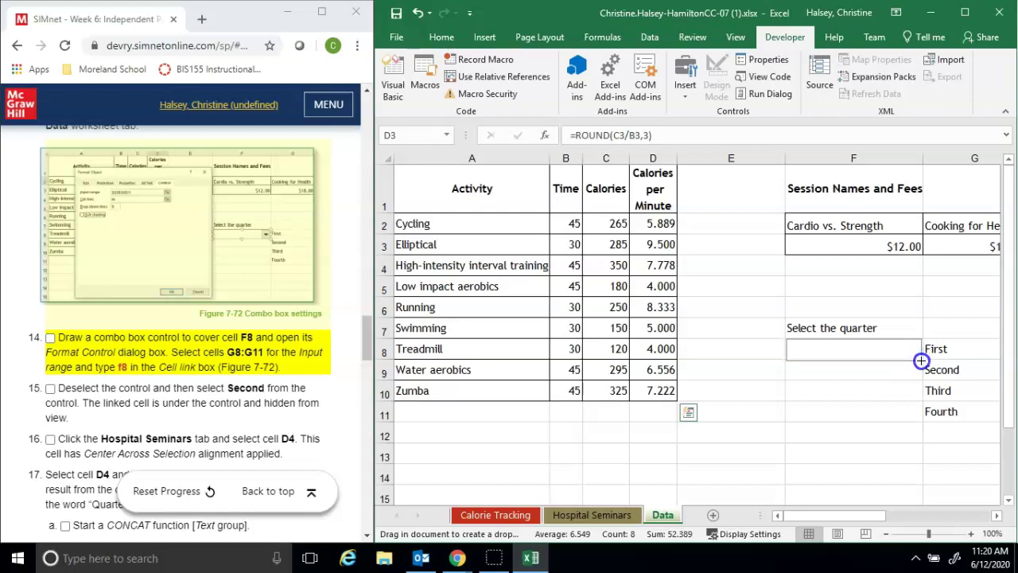
drag(921, 361, 921, 361)
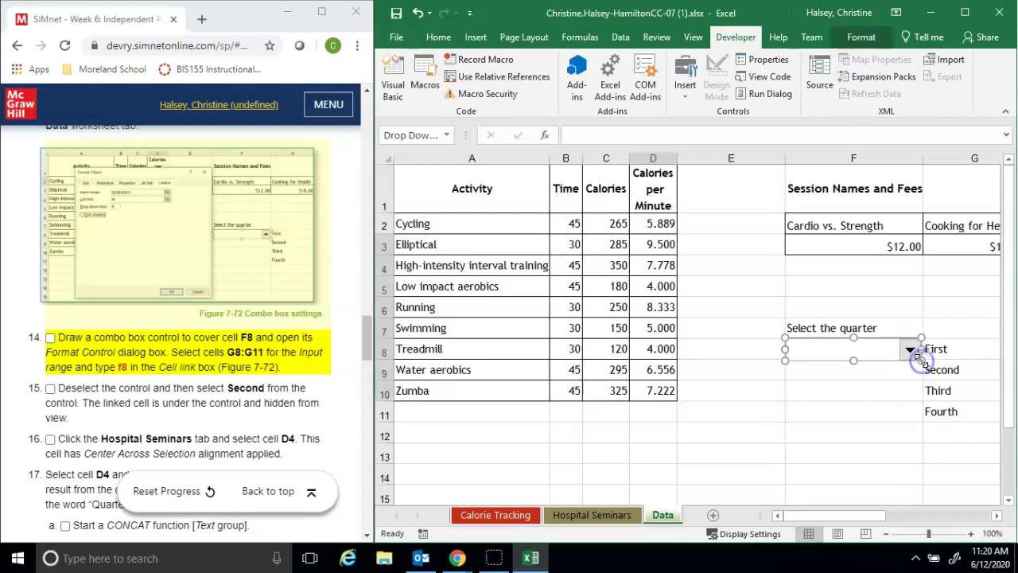
right_click(870, 350)
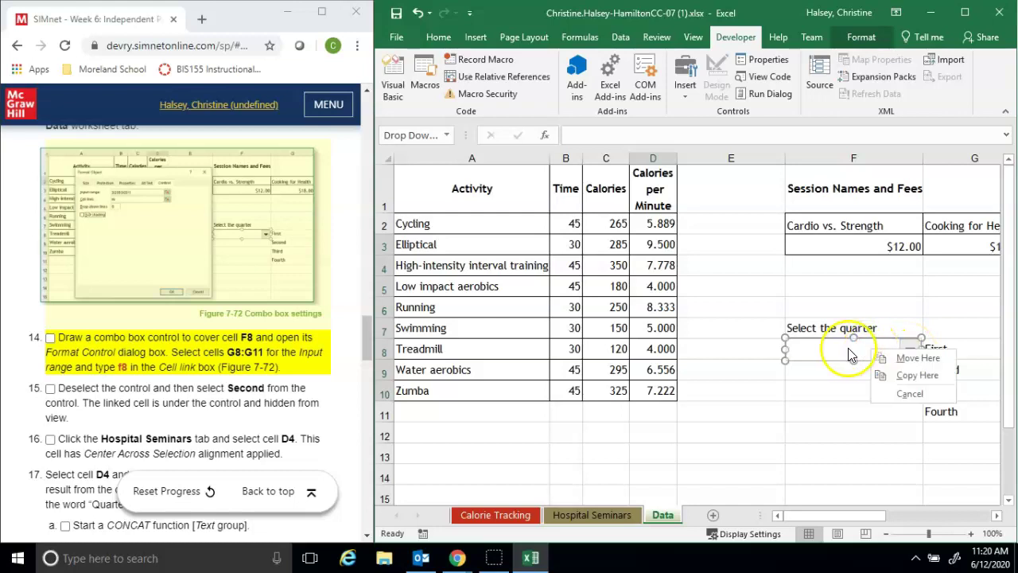
click(849, 352)
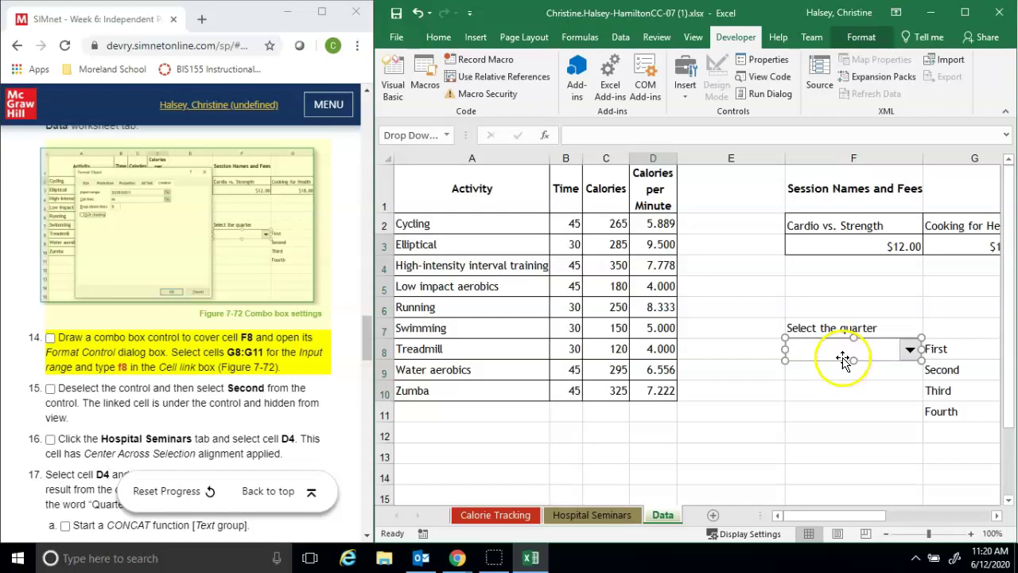
click(823, 90)
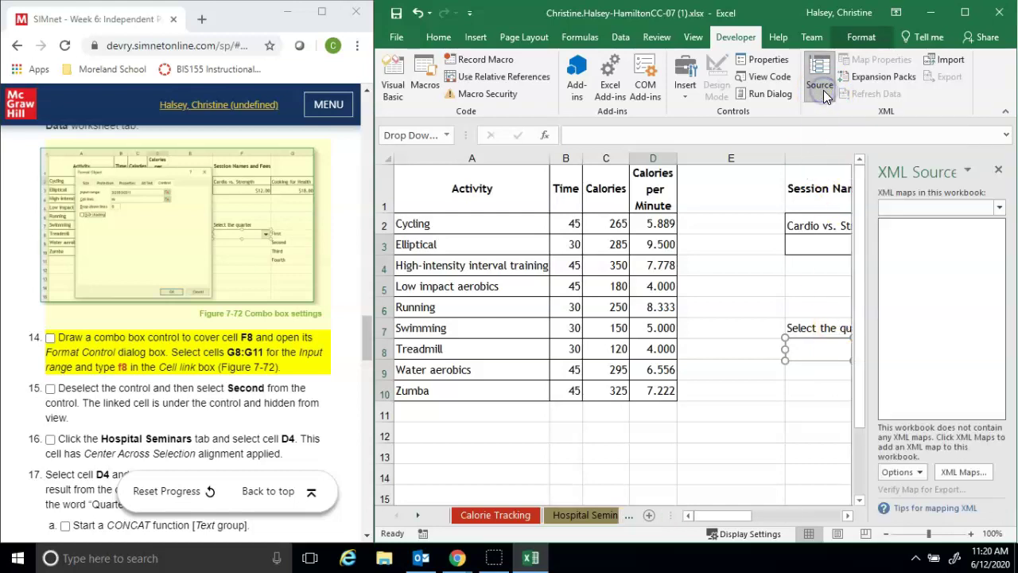
click(823, 90)
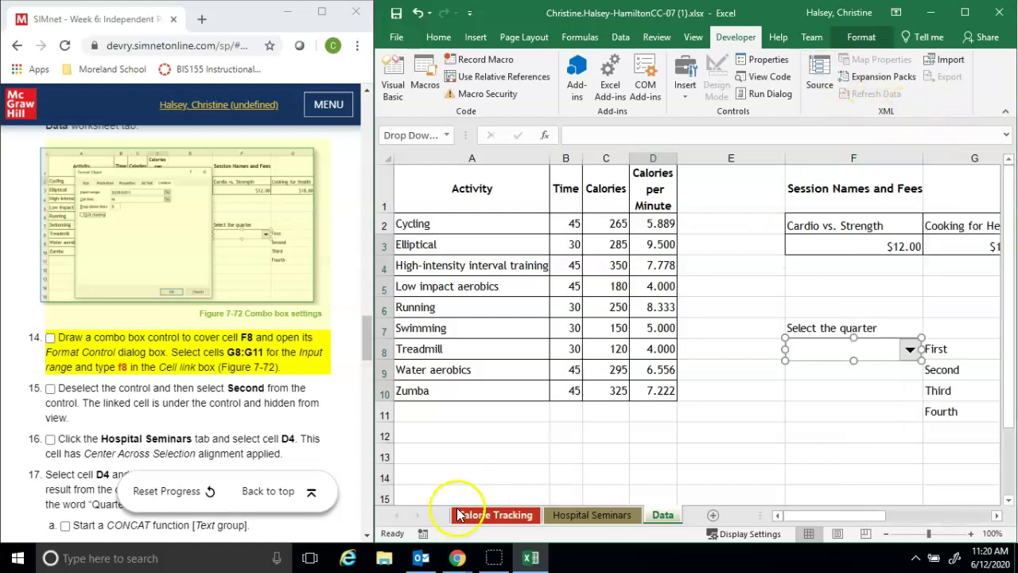
click(33, 541)
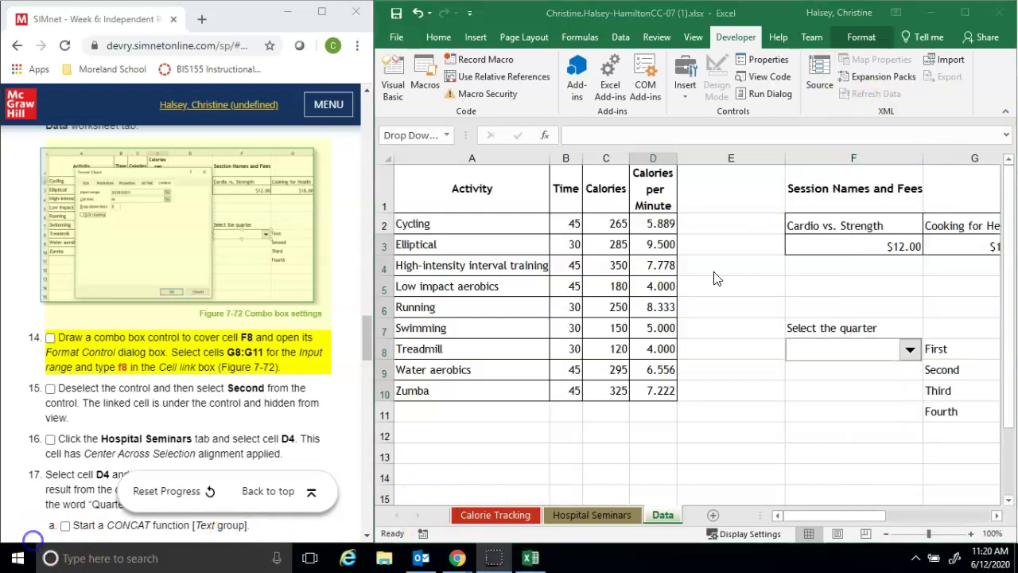
Step: Open the format settings of the combo box over cell F8 and set its input range to G8:$G$11
click(842, 353)
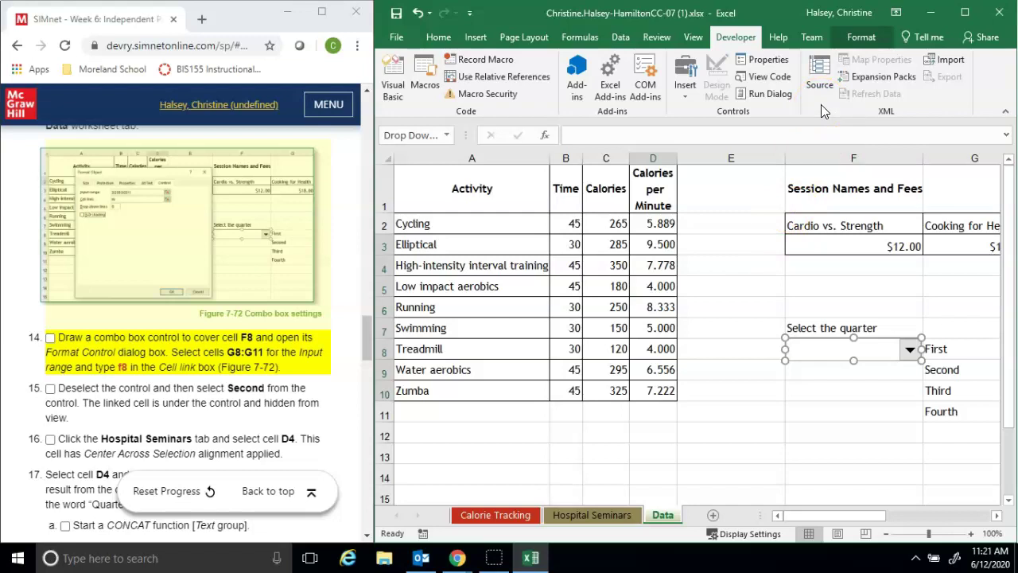
click(769, 64)
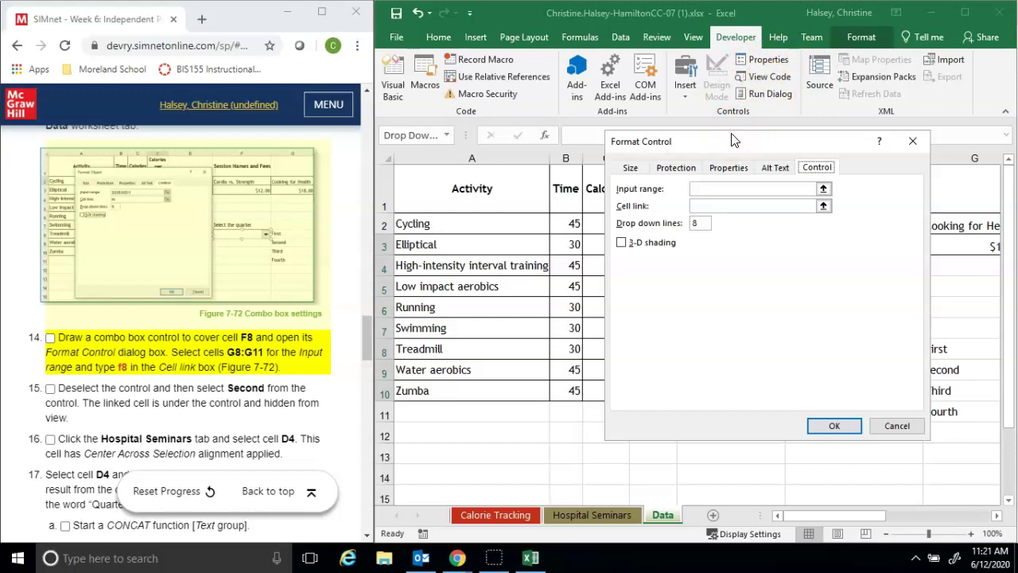
click(729, 188)
click(823, 190)
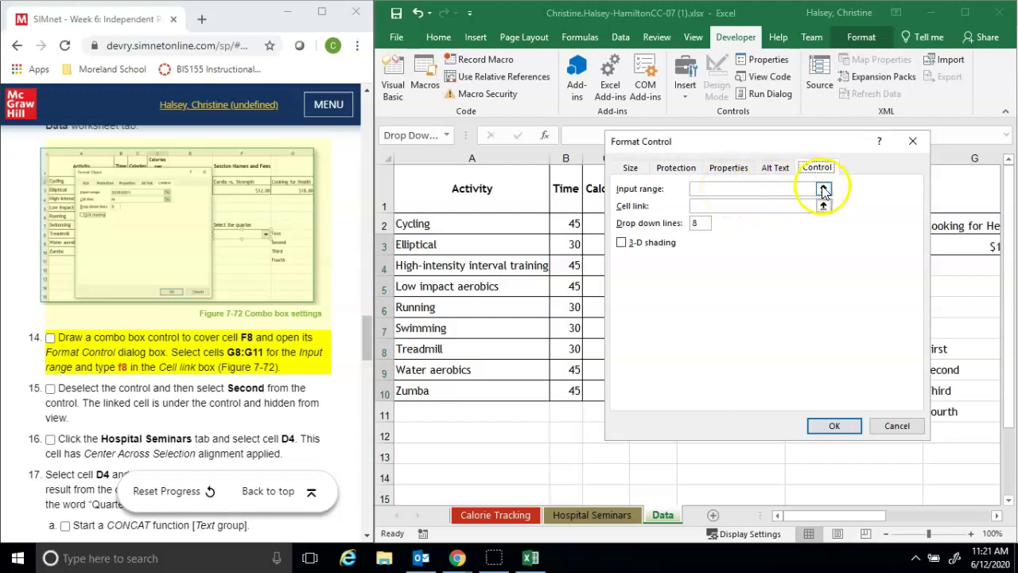
click(775, 188)
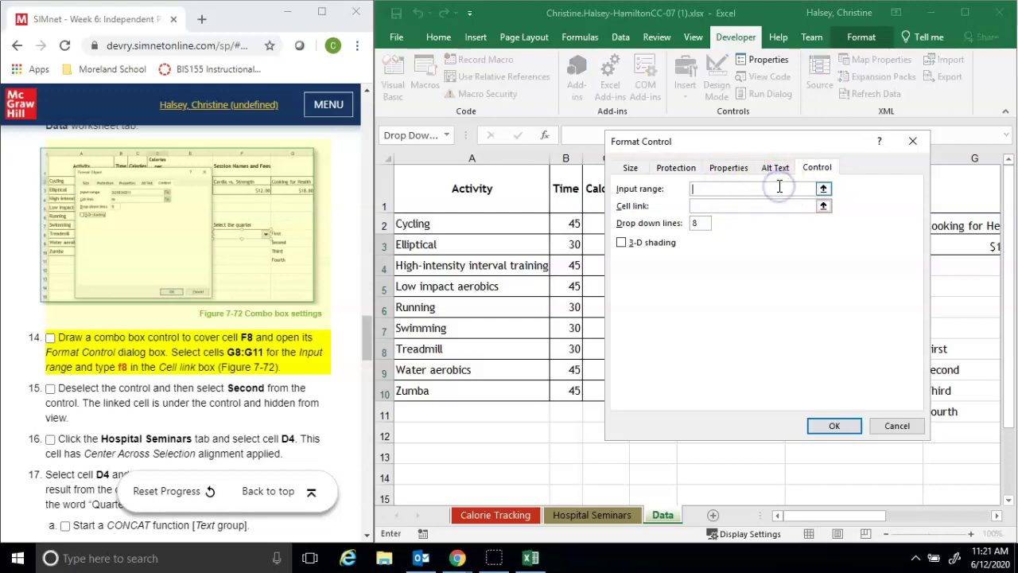
text(G8:)
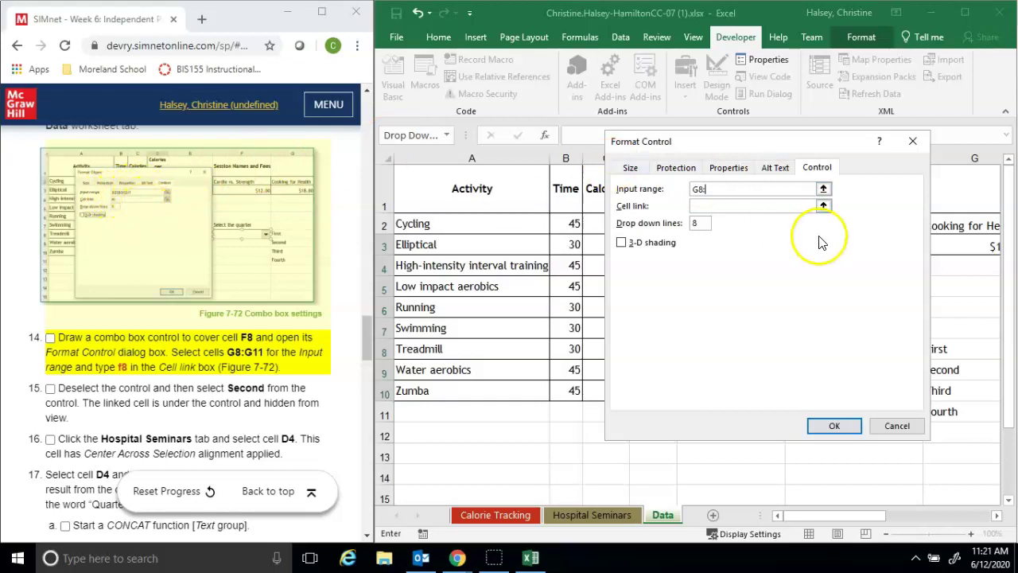
text(G)
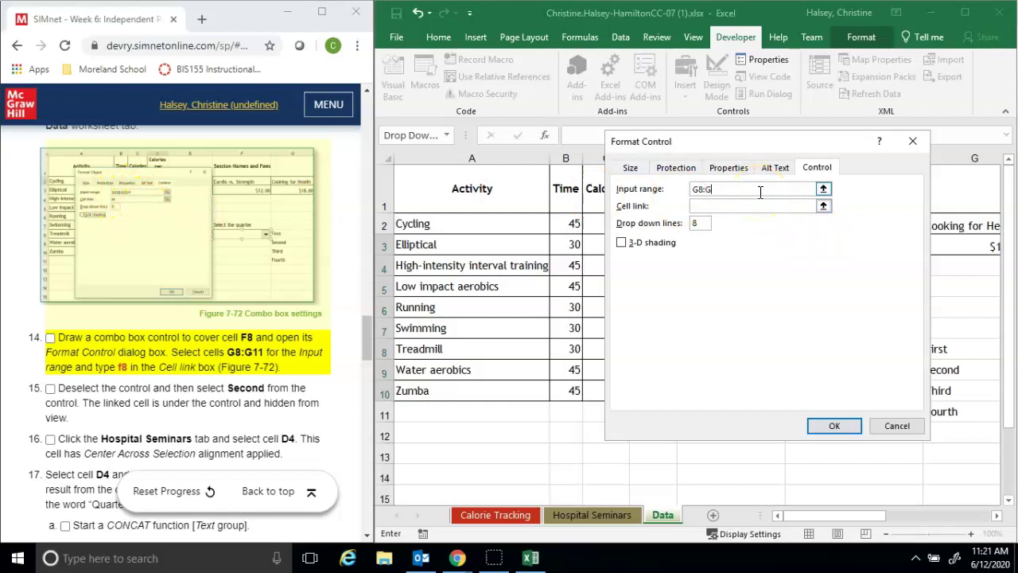
text(11)
key(F4)
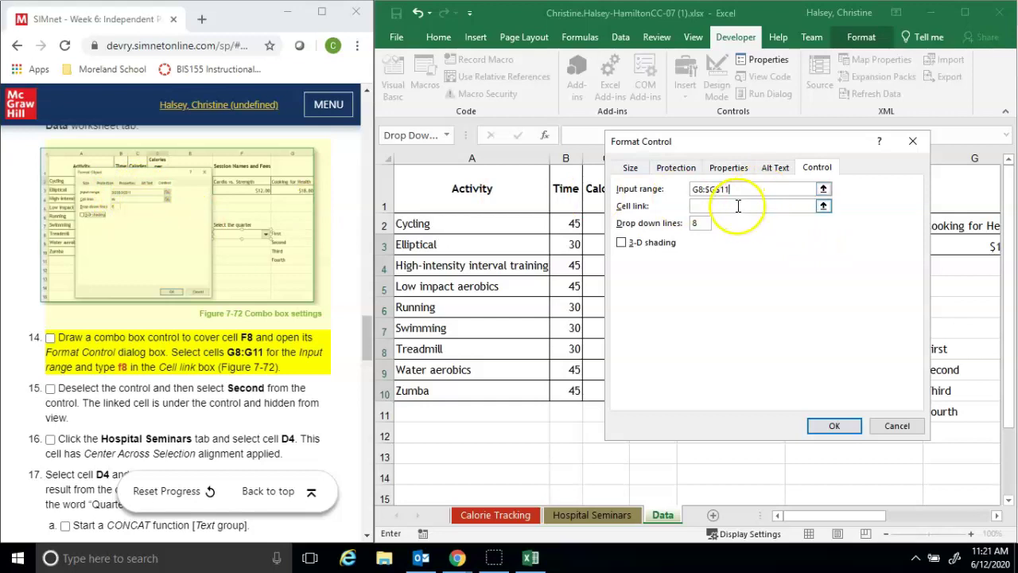
Step: Set the combo box's cell link to F8, apply the control settings, and check off instruction 14
click(736, 205)
text(F8)
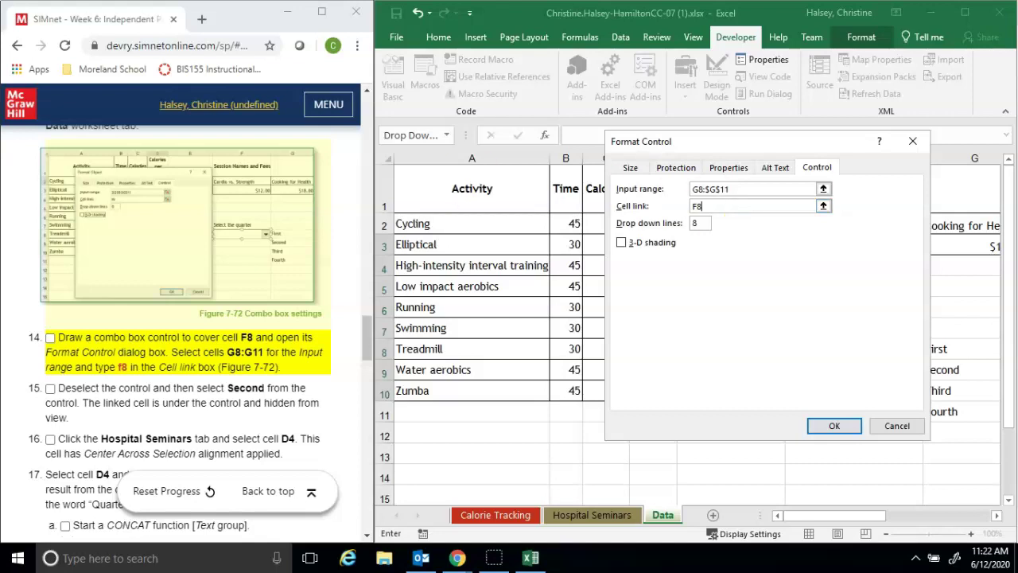
click(680, 333)
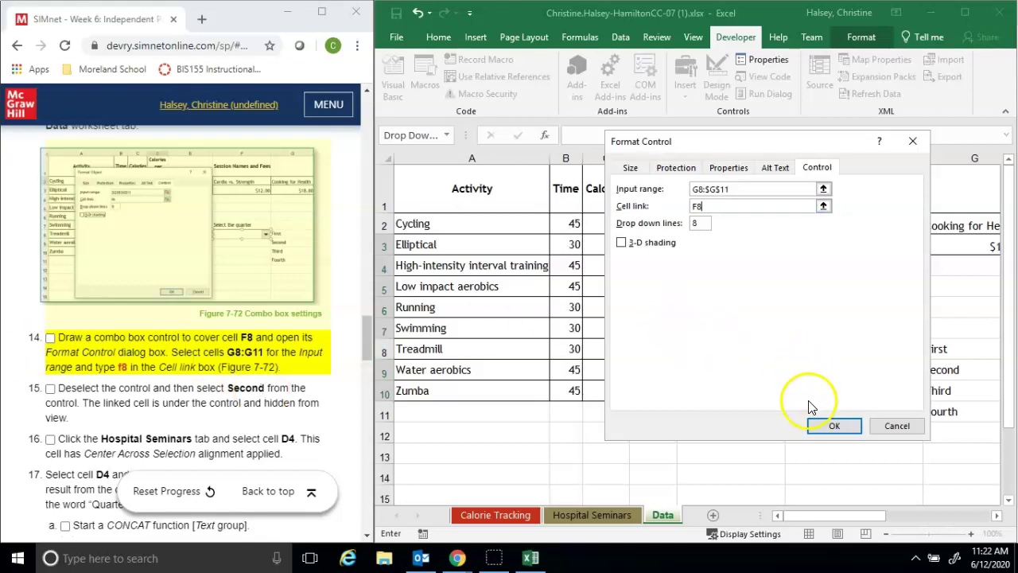
click(831, 426)
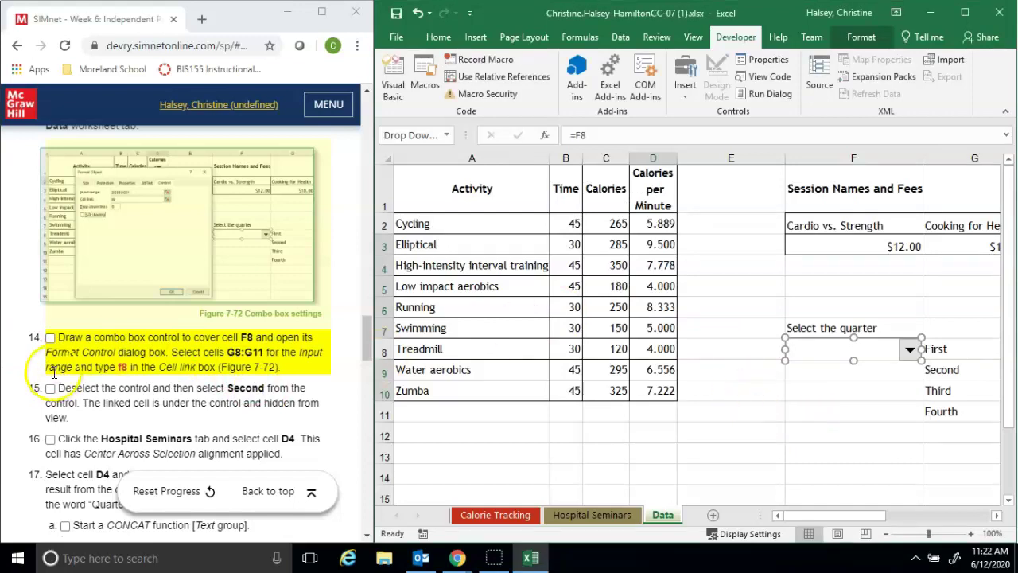
click(49, 343)
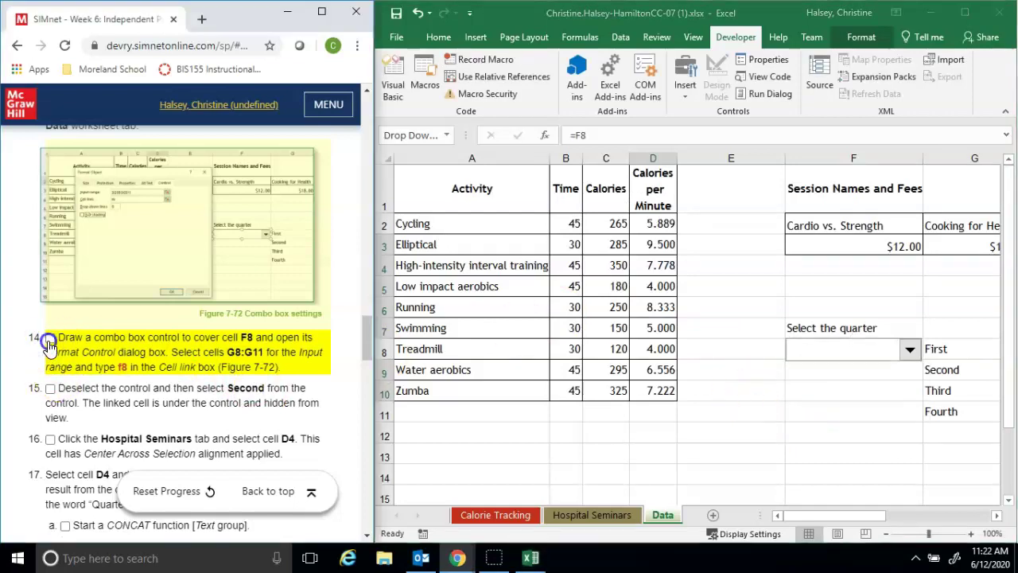
Step: Deselect the combo box, choose Second from its list, and check off instruction 15
click(884, 421)
click(885, 421)
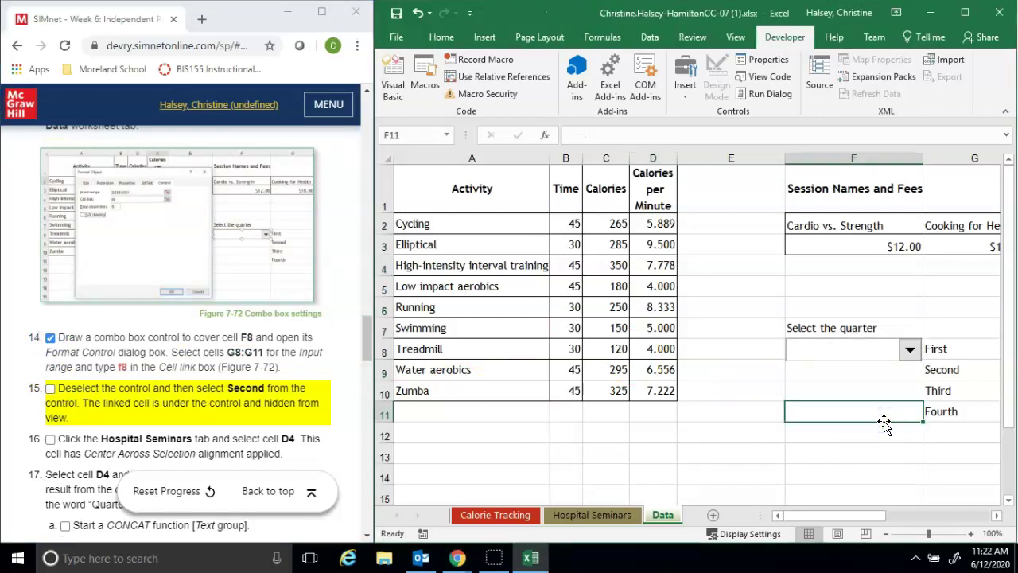
click(911, 350)
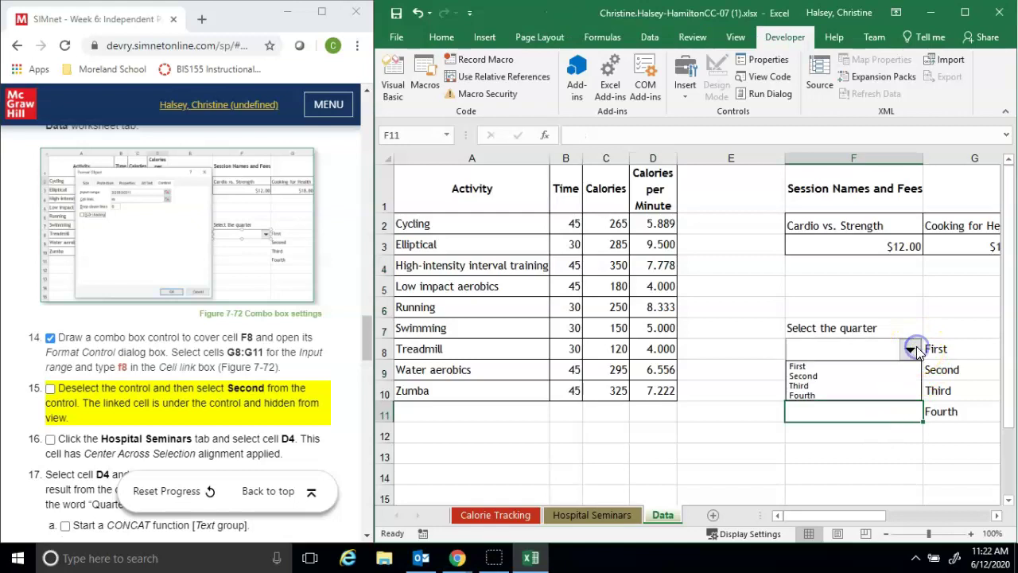
click(865, 377)
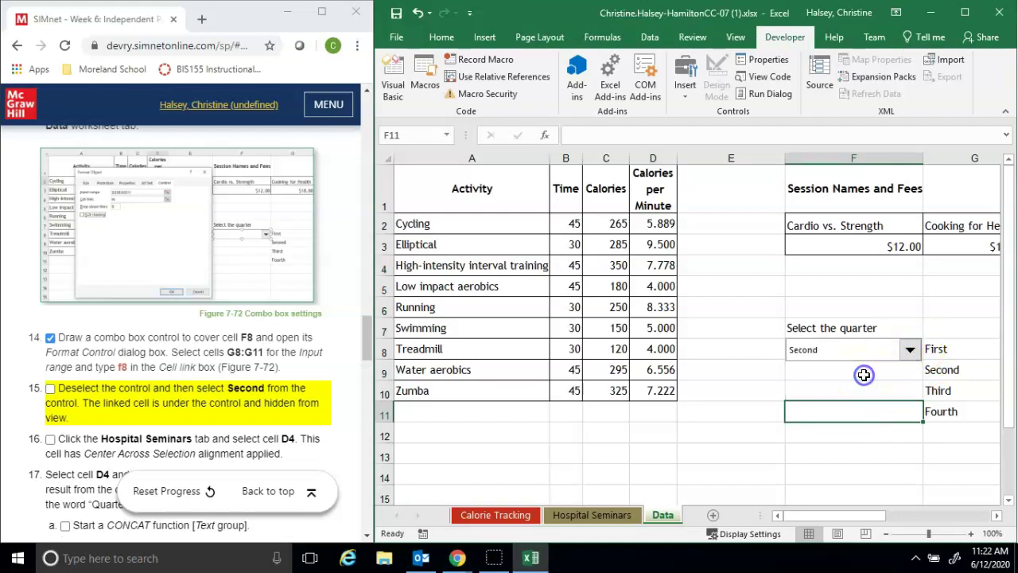
click(50, 394)
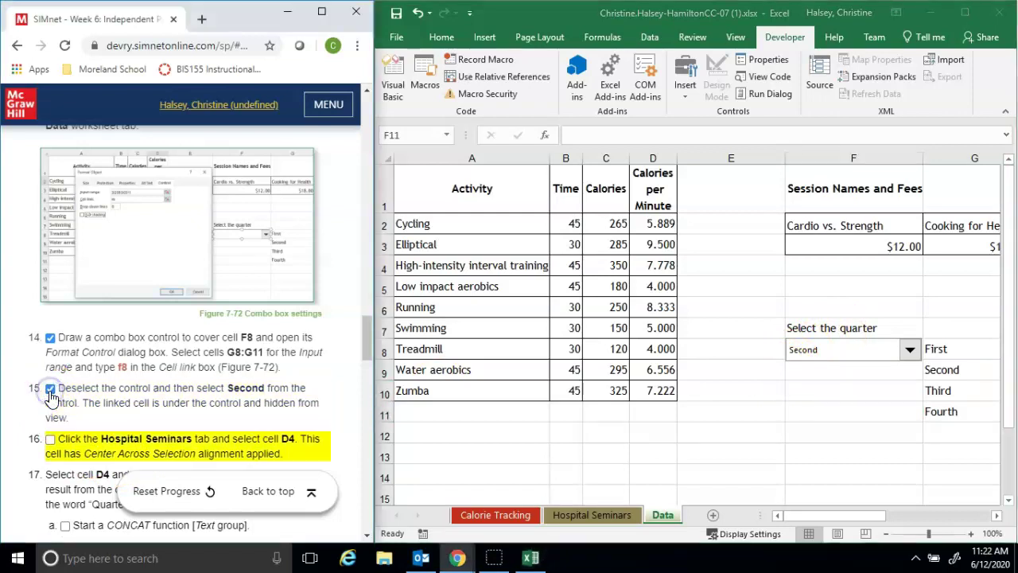
Step: Switch to the Hospital Seminars sheet, select cell D4, and check off instruction 16
drag(366, 345, 364, 378)
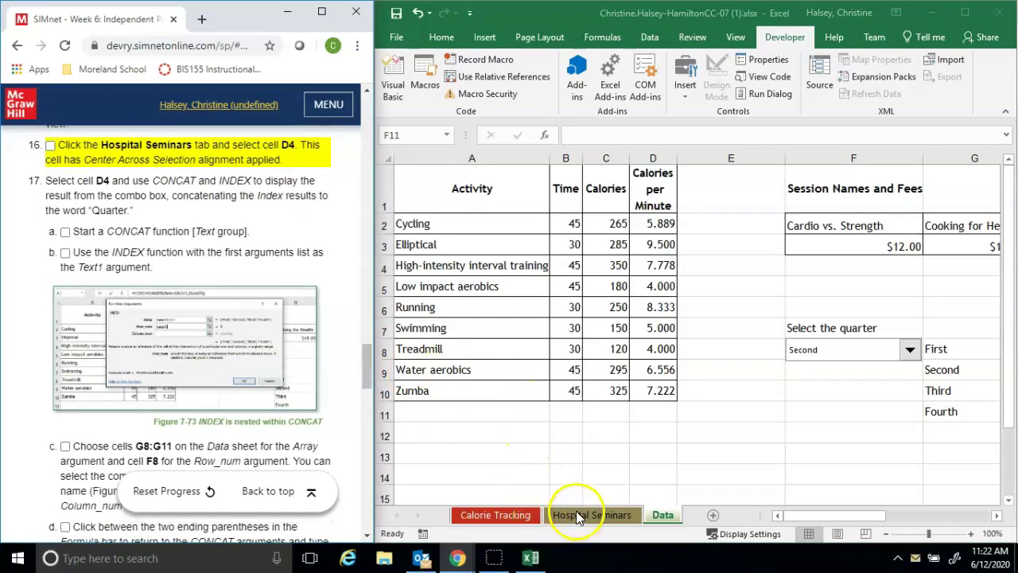
click(579, 516)
click(578, 515)
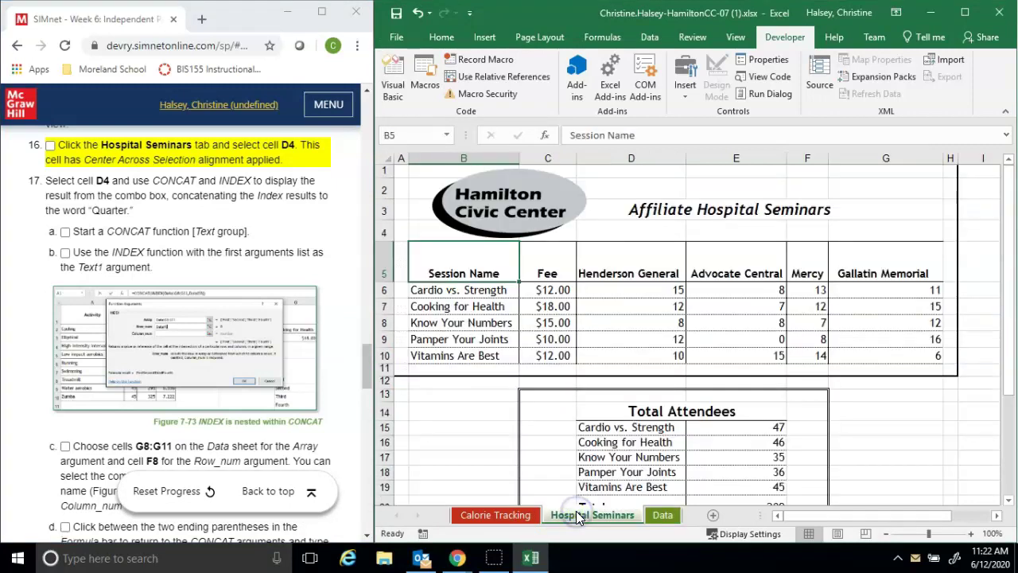
click(634, 232)
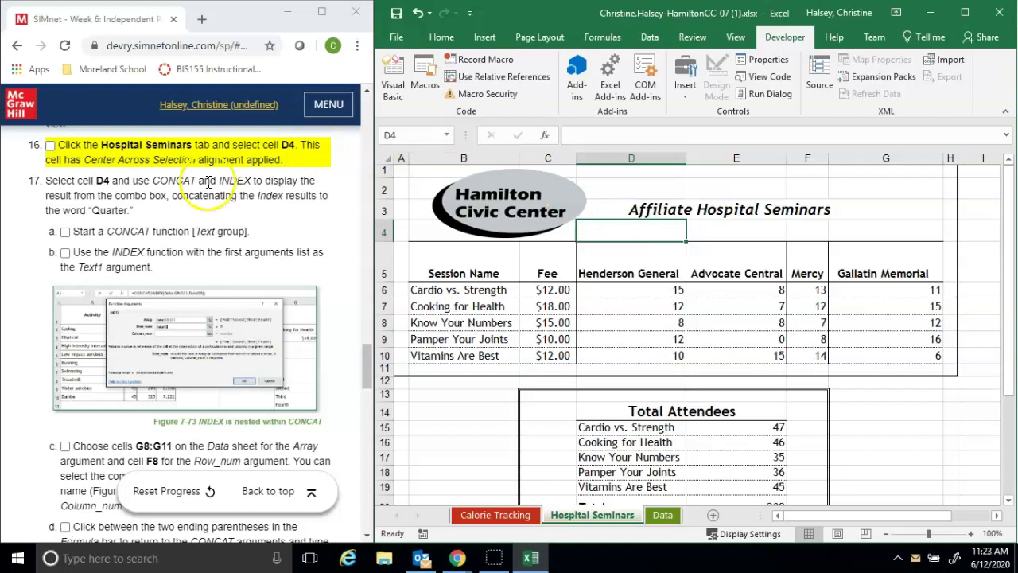
click(49, 146)
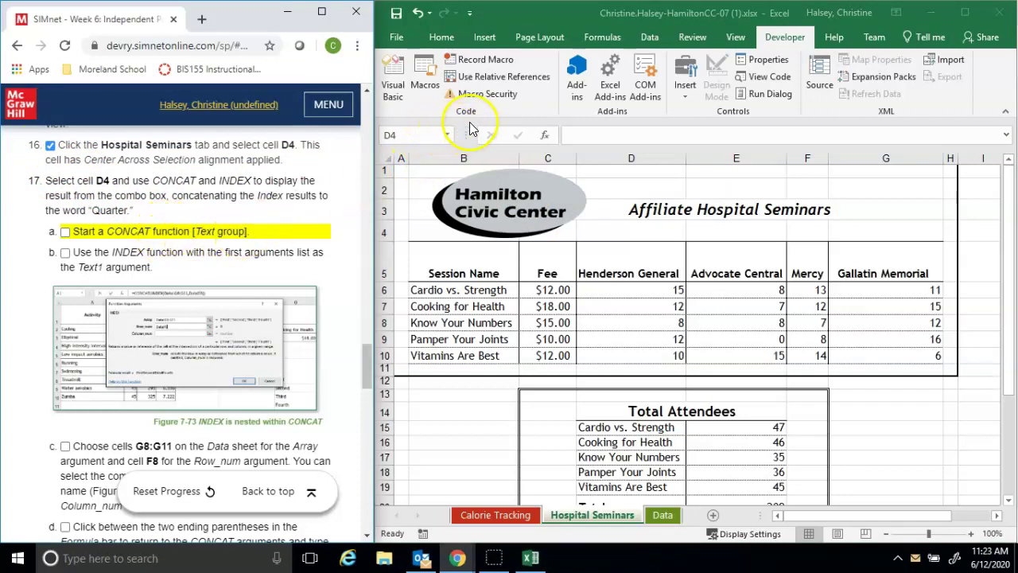
Step: Start a CONCAT function in cell D4 of the Hospital Seminars sheet and check off instruction 17a
click(648, 229)
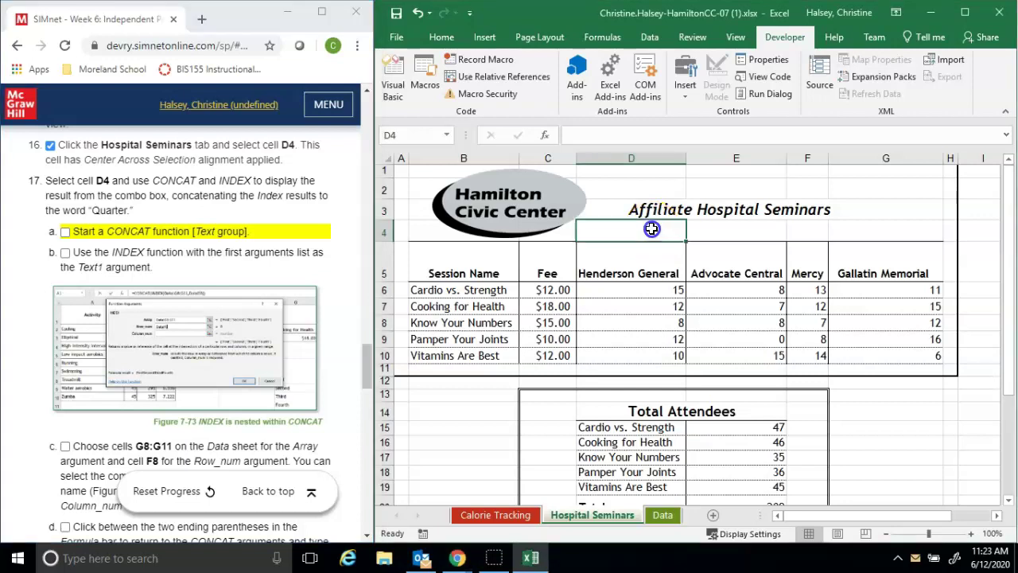
click(484, 37)
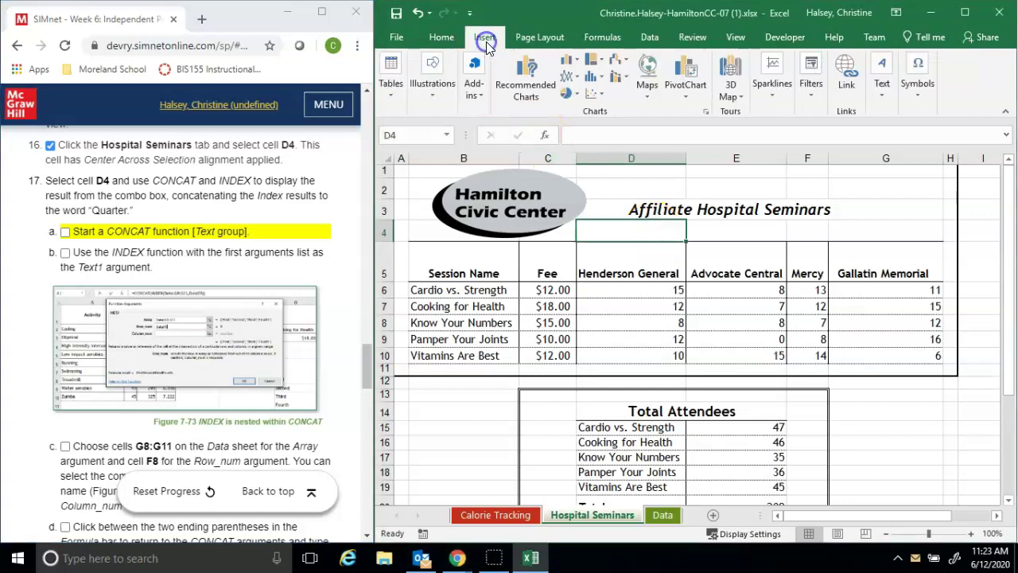
click(602, 37)
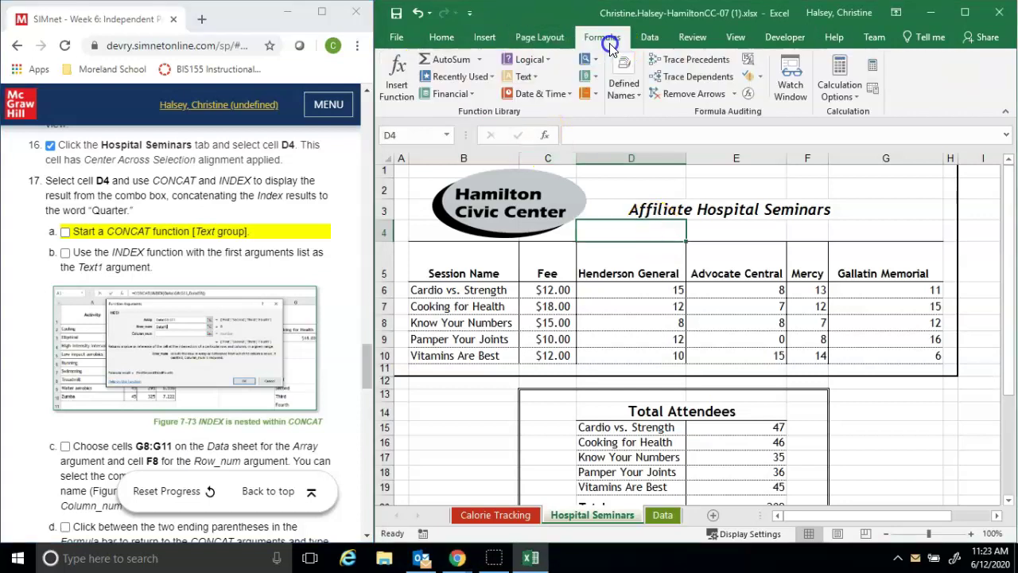
click(396, 87)
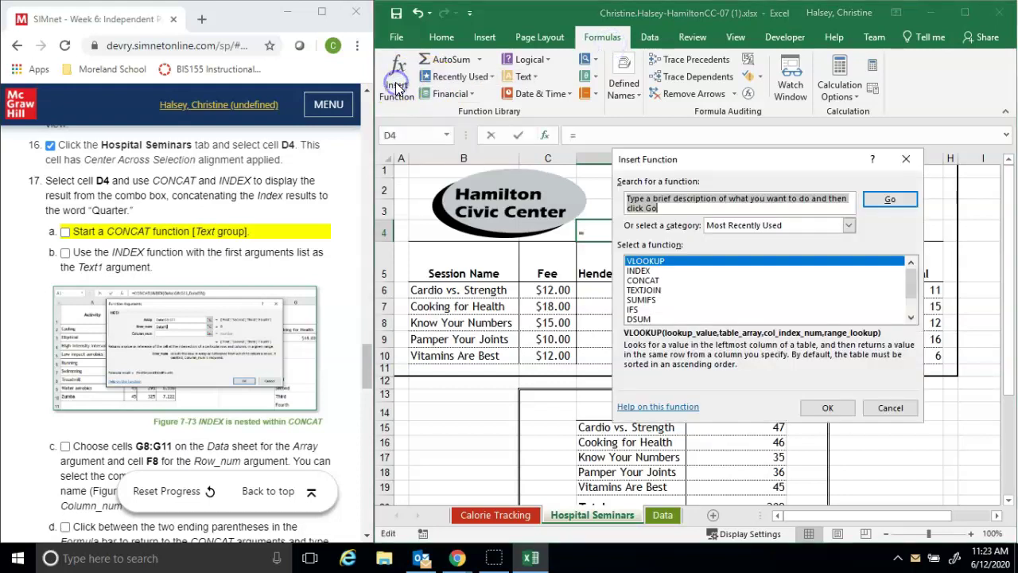
text(concat)
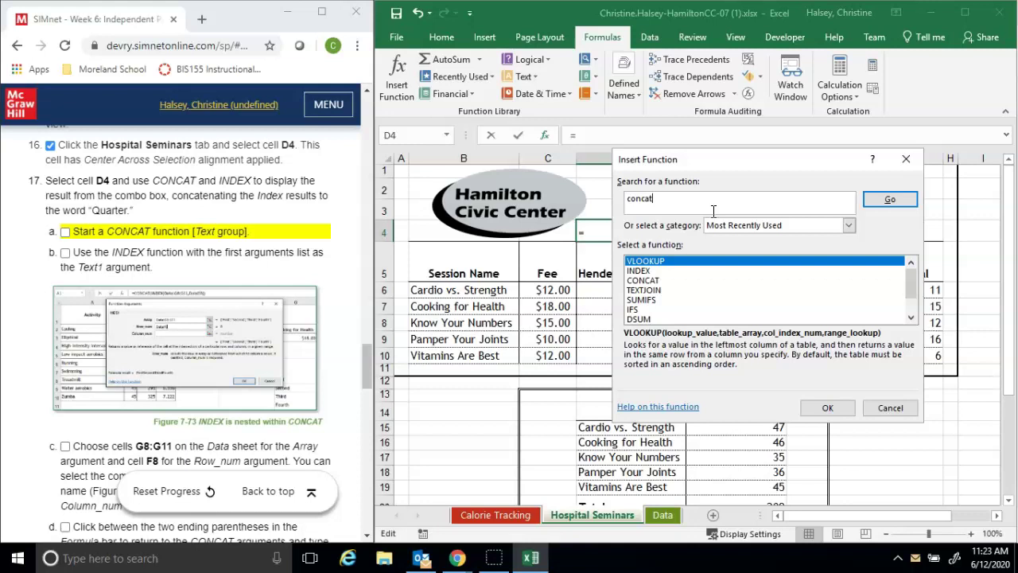
key(Return)
click(670, 264)
click(819, 408)
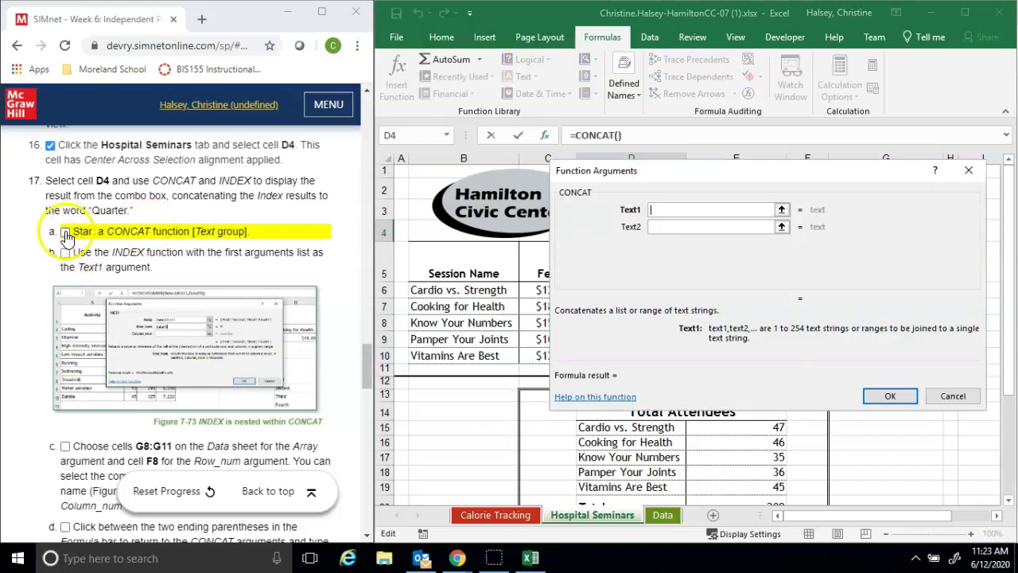
click(66, 232)
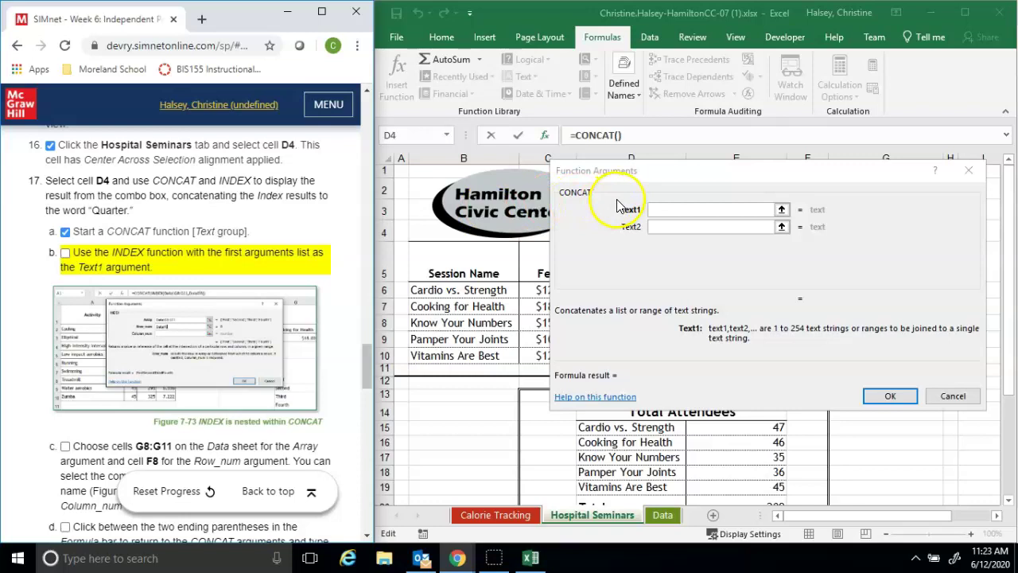
Step: Nest an INDEX function with the array,row_num,column_num argument list as CONCAT's Text1 argument, and check off instruction 17b
click(684, 208)
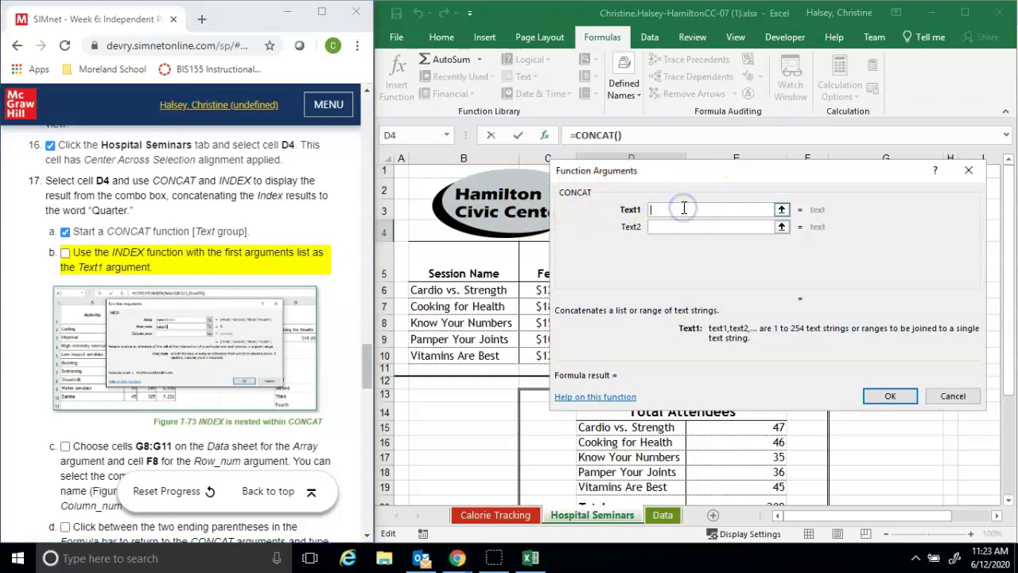
click(448, 136)
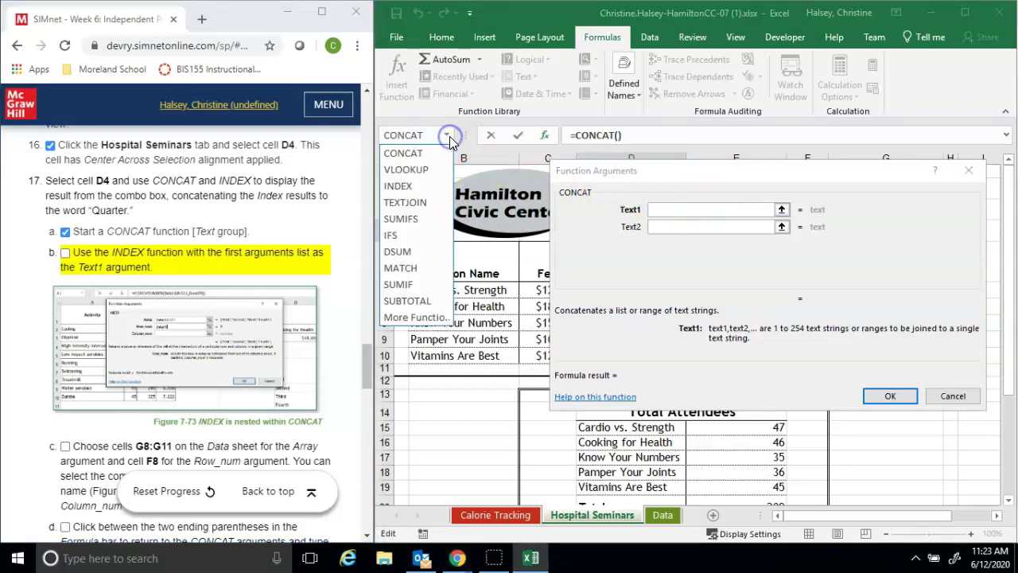
click(430, 187)
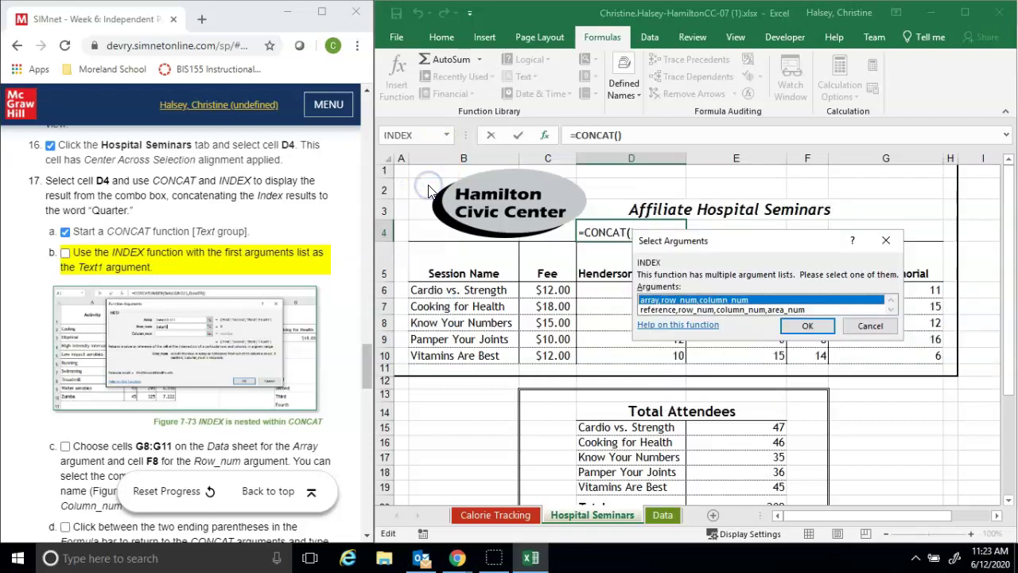
click(807, 326)
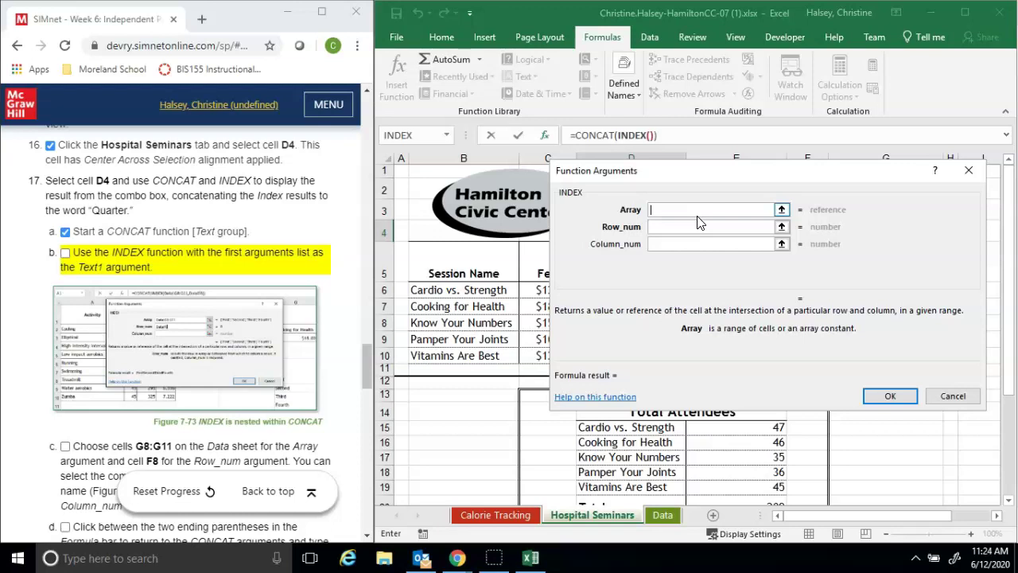
click(25, 535)
scroll(29, 505, down, 1)
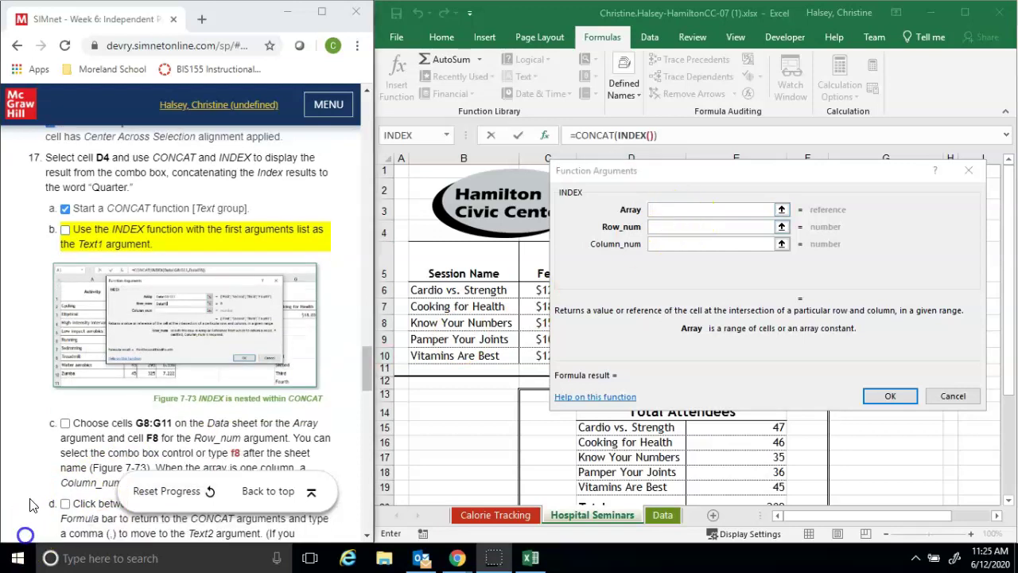
click(65, 230)
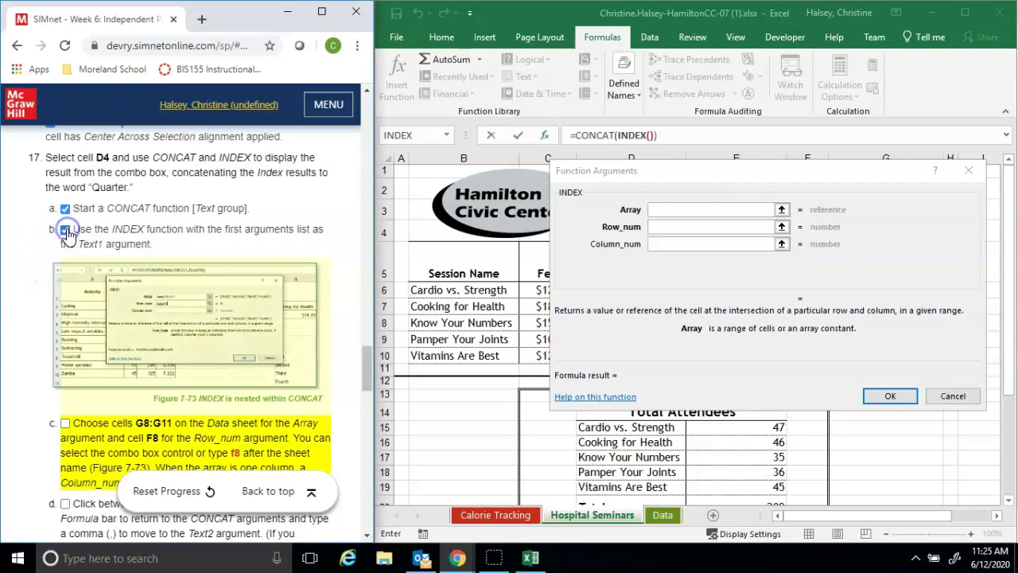
Step: Set the nested INDEX function's Array argument to cells G8:G11 on the Data sheet
drag(372, 366, 371, 395)
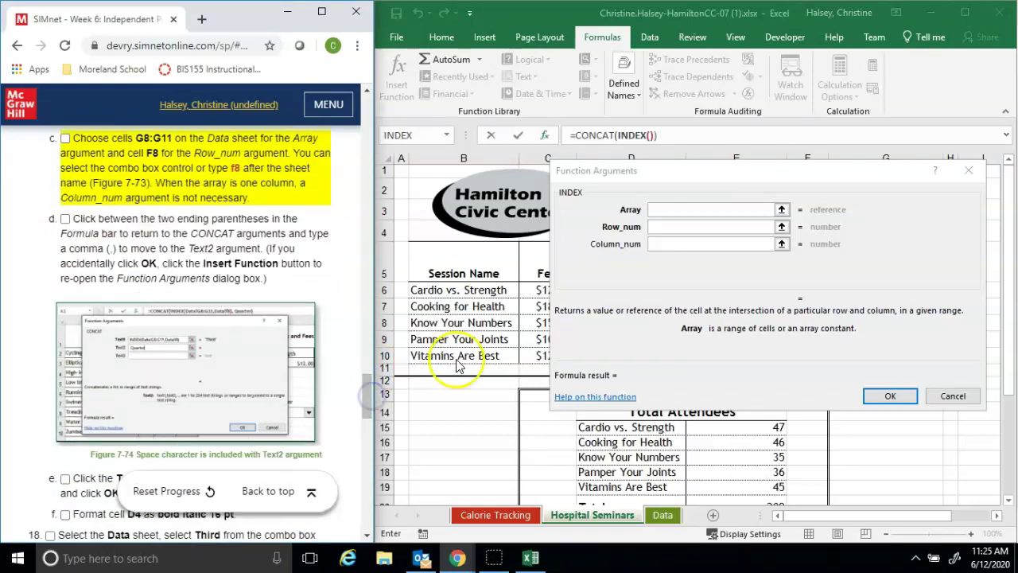
click(666, 210)
click(663, 515)
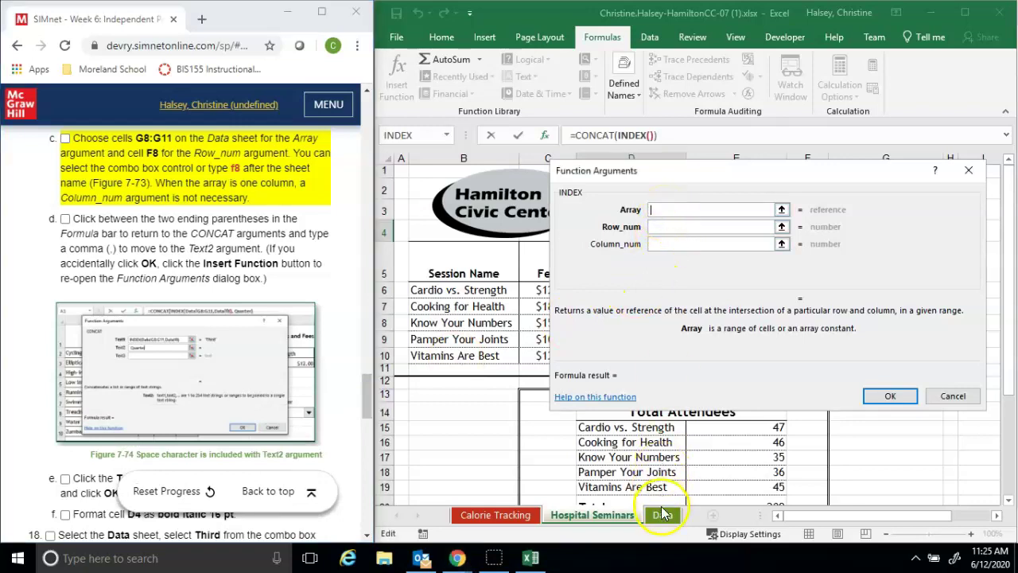
click(665, 517)
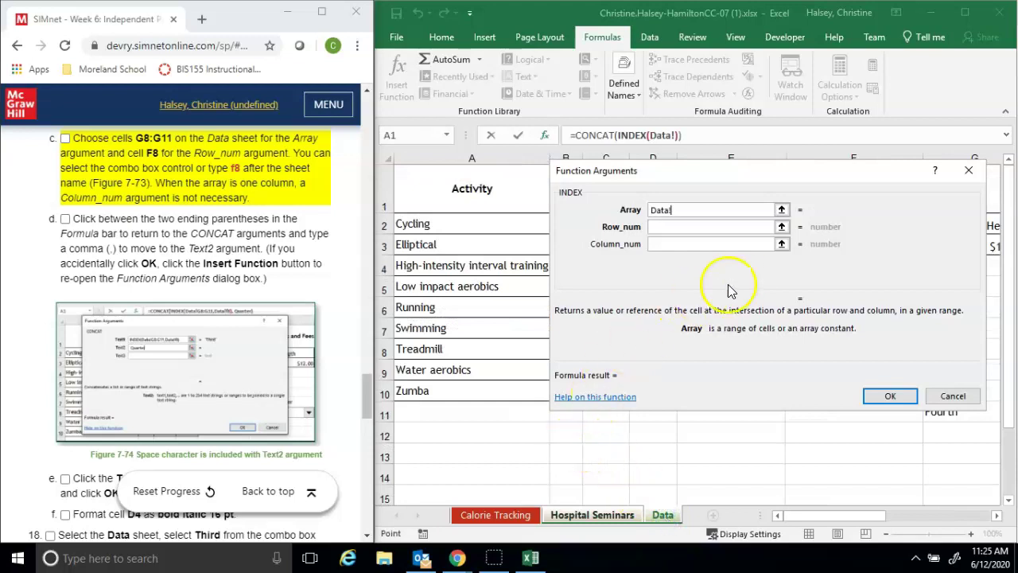
drag(753, 176, 837, 249)
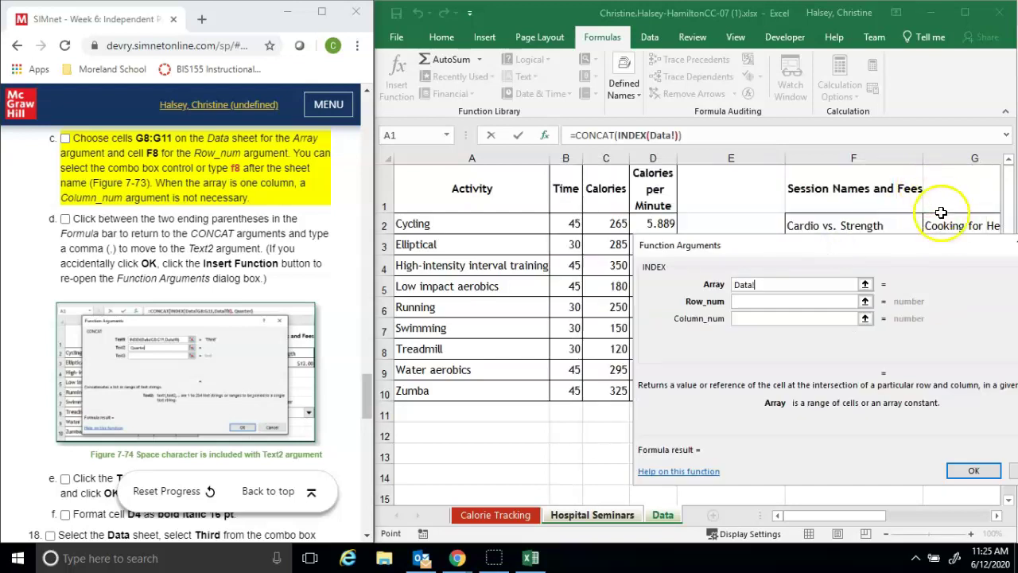
drag(951, 225, 951, 306)
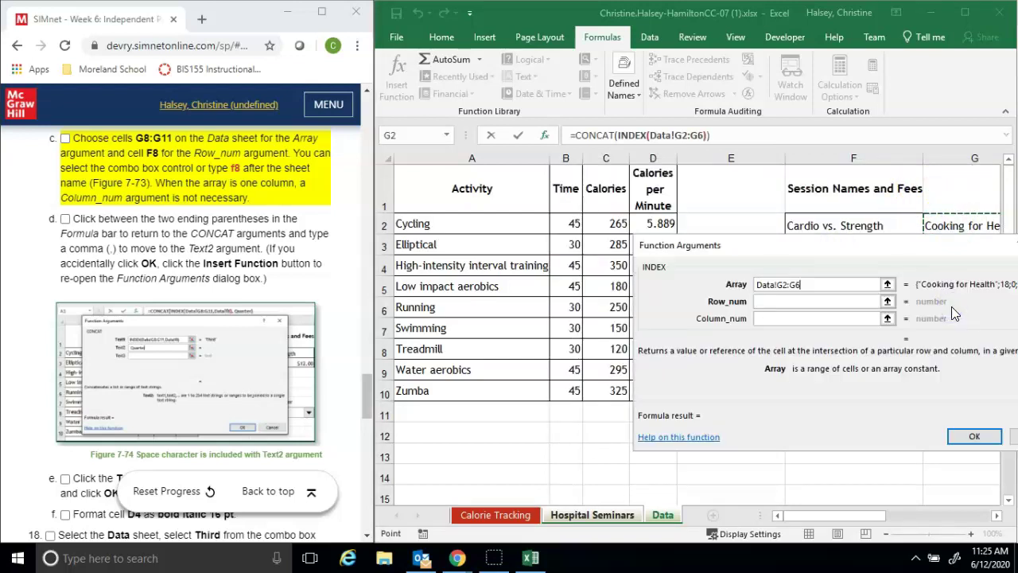
drag(944, 251, 712, 260)
click(944, 348)
drag(944, 348, 955, 410)
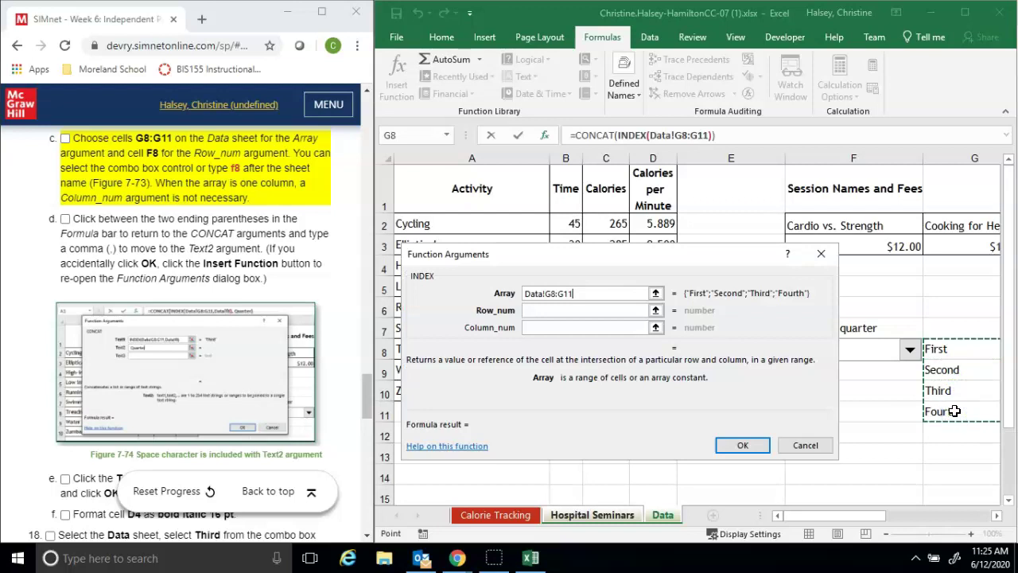
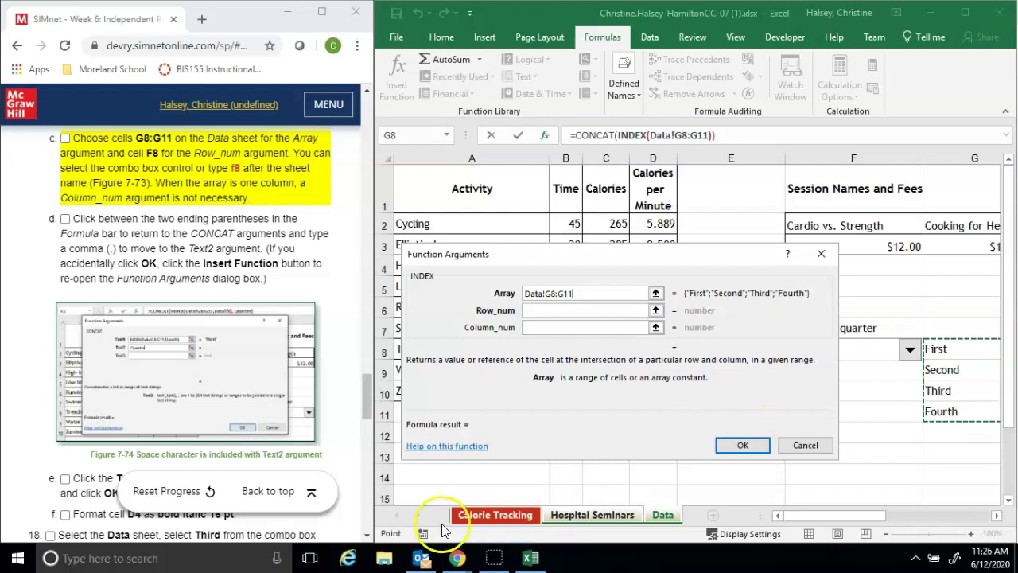
Step: Examine the Figure 7-74 image in its own enlarged browser tab, then close it and restore the SIMnet instructions window
right_click(194, 372)
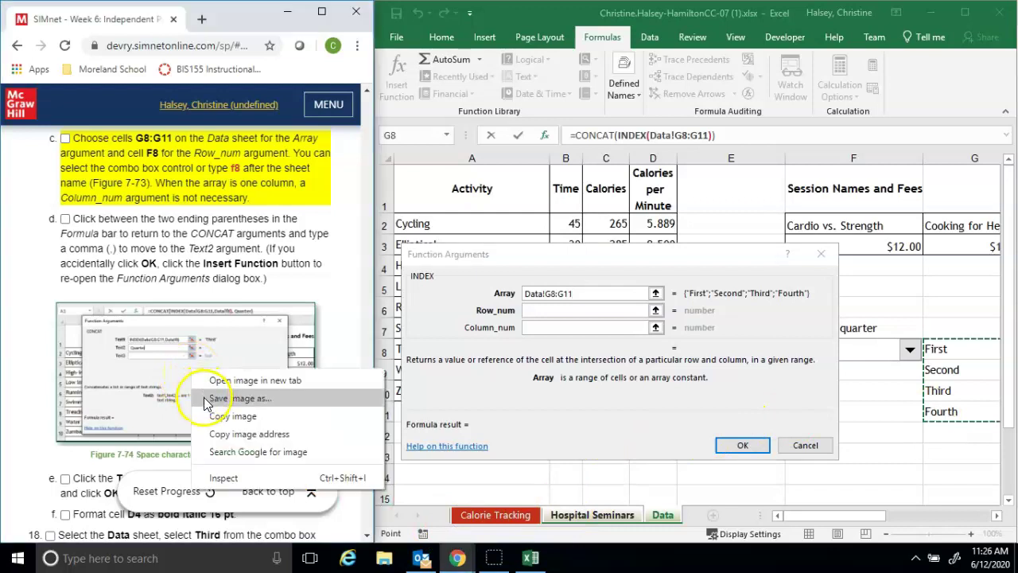
click(210, 376)
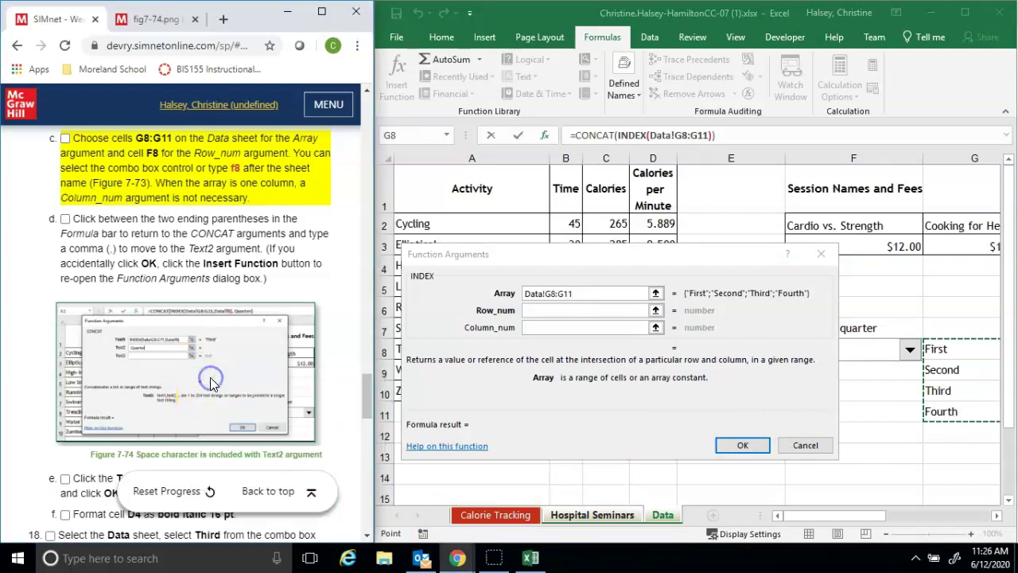
click(156, 16)
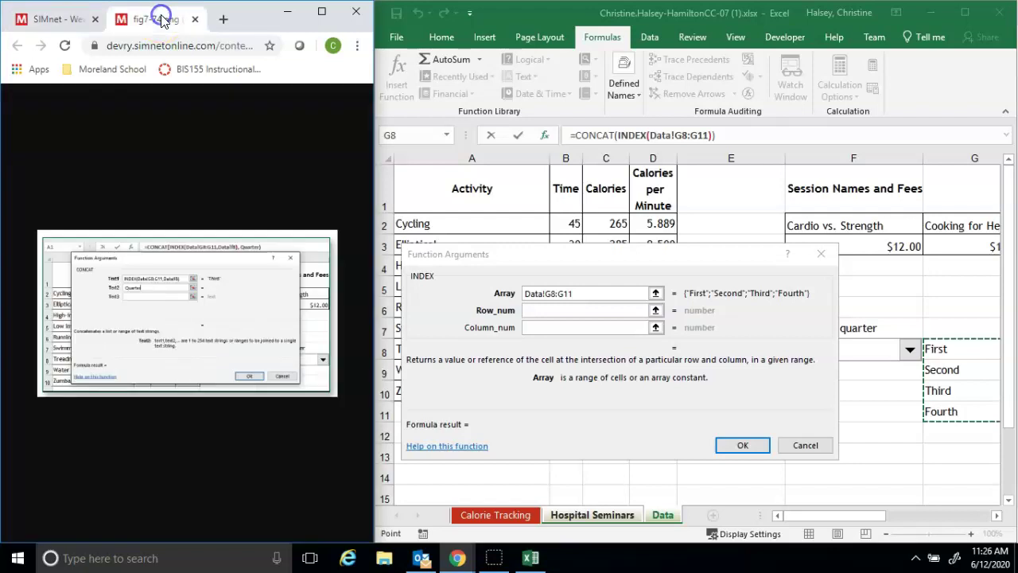
click(321, 12)
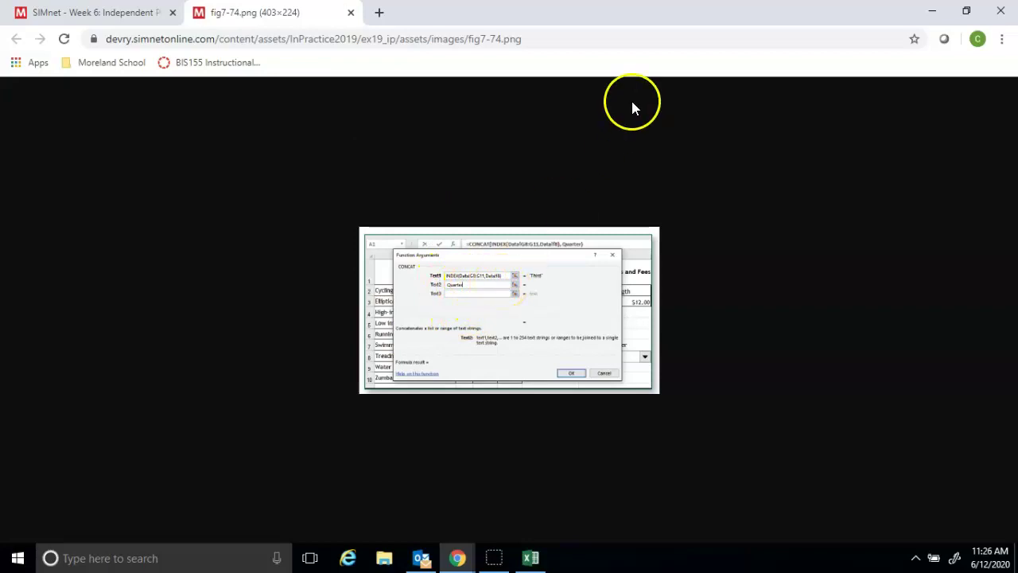
click(354, 14)
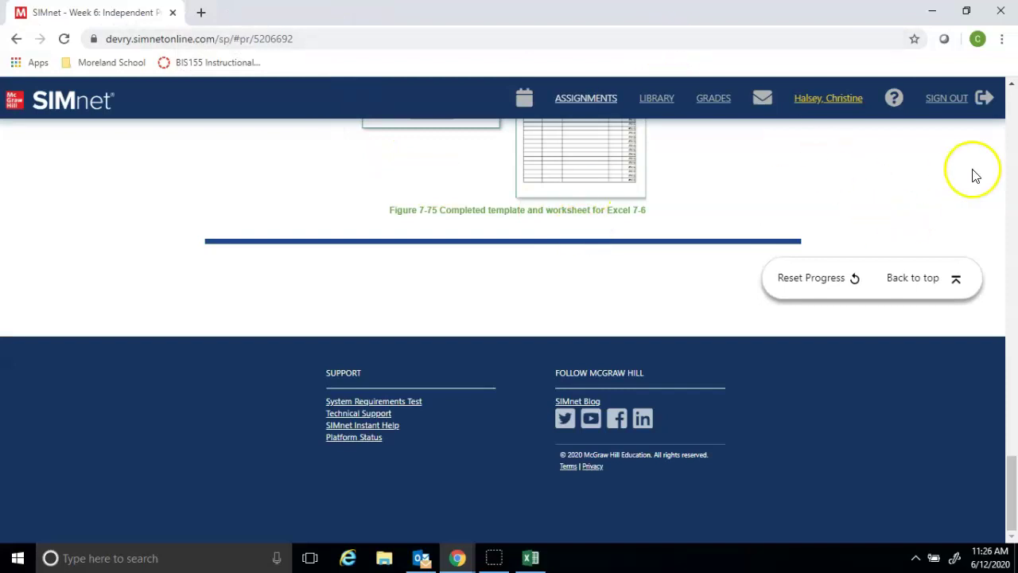
double_click(739, 16)
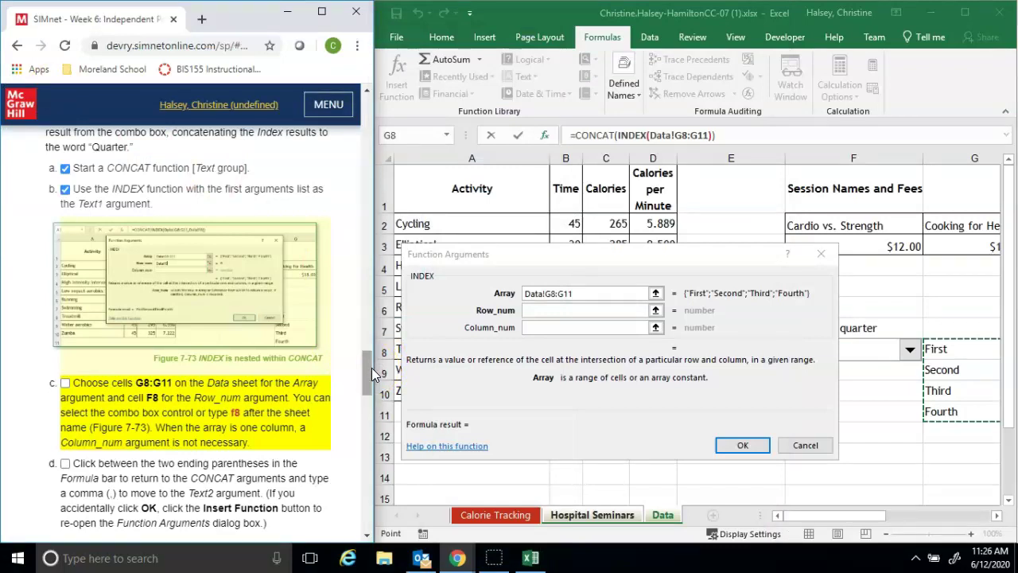
Step: Point the INDEX function's Row_num argument to the combo box's linked cell F8 on the Data sheet
click(538, 311)
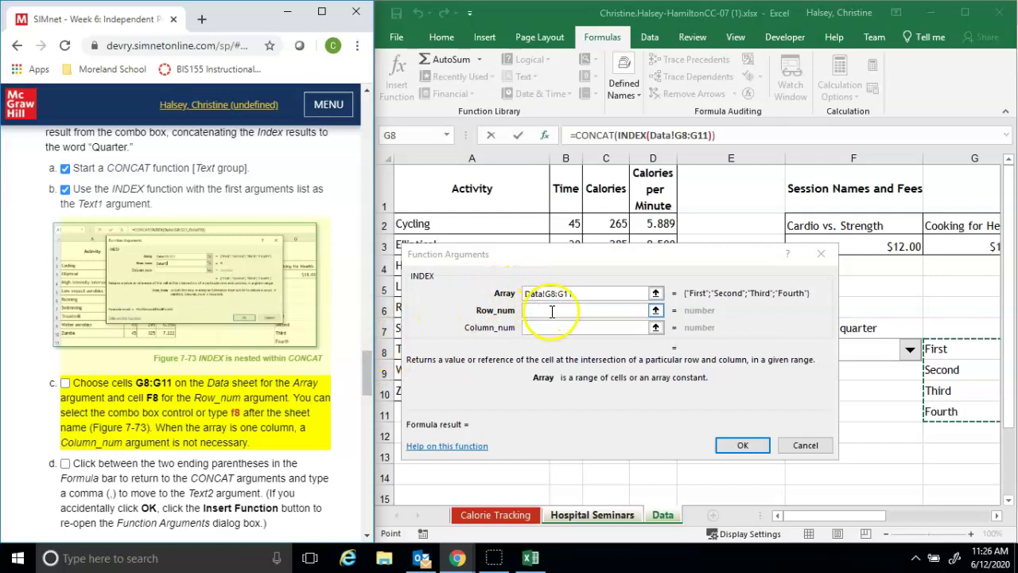
click(551, 309)
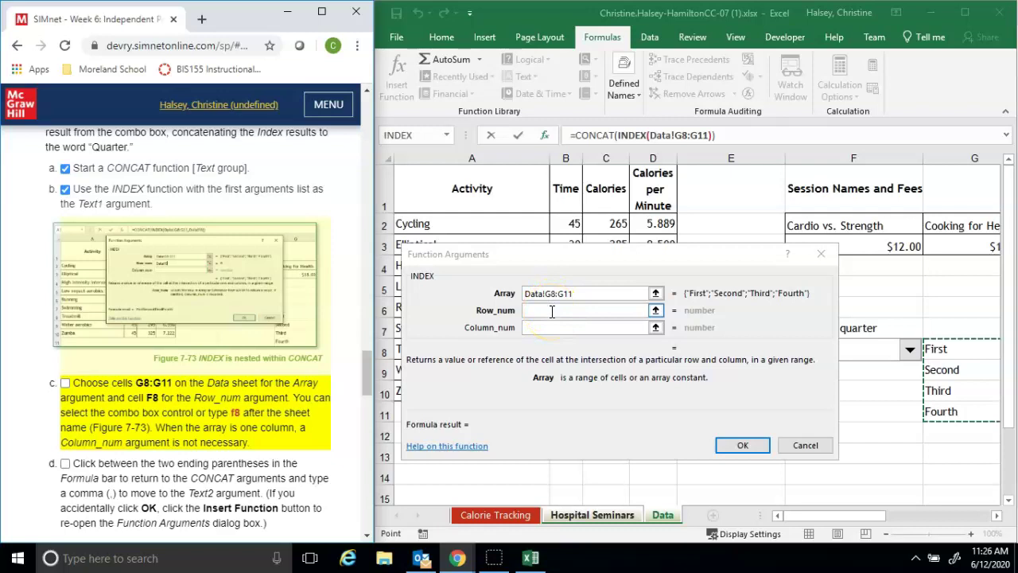
click(551, 310)
click(662, 516)
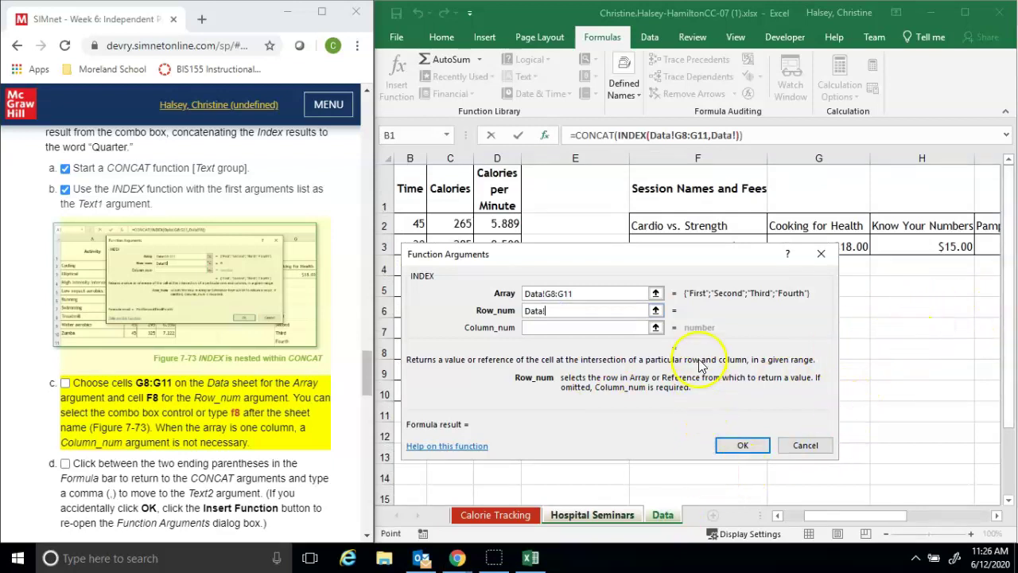
key(F2)
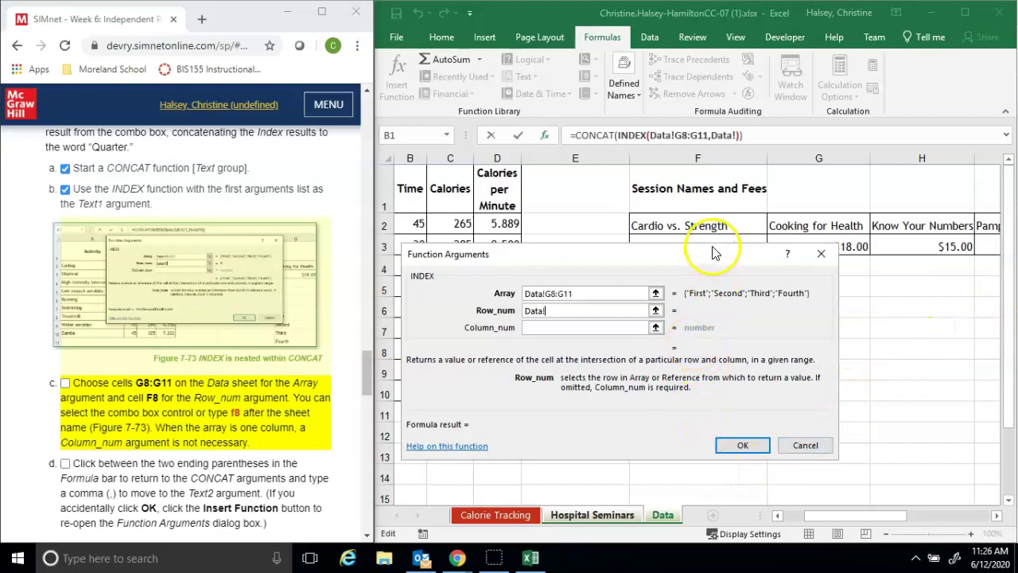
drag(713, 253, 746, 405)
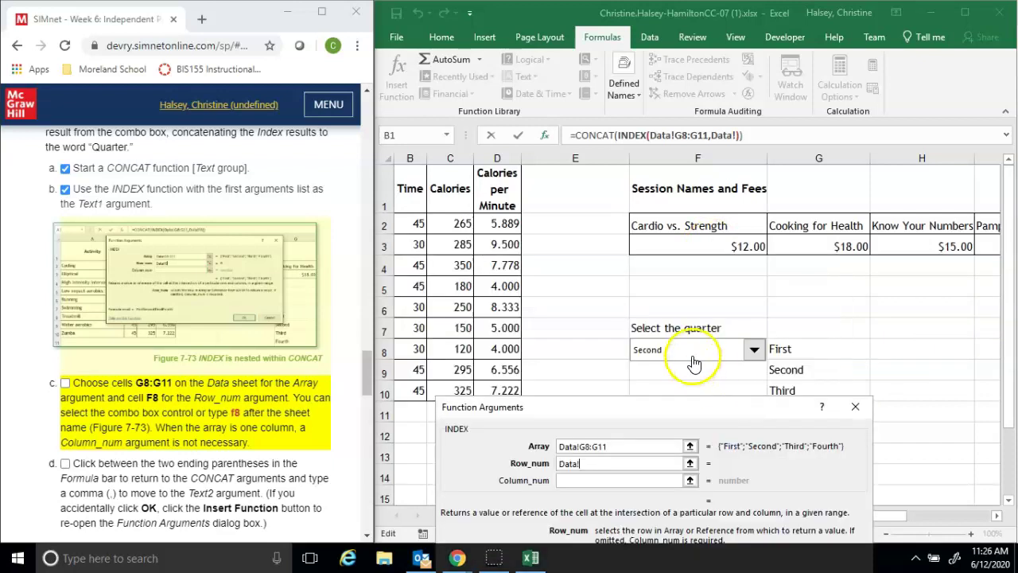
click(692, 358)
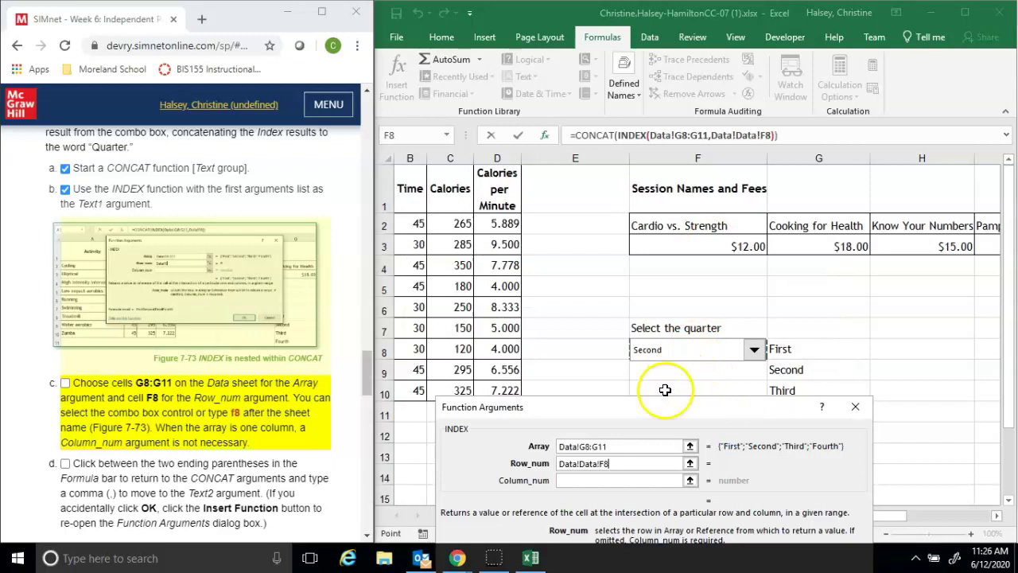
Step: Clear the Row_num argument's duplicated sheet reference and reselect cell F8 so the argument is Data!F8
key(BackSpace)
key(BackSpace)
key(BackSpace)
key(BackSpace)
key(BackSpace)
key(BackSpace)
key(BackSpace)
key(BackSpace)
key(BackSpace)
key(BackSpace)
key(BackSpace)
key(BackSpace)
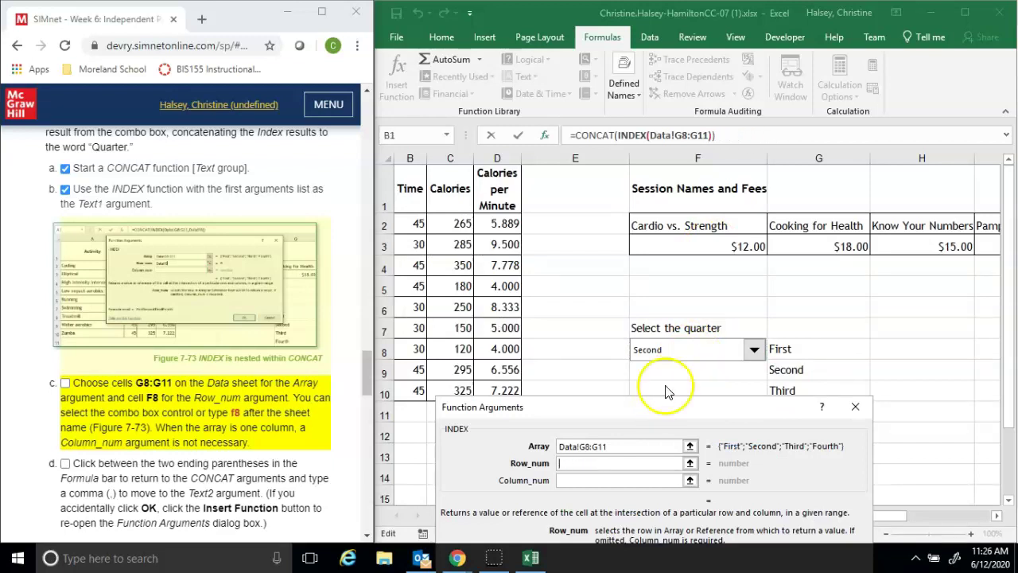
click(683, 347)
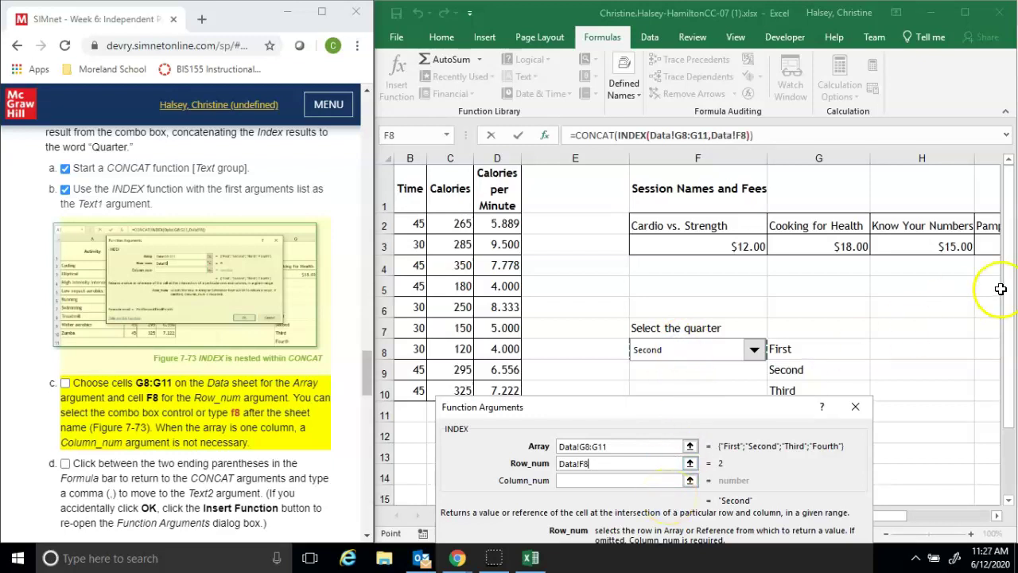
Step: Accept the INDEX arguments, leaving Column_num empty, and check off instruction 17c
drag(1013, 284, 1008, 329)
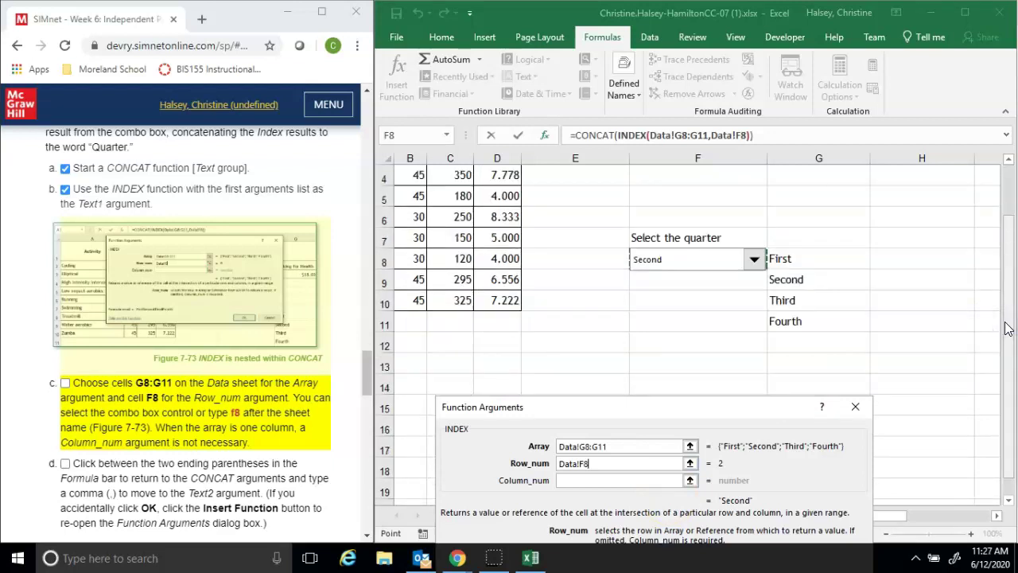
drag(1009, 329, 1008, 344)
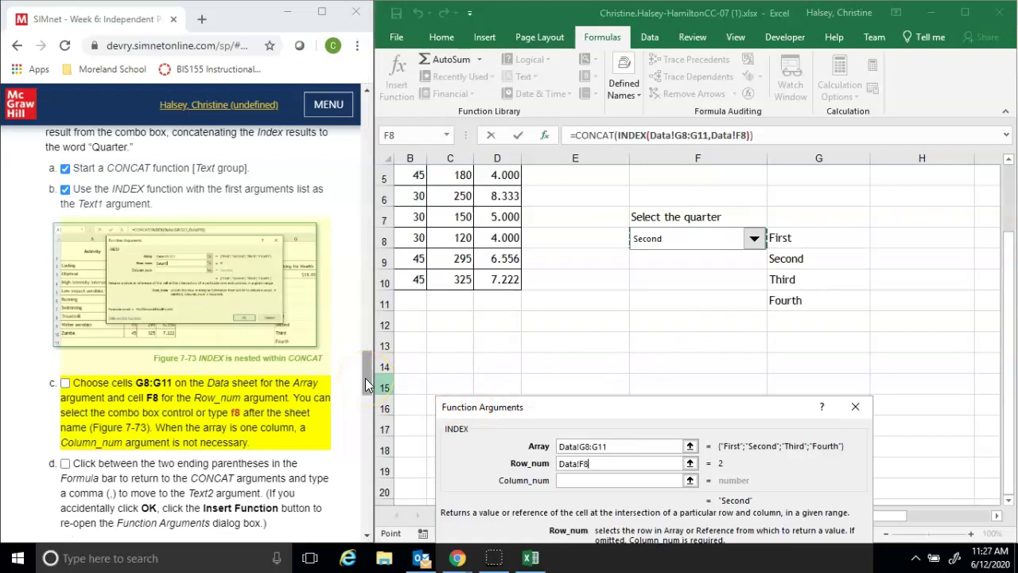
drag(365, 380, 365, 404)
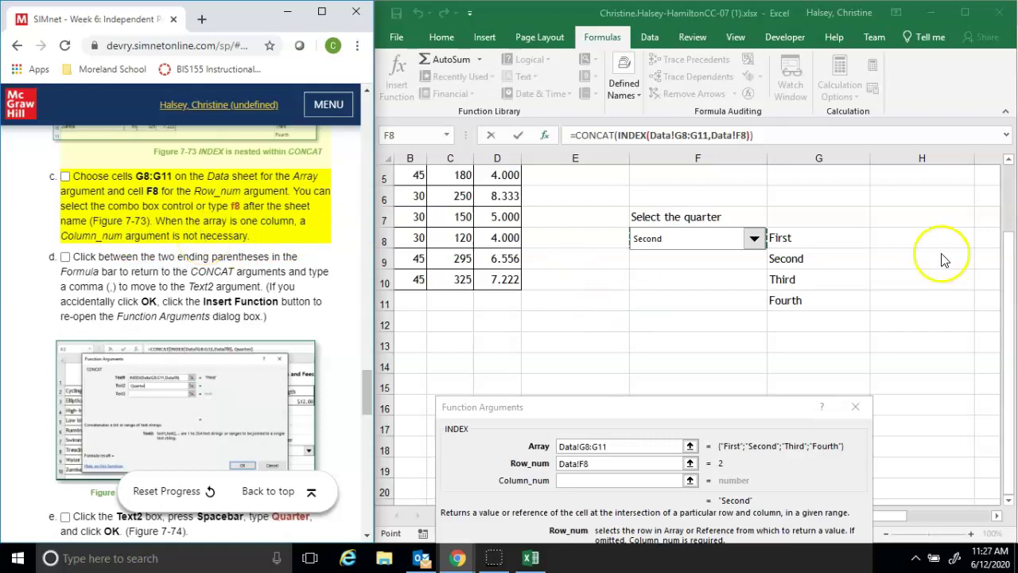
click(1012, 316)
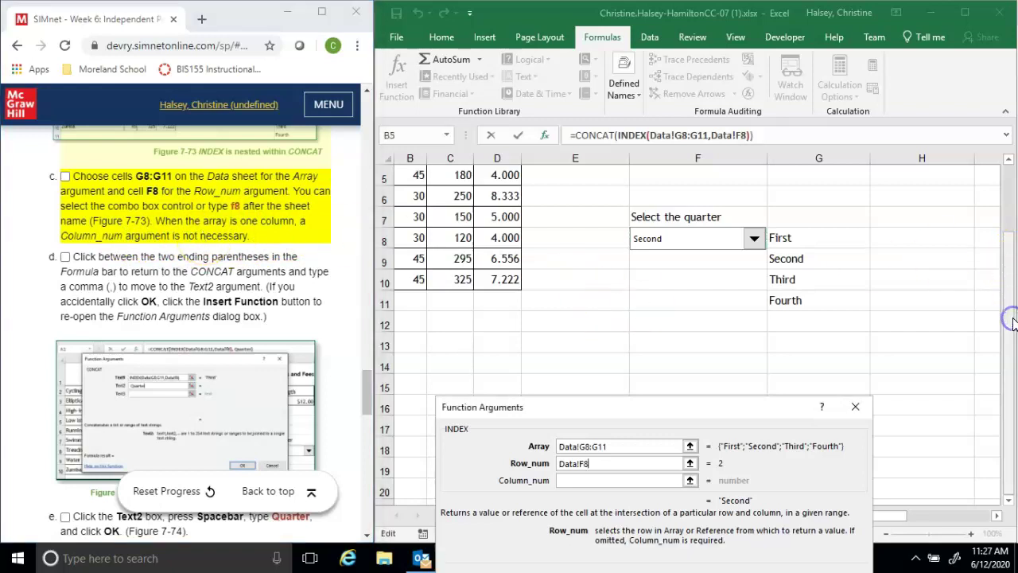
drag(751, 412, 818, 236)
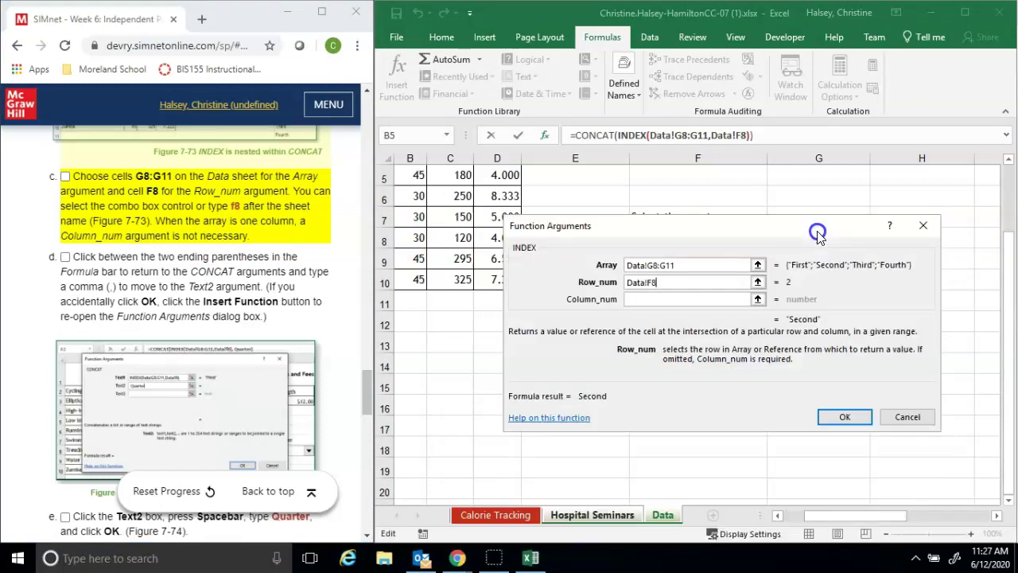
click(837, 419)
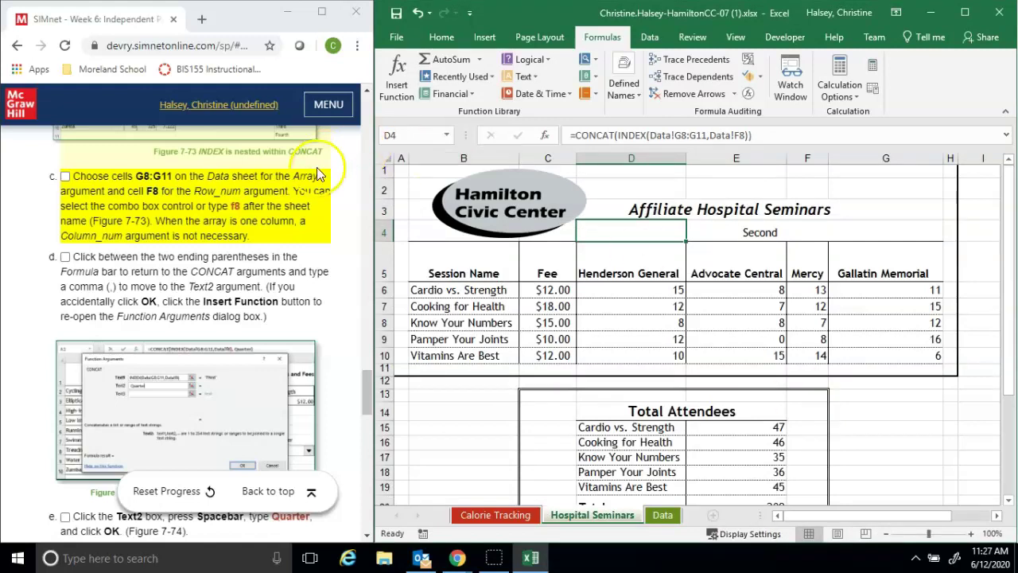
click(66, 178)
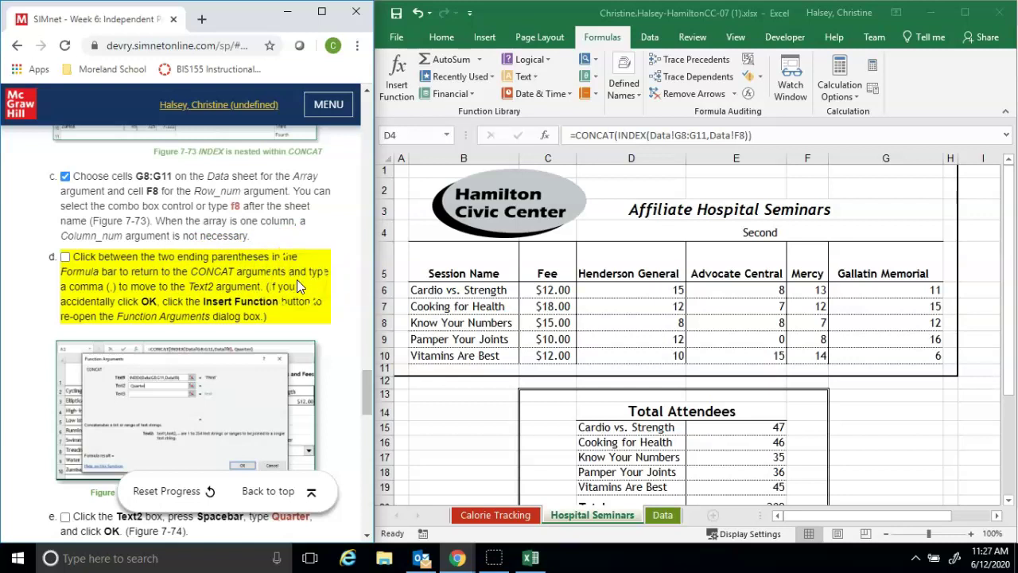
click(744, 136)
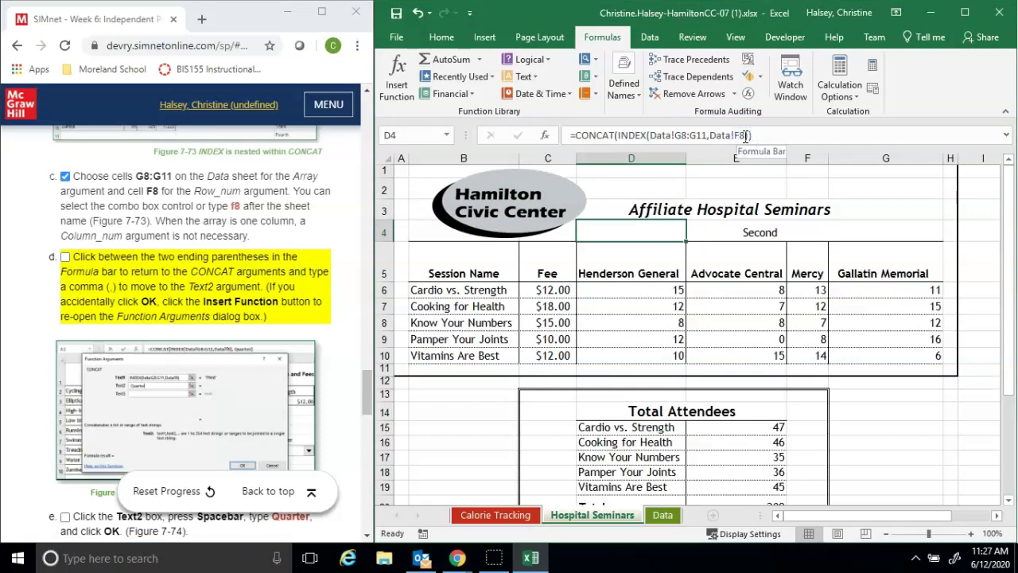
text(,)
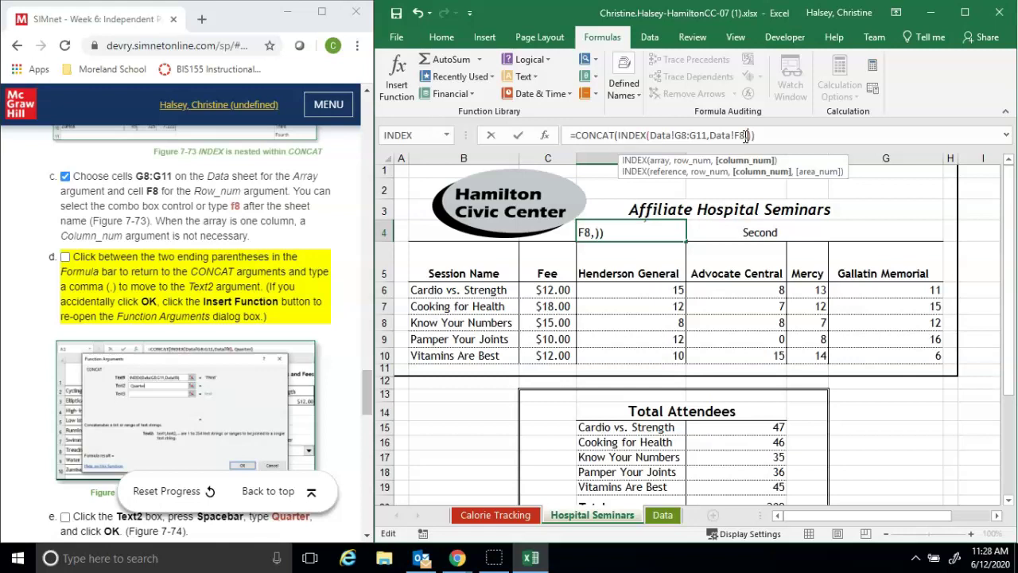
click(736, 135)
click(397, 87)
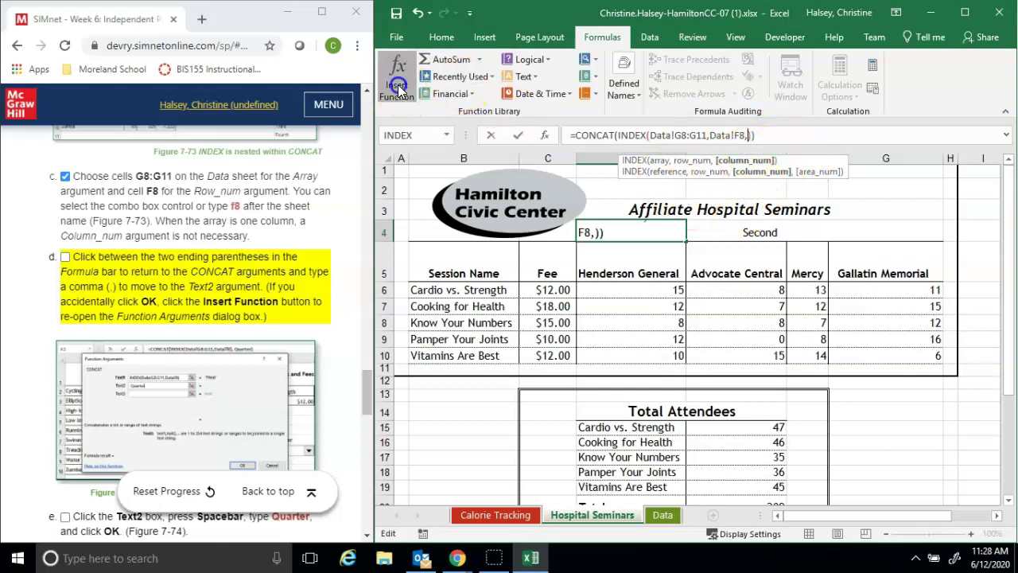
click(761, 365)
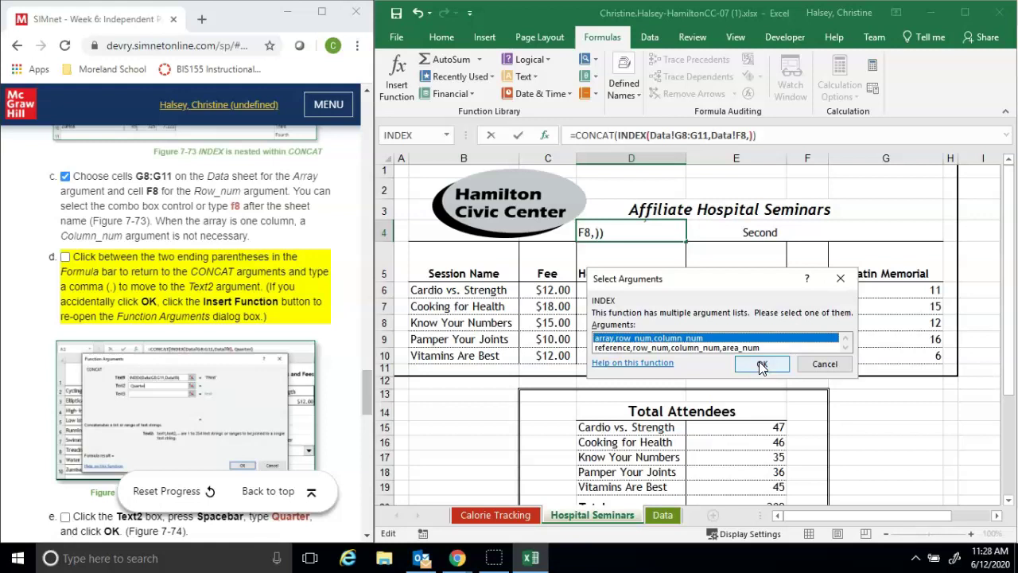
click(700, 267)
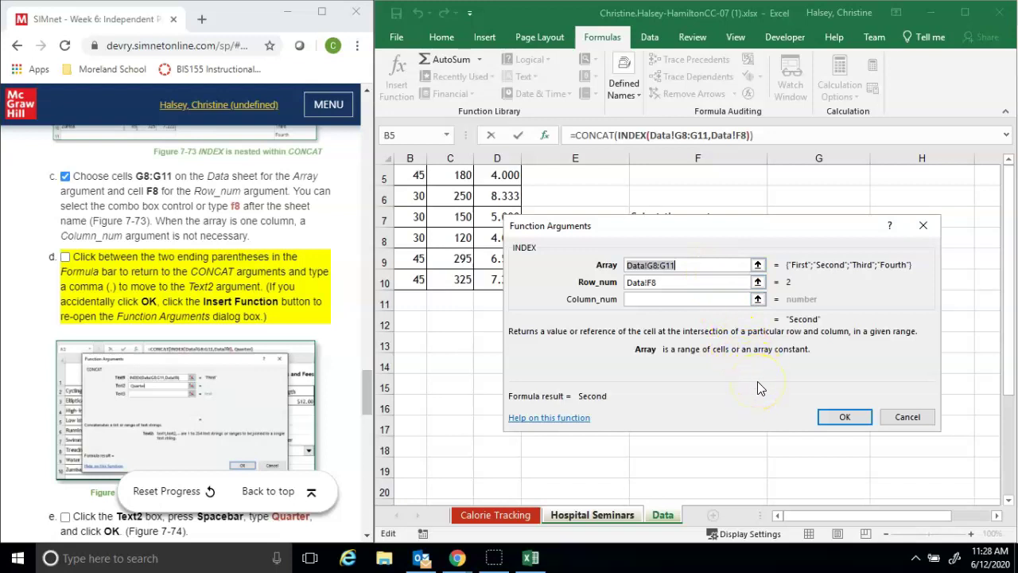
click(843, 420)
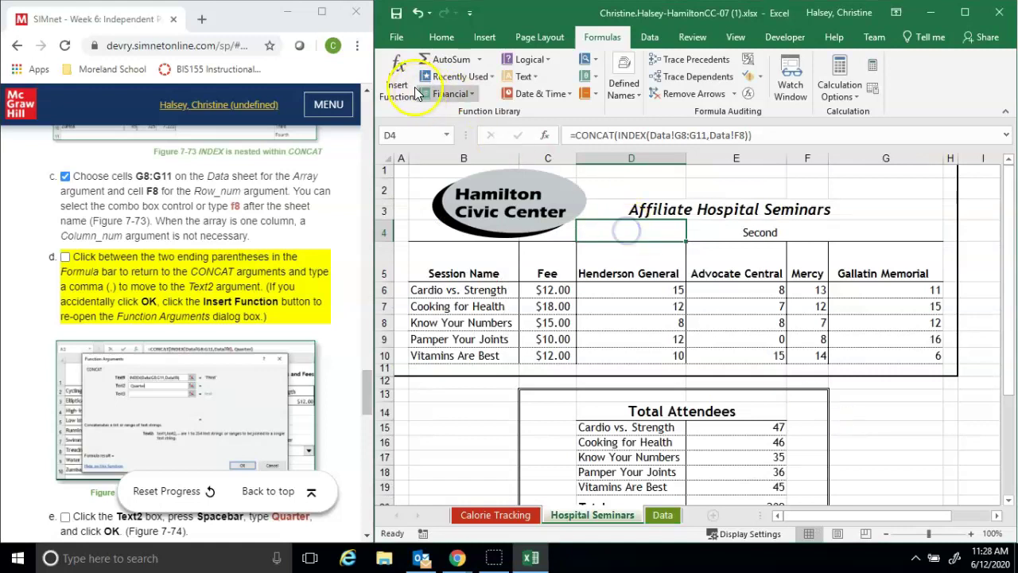
Step: Reopen the CONCAT function arguments for cell D4, move to the Text2 argument, and check off instruction 17d
click(408, 87)
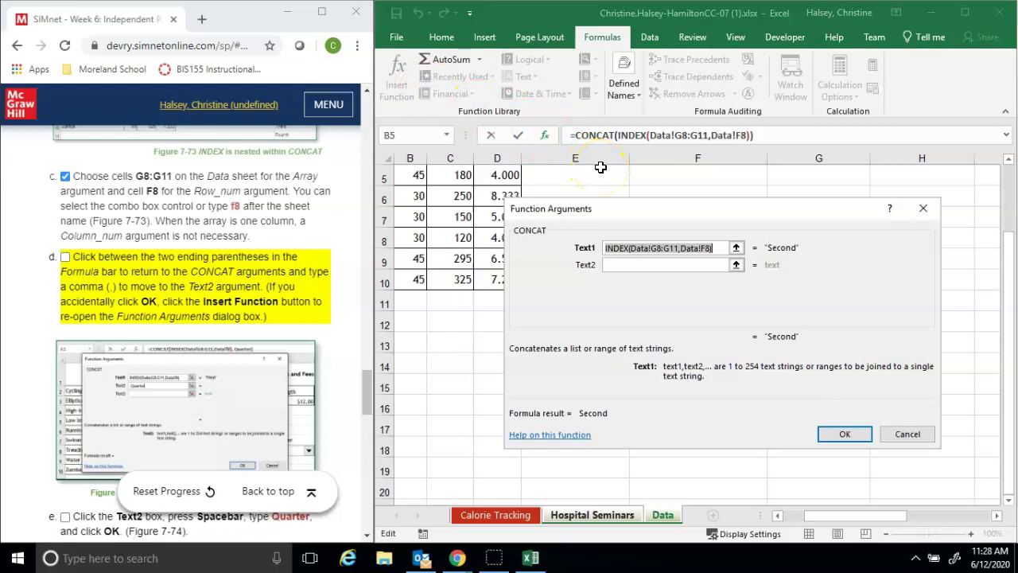
click(668, 265)
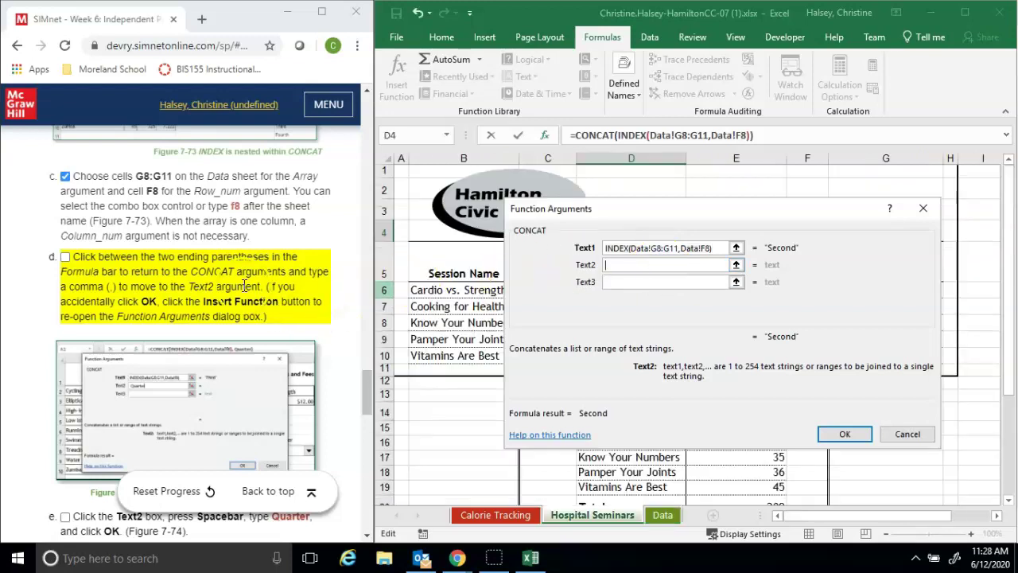
click(49, 270)
click(65, 256)
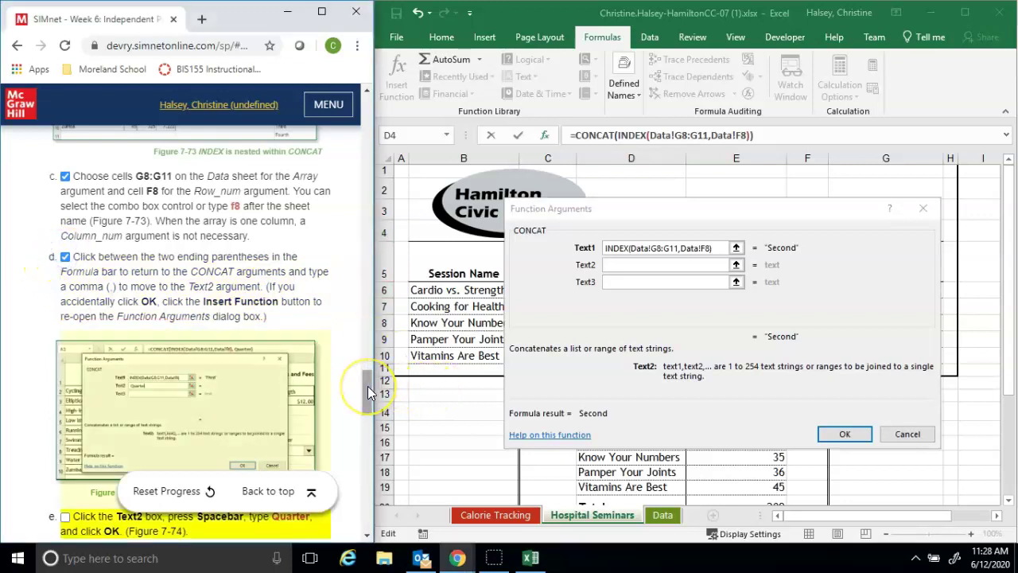
Step: Enter a space followed by Quarter as the CONCAT Text2 argument, check off instruction 17e, and accept the formula
drag(367, 386, 369, 420)
click(609, 272)
click(609, 267)
key(space)
text(Q)
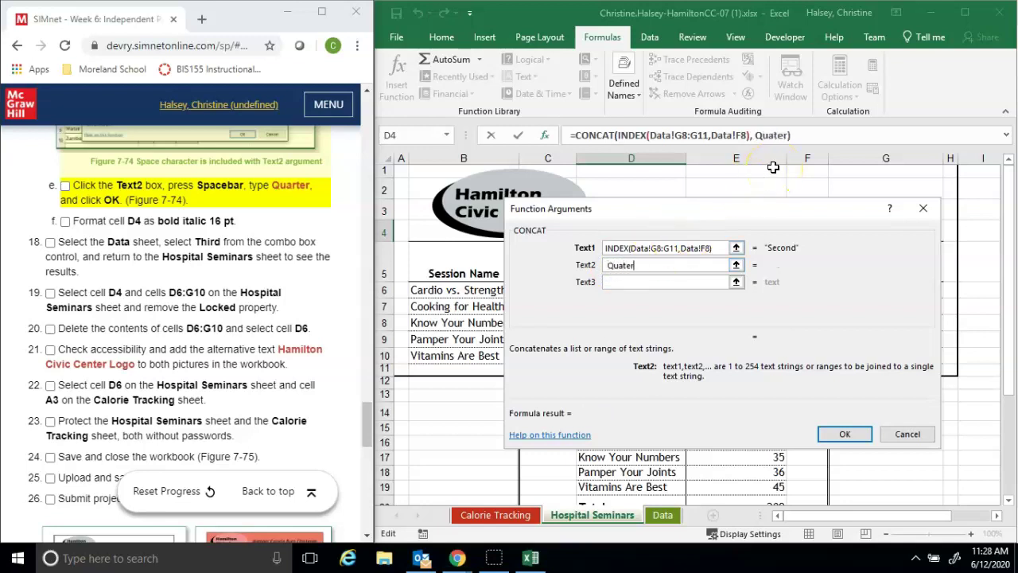
text(ua)
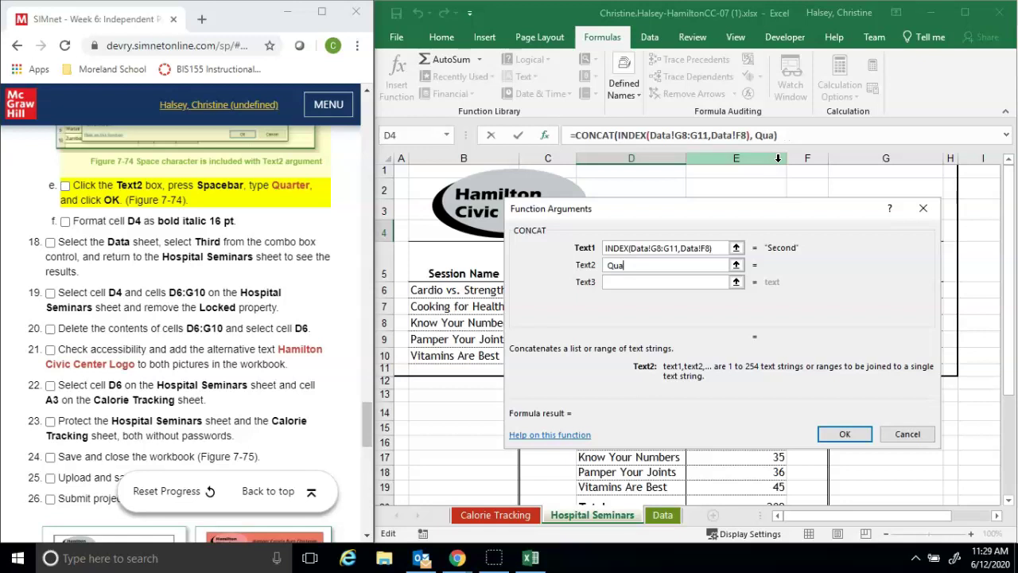
text(rter)
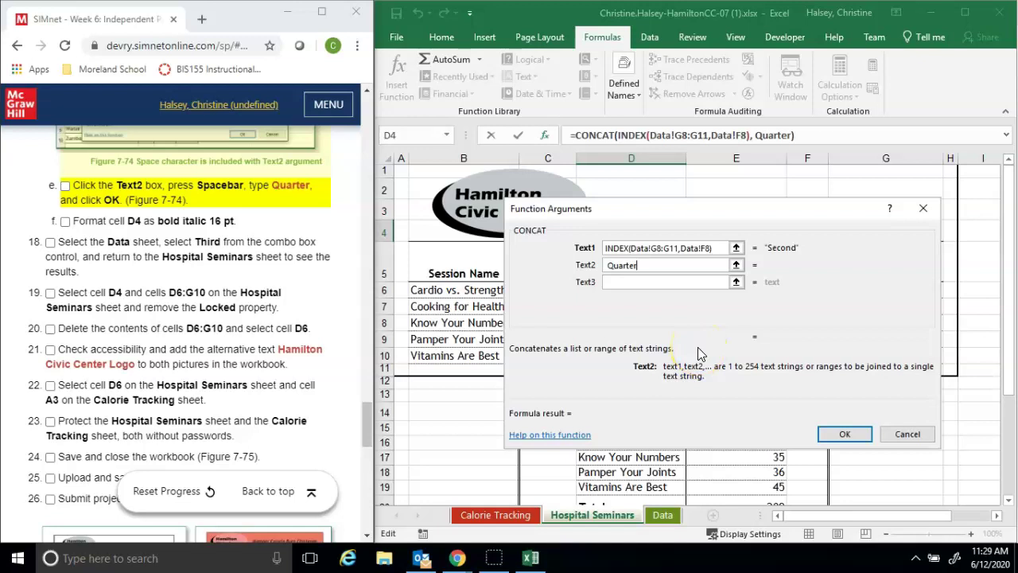
click(66, 187)
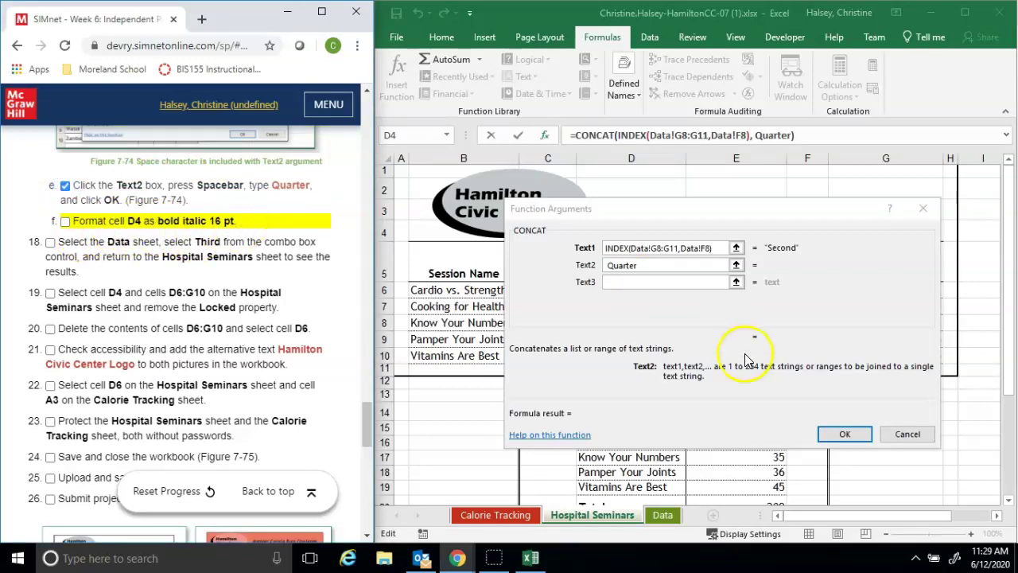
click(844, 434)
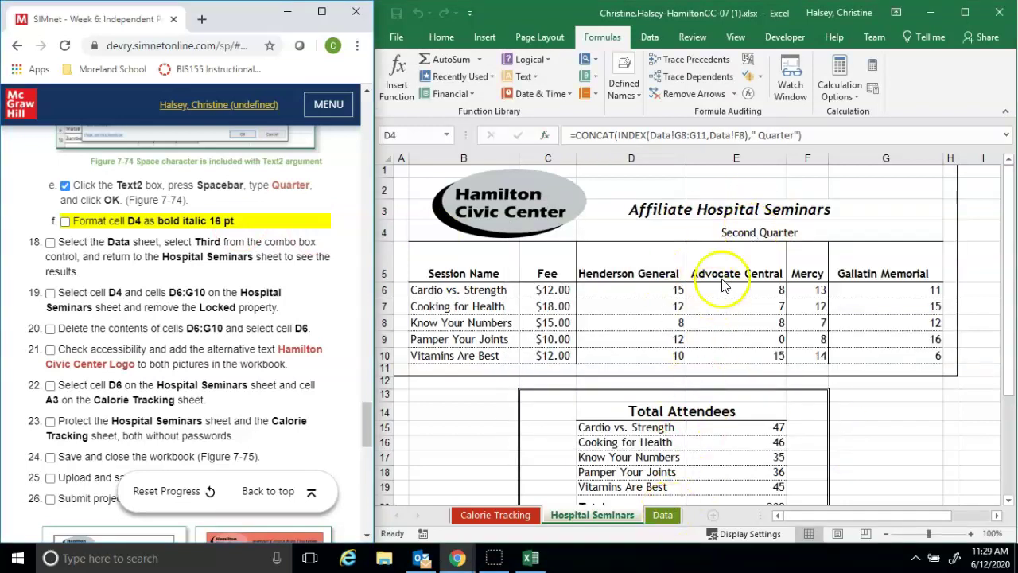
Step: Format cell D4 on the Hospital Seminars sheet as bold italic 16 pt and check off instruction 17f
click(738, 229)
click(621, 232)
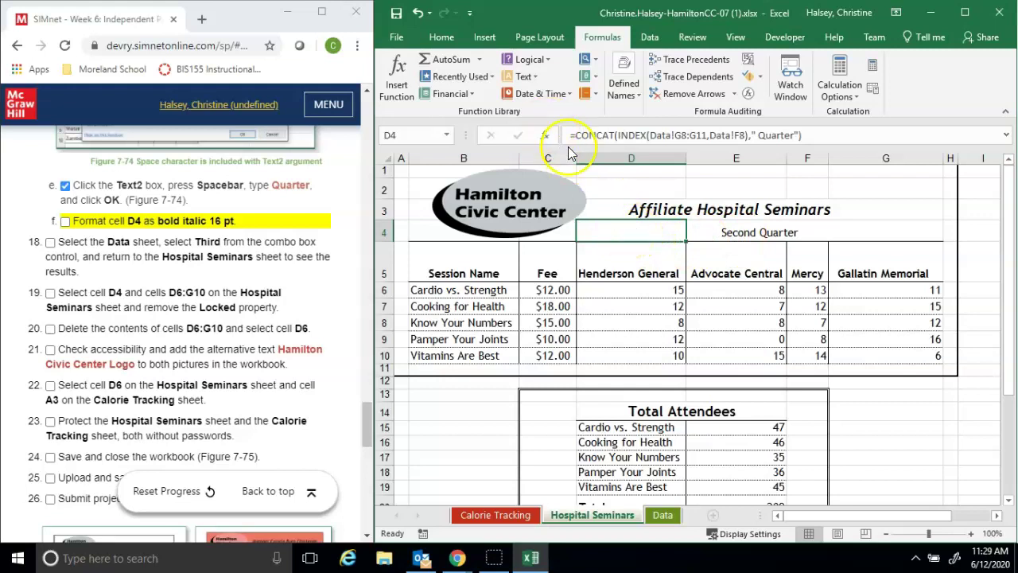
click(631, 229)
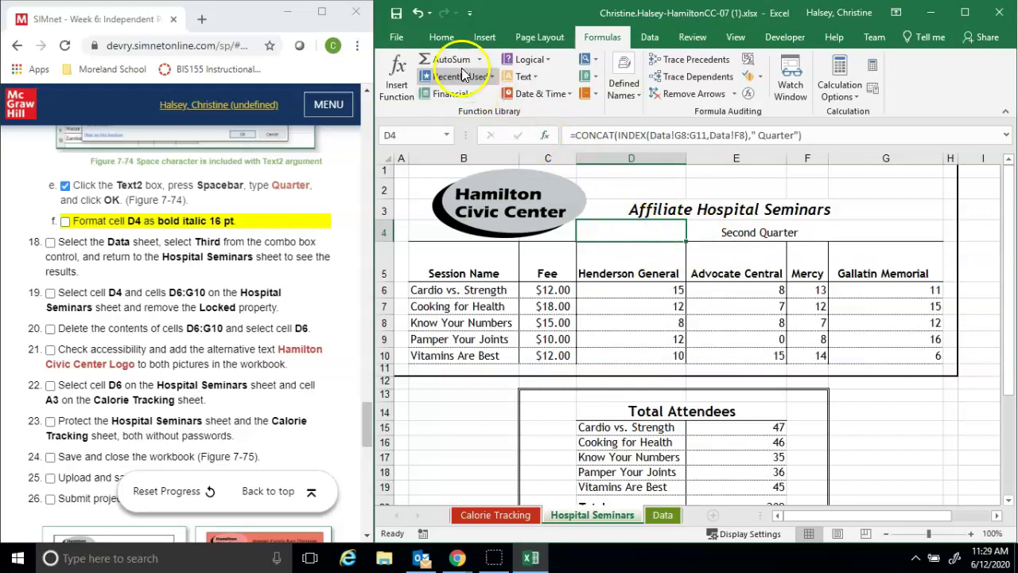
click(440, 38)
click(552, 65)
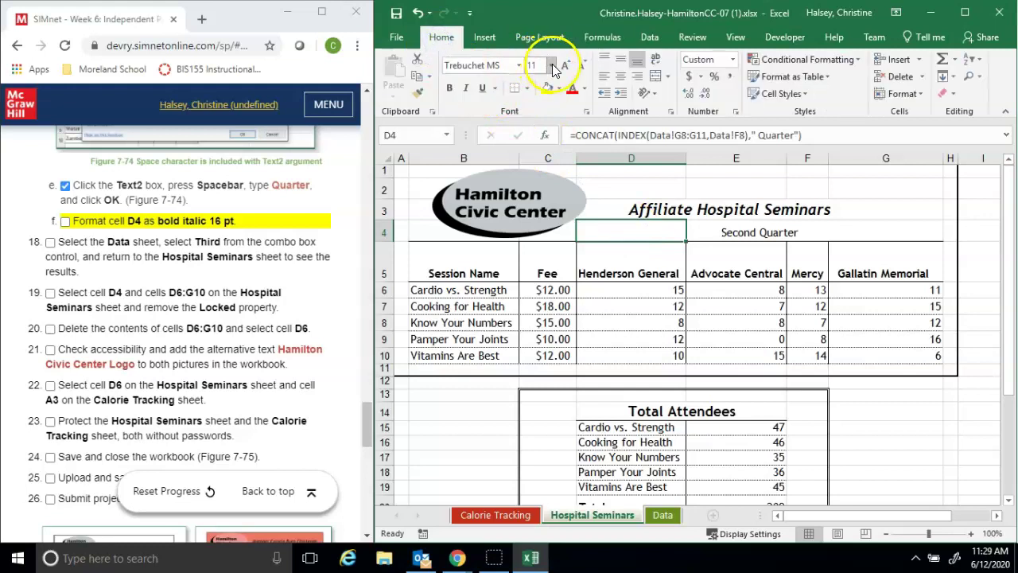
click(552, 65)
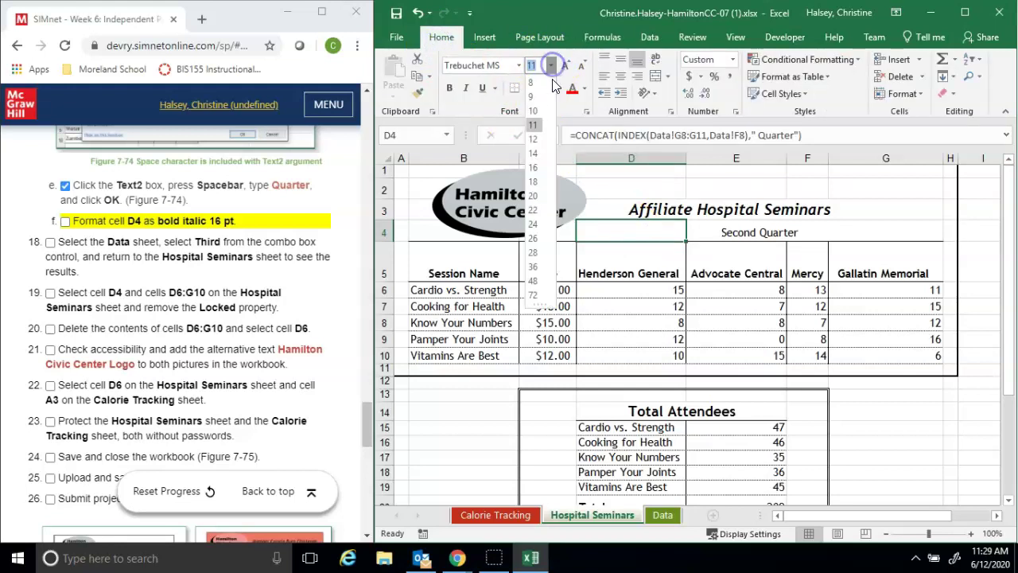
click(539, 168)
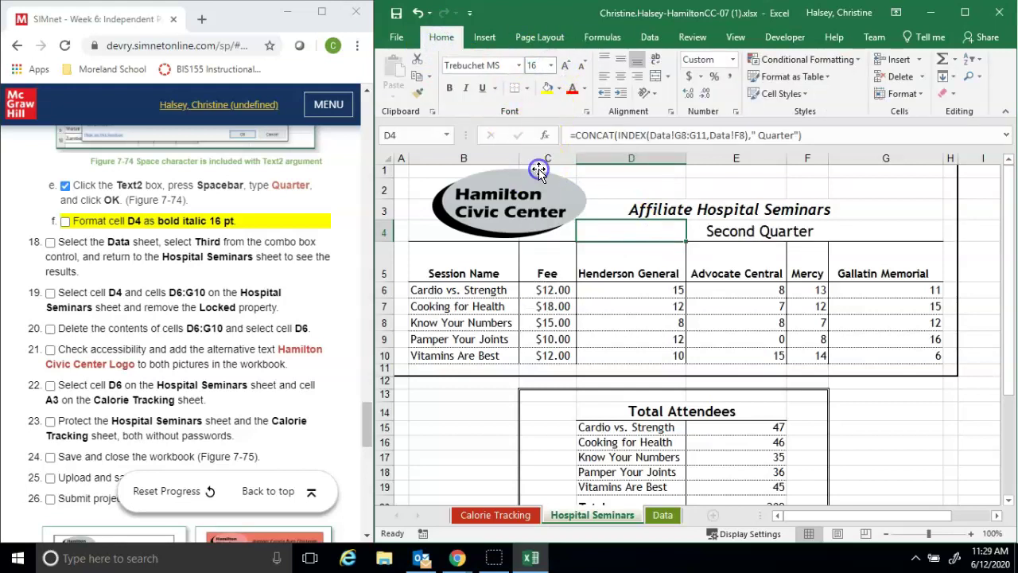
click(450, 88)
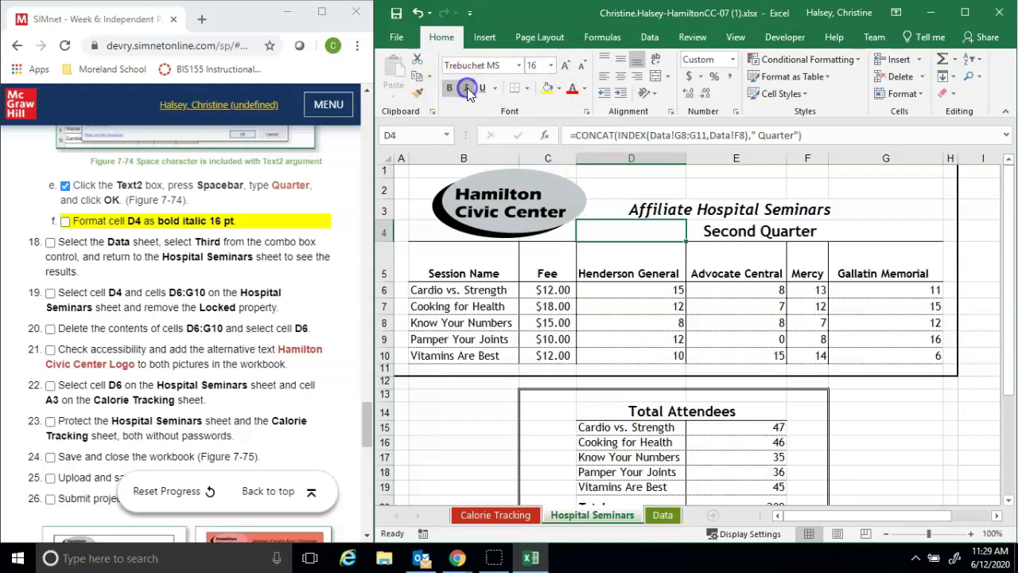
click(467, 88)
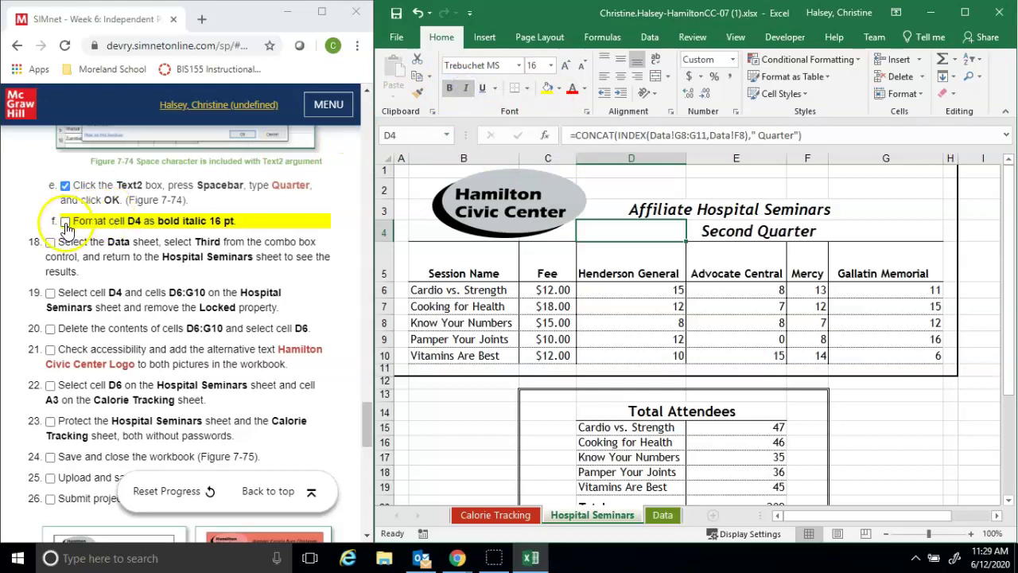
click(66, 222)
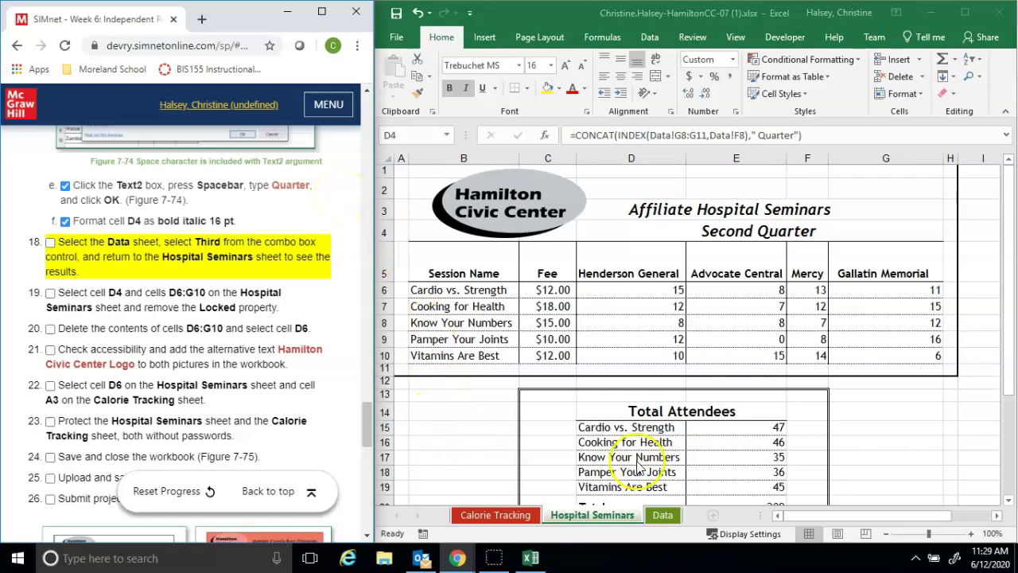
Step: Choose Third in the Data sheet's quarter combo box, return to the Hospital Seminars sheet, and check off instruction 18
click(667, 516)
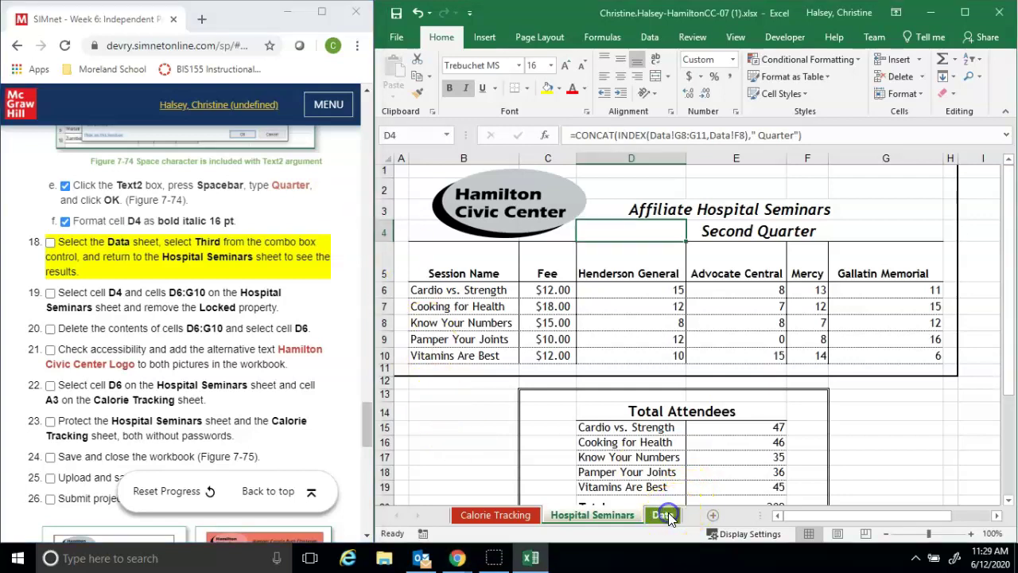
click(666, 516)
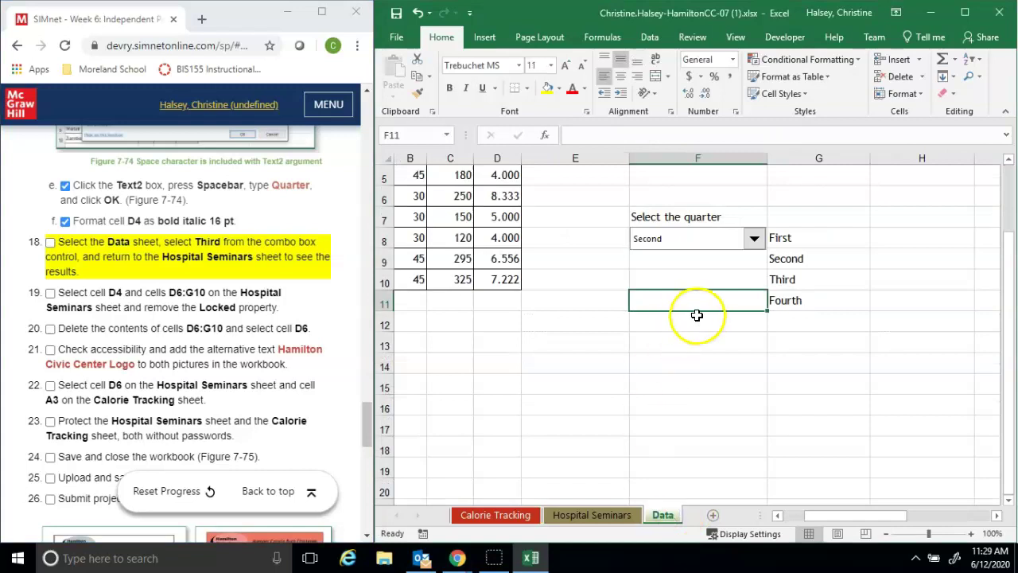
click(755, 239)
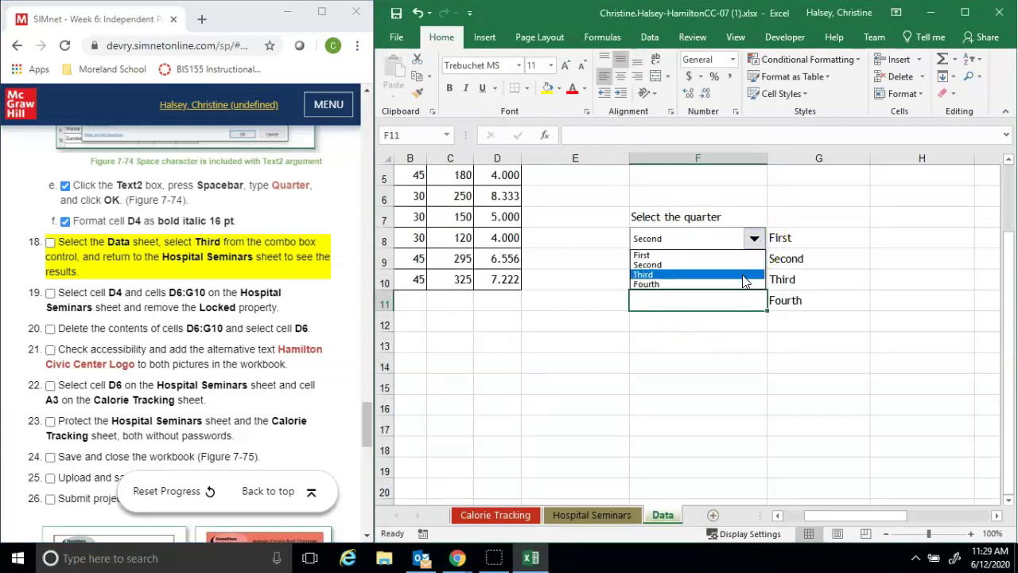
click(742, 275)
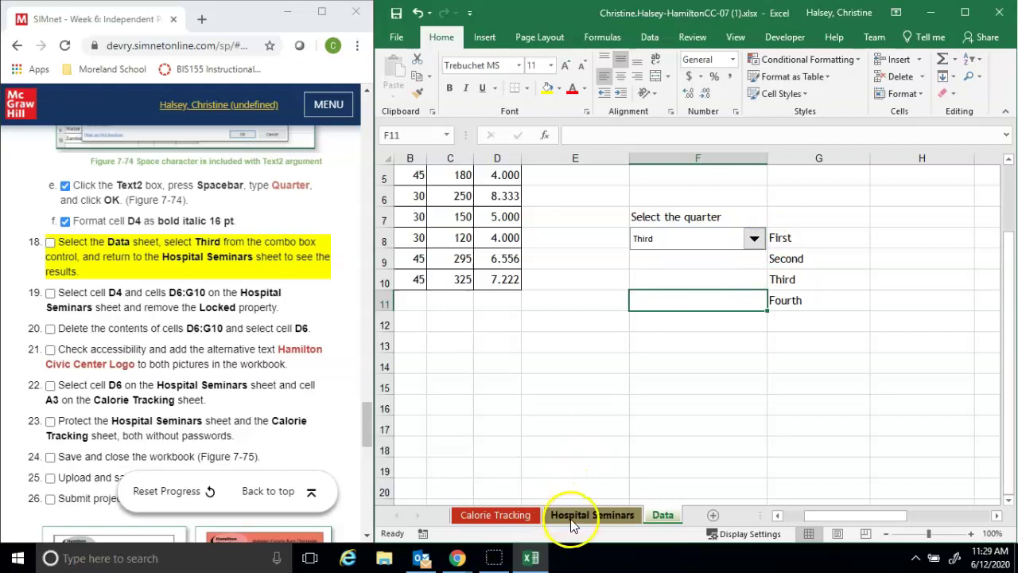
click(573, 518)
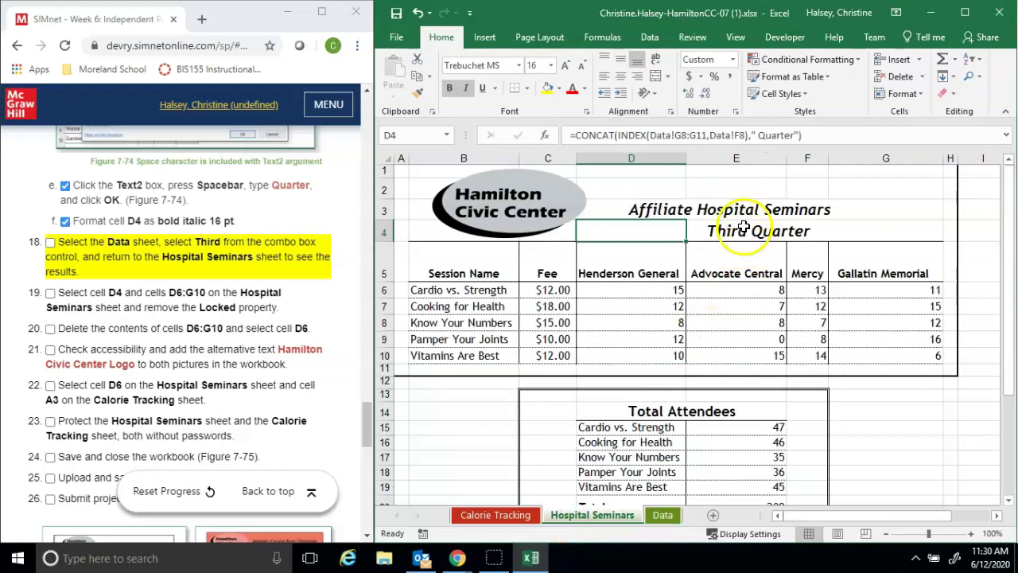
click(742, 229)
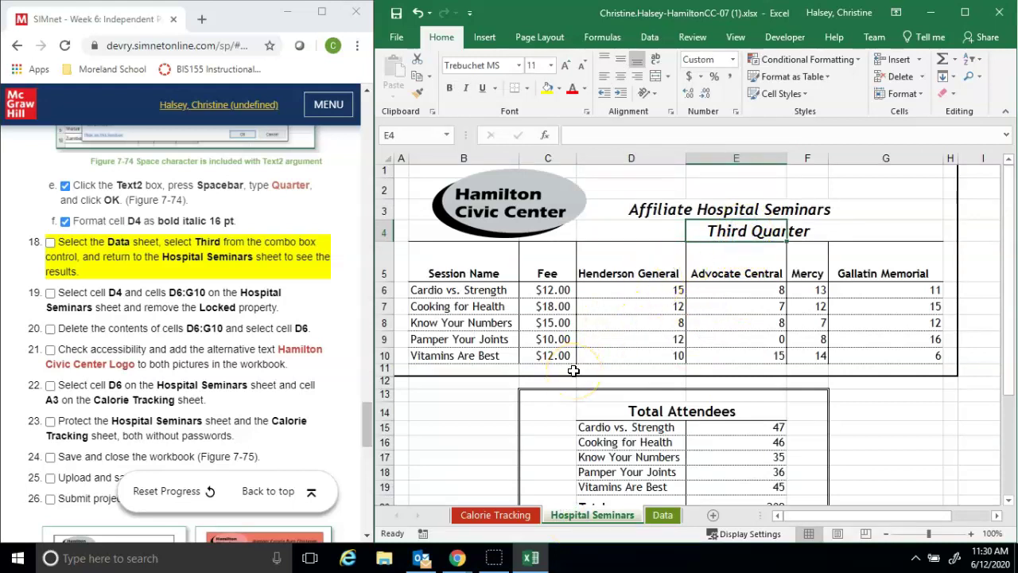
click(51, 242)
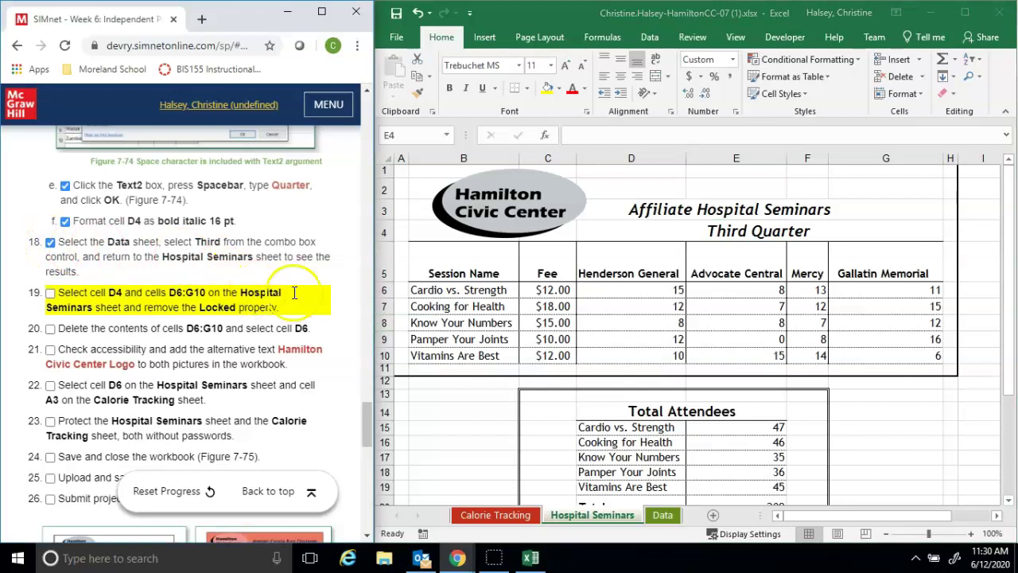
Step: Try to select cell D4 together with the range D6:G10 on the Hospital Seminars sheet
drag(369, 413, 369, 432)
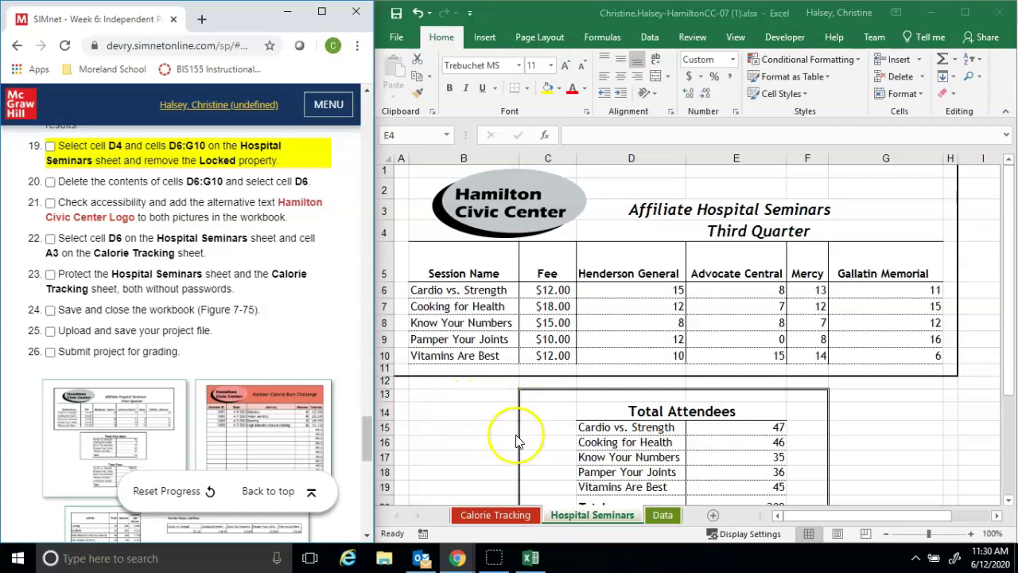
click(578, 517)
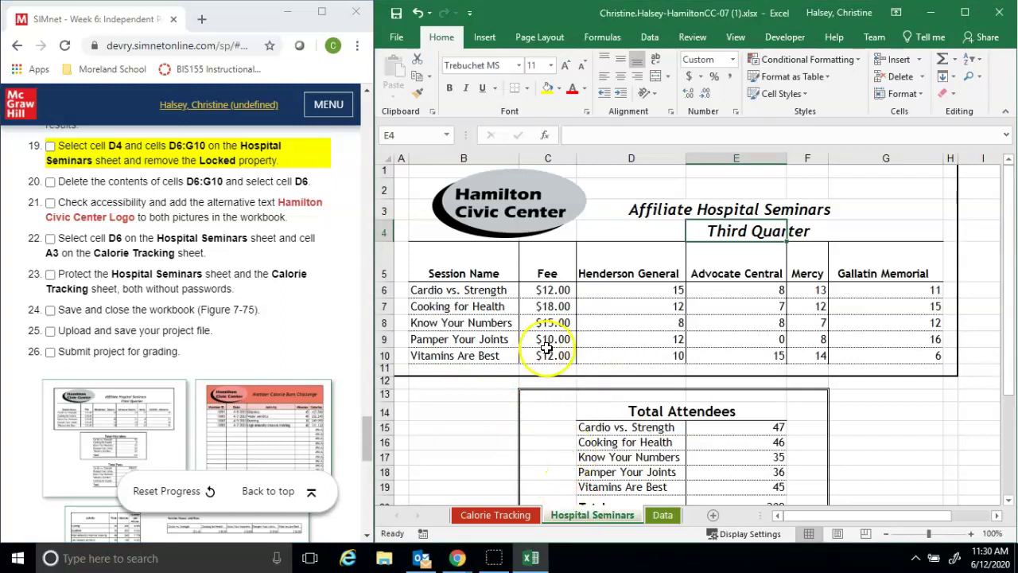
click(634, 235)
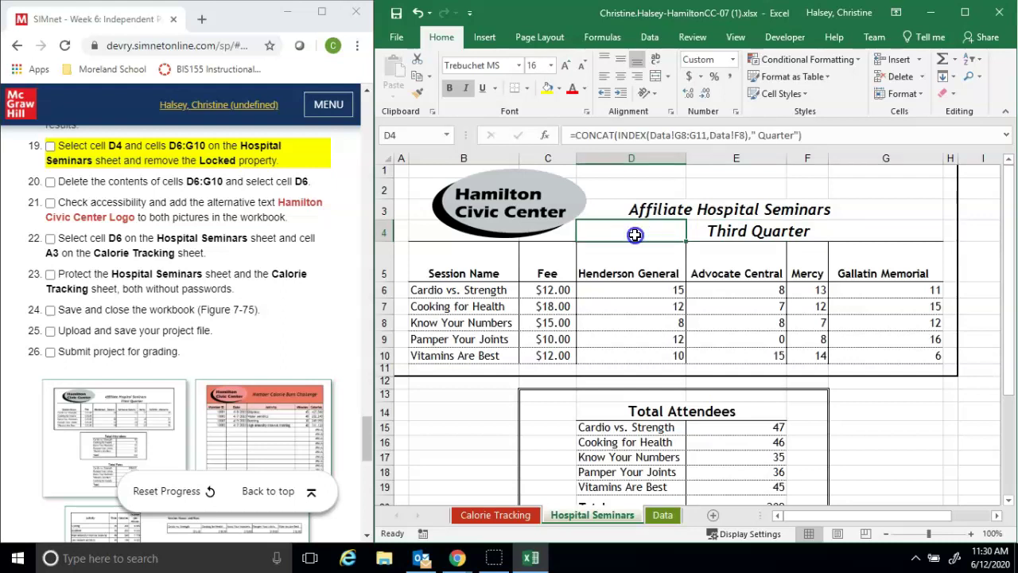
ctrl+click(650, 291)
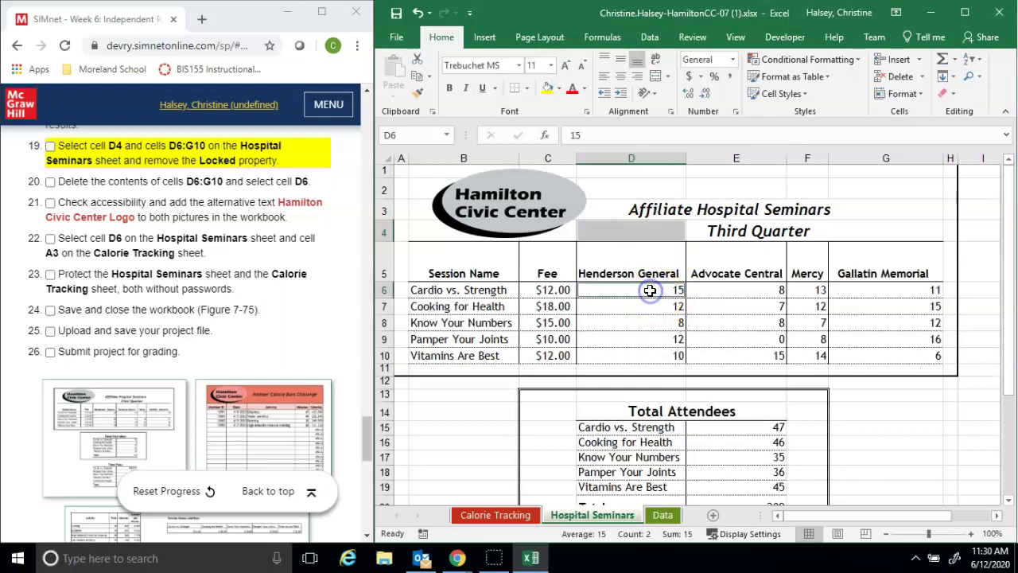
ctrl+drag(651, 291, 916, 361)
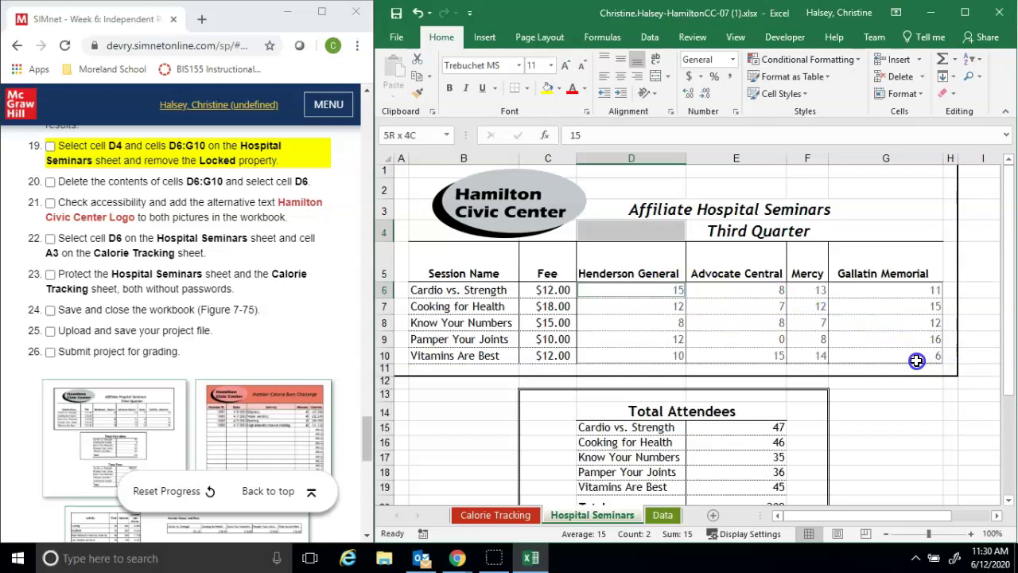
ctrl+drag(917, 361, 917, 361)
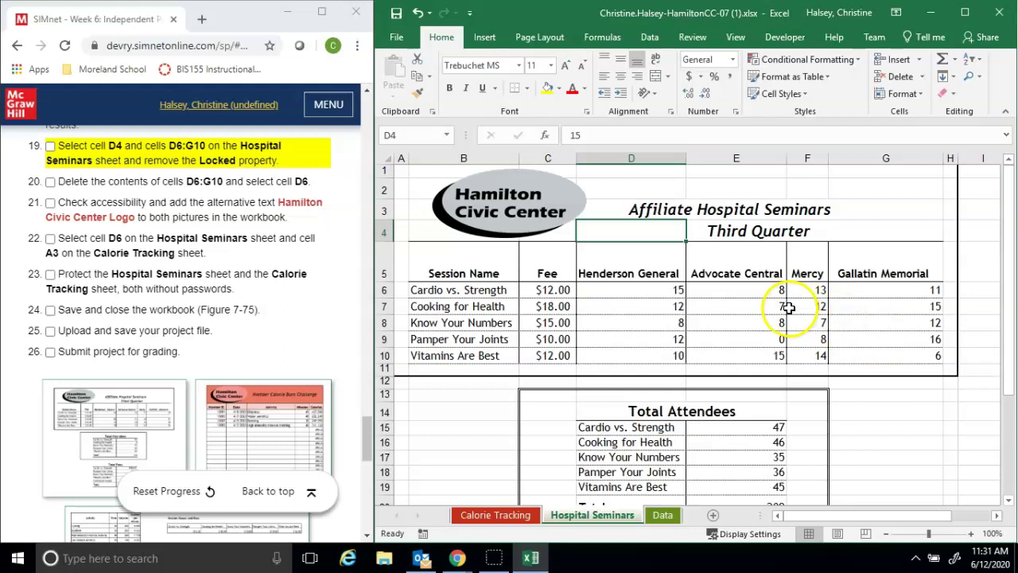
click(662, 233)
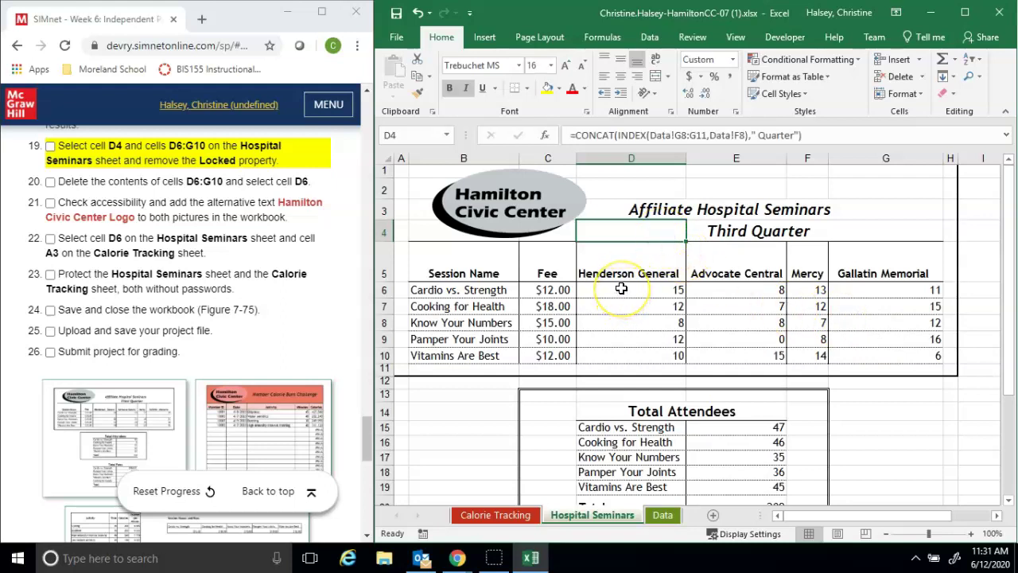
drag(621, 289, 912, 362)
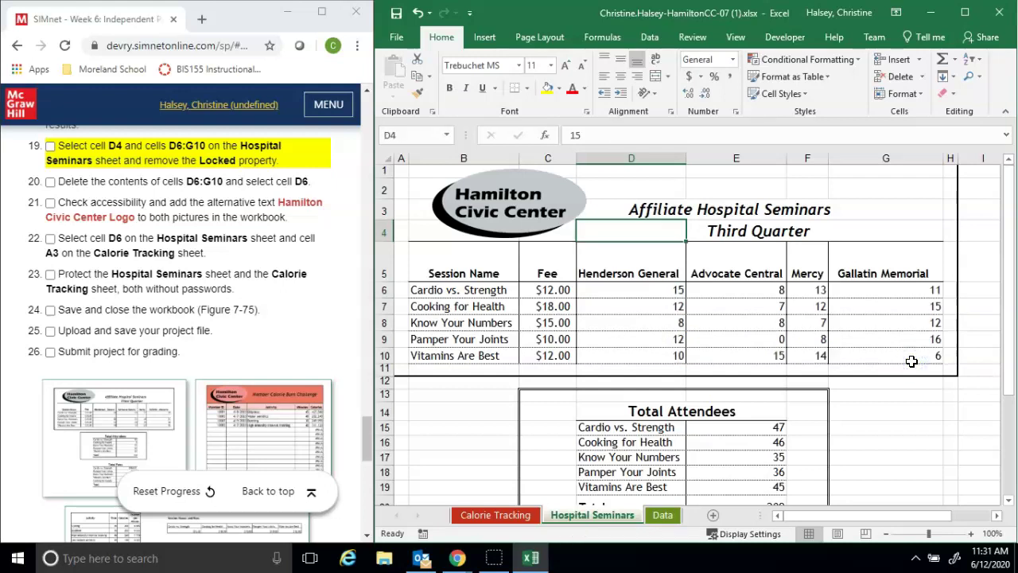
click(935, 424)
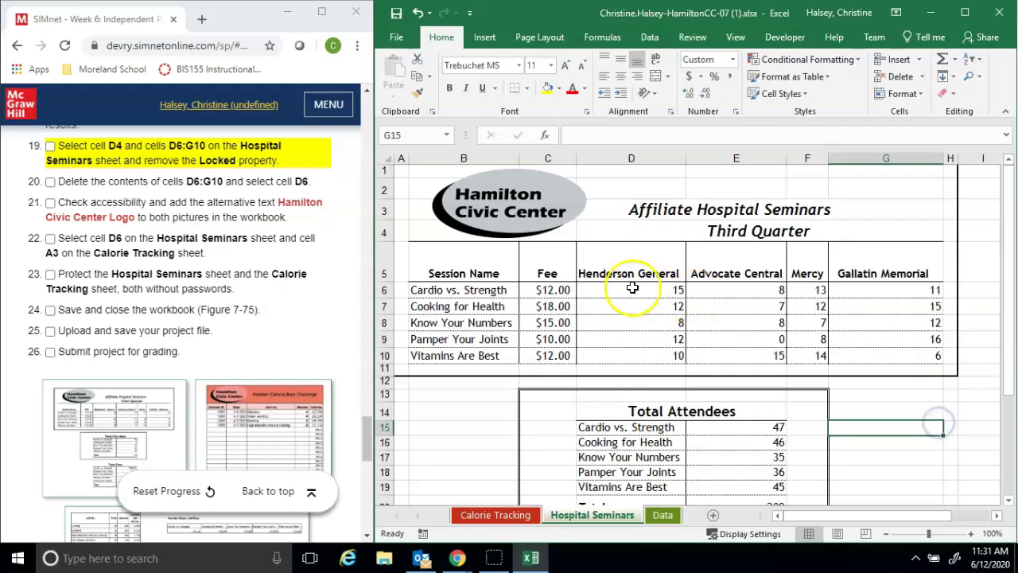
Step: Remove the Locked property from cell D4 and range D6:G10 on the Hospital Seminars sheet, and check off instruction 19
drag(630, 287, 875, 359)
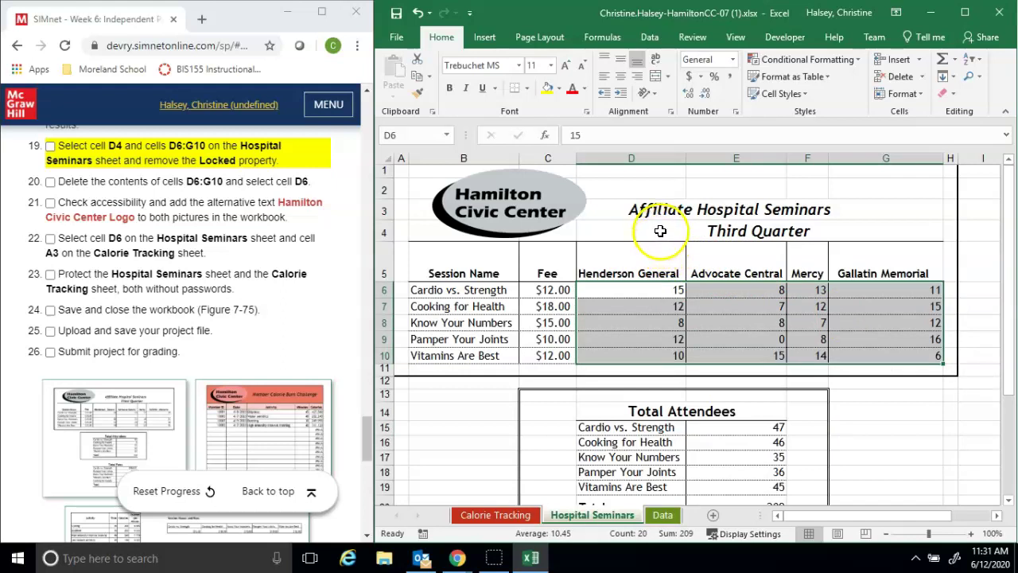
click(660, 230)
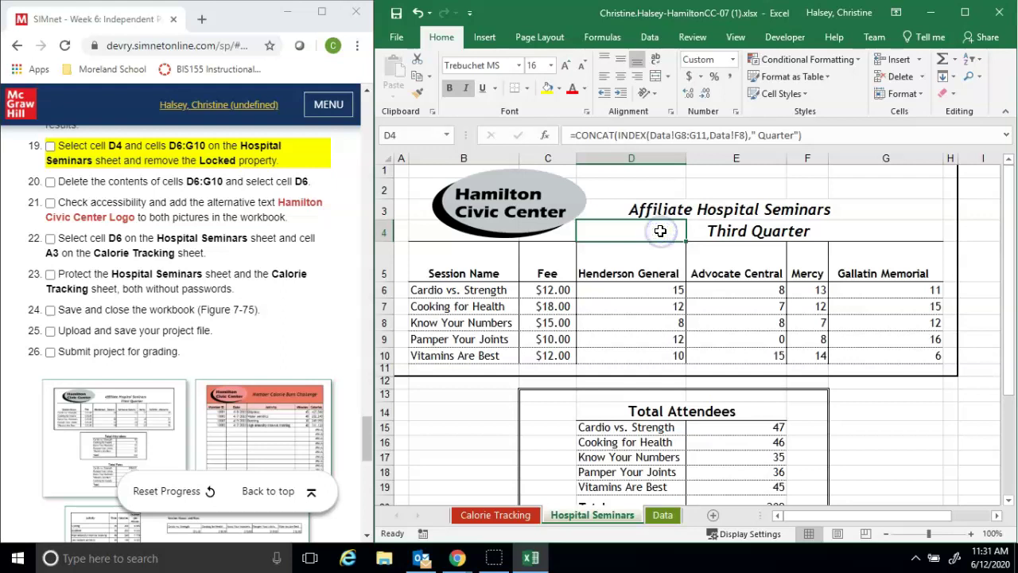
drag(635, 290, 879, 362)
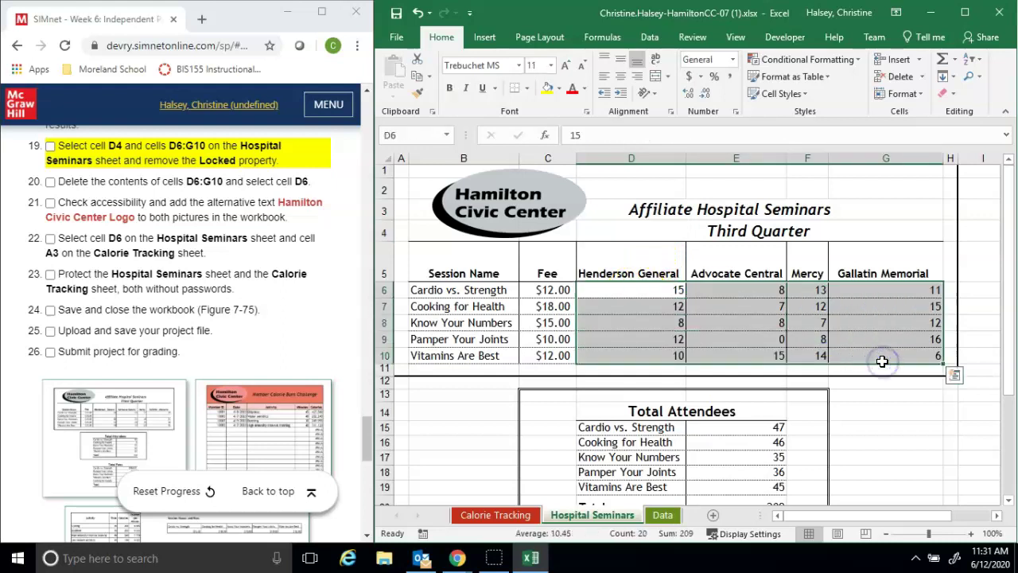
ctrl+click(623, 230)
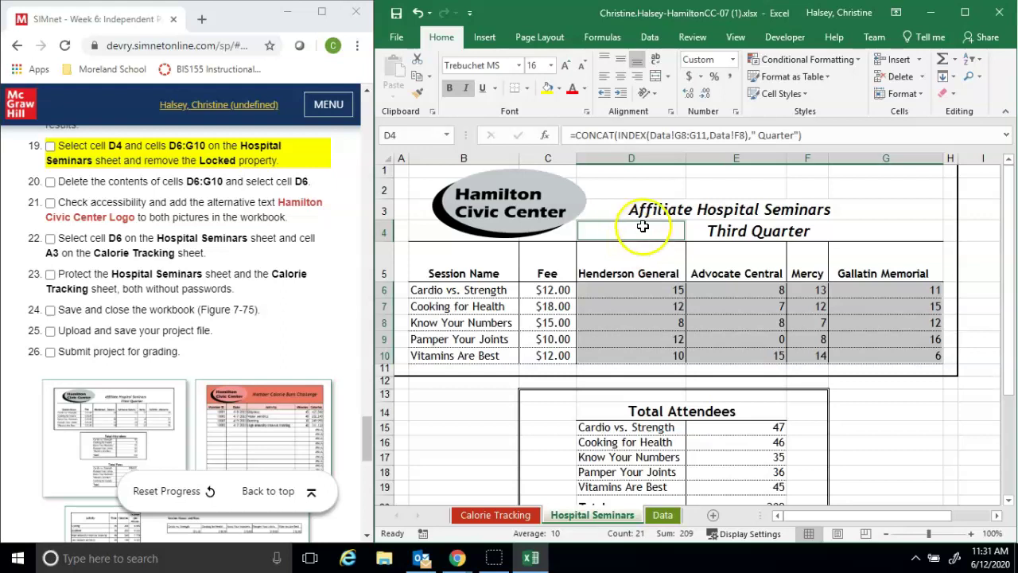
click(923, 96)
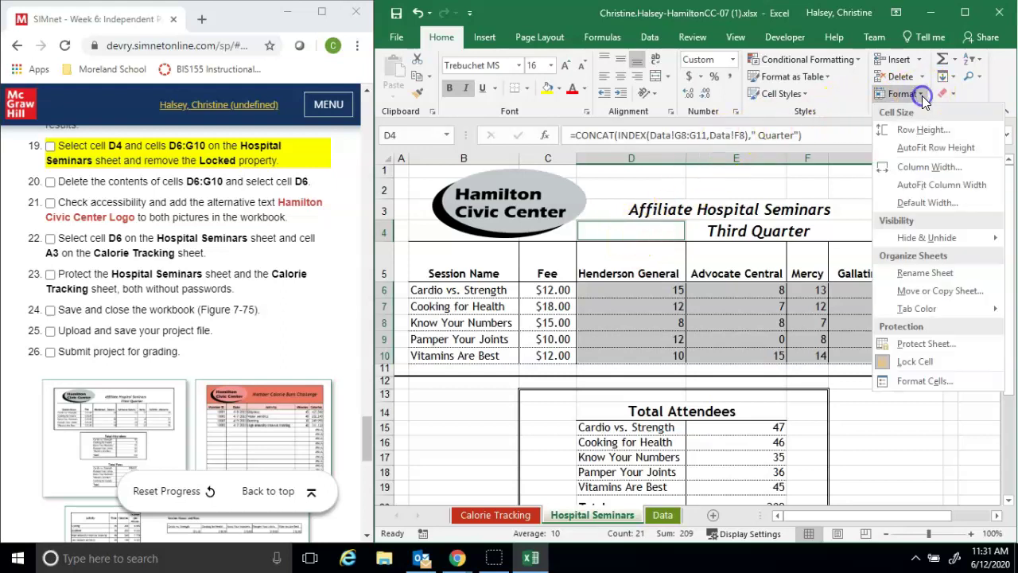
click(926, 362)
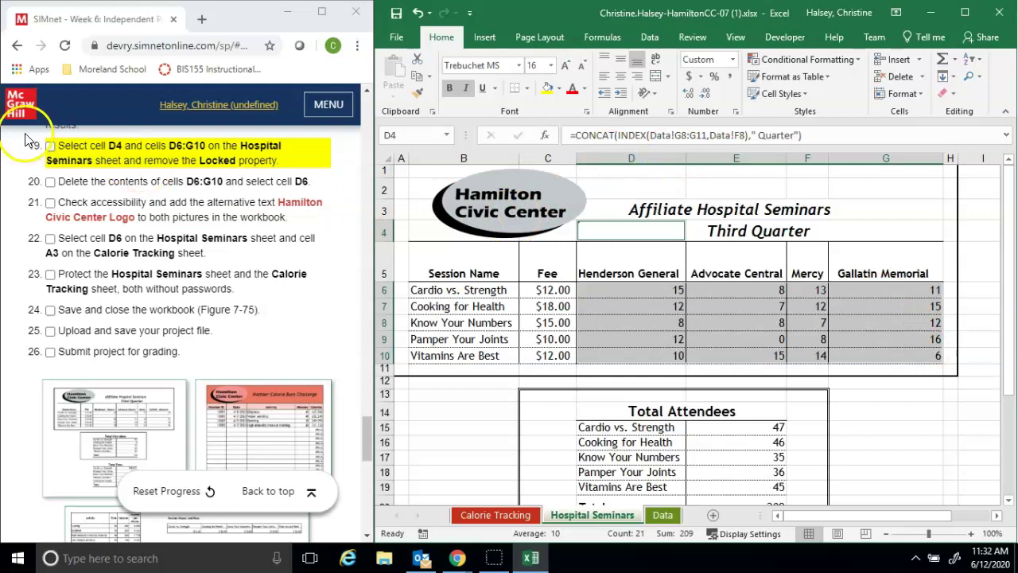
click(50, 147)
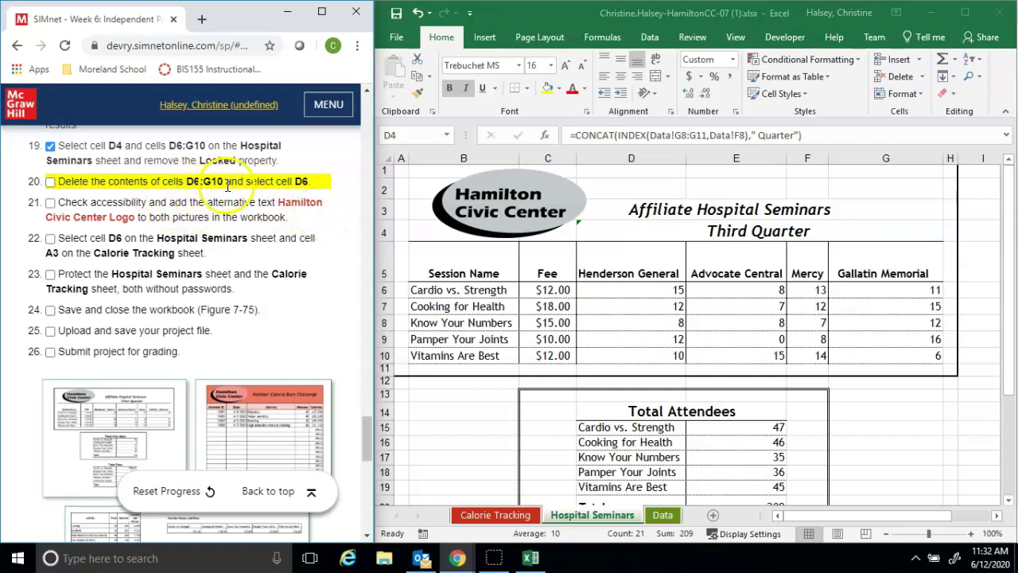
Step: Delete the contents of cells D6:G10, select cell D6, and check off instruction 20
click(602, 290)
drag(602, 290, 877, 353)
key(Delete)
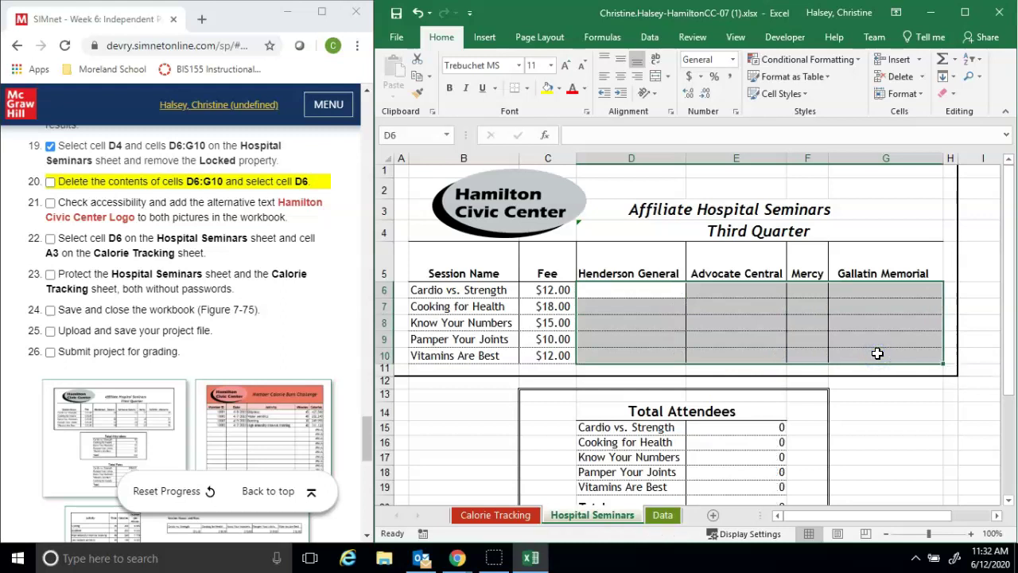
click(640, 288)
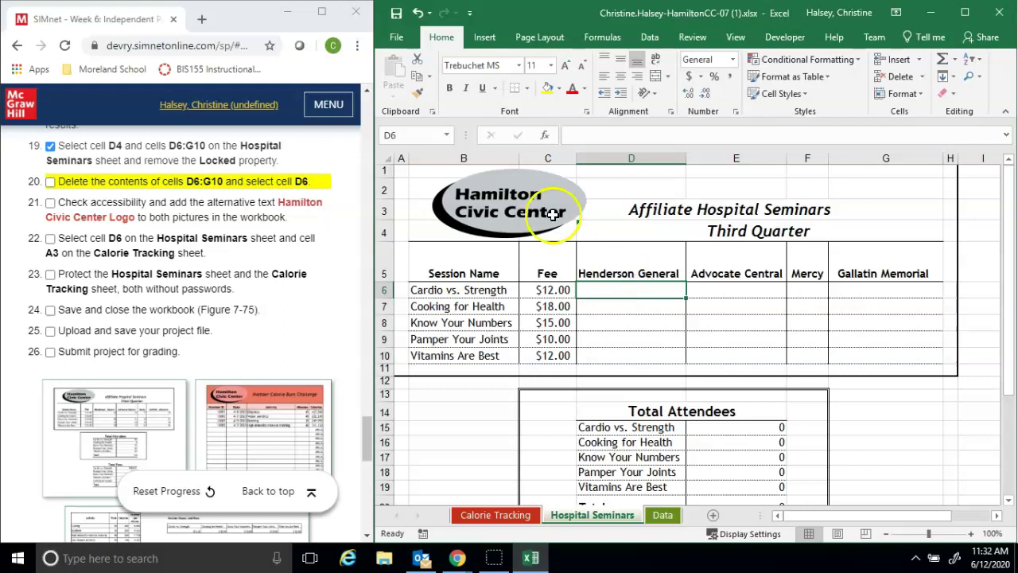
click(48, 183)
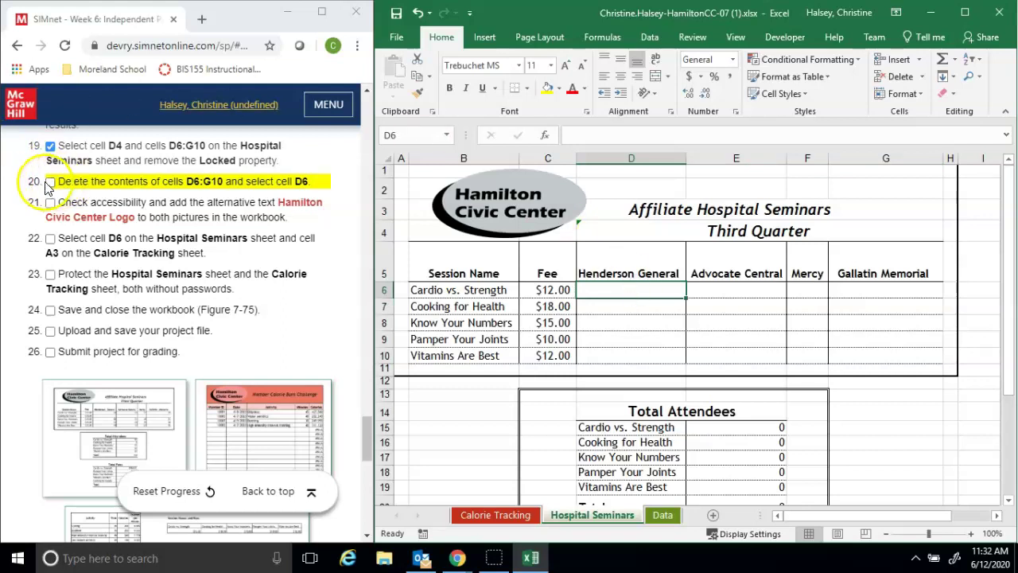
click(47, 186)
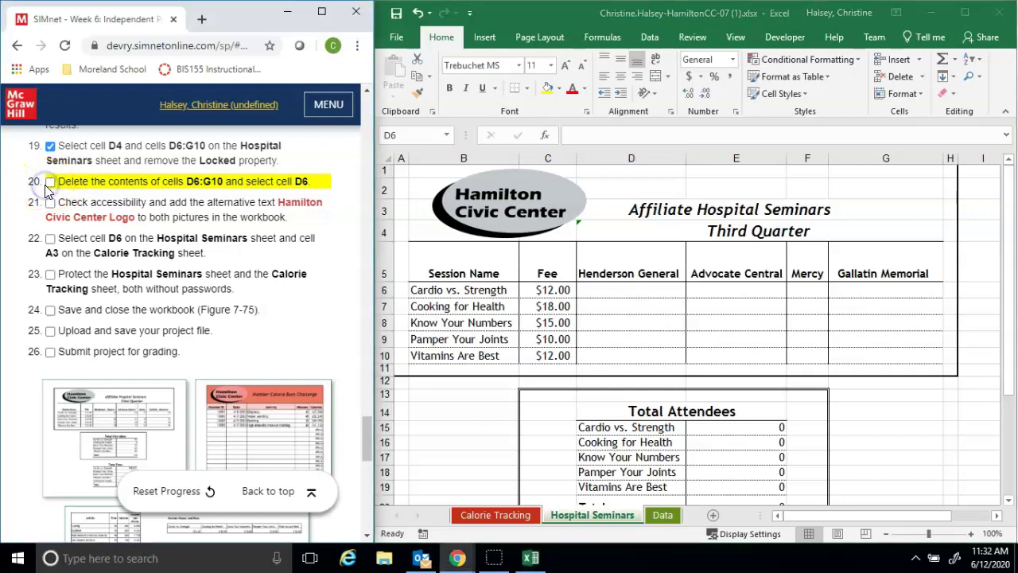
click(50, 185)
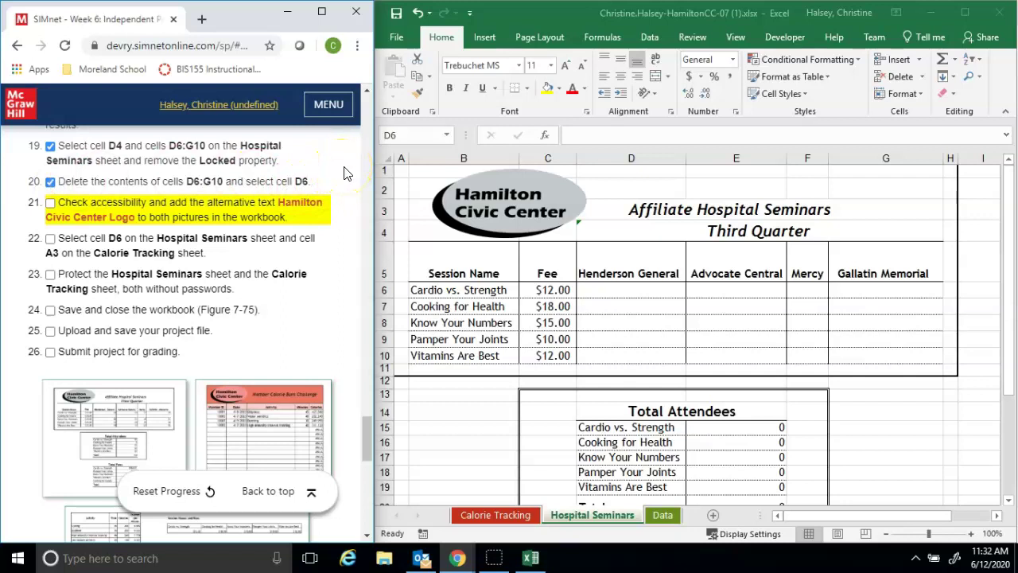
Step: Run the accessibility check and add the alternative text Hamilton Civic Center Logo to the Hospital Seminars picture
click(398, 39)
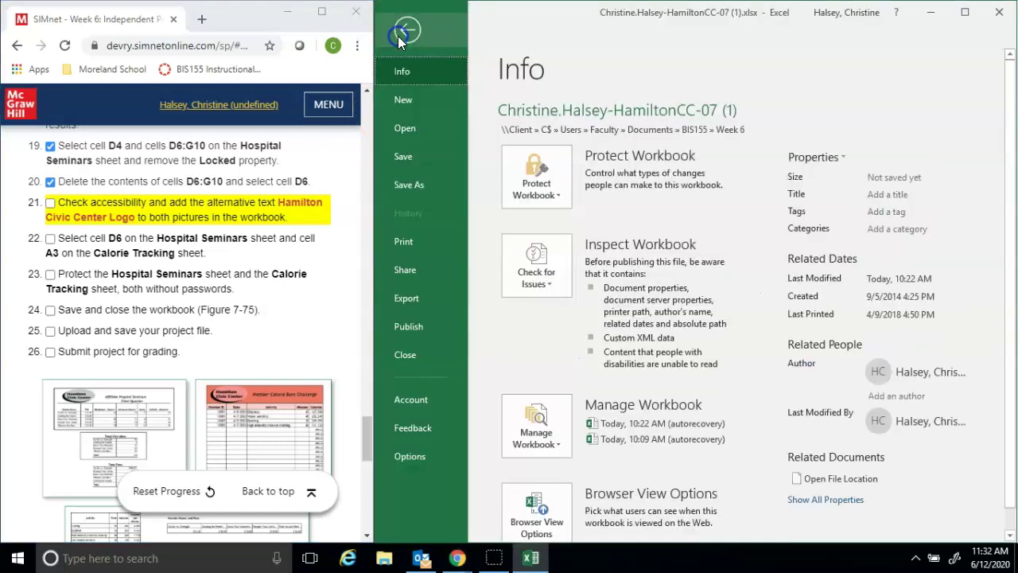
click(551, 280)
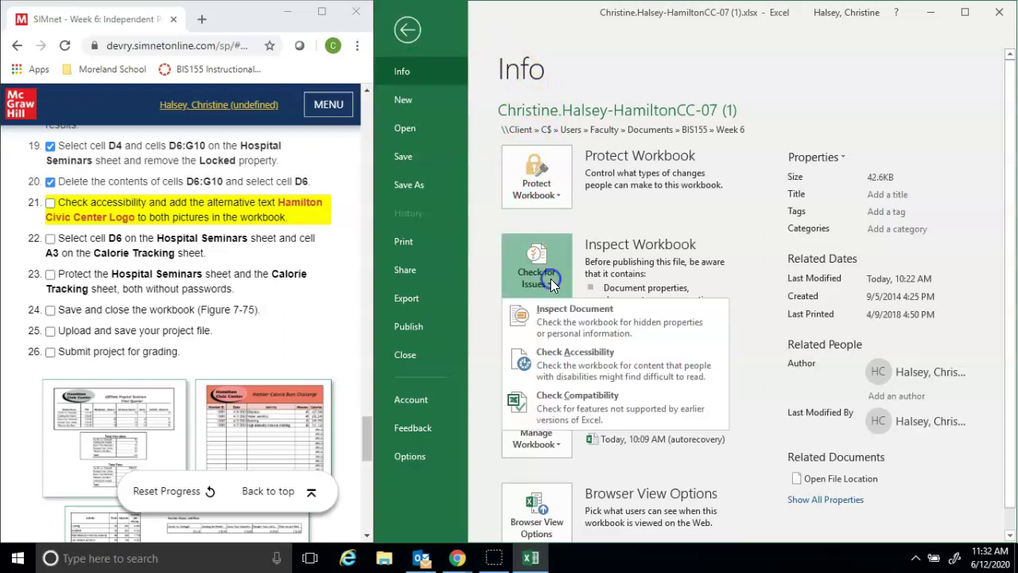
click(587, 359)
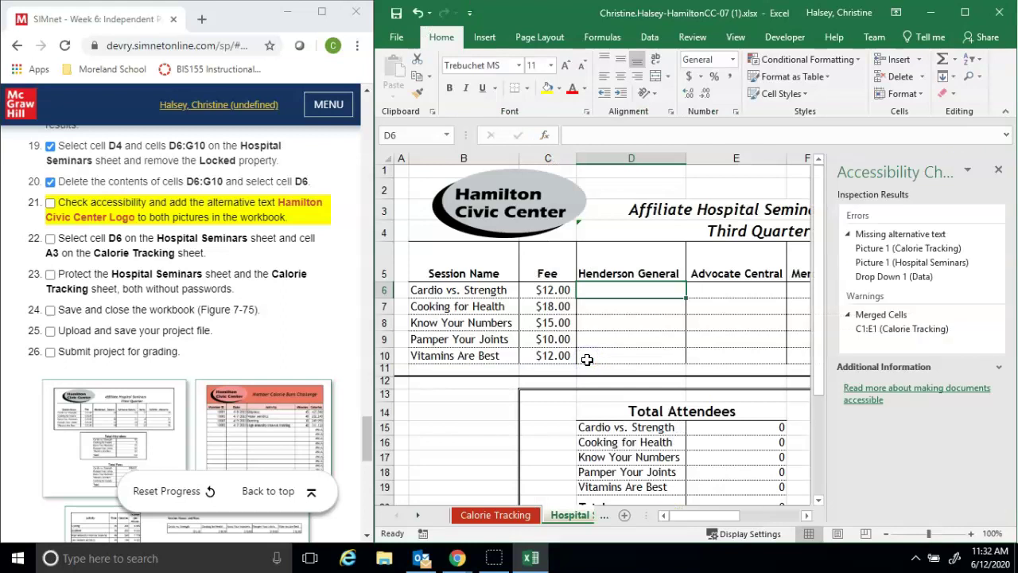
click(878, 262)
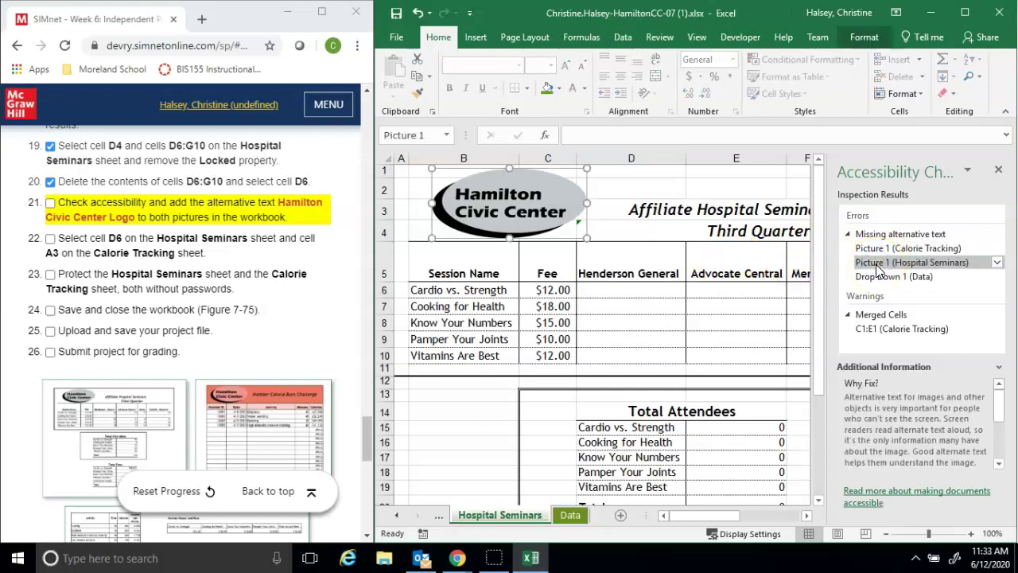
click(998, 263)
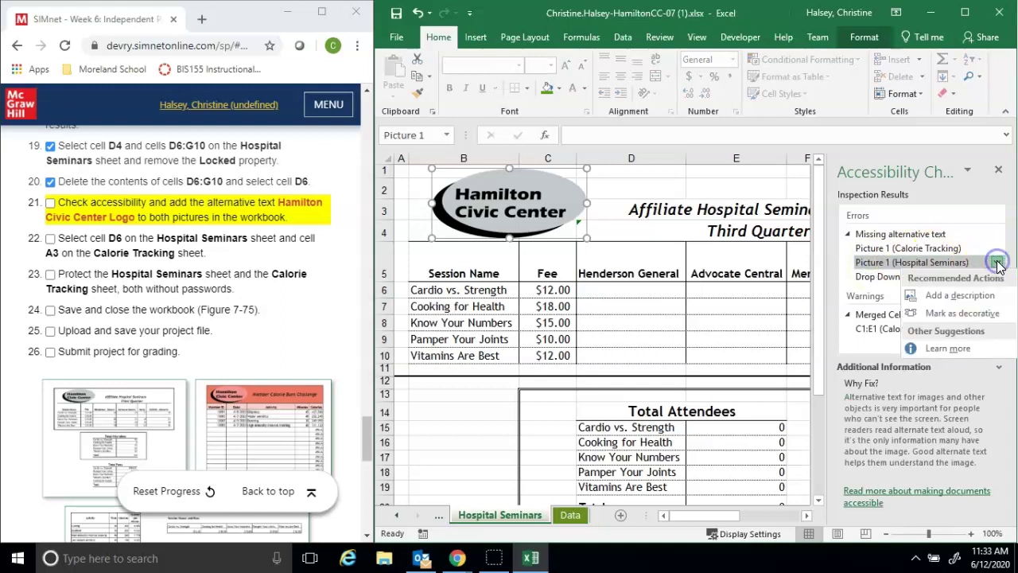
click(960, 295)
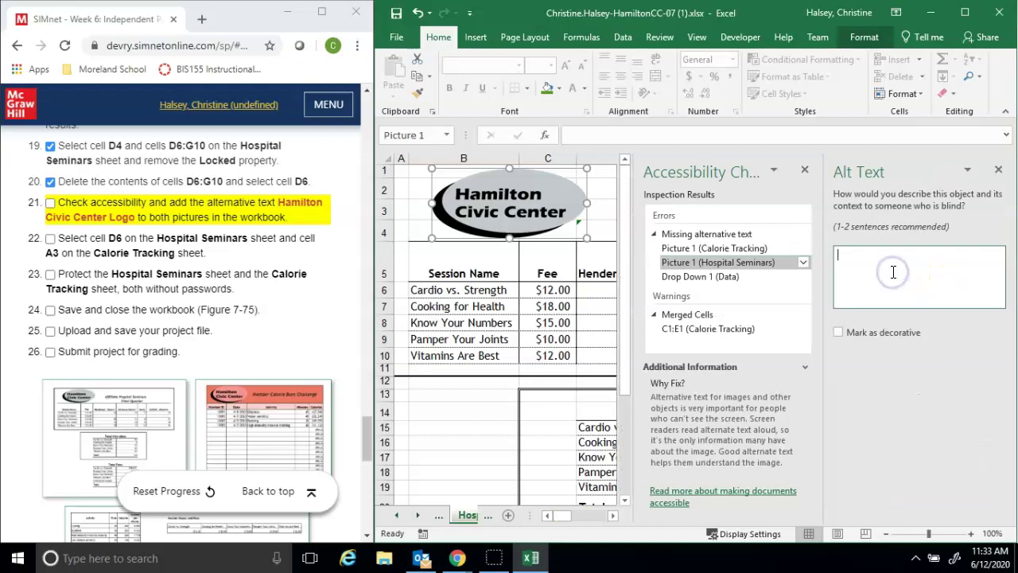
text(Hamilton Civic)
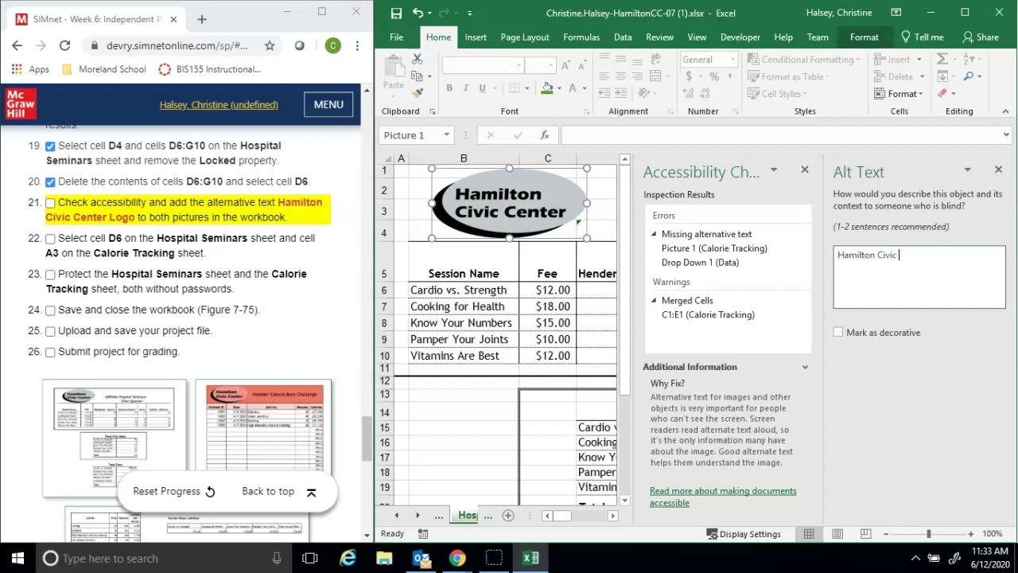
text(nter Logo)
Step: Add the alternative text Hamilton Civic Center Logo to the Calorie Tracking picture, and close the alt text and accessibility results
click(700, 251)
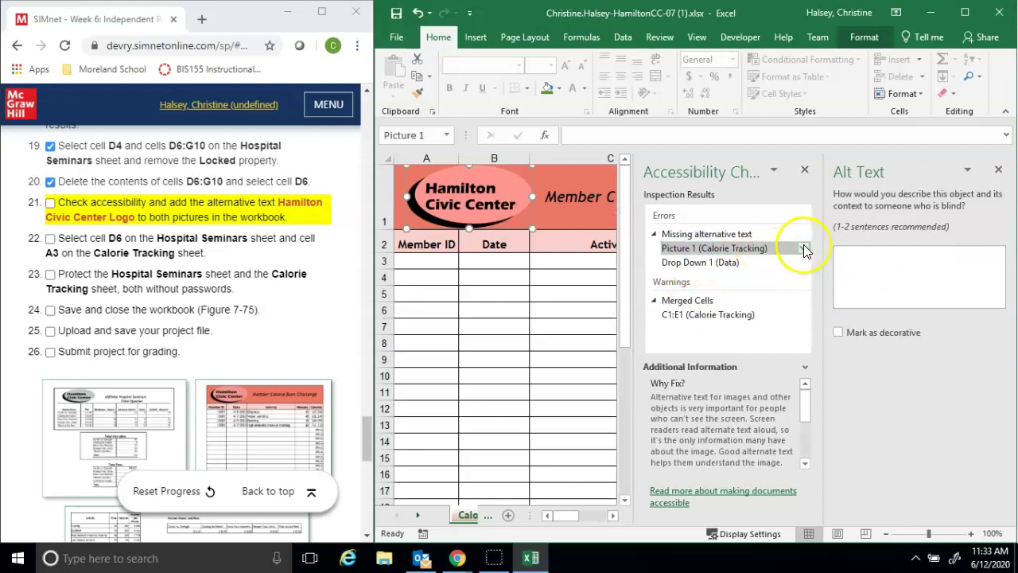
click(803, 249)
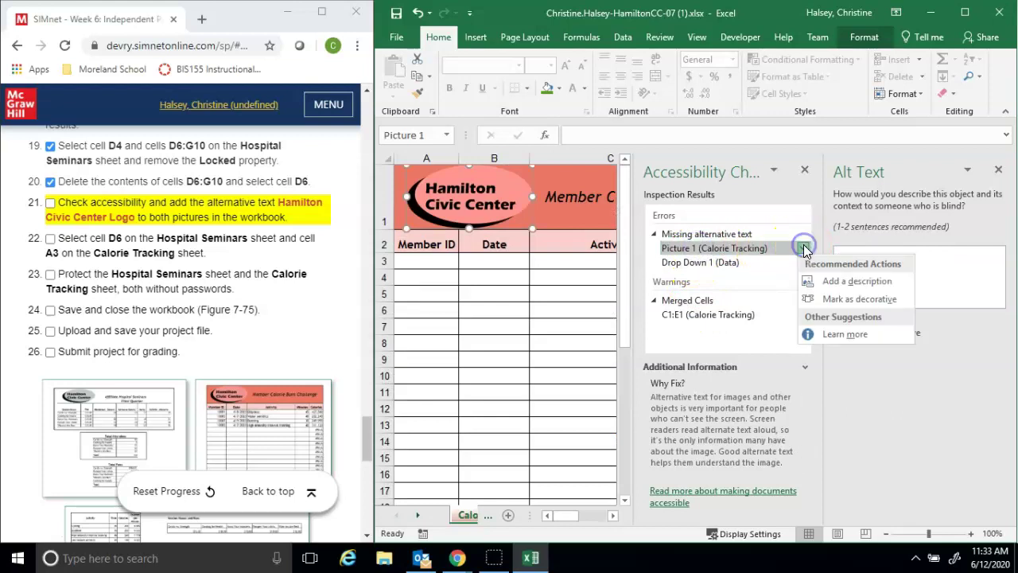
click(823, 281)
click(859, 259)
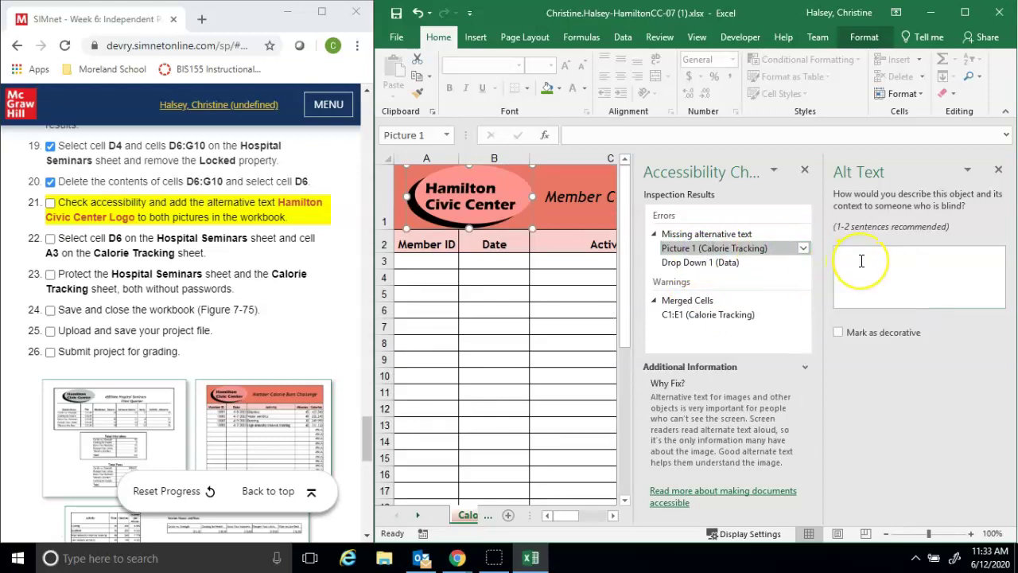
click(861, 260)
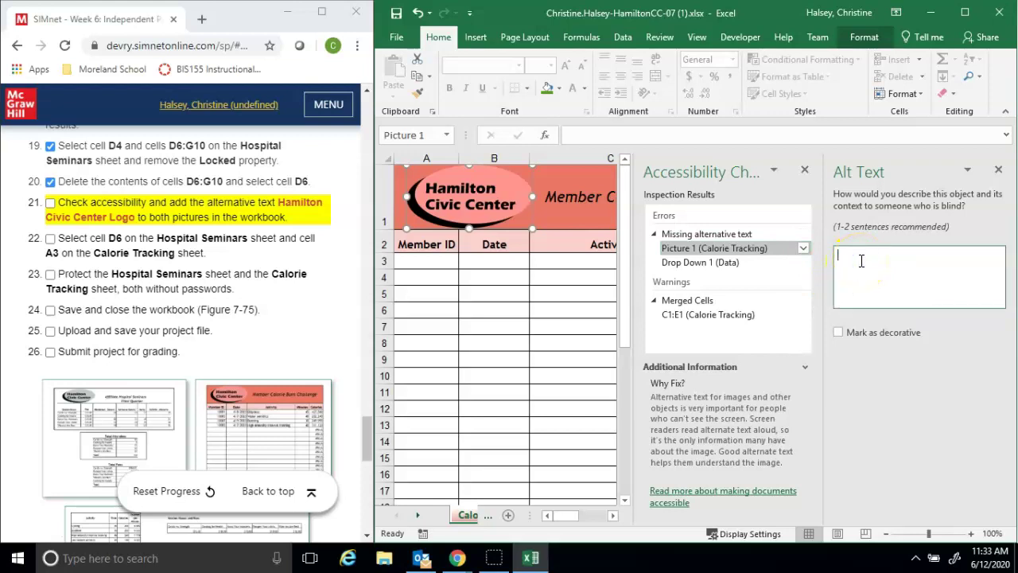
text(Hamilton Civic Center Logo)
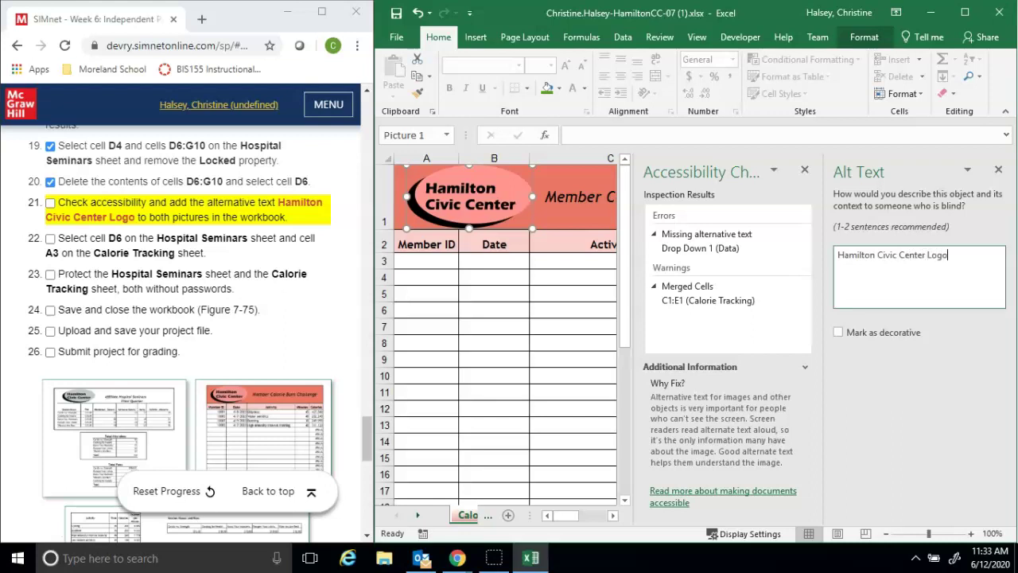
click(998, 170)
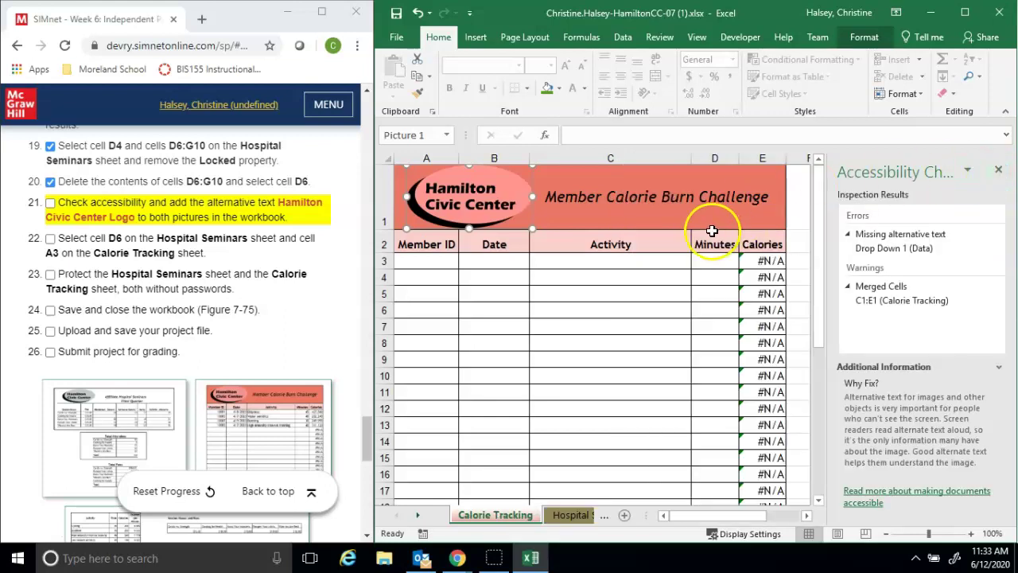
click(998, 171)
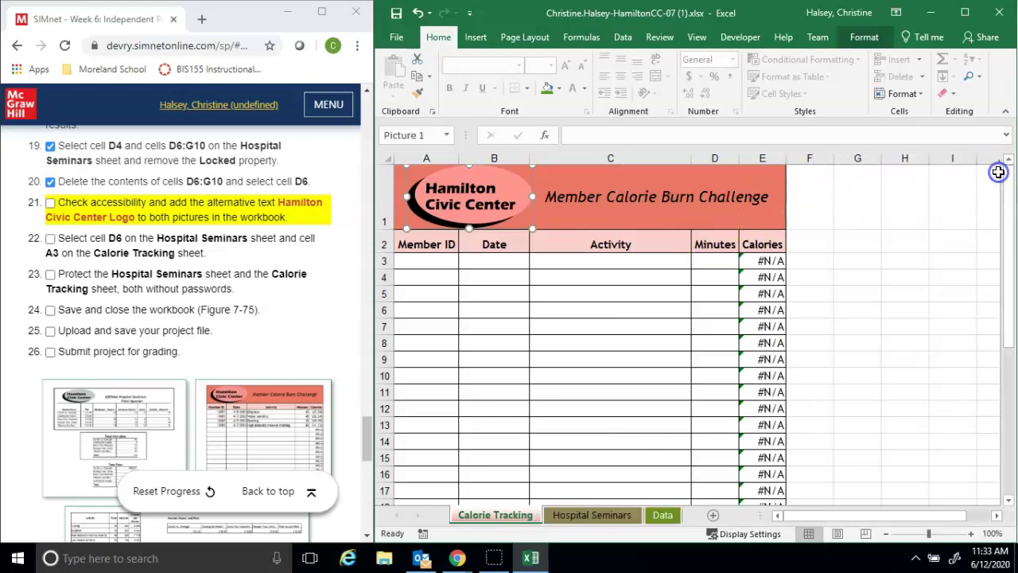
Step: Run the accessibility check again, close its results, and check off instruction 21
click(400, 42)
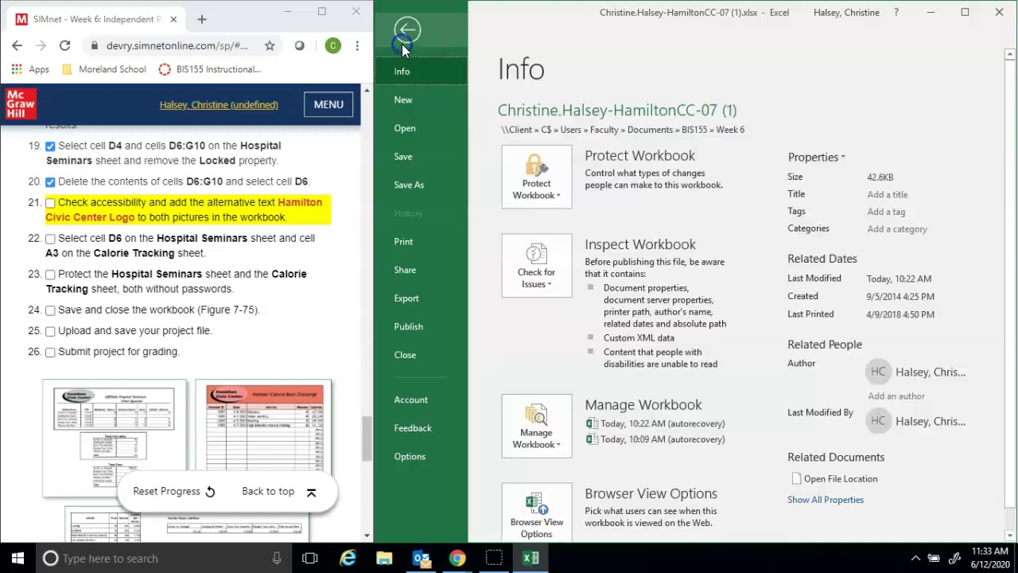
click(534, 283)
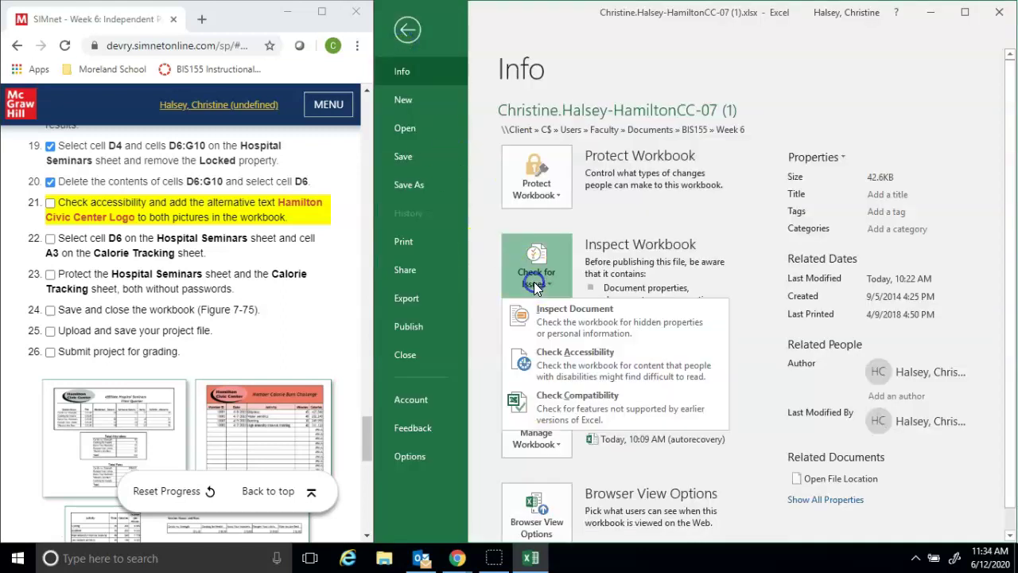
click(557, 359)
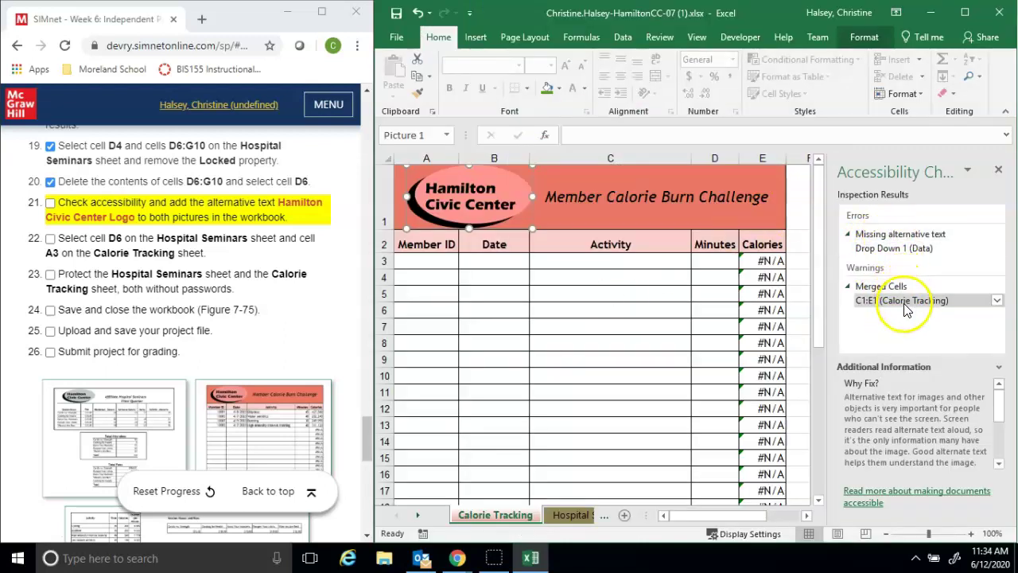
click(998, 169)
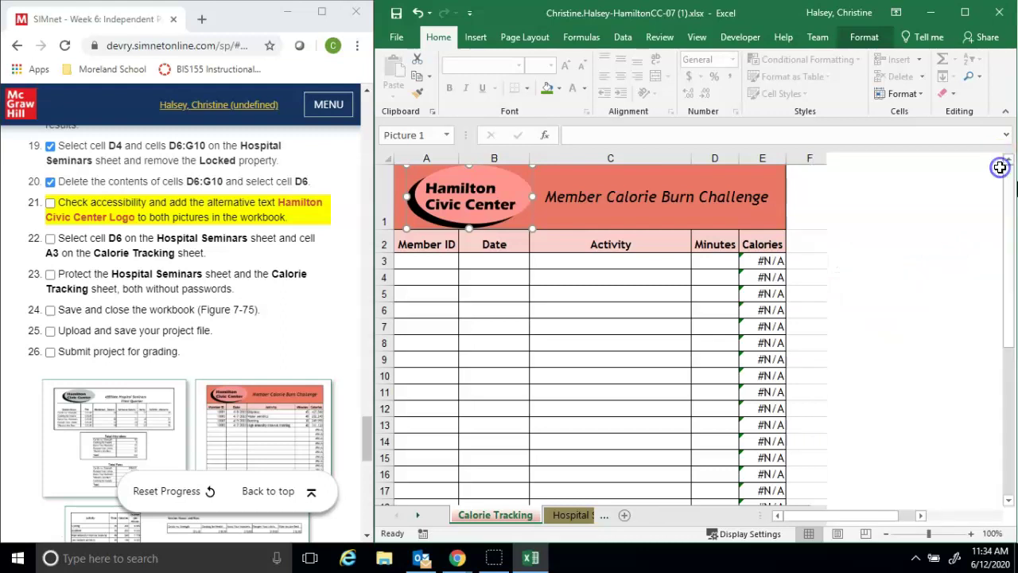
click(50, 203)
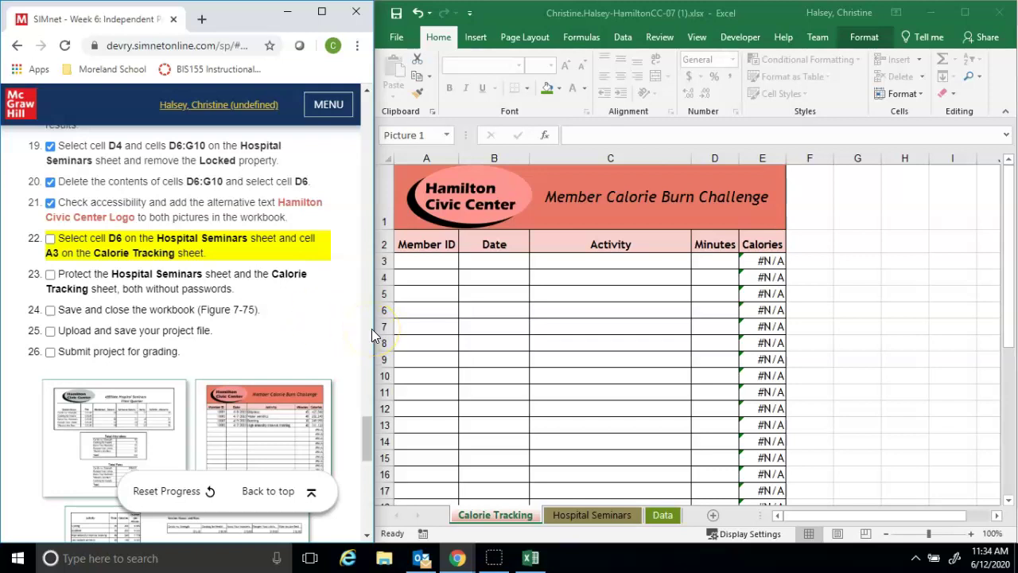
Step: Select cell D6 on the Hospital Seminars sheet and try to add the Calorie Tracking sheet to the selection
click(598, 514)
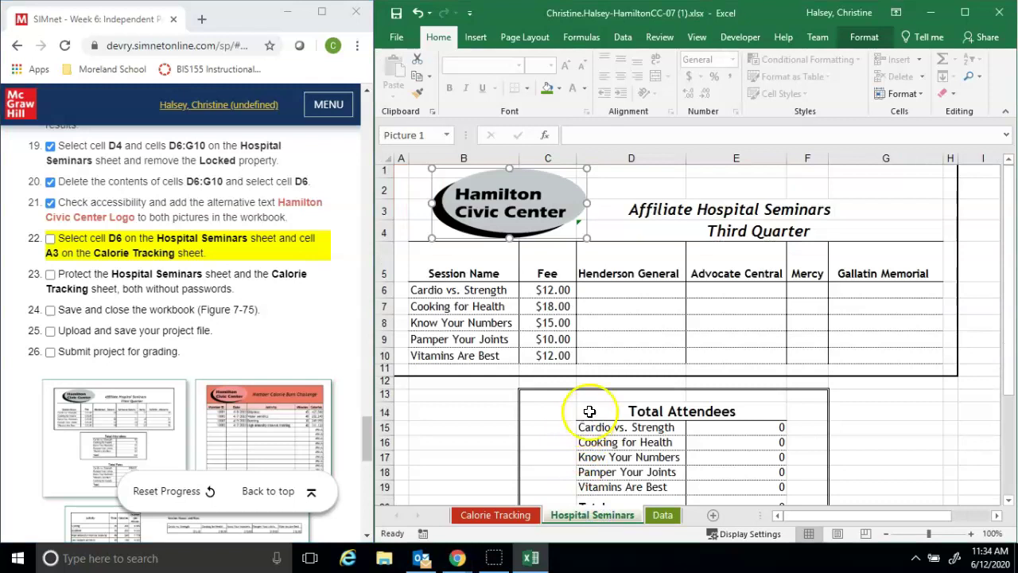
click(595, 292)
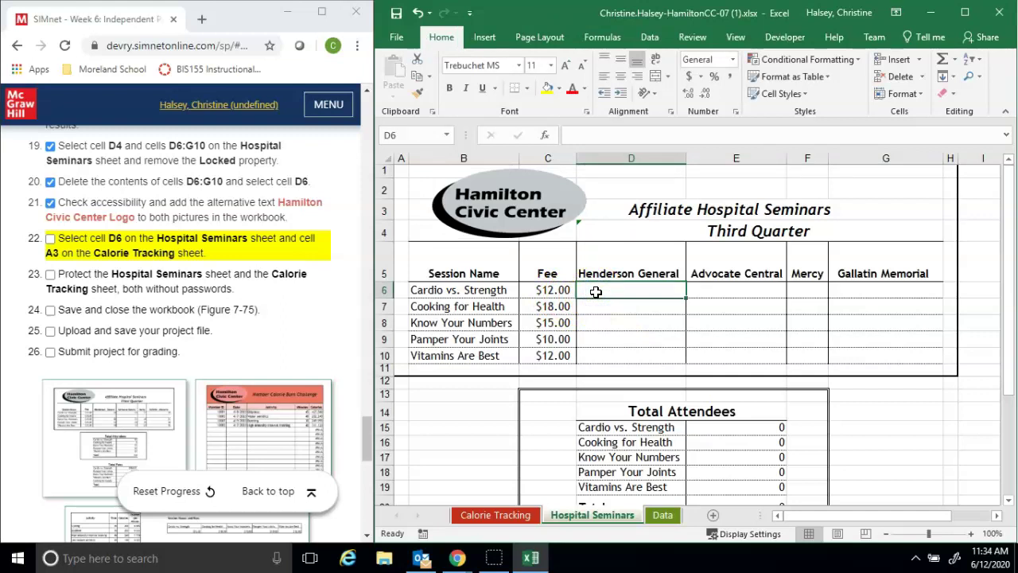
ctrl+click(514, 513)
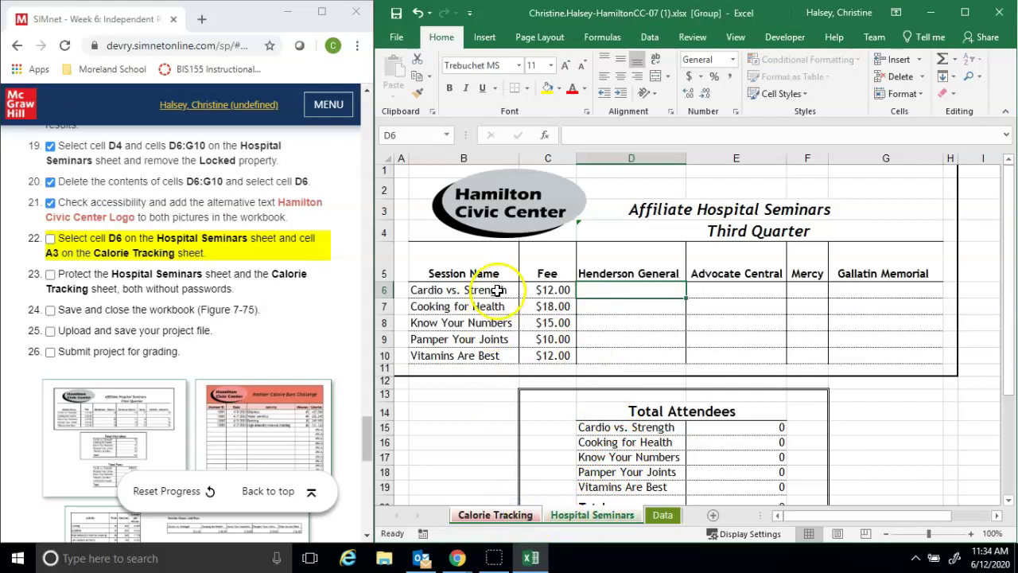
ctrl+click(506, 515)
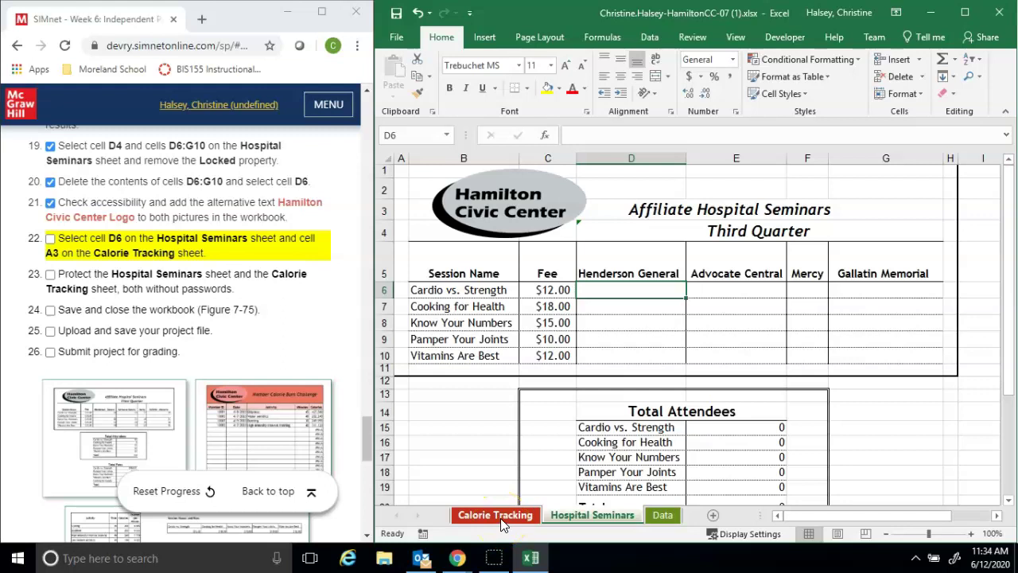
Step: Select cell D6 on the Hospital Seminars sheet and cell A3 on the Calorie Tracking sheet, and check off instruction 22
click(638, 293)
click(500, 517)
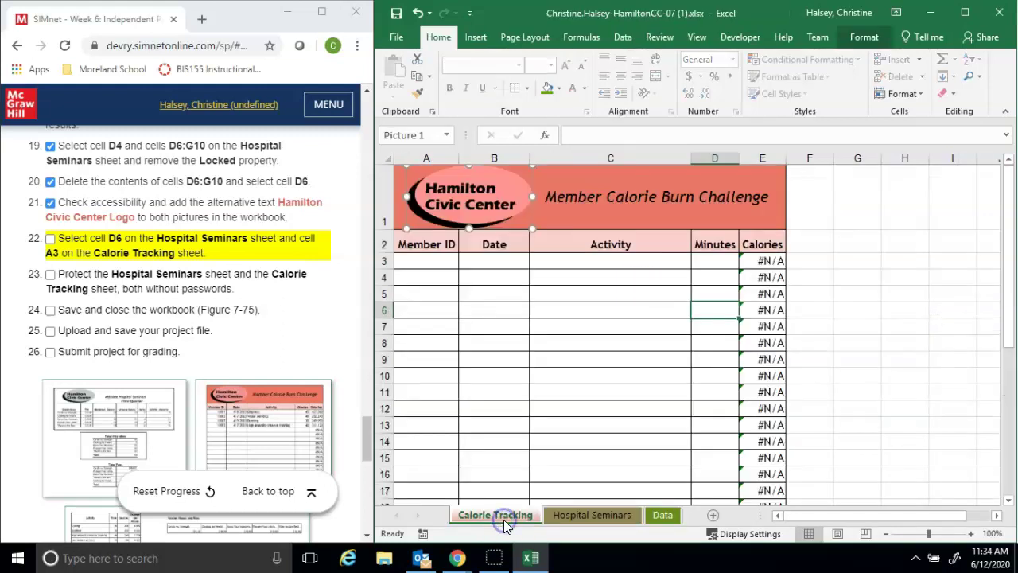
click(423, 267)
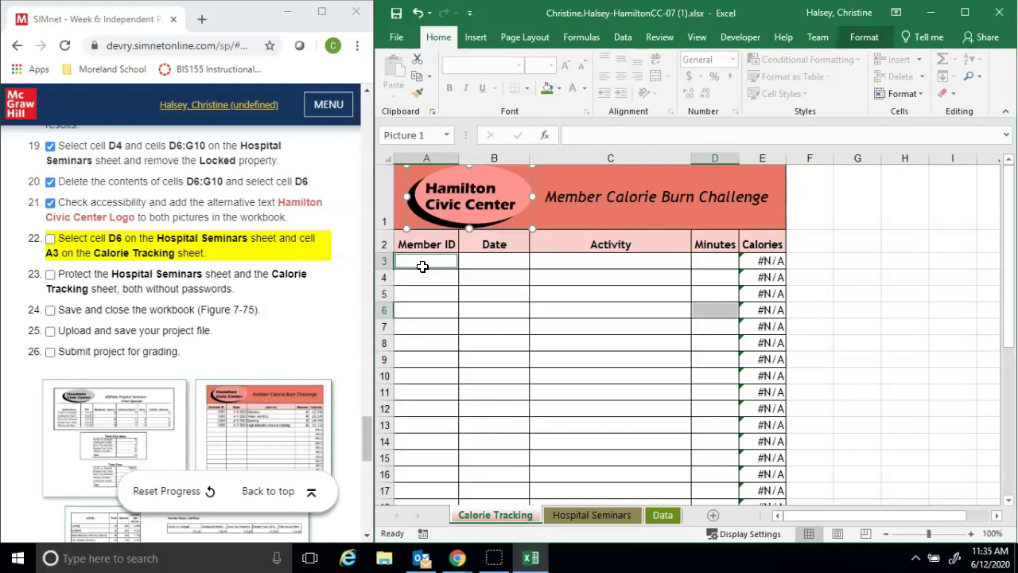
click(49, 242)
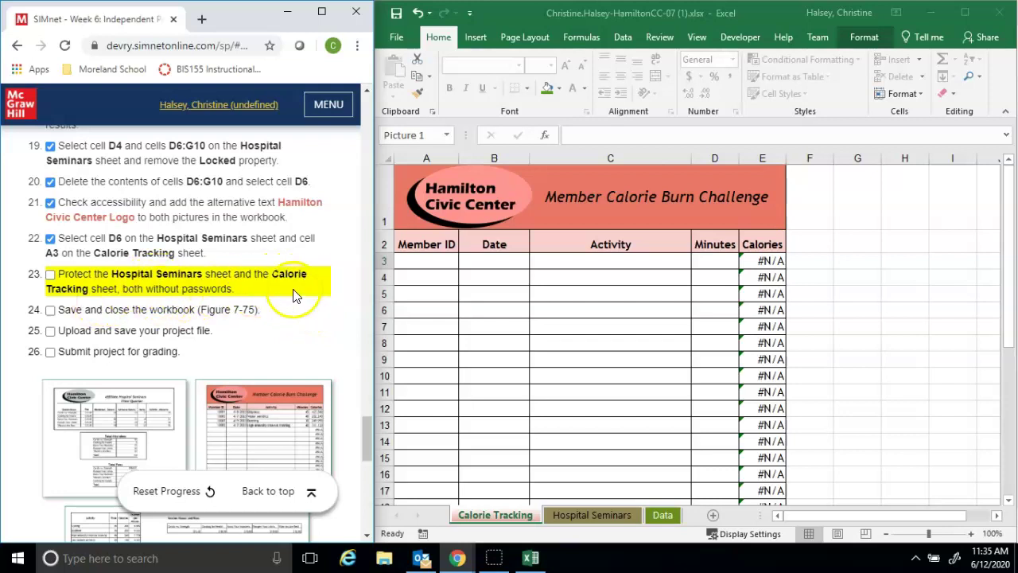
Step: Protect the Hospital Seminars sheet without a password, keeping the default permissions
right_click(568, 514)
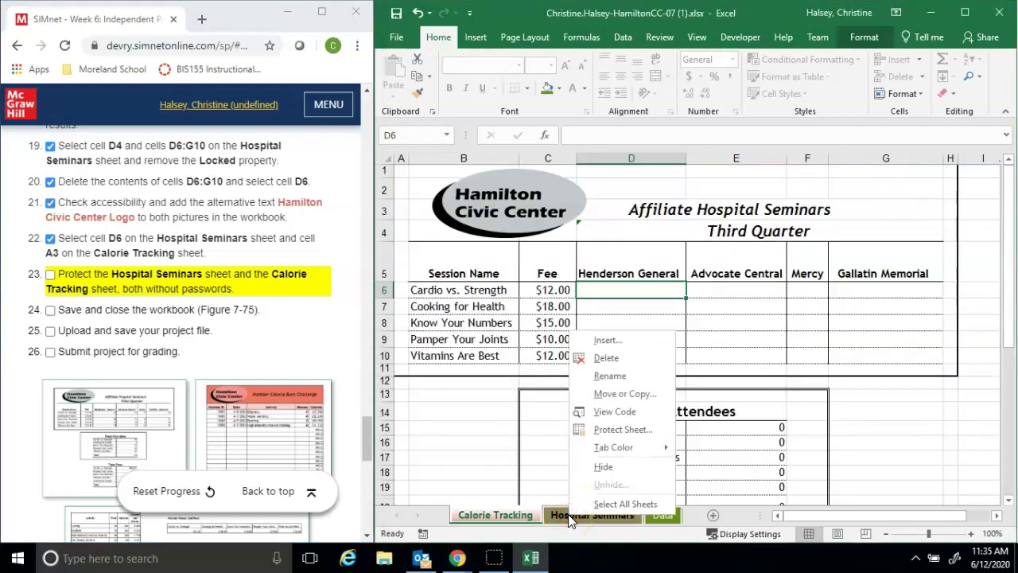
click(605, 429)
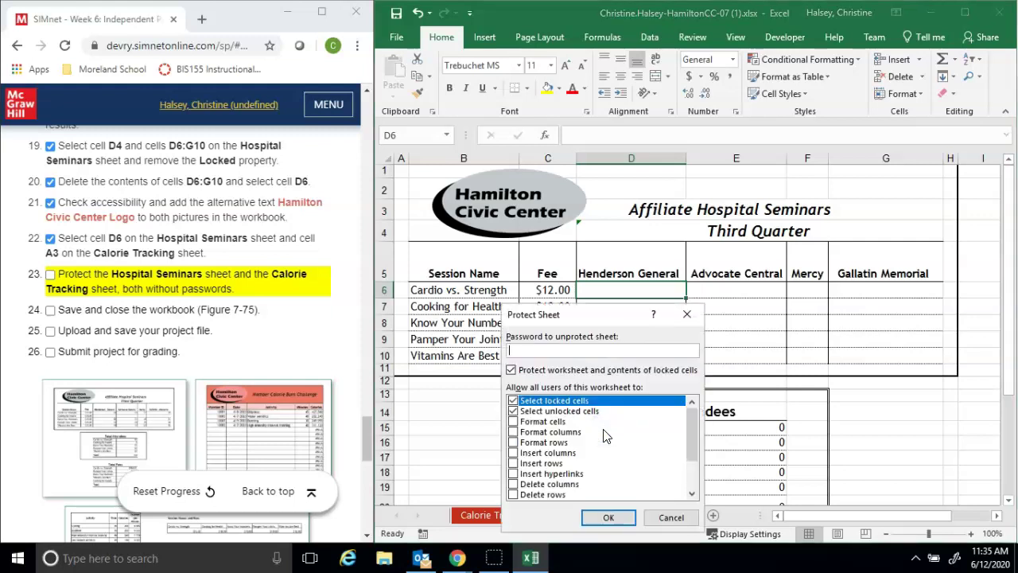
click(618, 521)
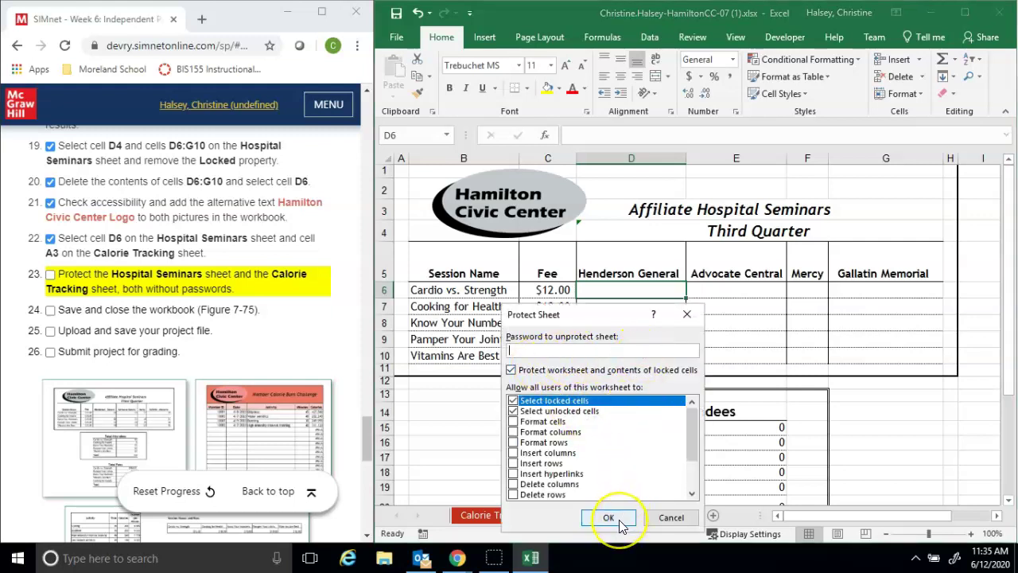
click(619, 519)
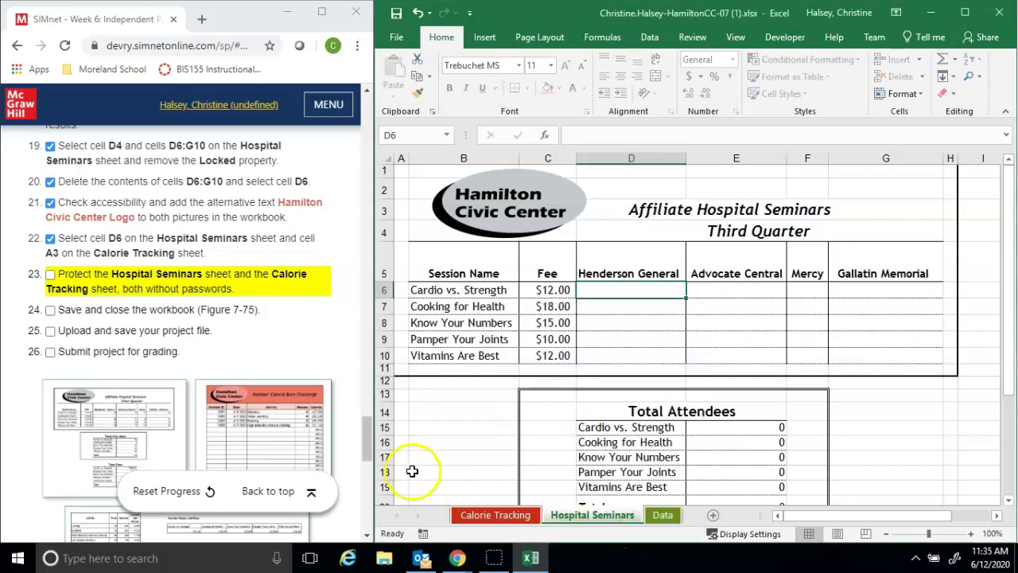
Step: Protect the Calorie Tracking sheet without a password, keeping the default permissions, and check off instruction 23
mouse_move(367, 450)
mouse_down()
mouse_move(367, 470)
mouse_move(365, 425)
mouse_move(365, 449)
mouse_up()
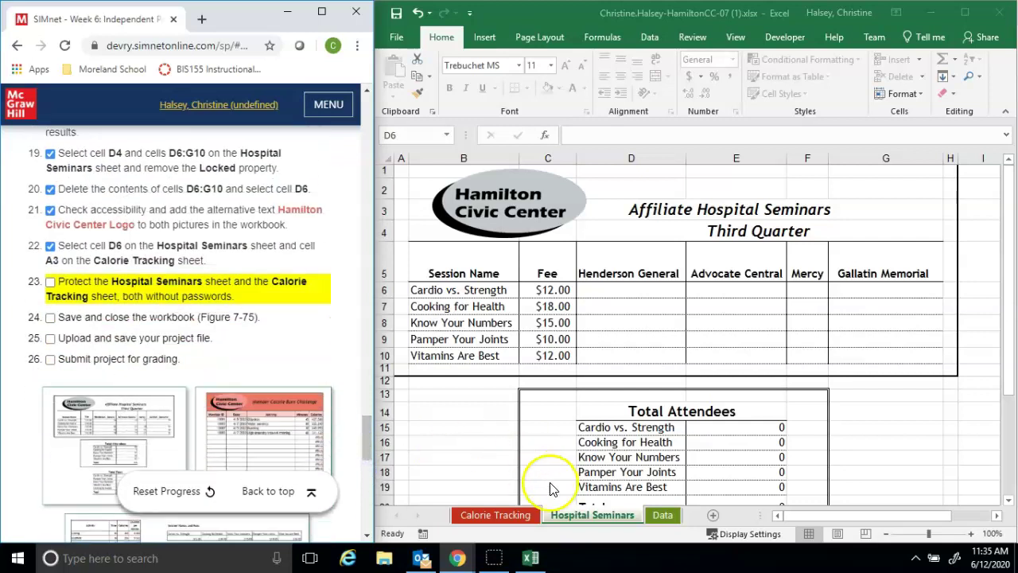
click(517, 514)
click(517, 514)
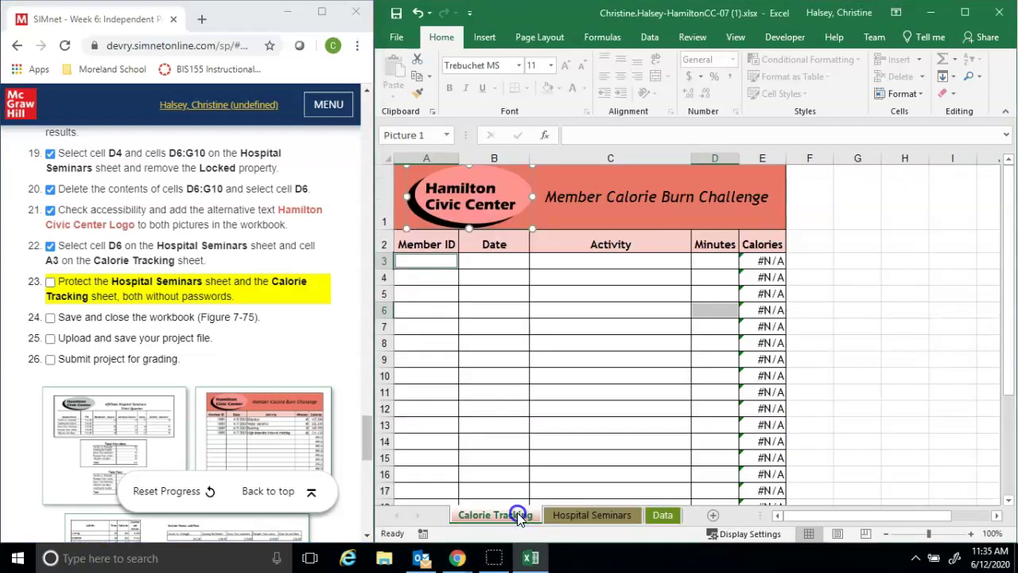
right_click(517, 515)
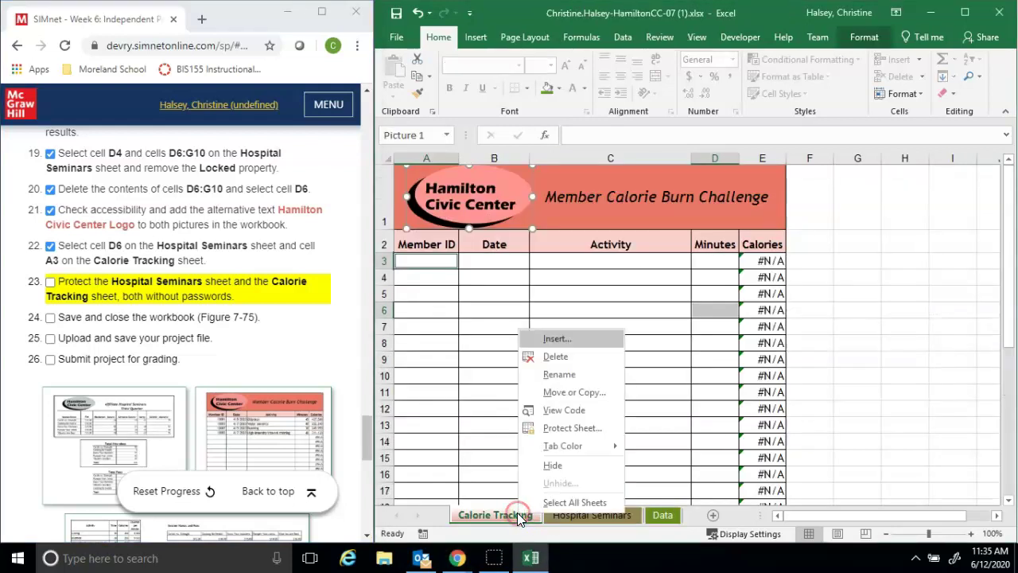
click(567, 431)
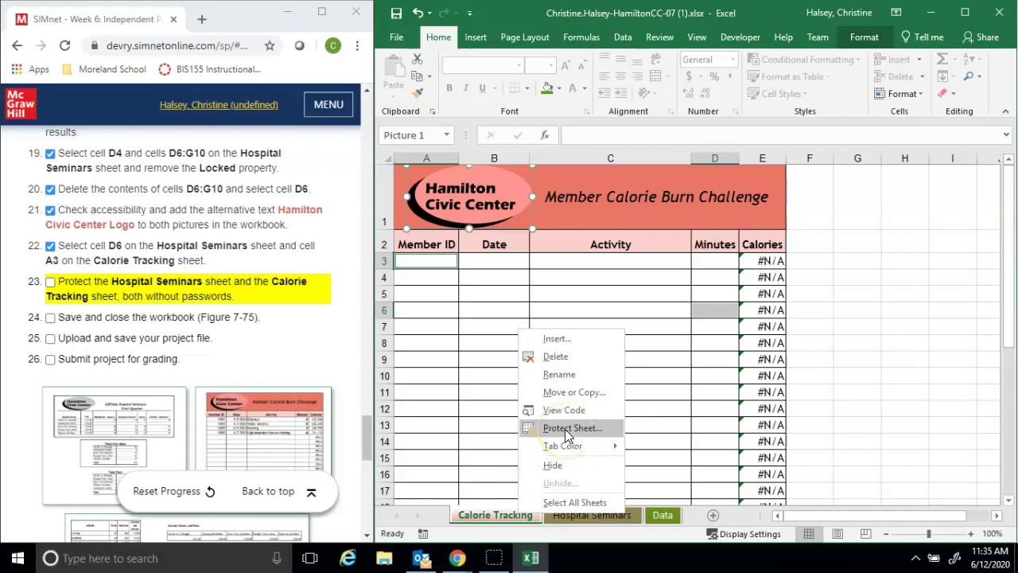
click(568, 434)
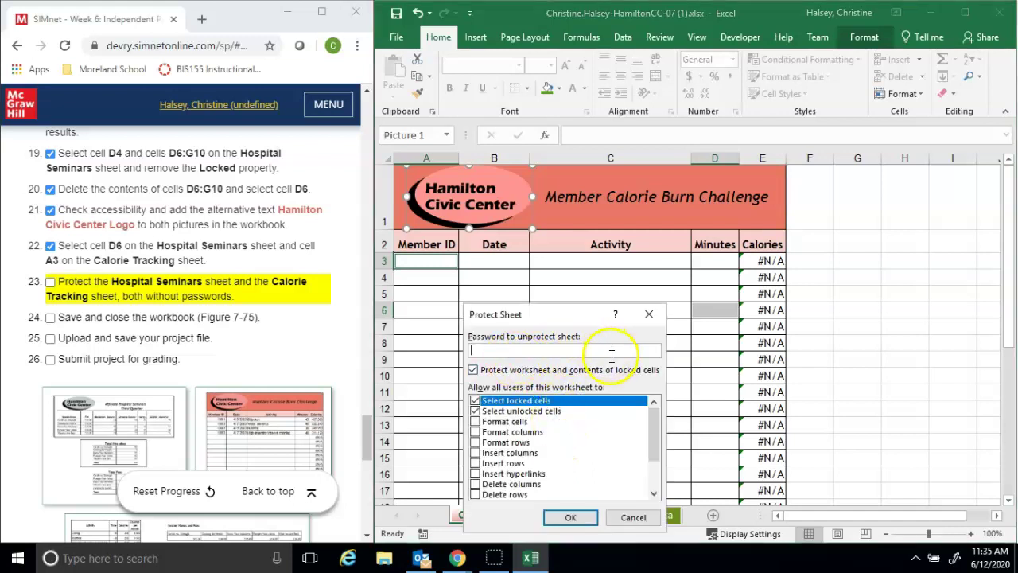
click(578, 518)
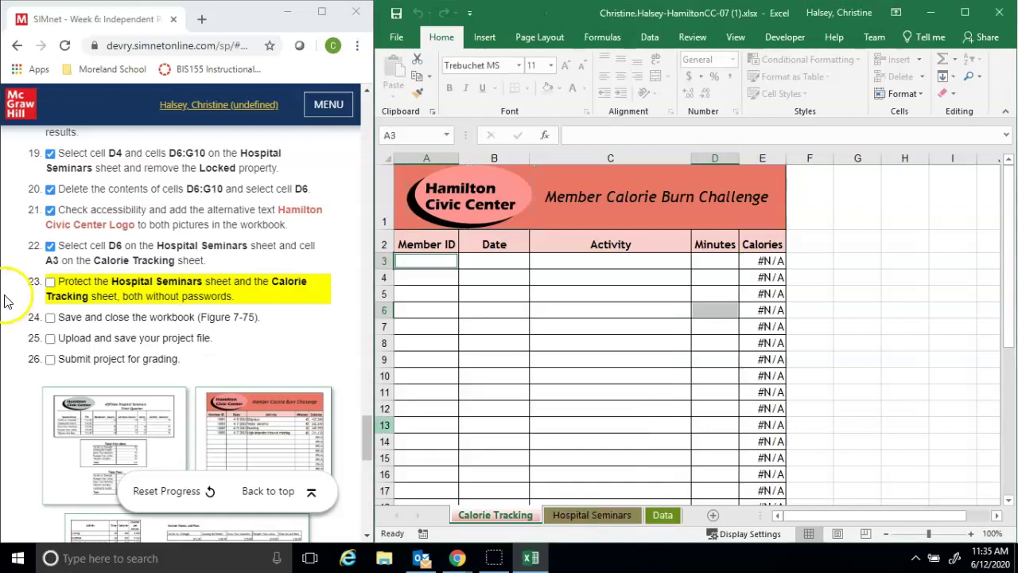
click(50, 283)
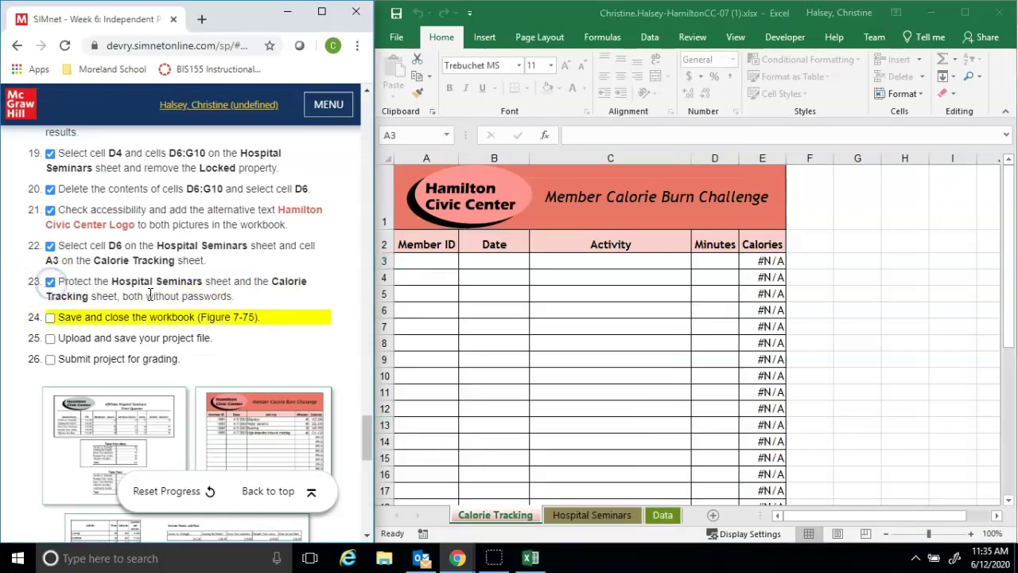
Step: Save the workbook, then upload the HamiltonCC-07 (1) project file to SIMnet and submit it for grading
click(396, 13)
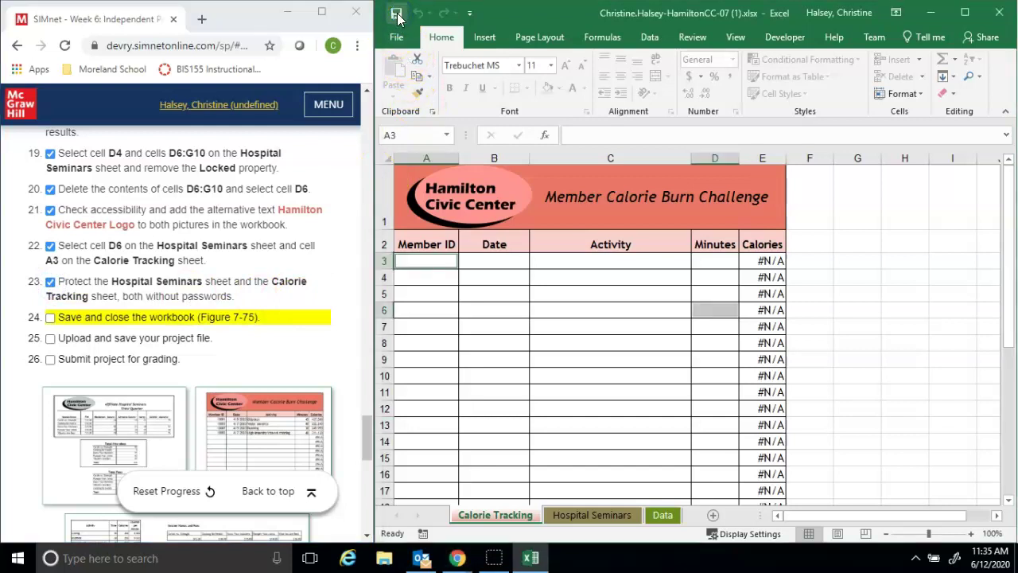
click(368, 129)
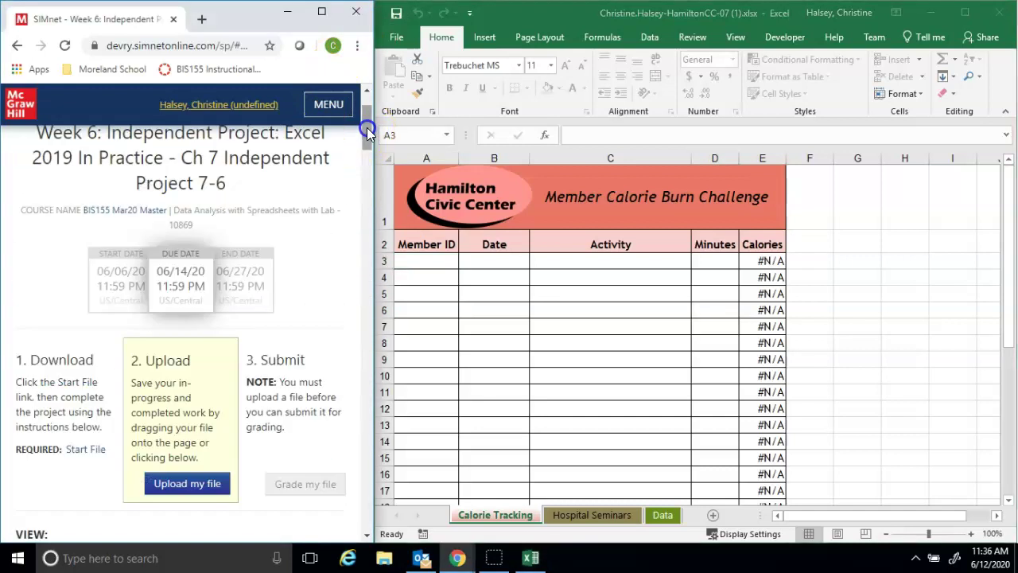
double_click(326, 11)
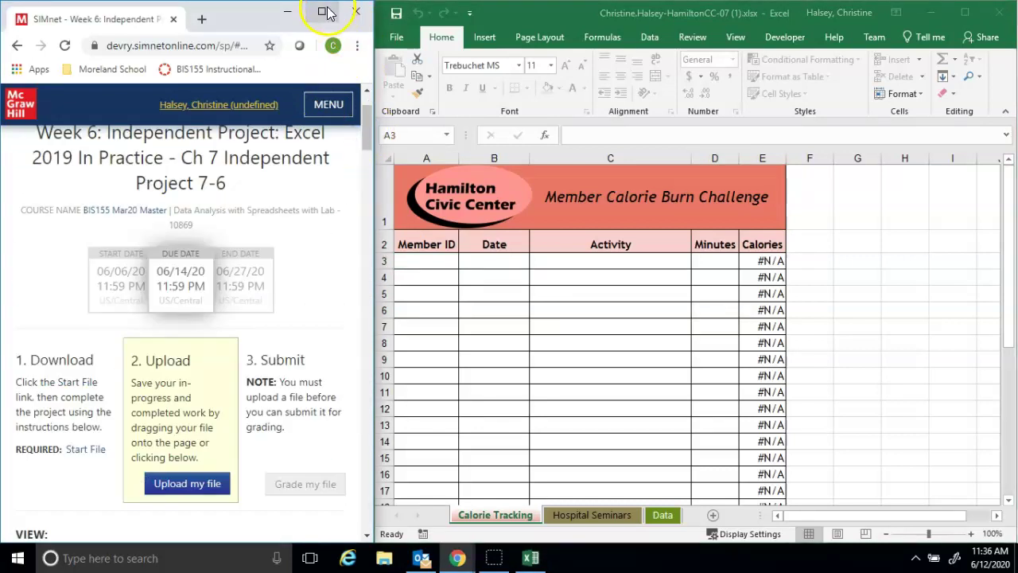
click(605, 245)
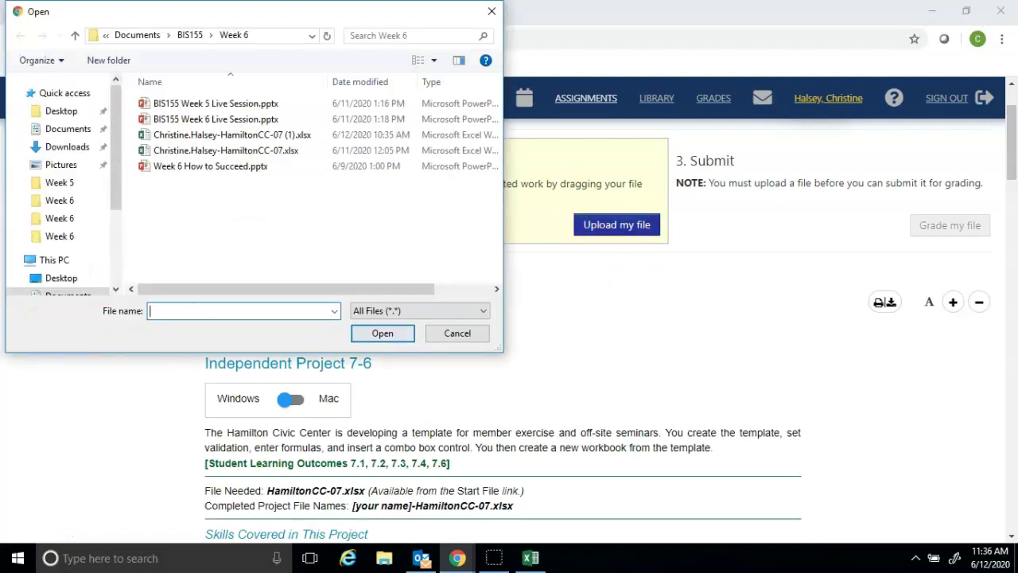
double_click(205, 134)
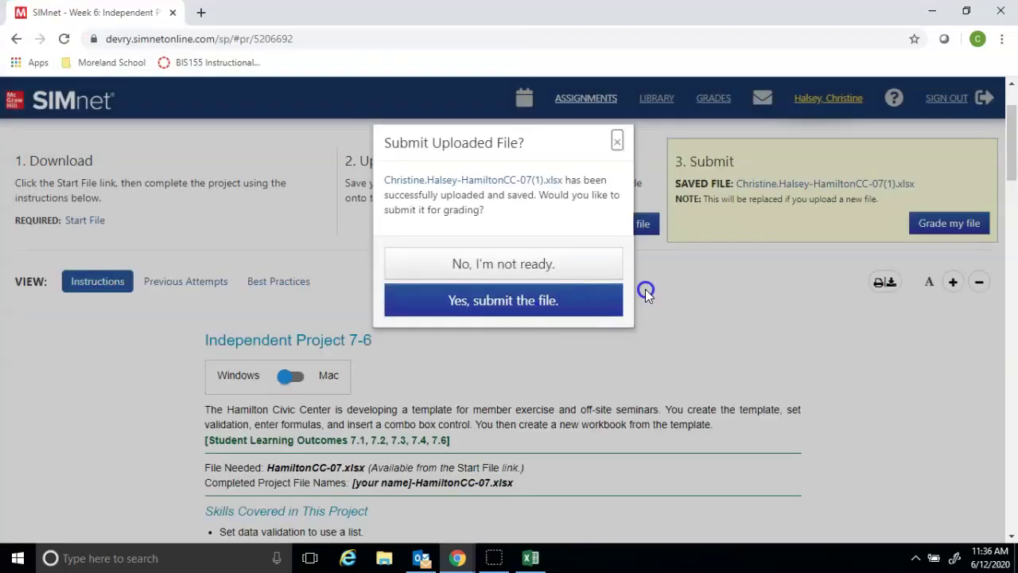
click(565, 302)
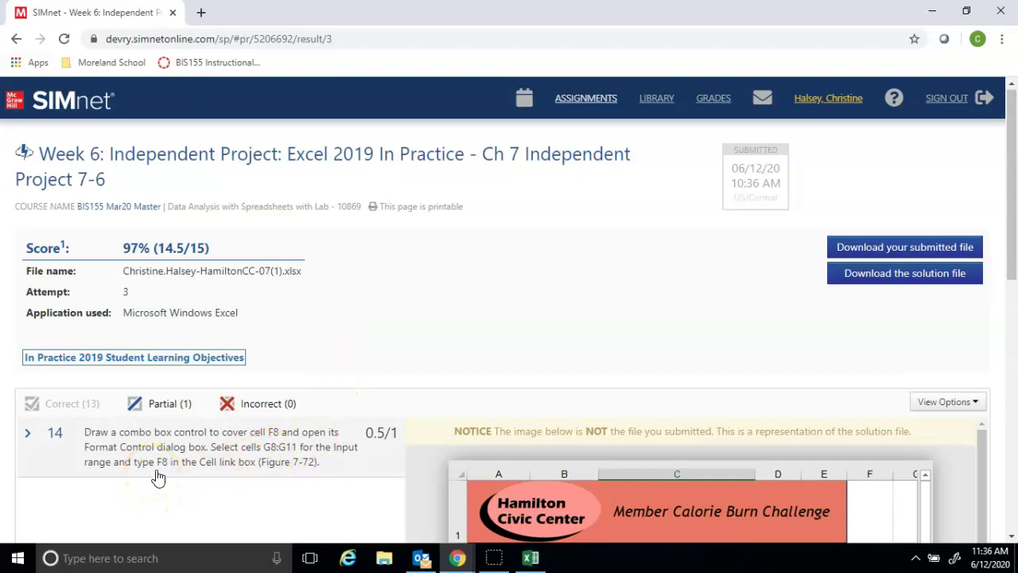
Step: Expand the partially scored instruction 14 in the grading results and read its feedback
click(28, 432)
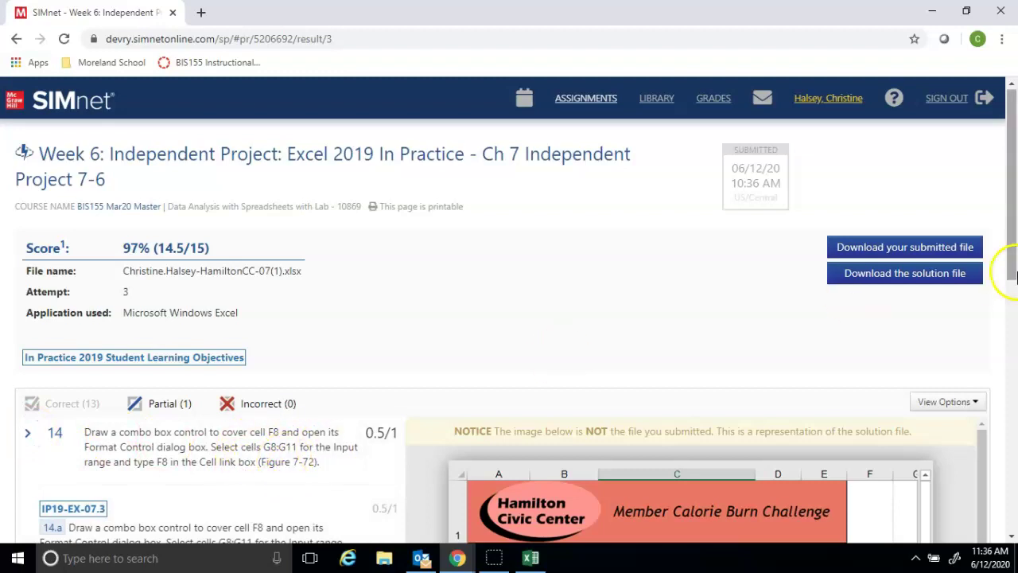
drag(1011, 268, 1011, 271)
drag(1013, 312, 1013, 353)
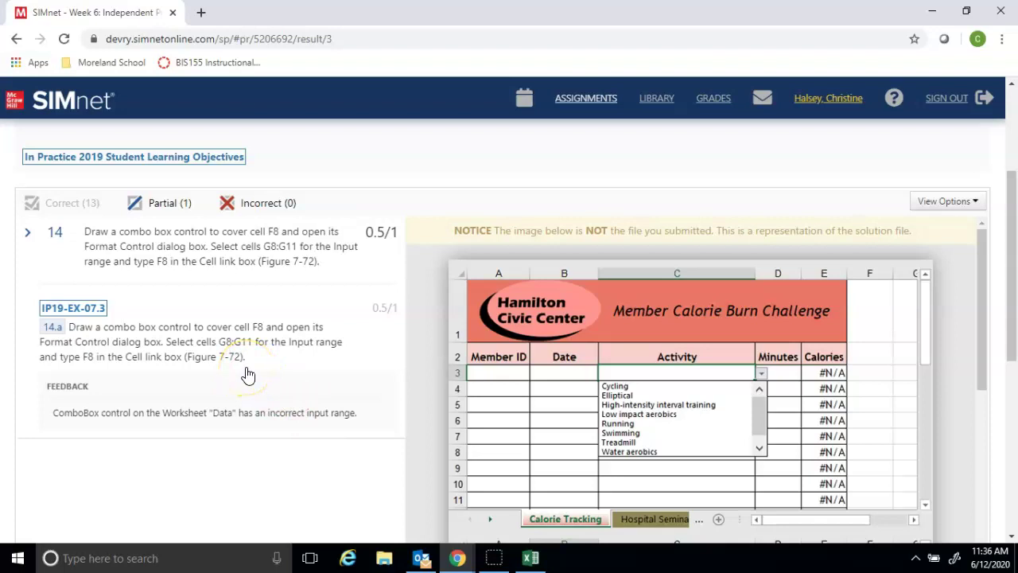
Step: Switch to Excel and examine the choices in the quarter combo box on the Data sheet
click(532, 559)
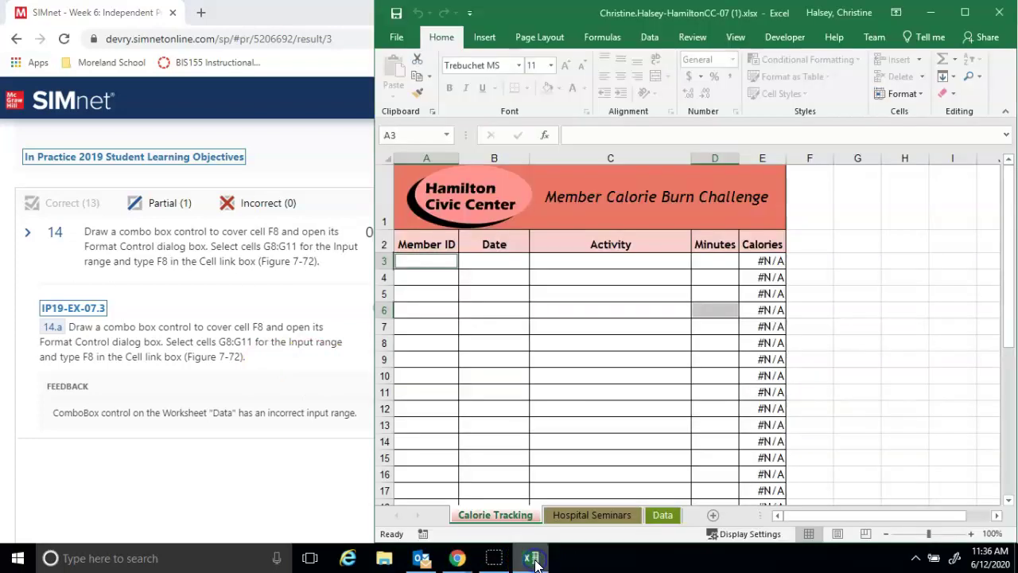
click(589, 515)
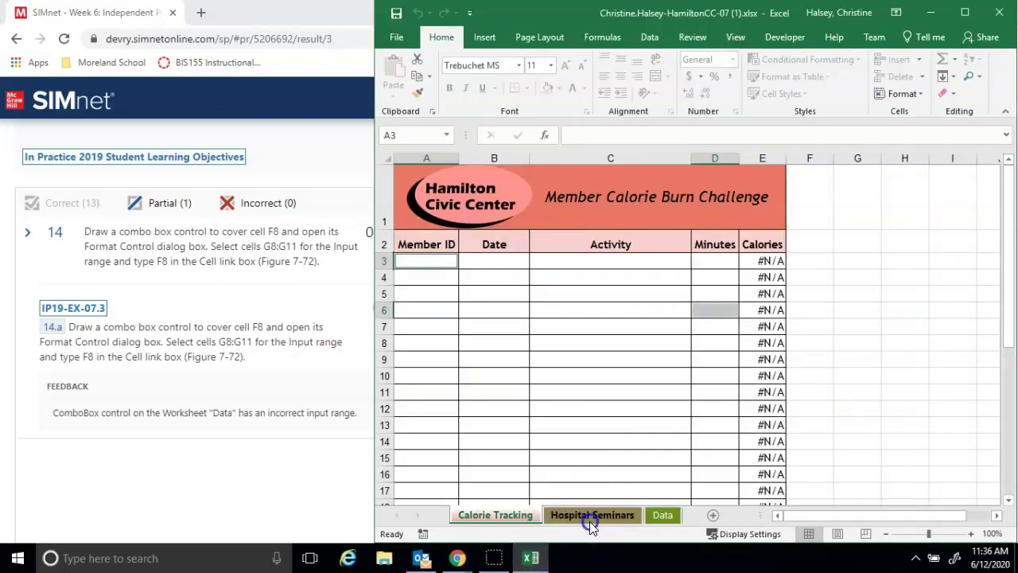
click(675, 515)
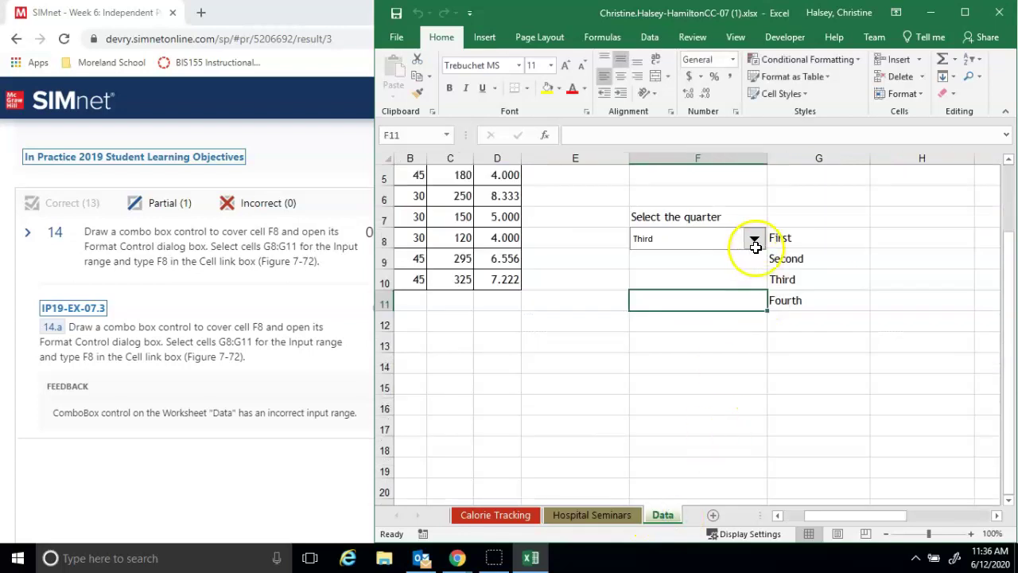
click(754, 240)
click(718, 239)
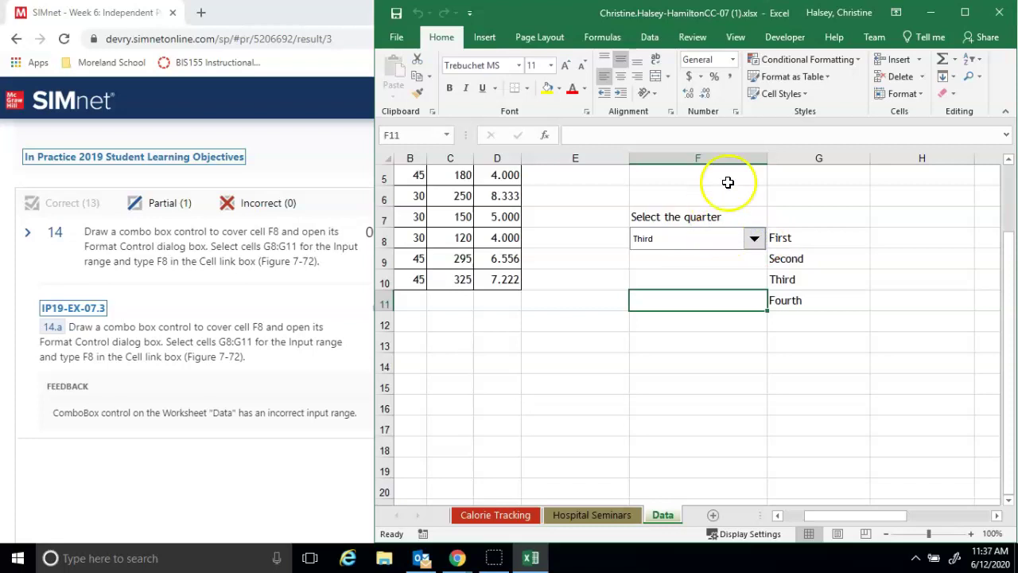
click(785, 37)
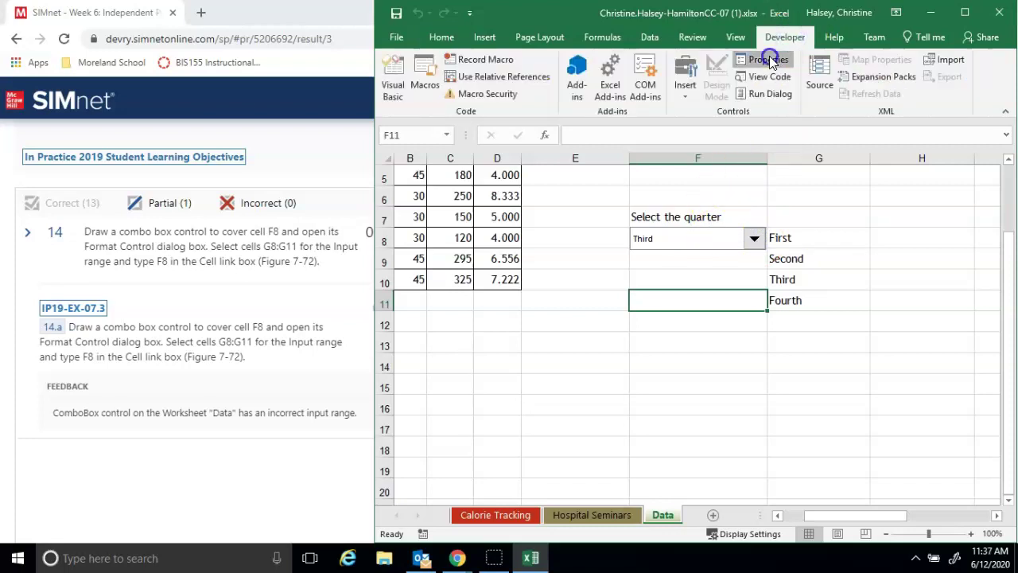
click(768, 60)
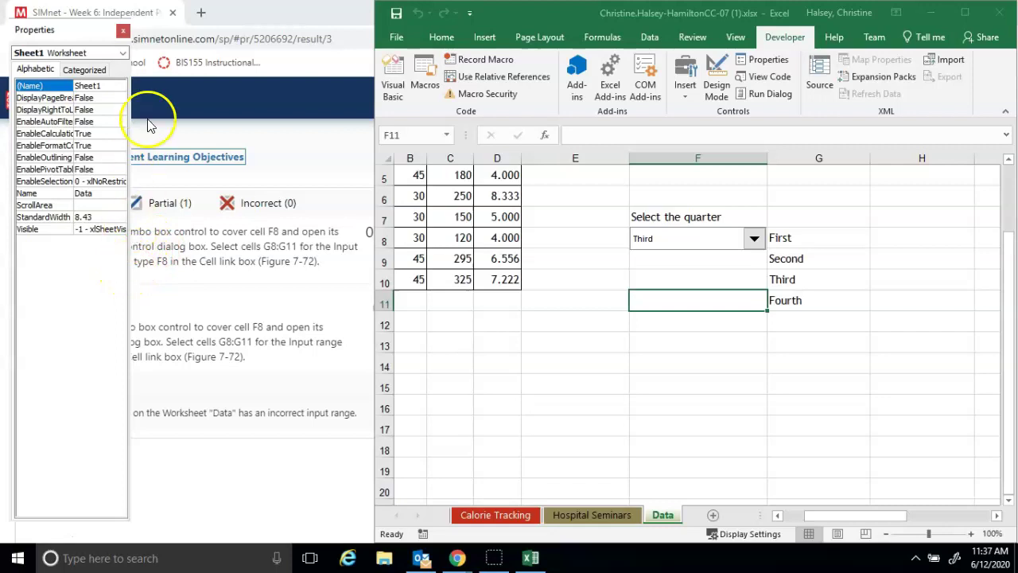
click(124, 30)
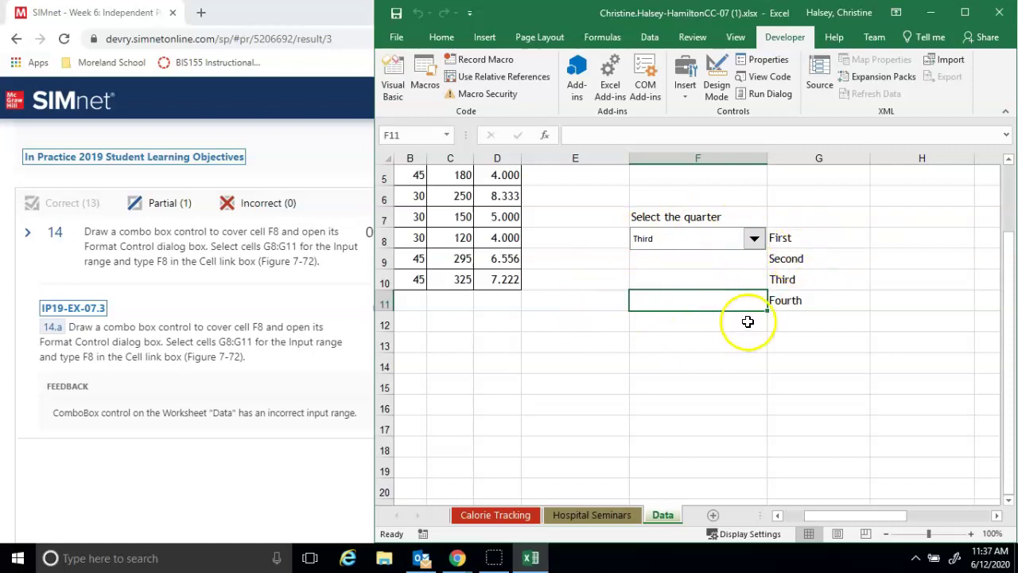
click(725, 236)
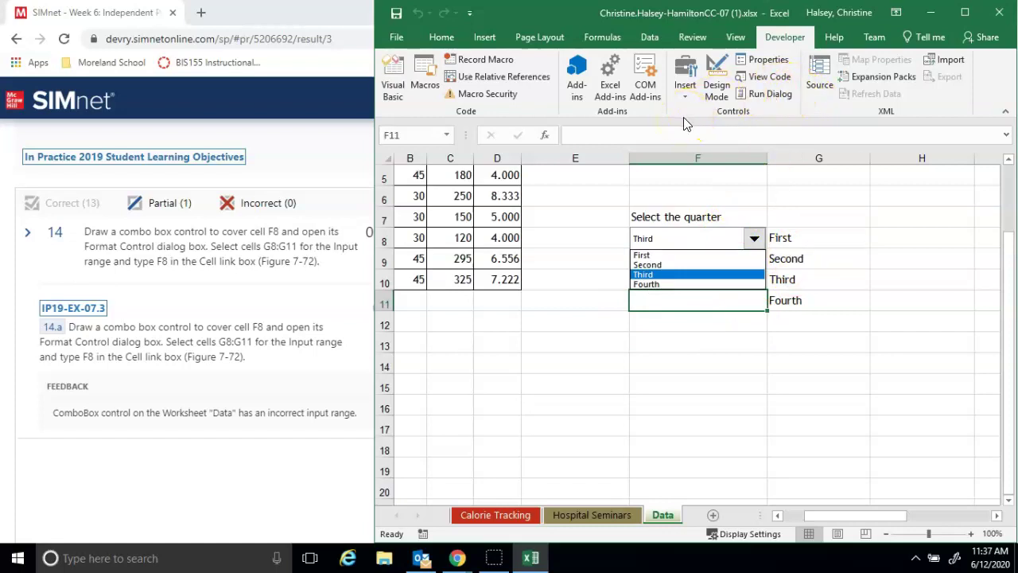
click(761, 62)
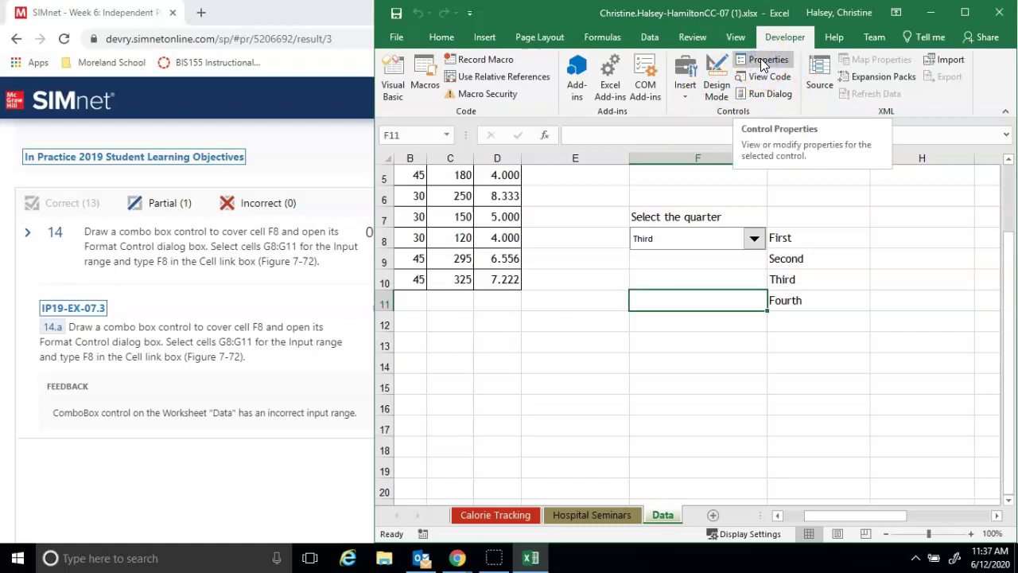
click(761, 64)
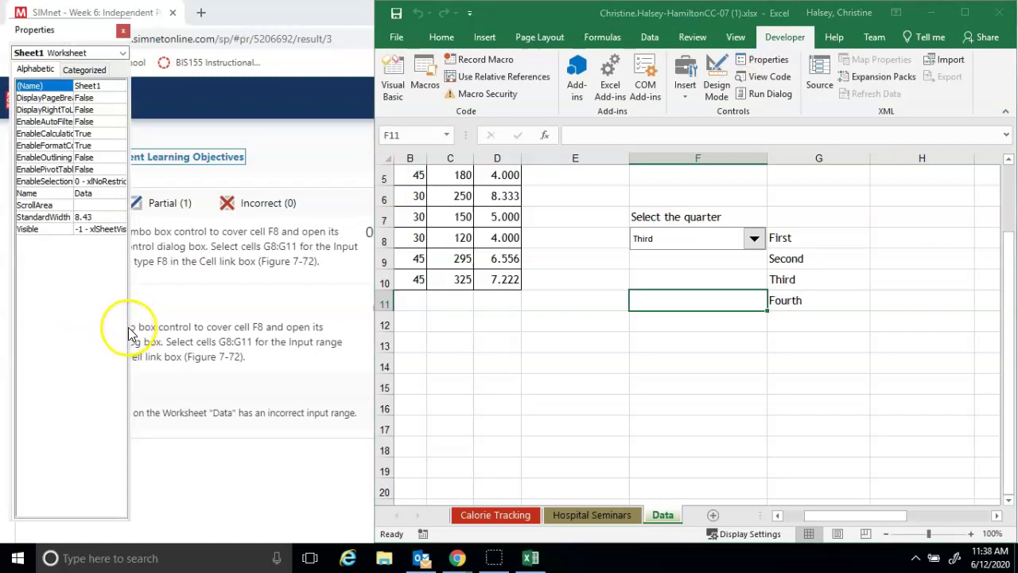
click(123, 30)
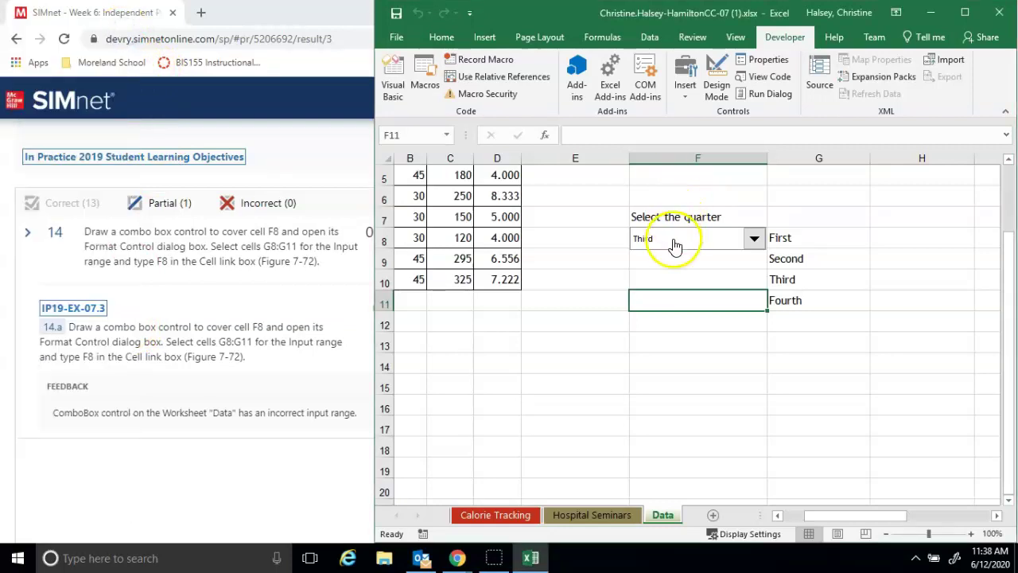
Step: Select the quarter combo box over cell F8 on the Data sheet and open its Format Control settings
click(675, 246)
click(707, 207)
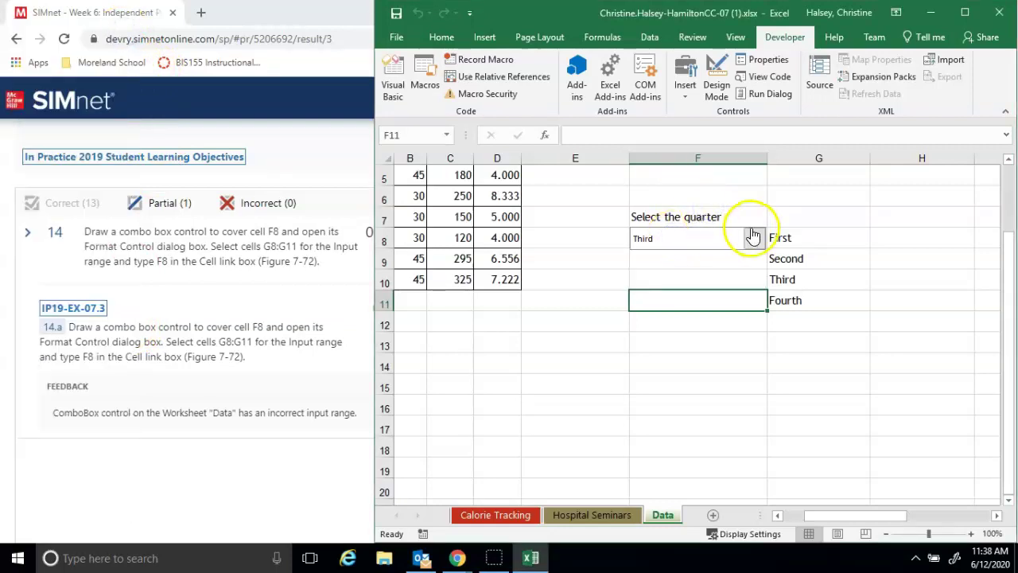
click(704, 238)
click(628, 240)
right_click(636, 242)
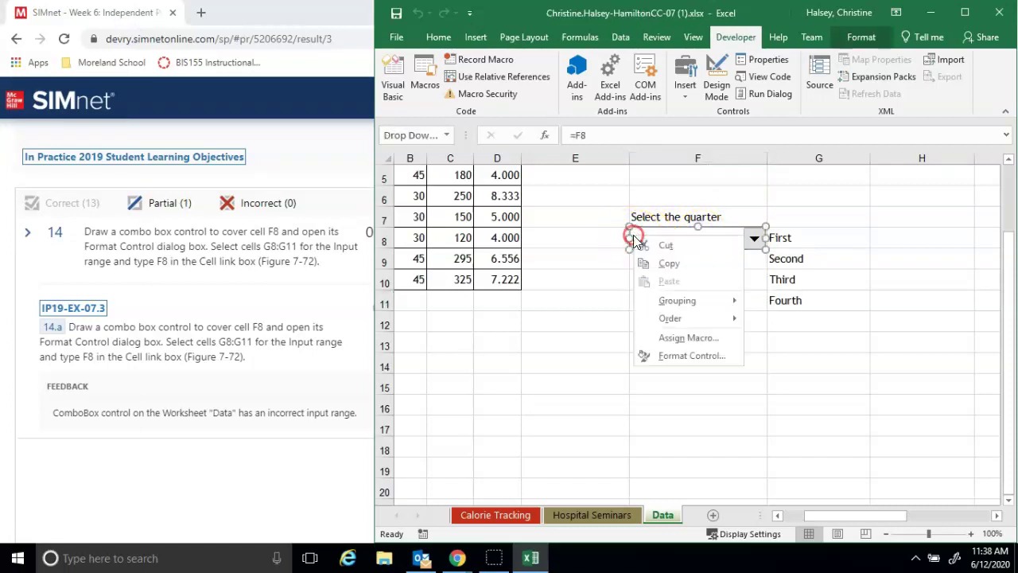
key(Escape)
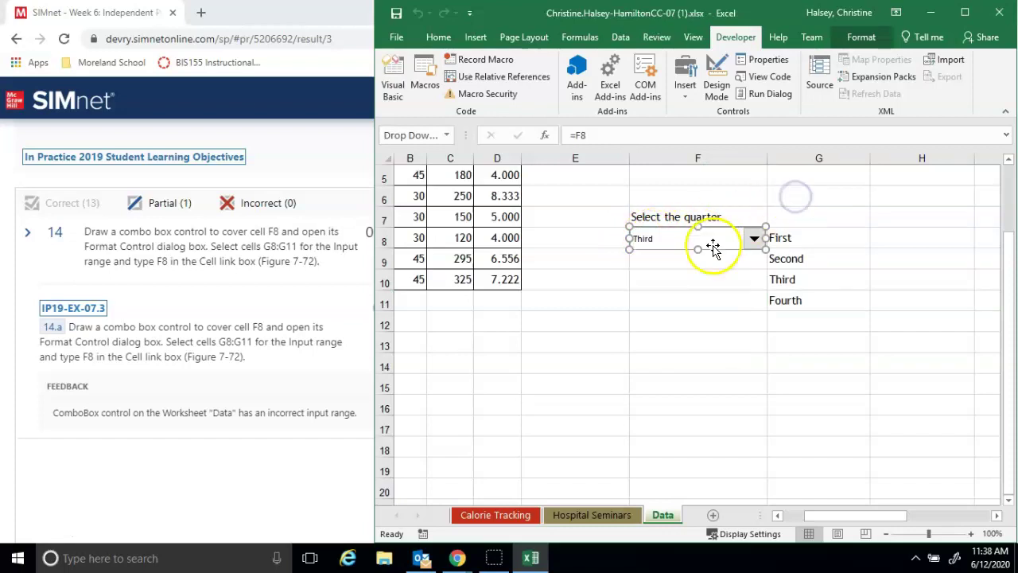
click(768, 61)
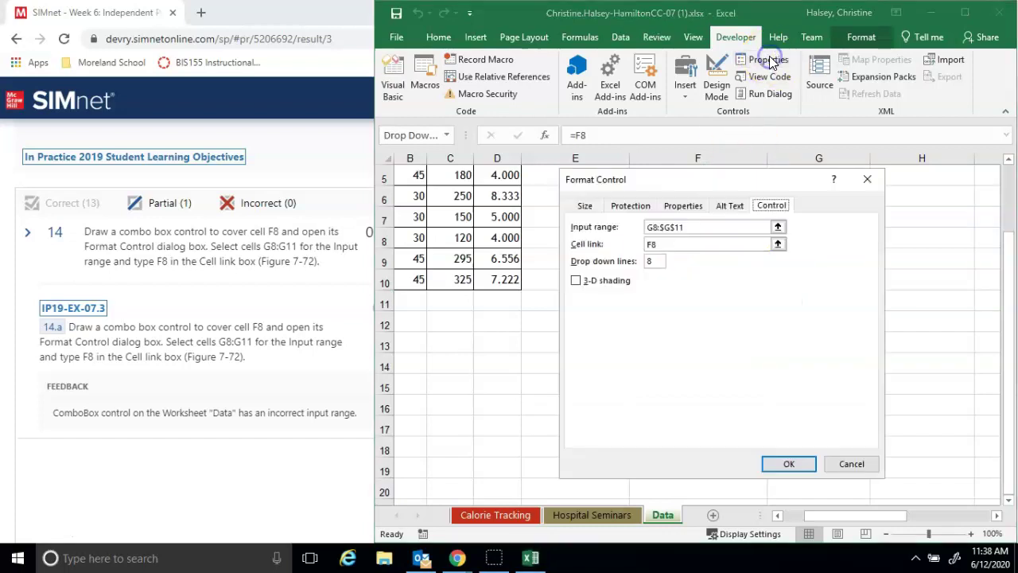
Step: Correct the combo box's input range to the absolute reference $G$8:$G$11 and apply the change
click(649, 228)
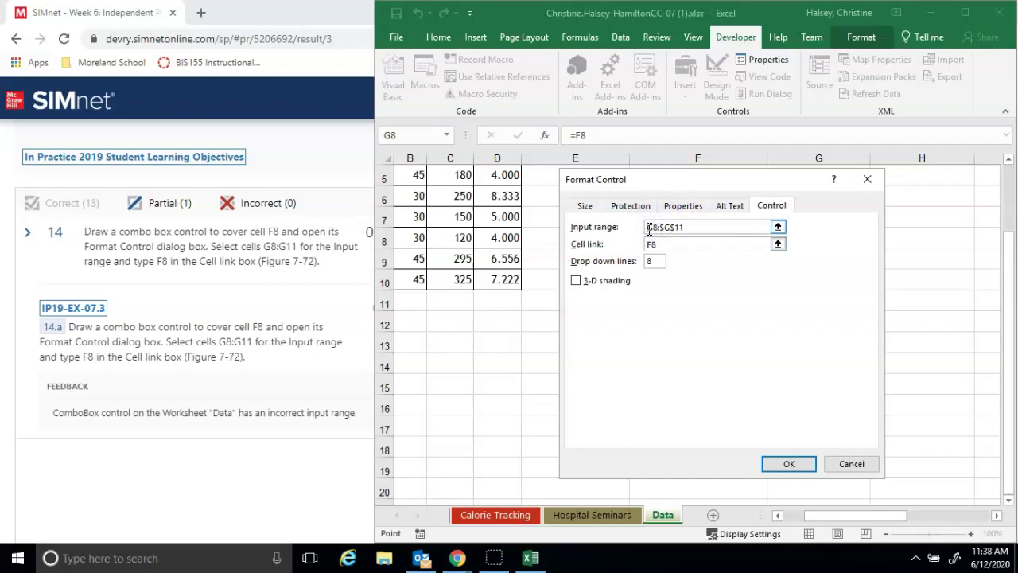
click(684, 247)
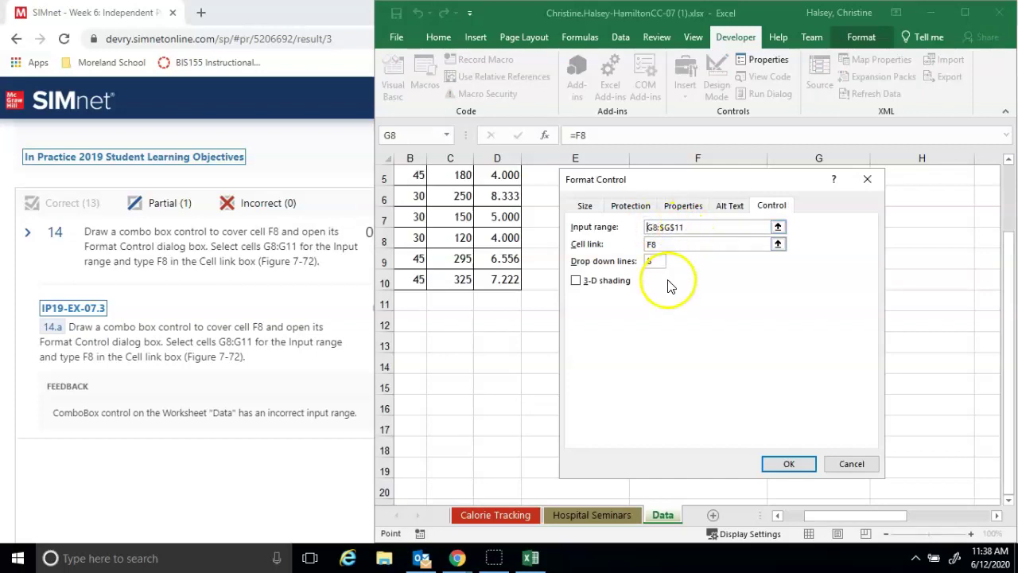
click(654, 228)
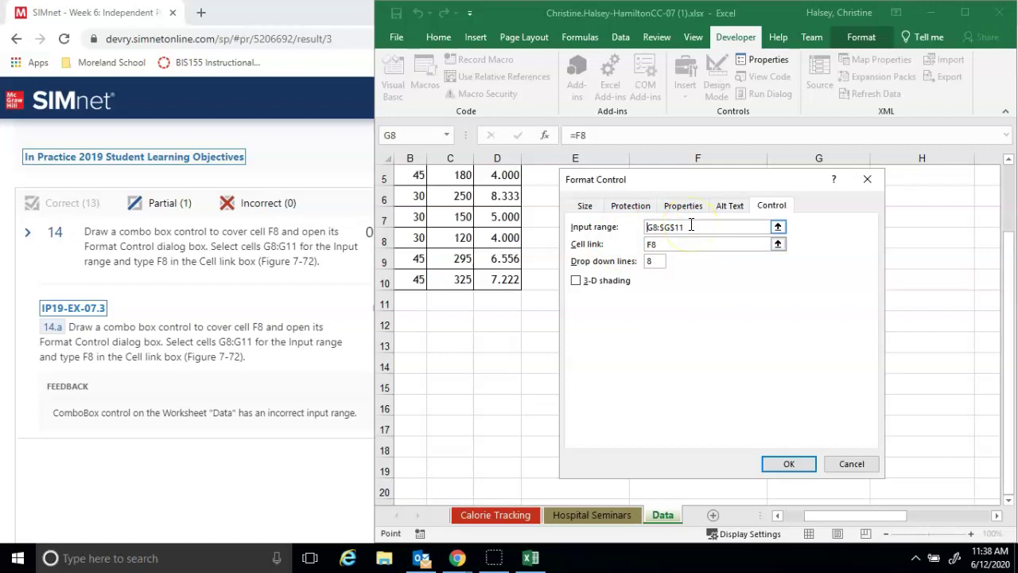
text($G$8:$G$11)
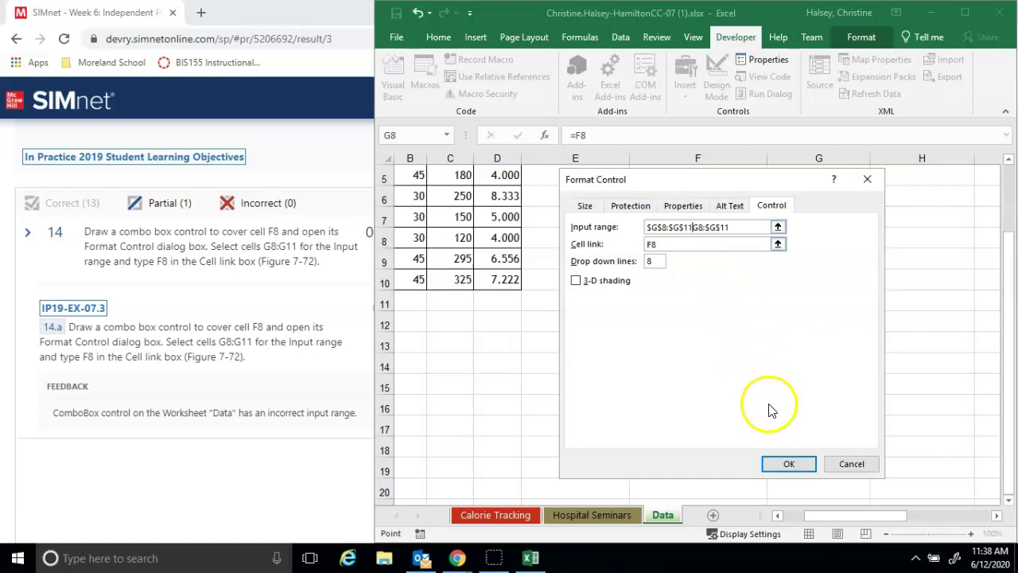
key(BackSpace)
key(BackSpace)
key(BackSpace)
key(BackSpace)
key(BackSpace)
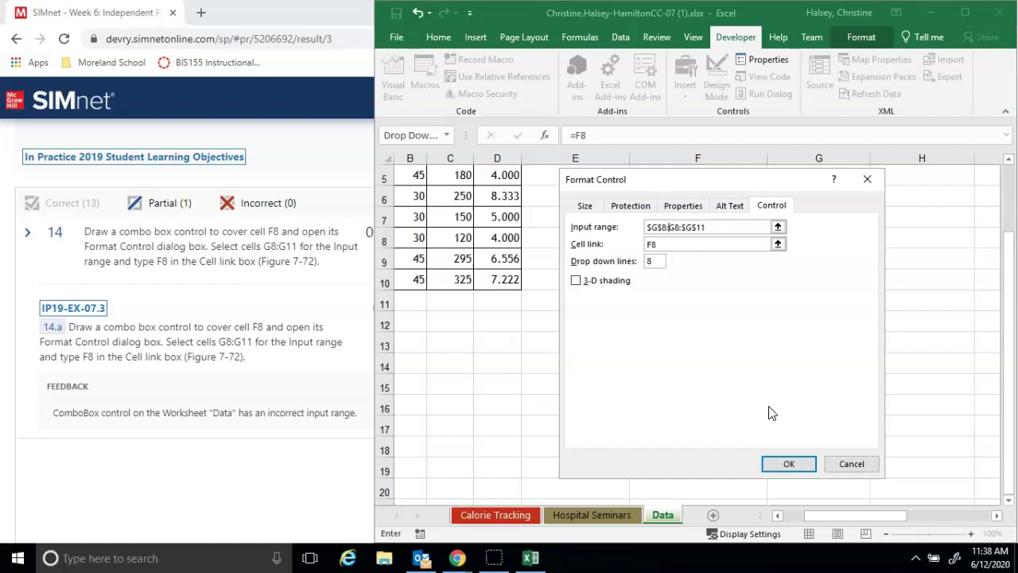
key(Delete)
key(Delete)
key(Delete)
click(788, 464)
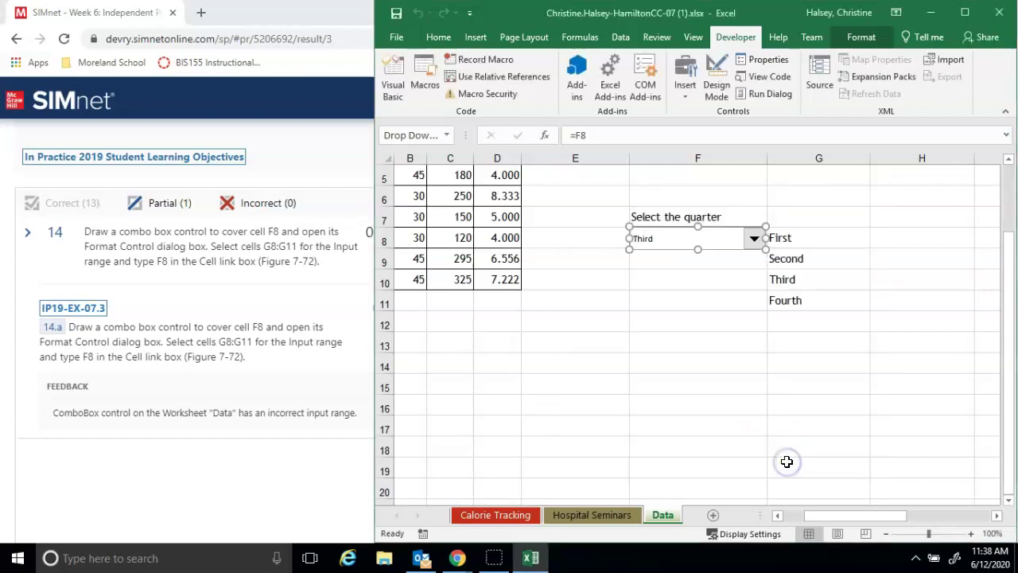
Step: Minimize the workbook and return to the SIMnet grading results for instruction 14
click(932, 13)
click(777, 143)
click(510, 419)
mouse_move(461, 561)
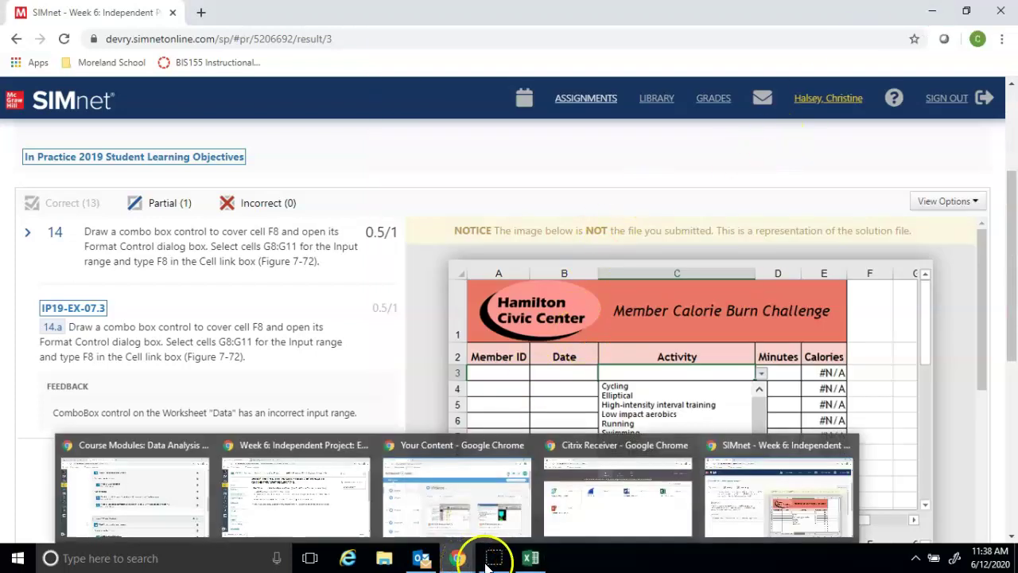
click(493, 560)
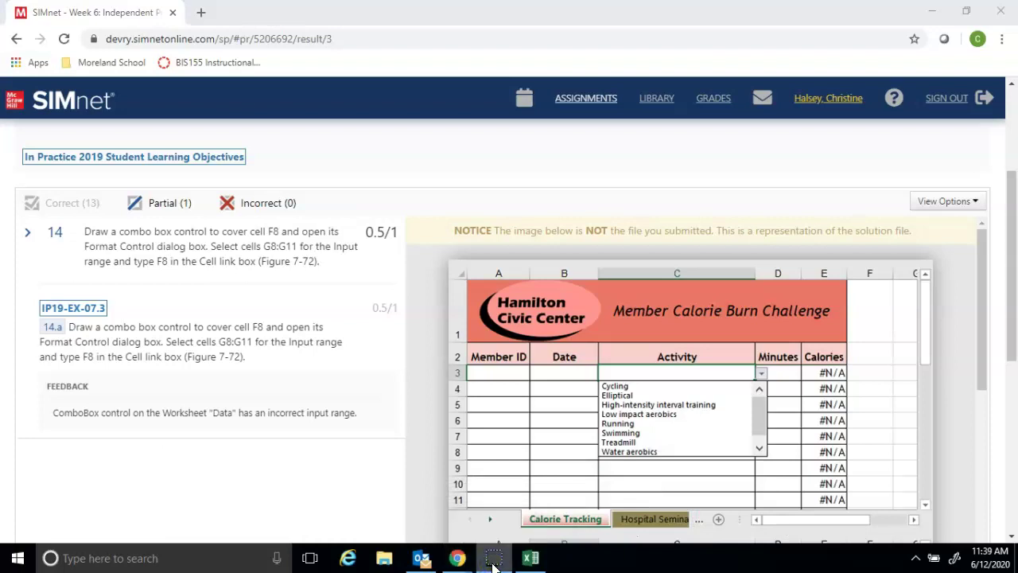